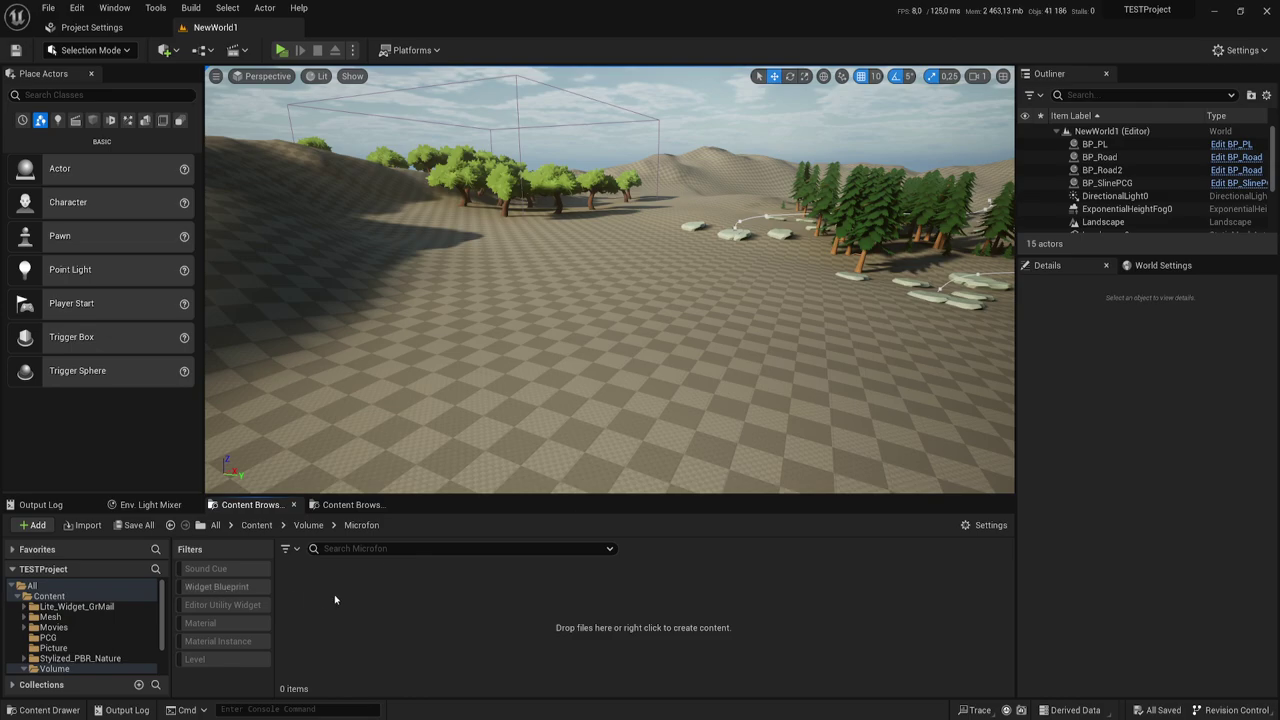
- Create a new Blueprint Class based on Actor in the Microfon folder
right_click(366, 597)
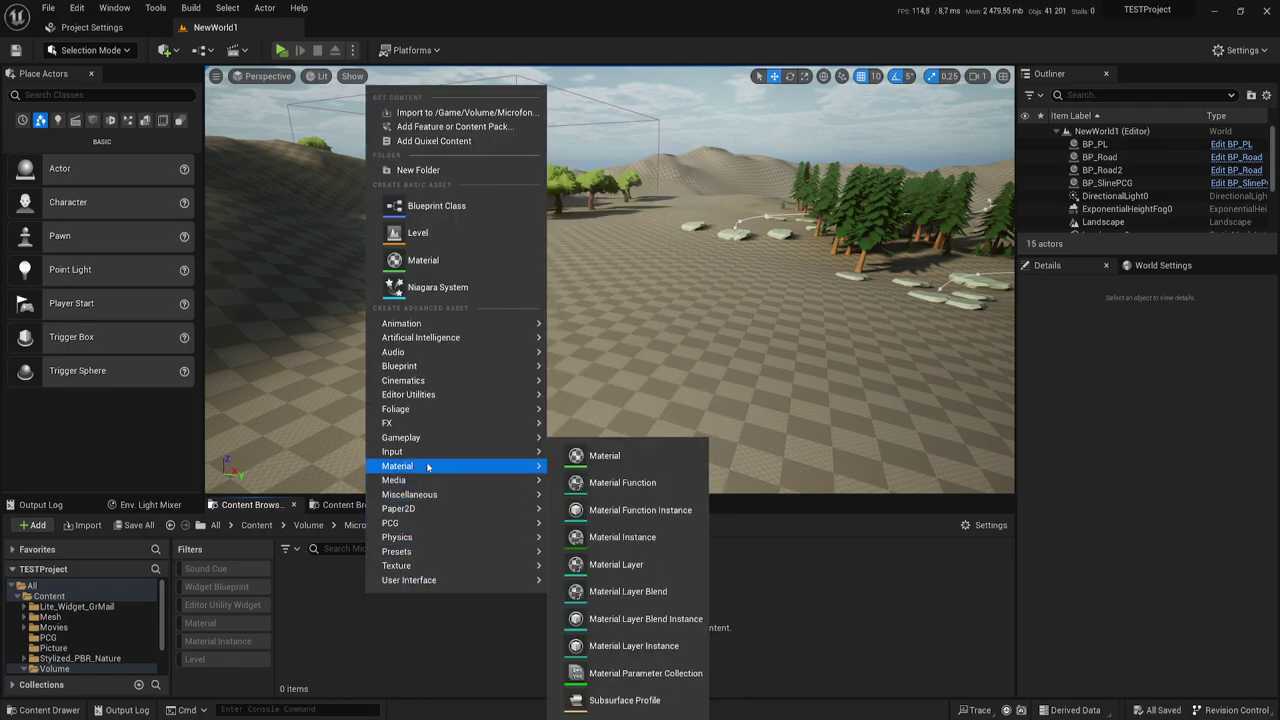
mouse_move(437, 441)
mouse_move(425, 395)
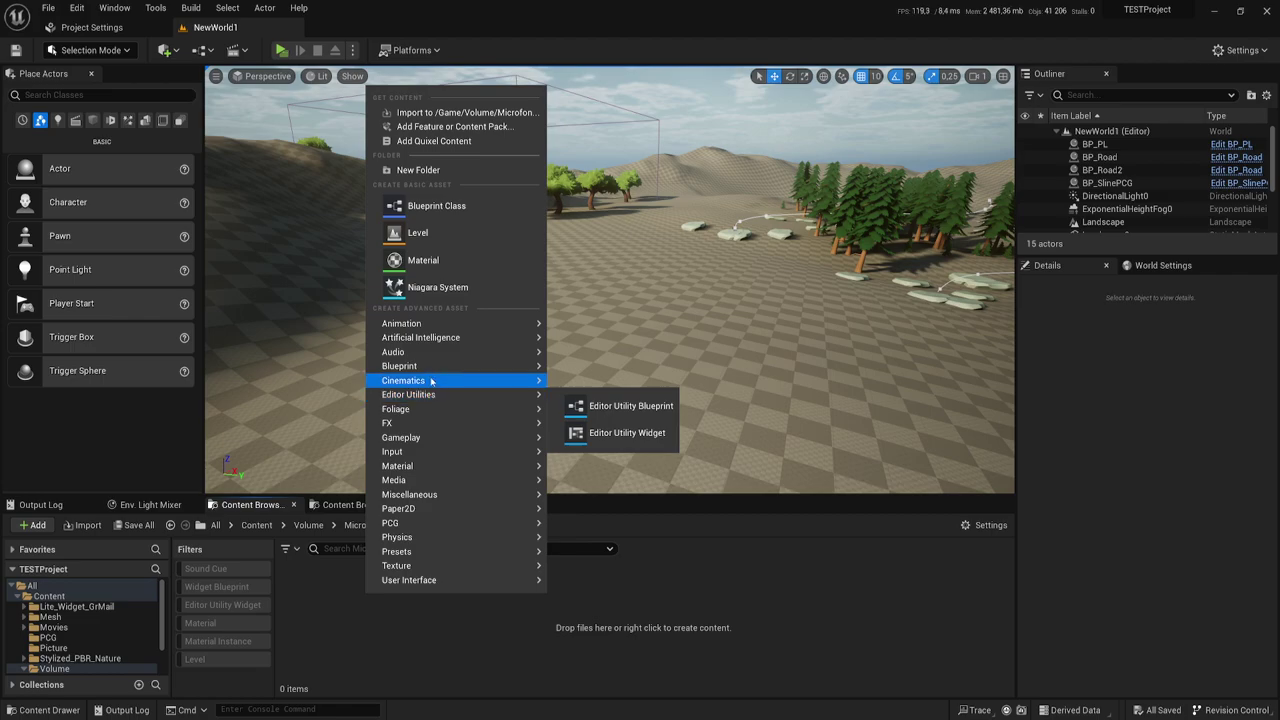
key(Escape)
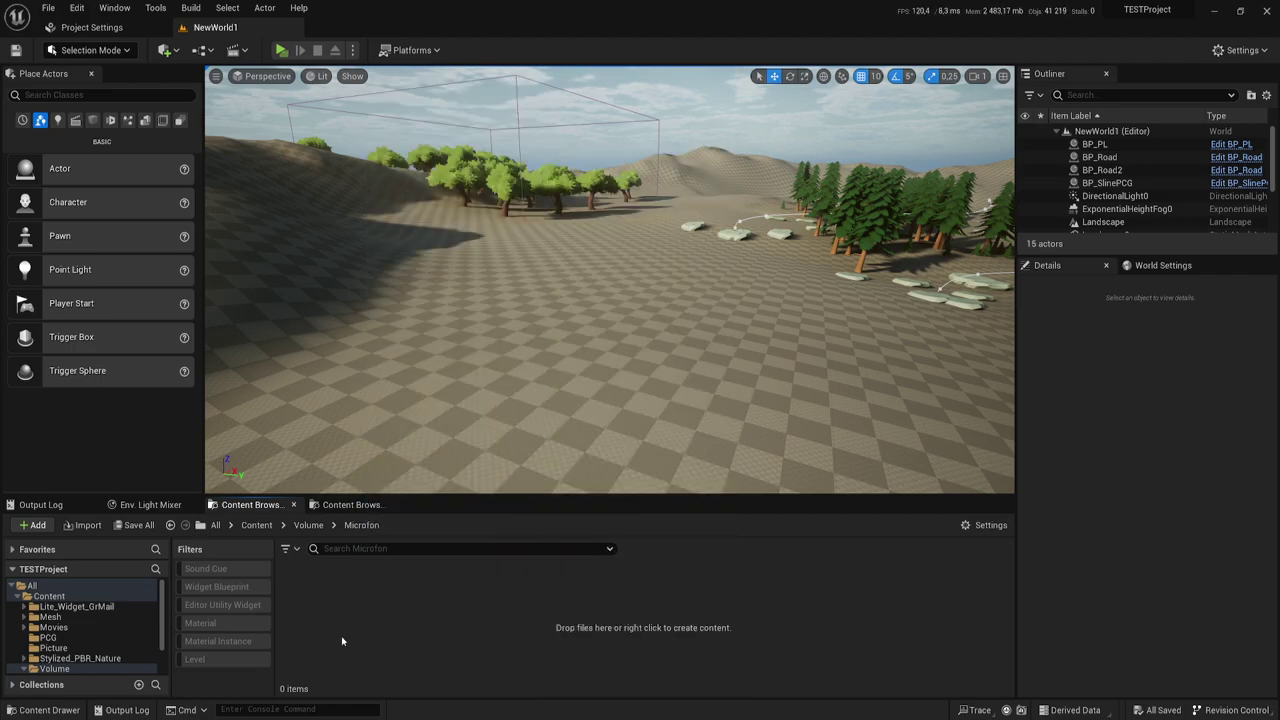
right_click(366, 588)
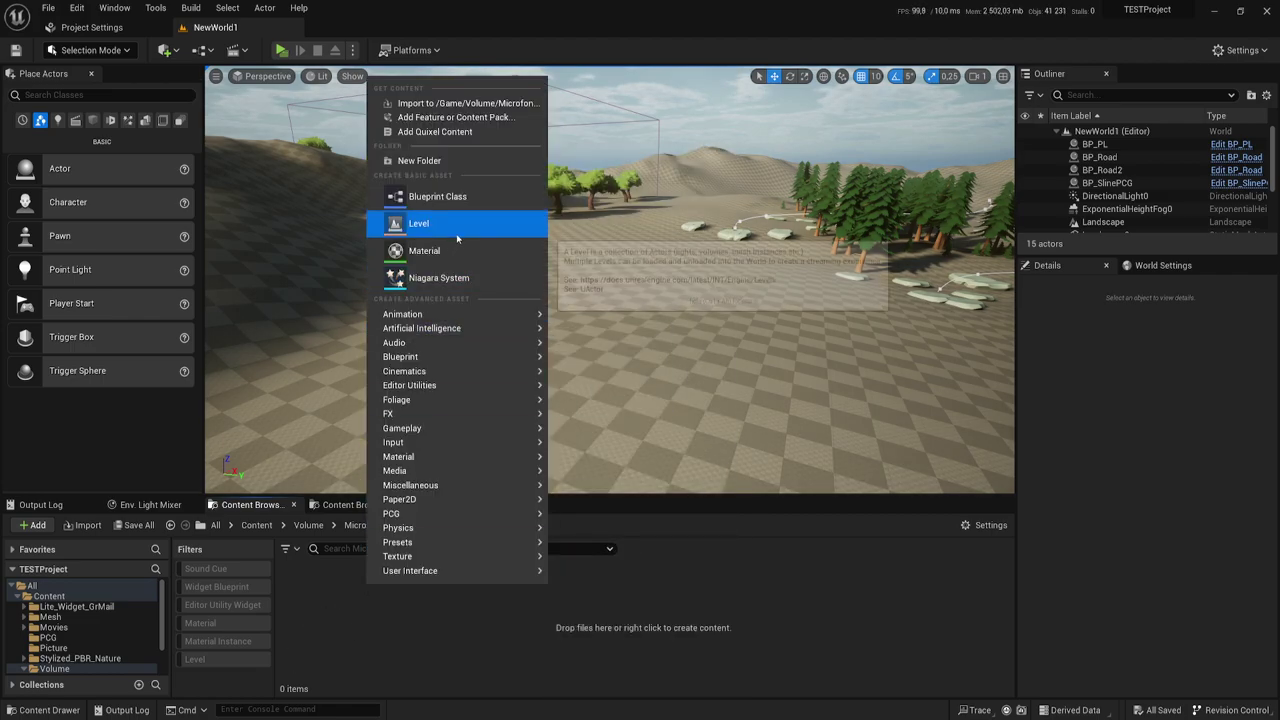
click(450, 196)
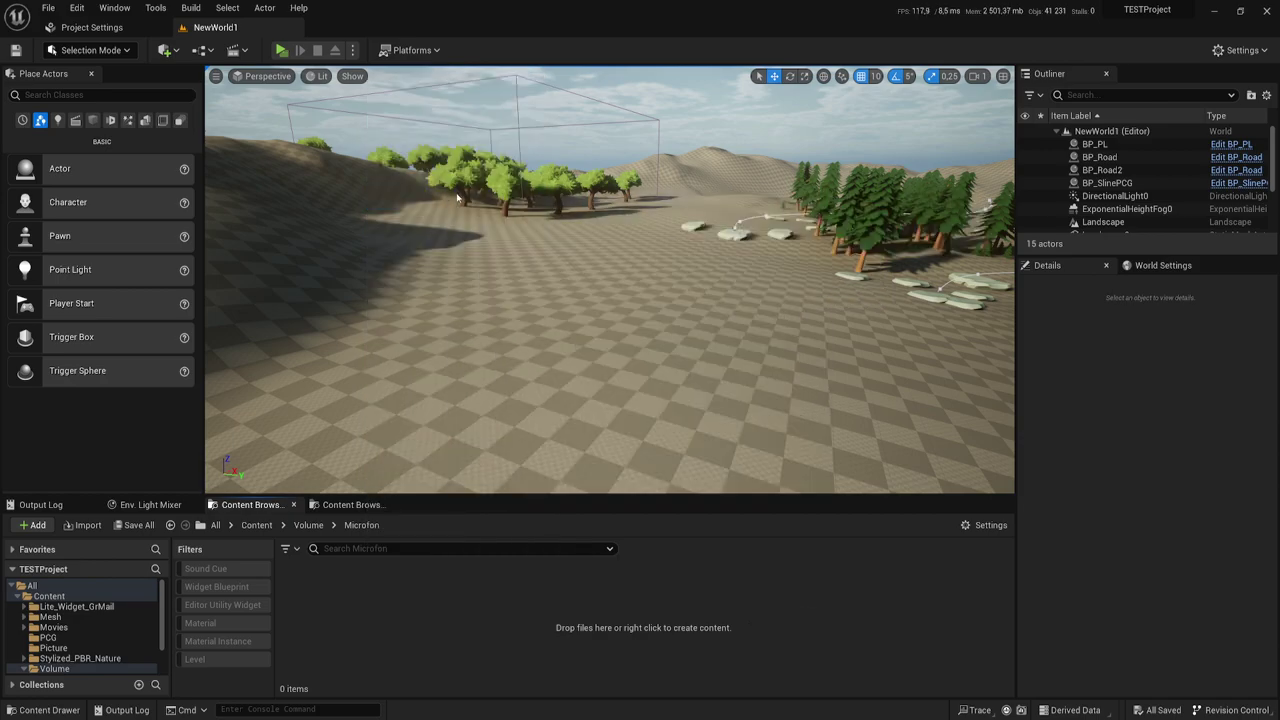
click(521, 241)
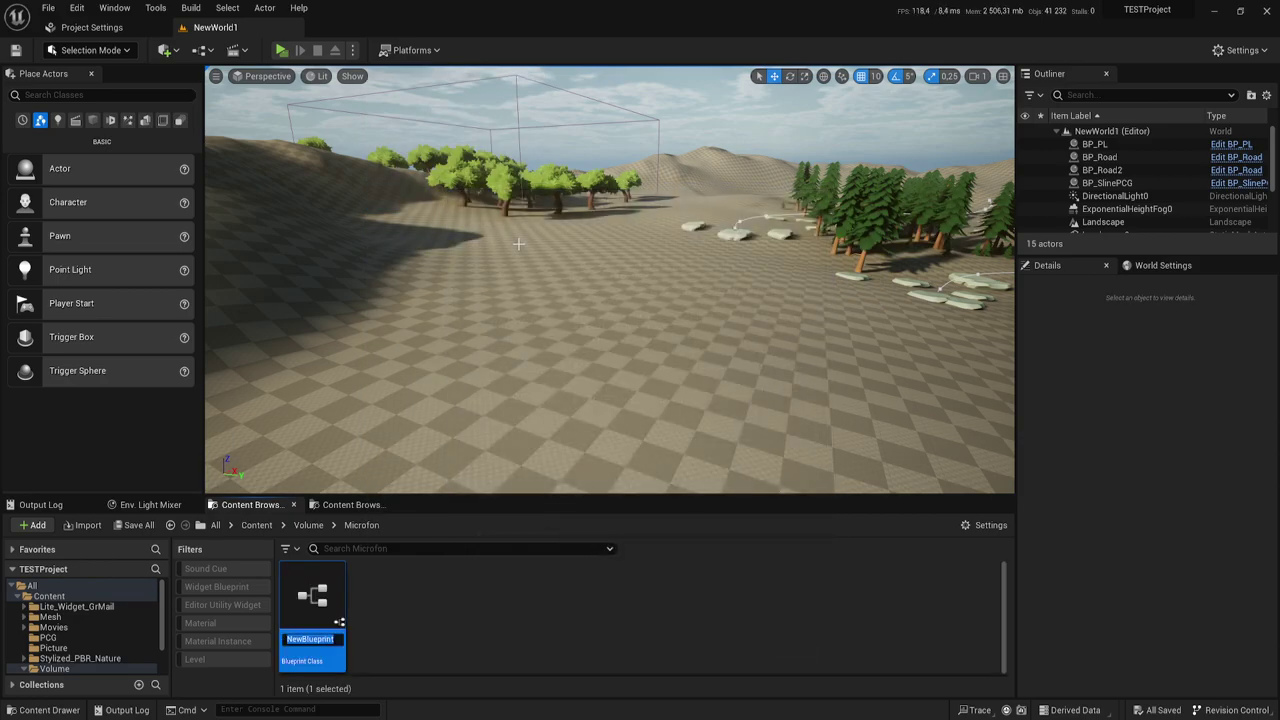
- Name the new Blueprint AC_microfon and open it in the Blueprint editor
text(Ac)
key(BackSpace)
key(Return)
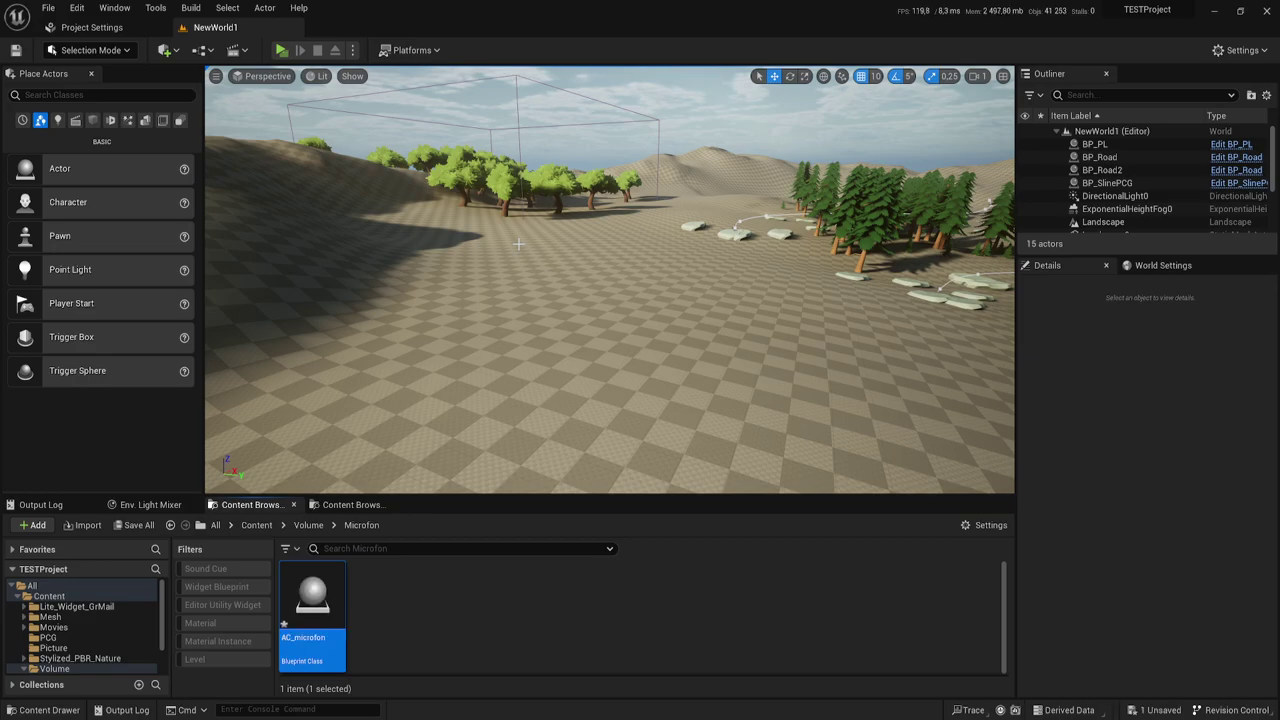
key(Return)
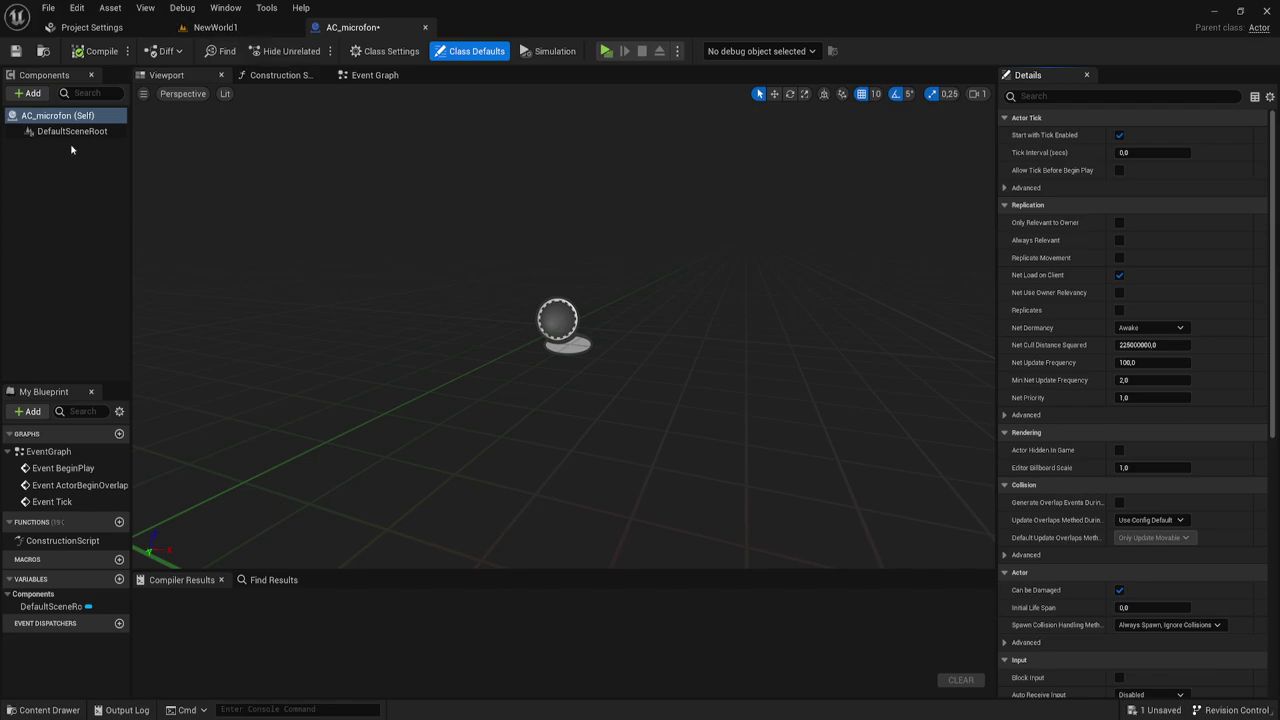
- Add a Cube component under DefaultSceneRoot and lift it up along Z above the origin
click(40, 93)
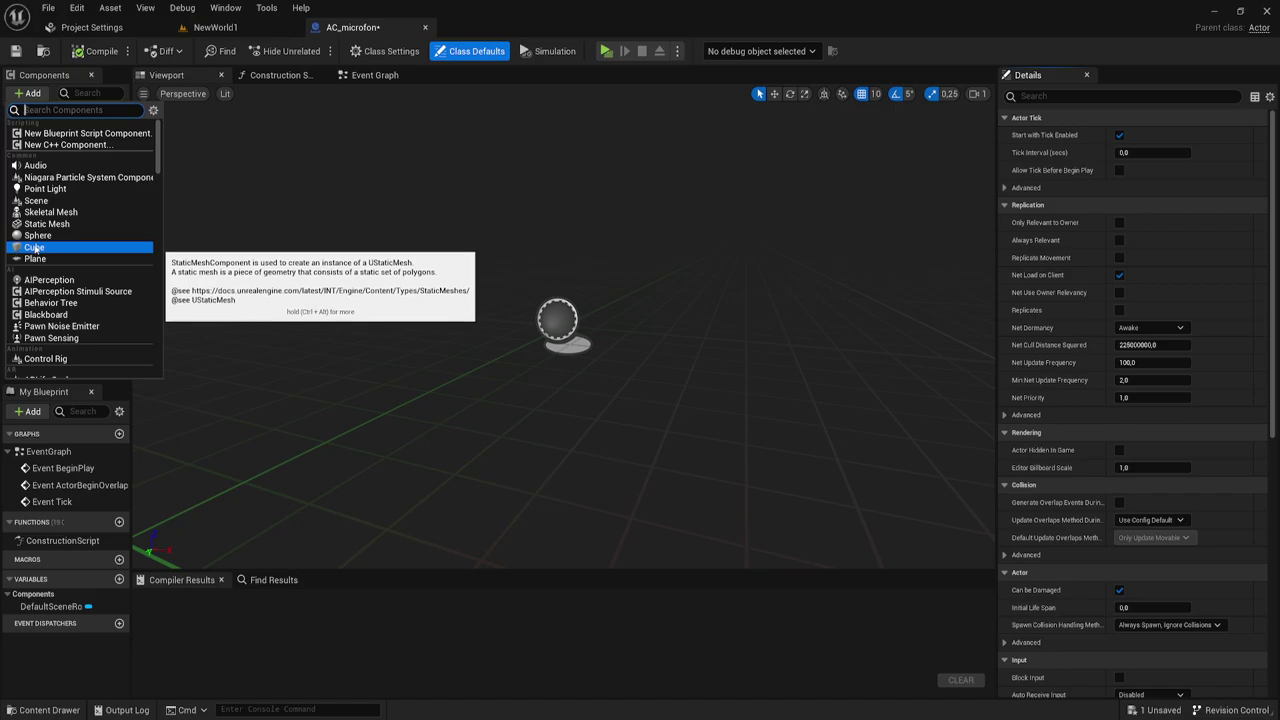
click(34, 247)
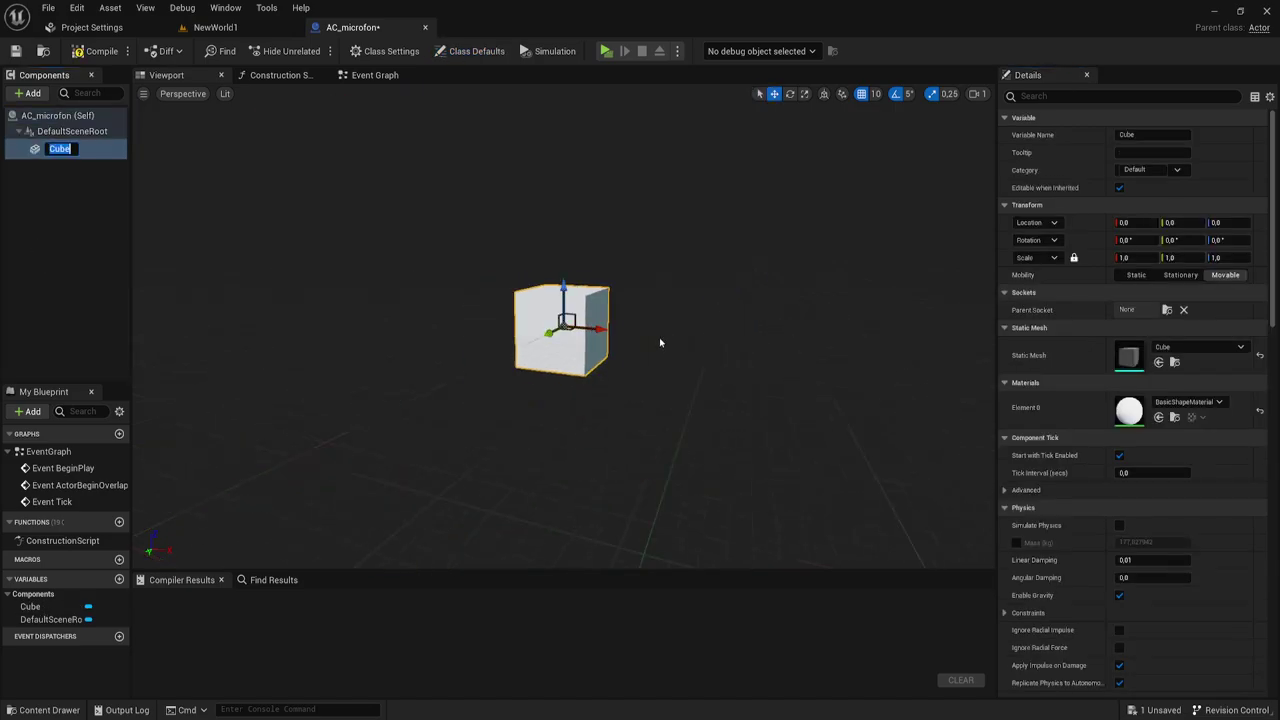
mouse_move(659, 337)
right_down()
mouse_move(640, 360)
mouse_move(660, 343)
right_up()
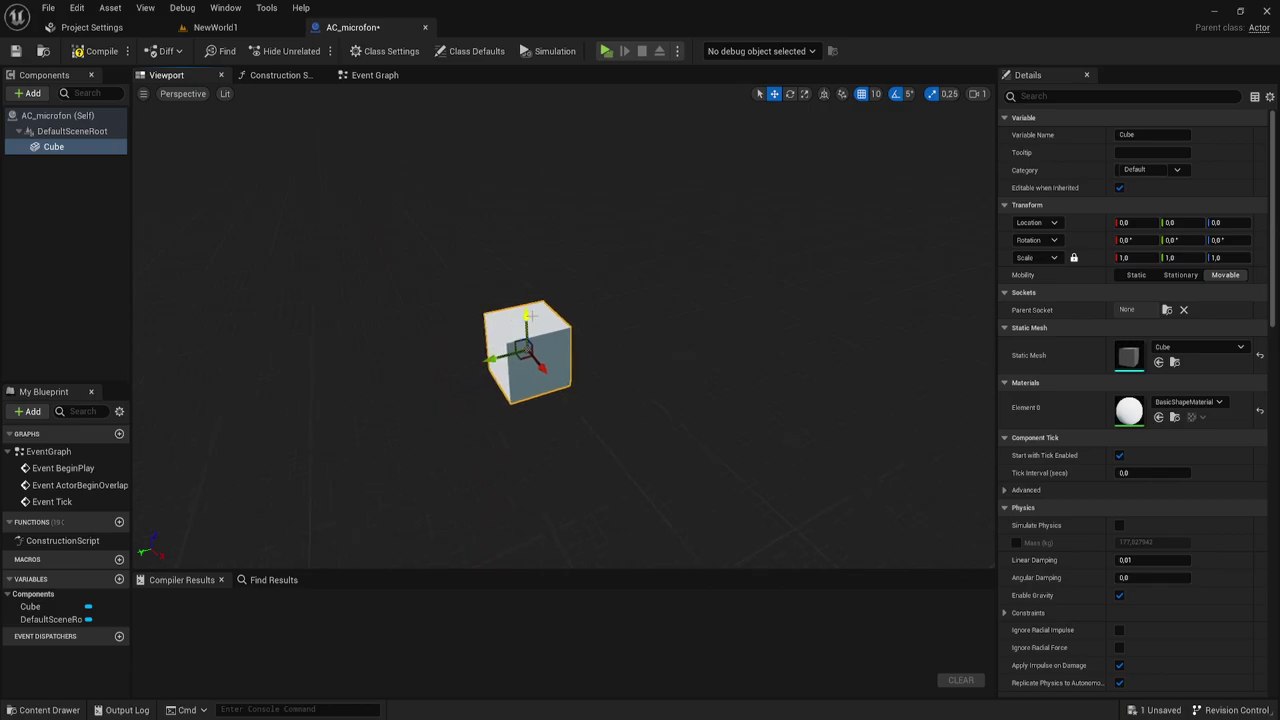
drag(528, 316, 553, 290)
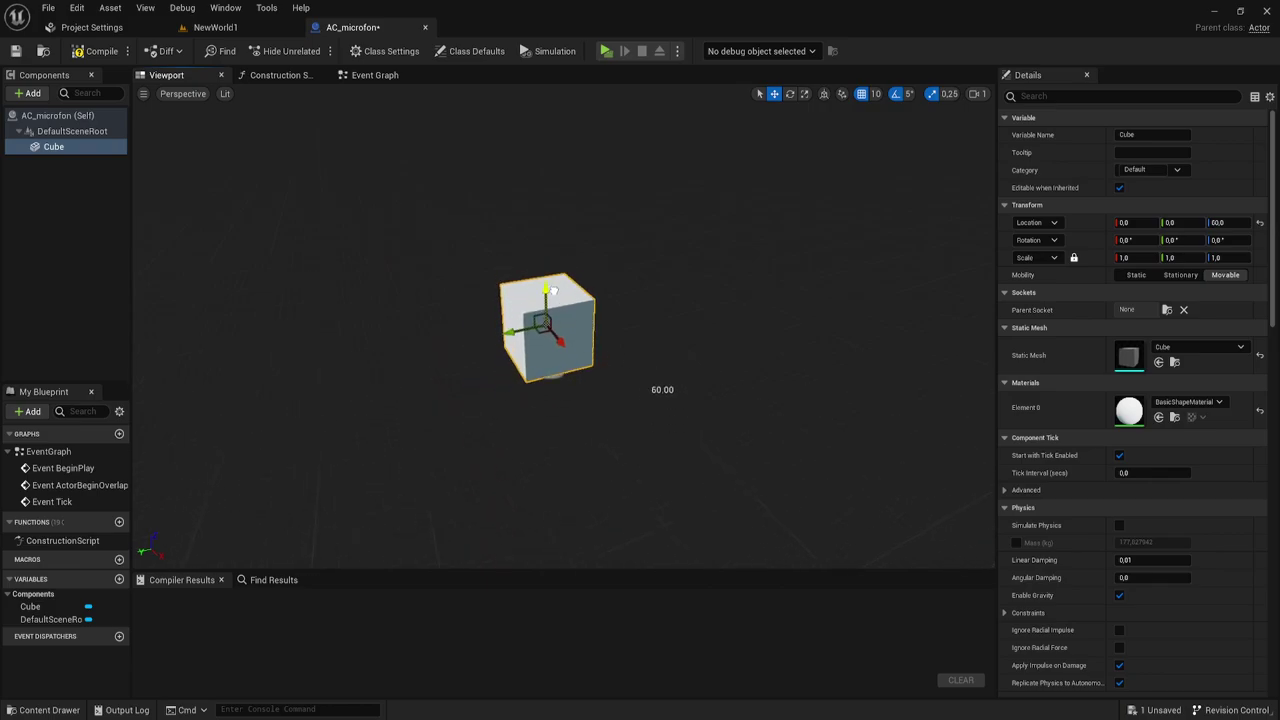
key(f)
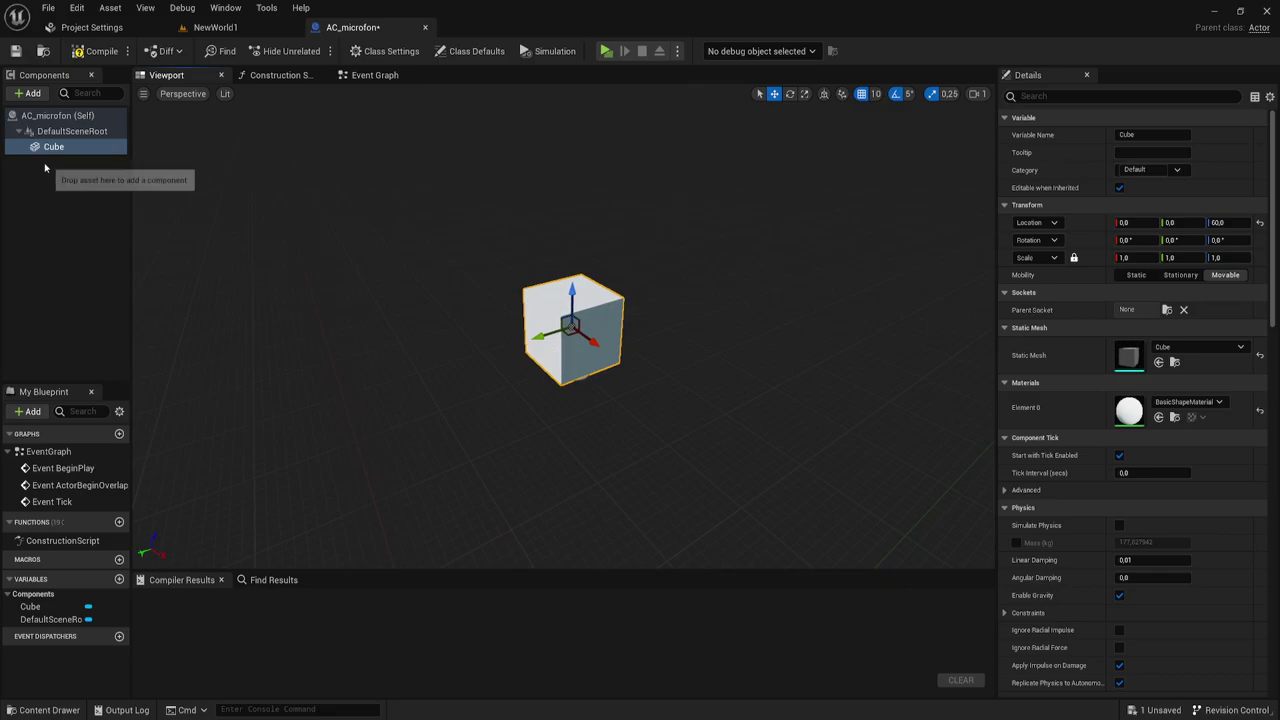
click(33, 94)
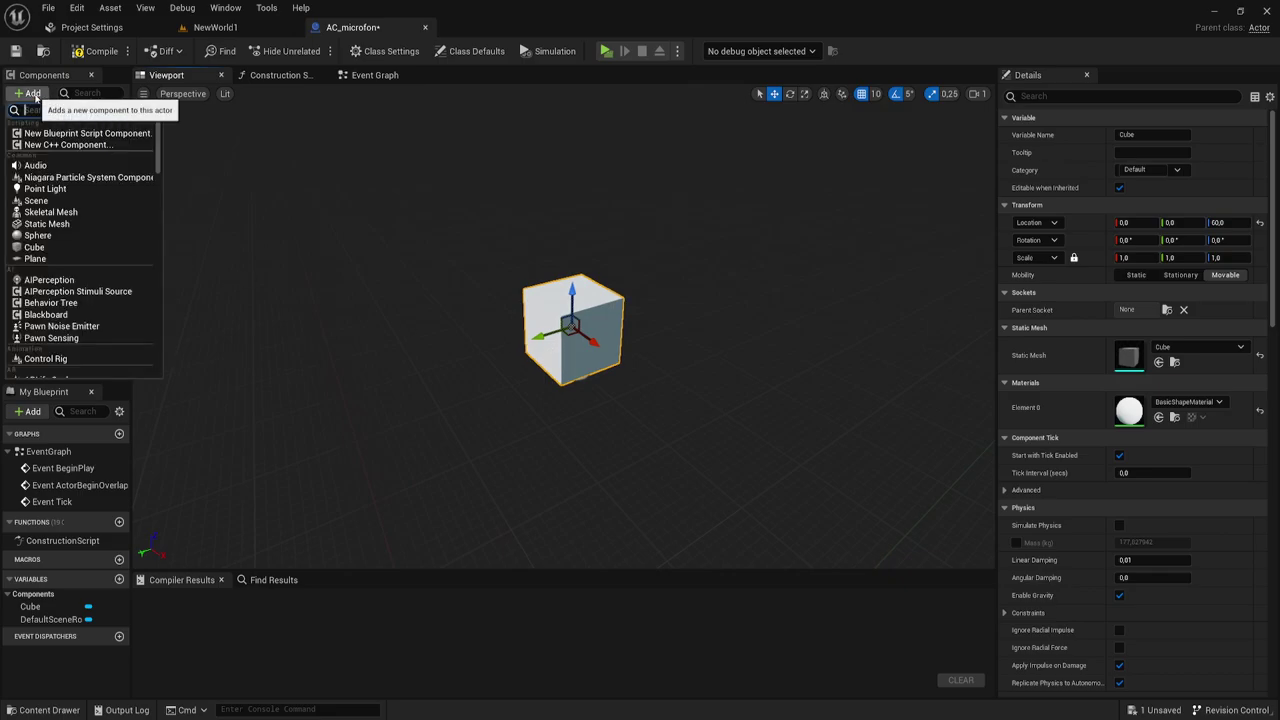
- Add an Audio Capture component under the Cube by searching 'audi'
text(aud)
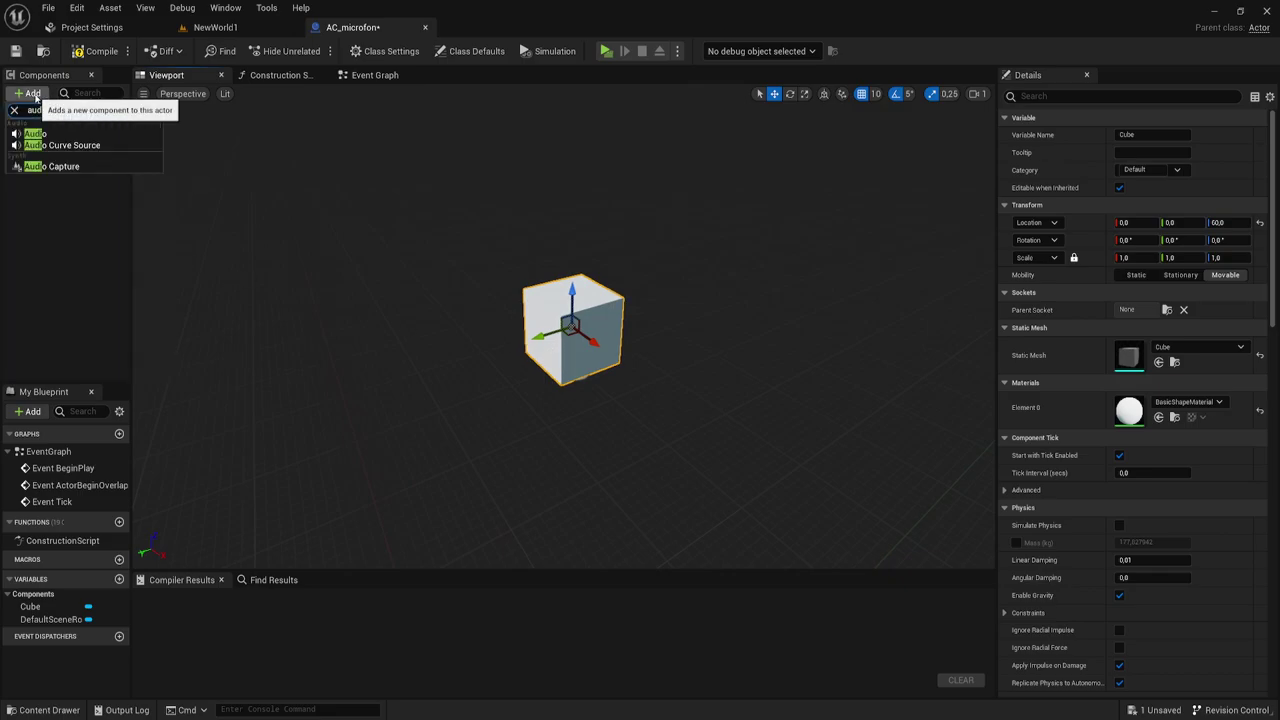
text(i)
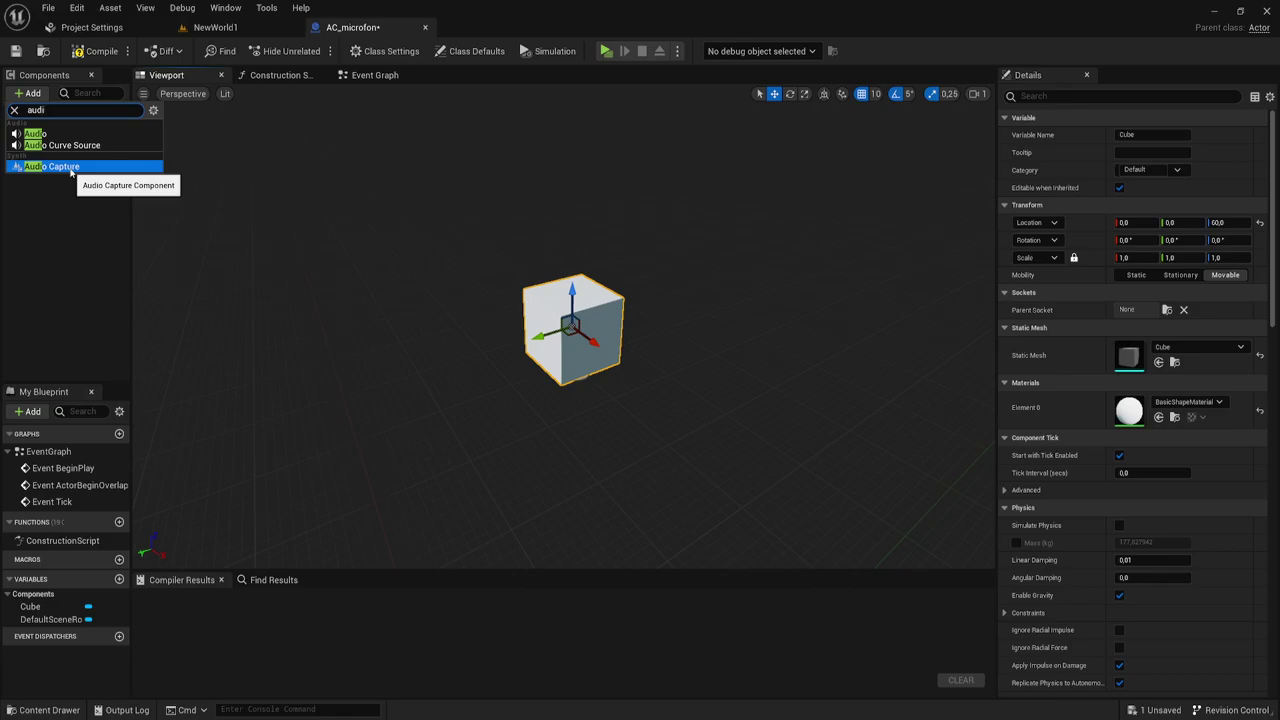
click(60, 166)
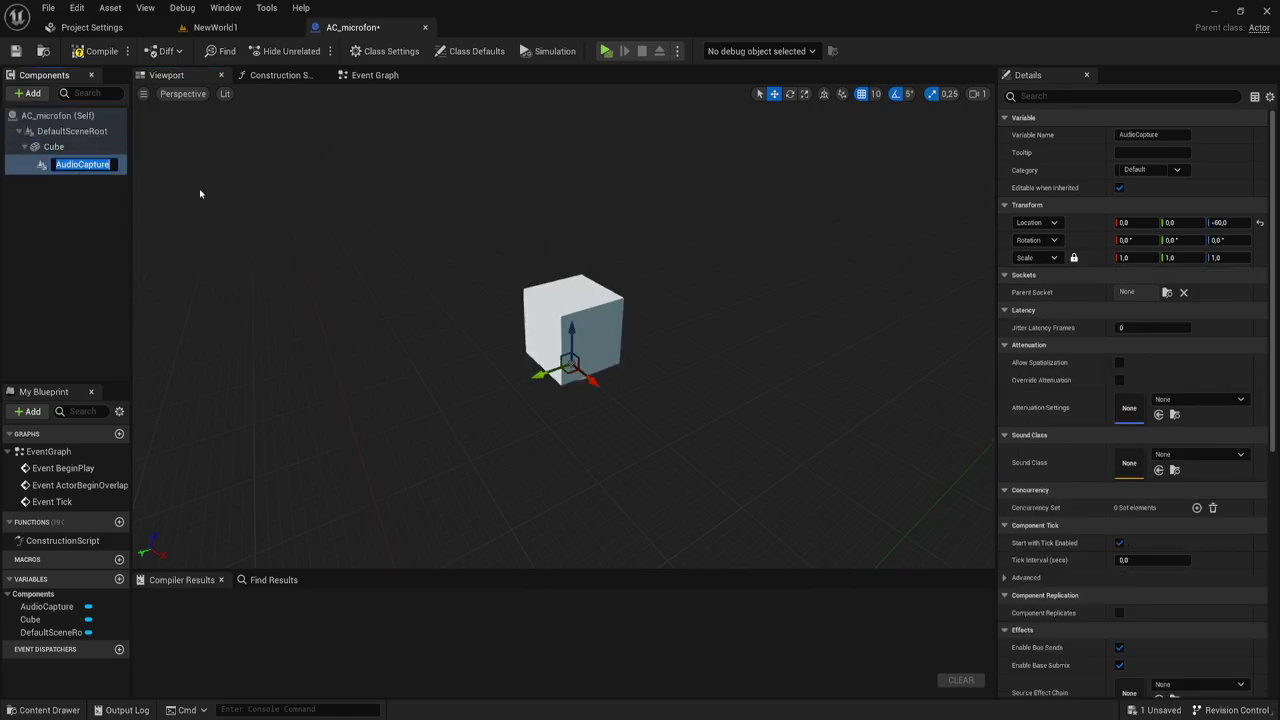
click(16, 230)
click(65, 163)
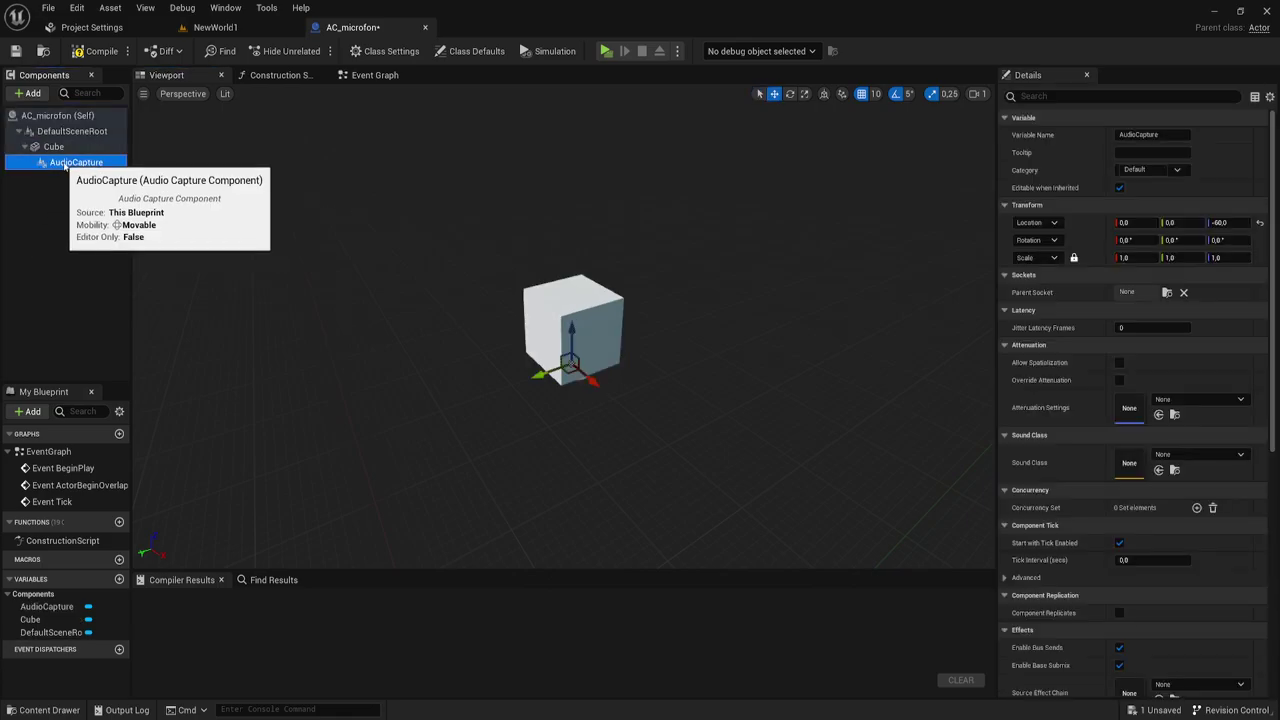
click(52, 168)
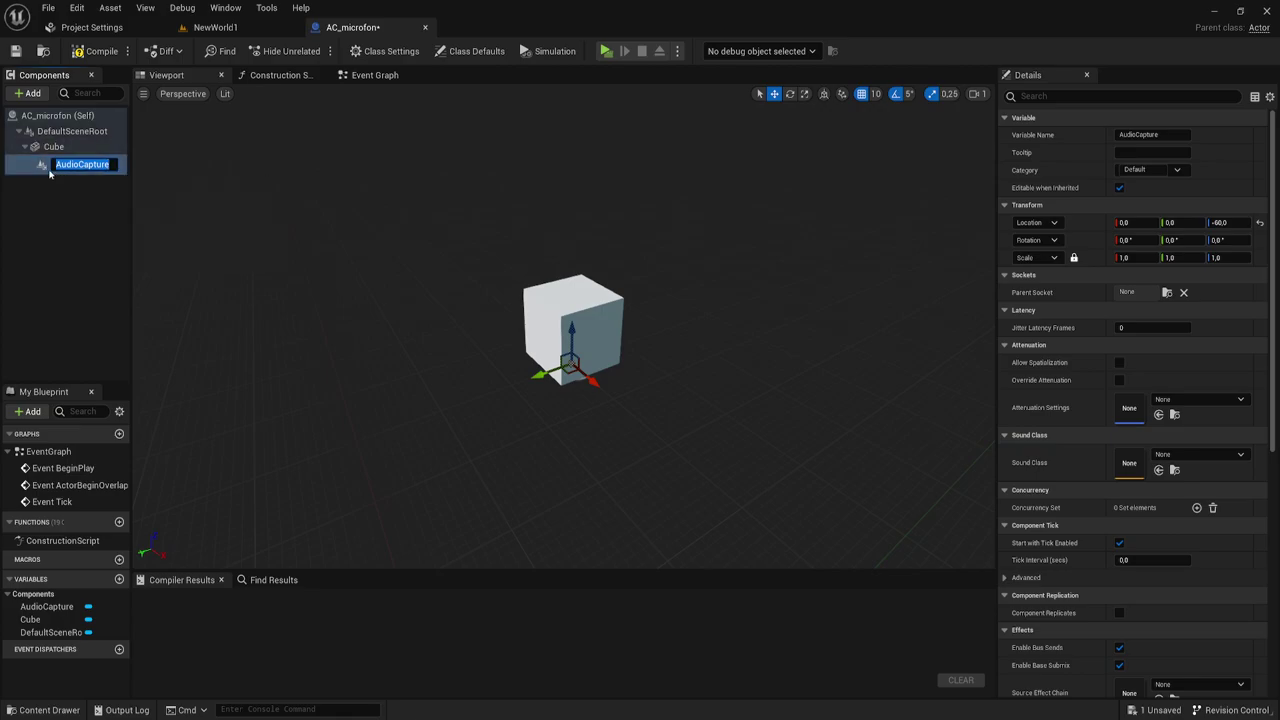
click(82, 200)
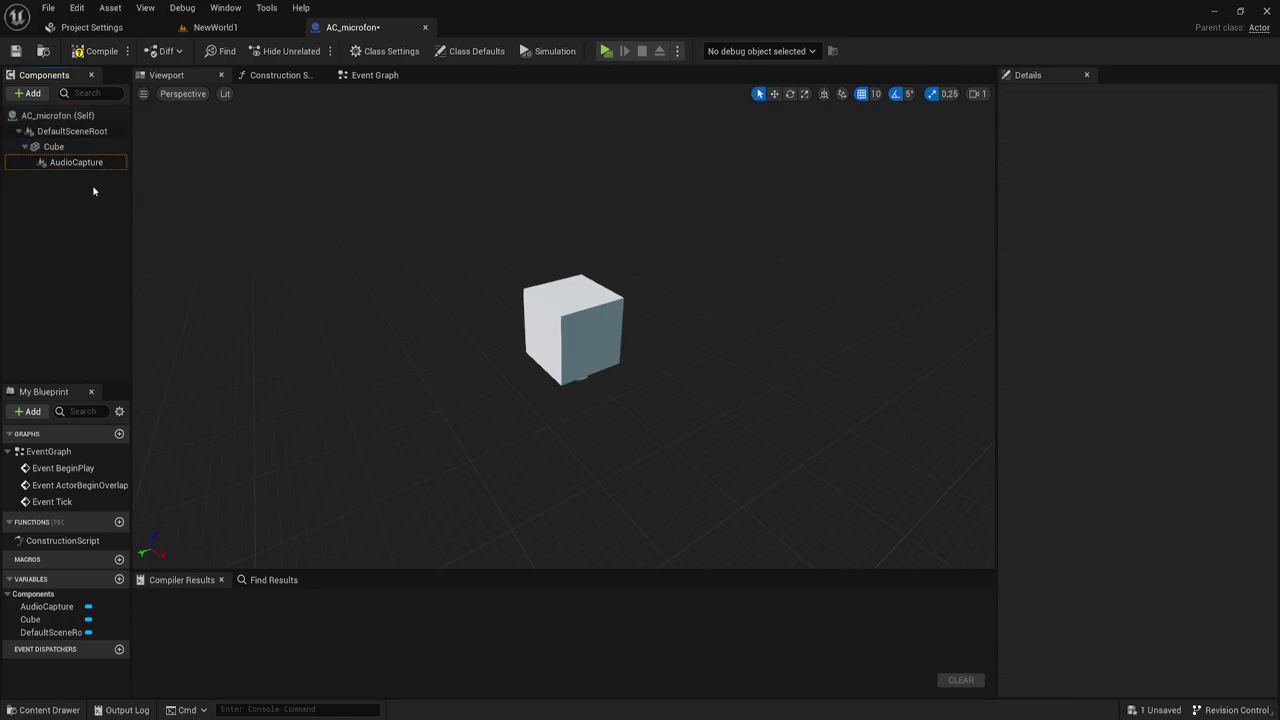
- Lift the AudioCapture component above the cube to Z 130
click(76, 162)
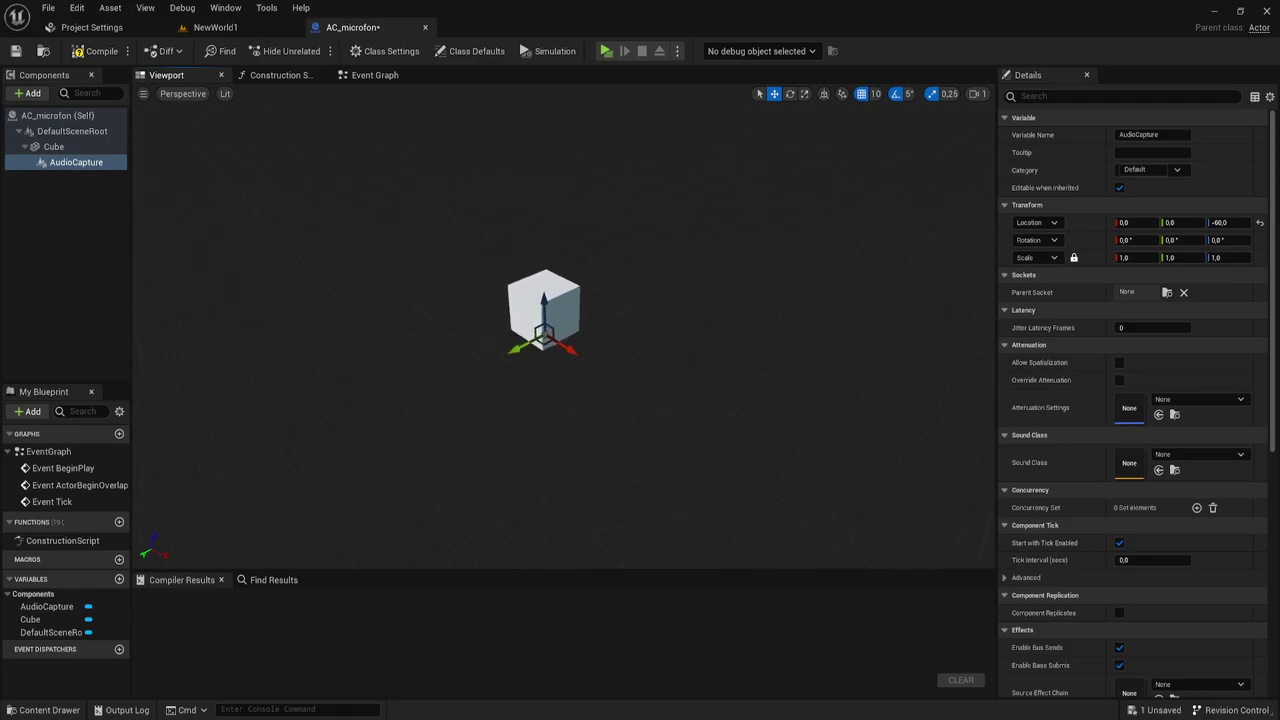
drag(615, 316, 628, 259)
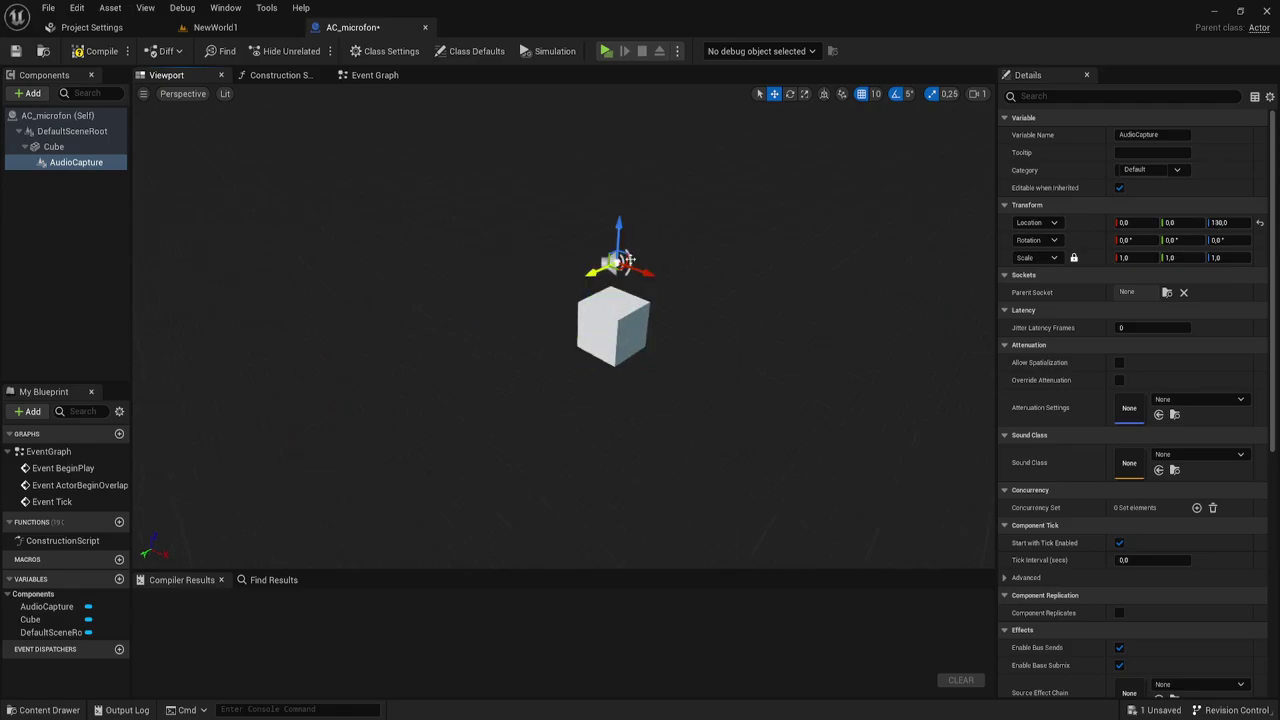
drag(712, 313, 745, 345)
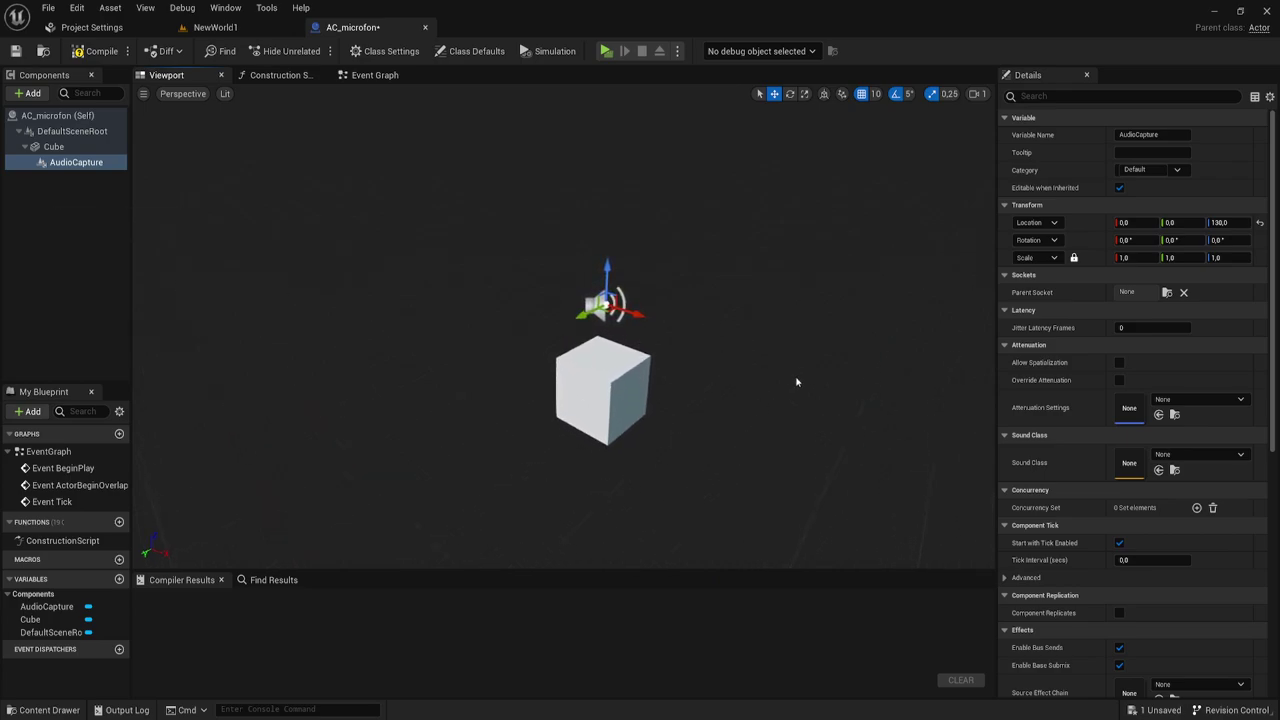
- Turn on Auto Activate in AudioCapture's Activation settings, then show the Event Graph
scroll(1040, 400, down, 4)
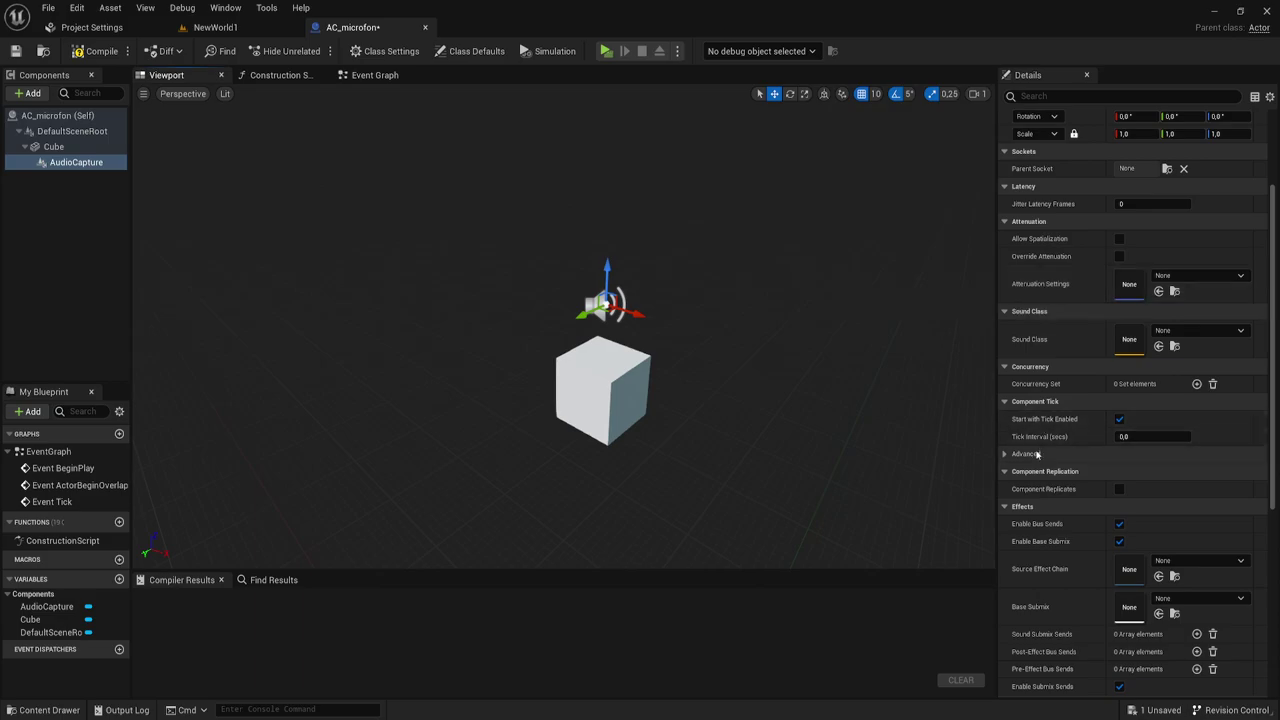
scroll(1130, 340, down, 3)
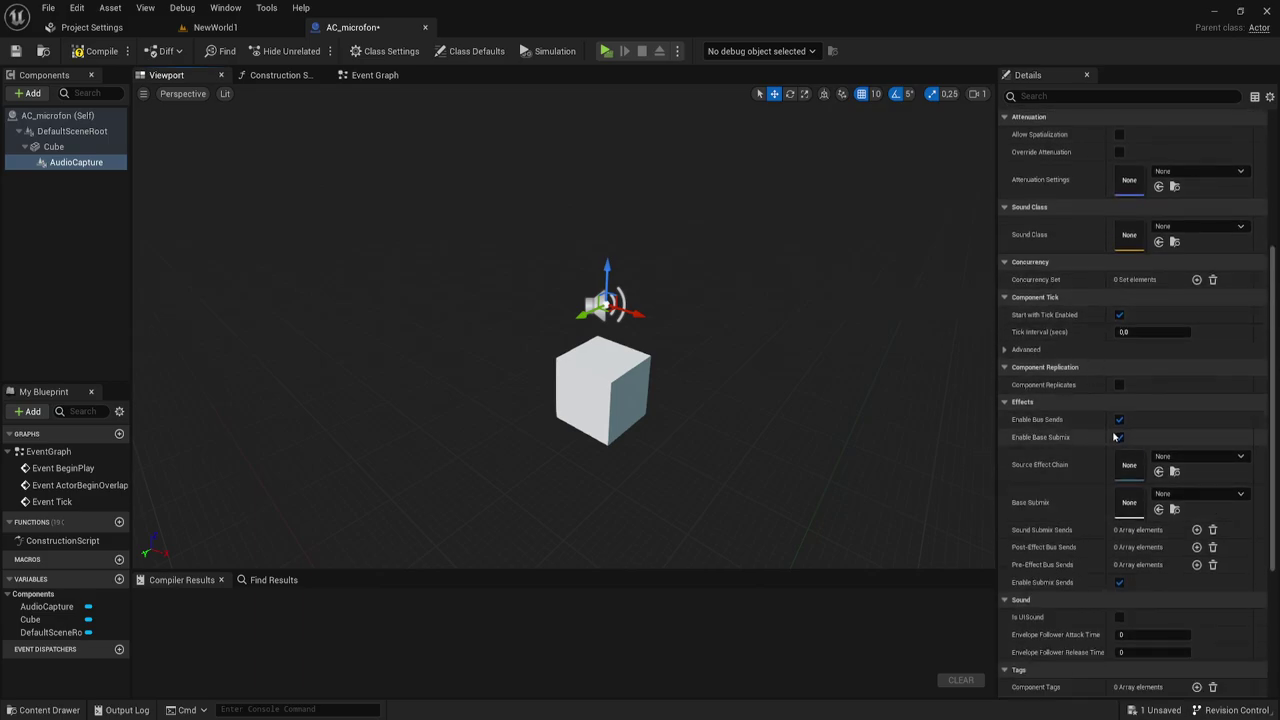
scroll(1117, 437, down, 4)
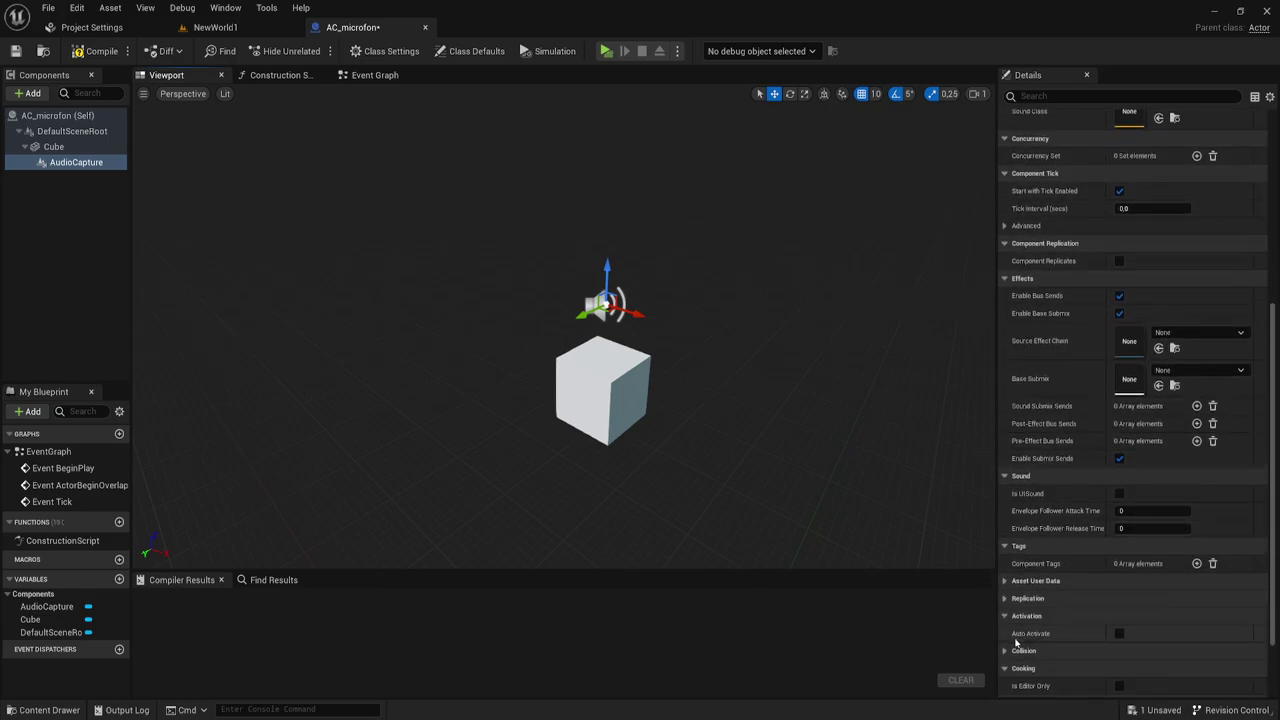
click(1120, 634)
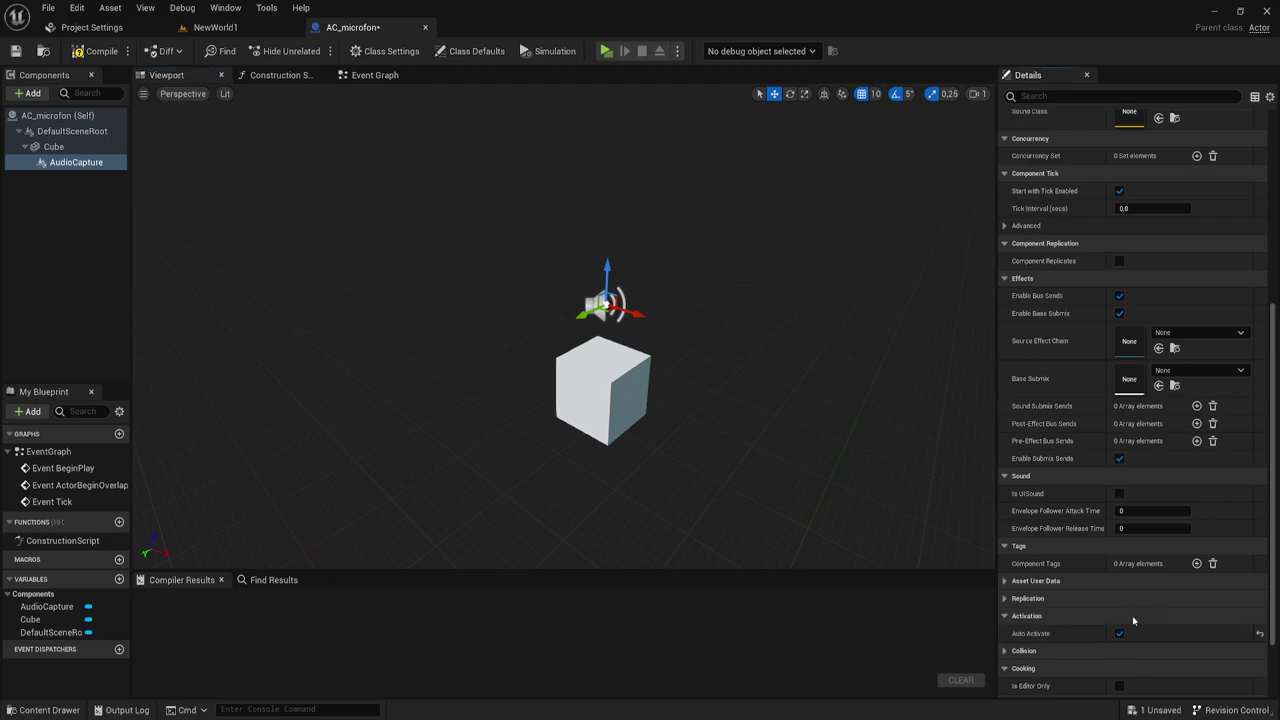
scroll(1130, 600, down, 2)
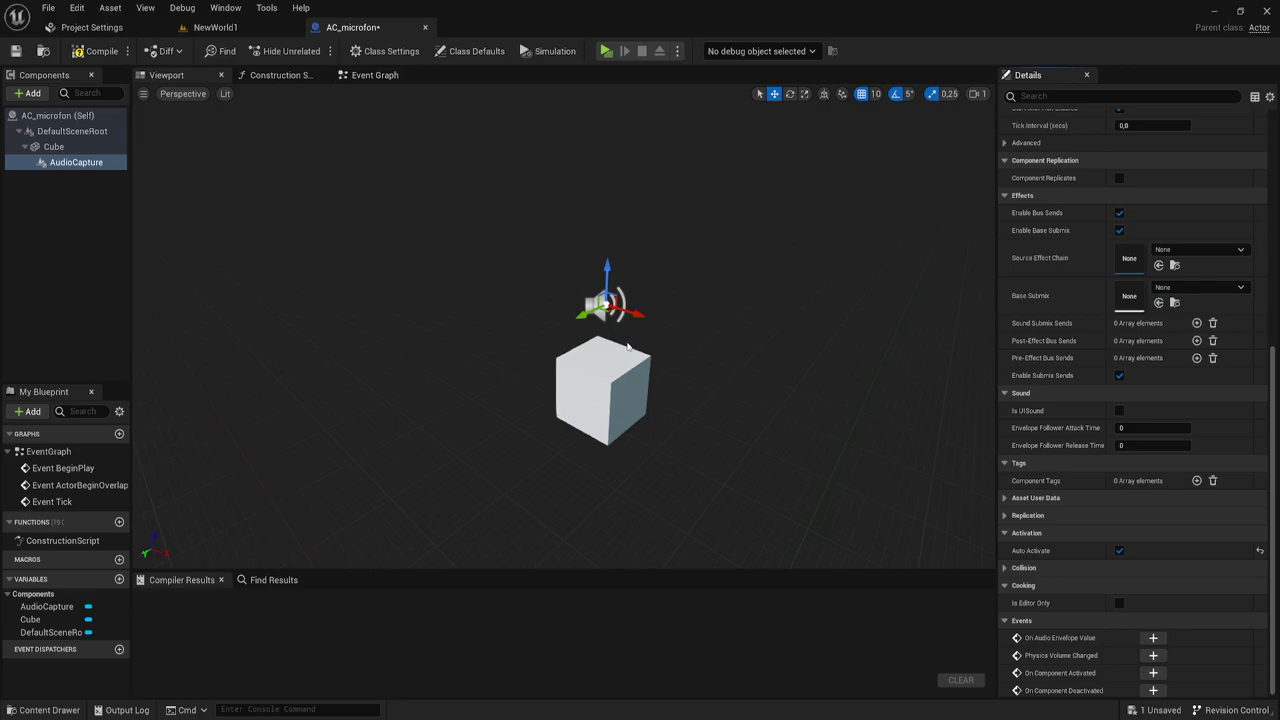
click(374, 75)
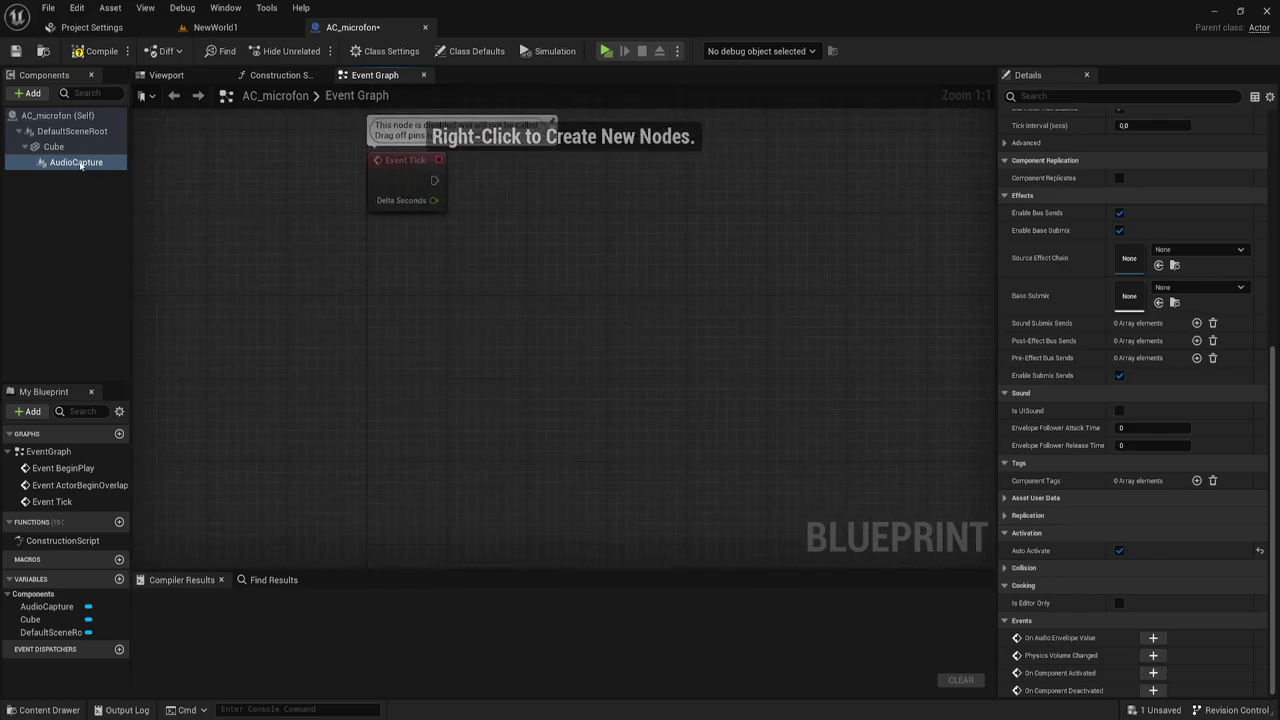
- Add OnAudioEnvelopeValue from AudioCapture's Add Event menu and bring the node into view
right_click(80, 165)
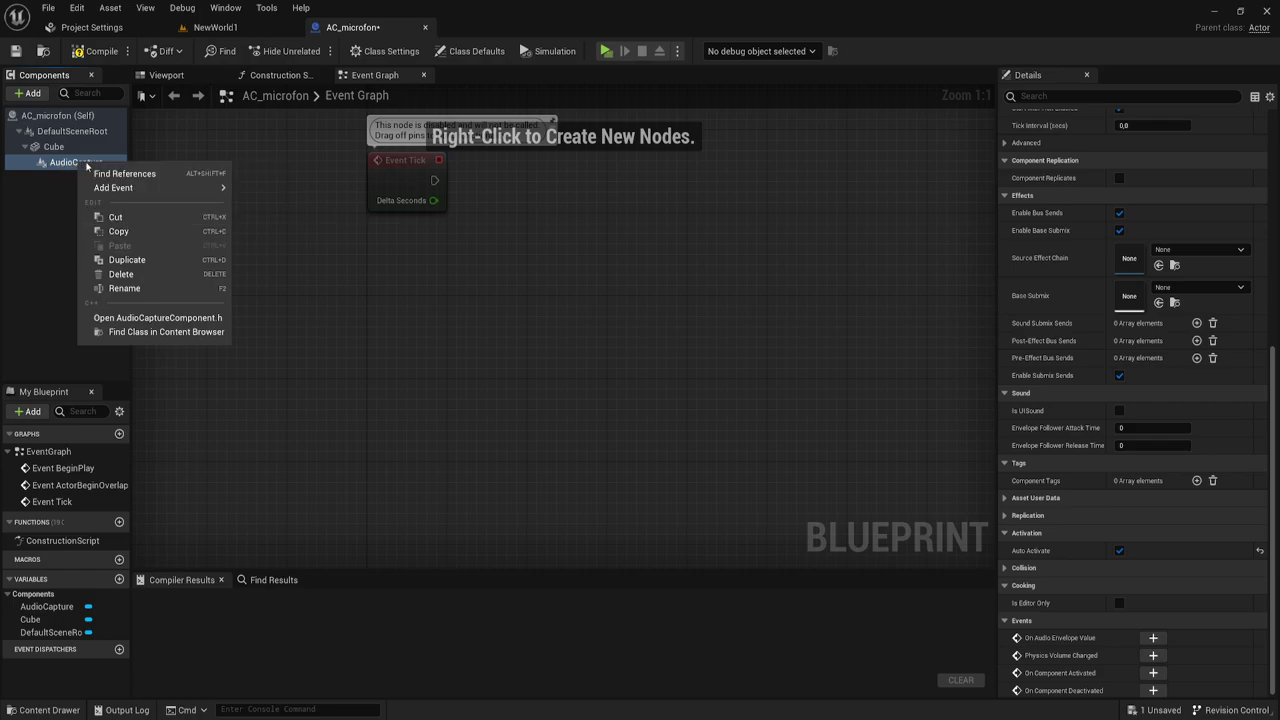
mouse_move(120, 187)
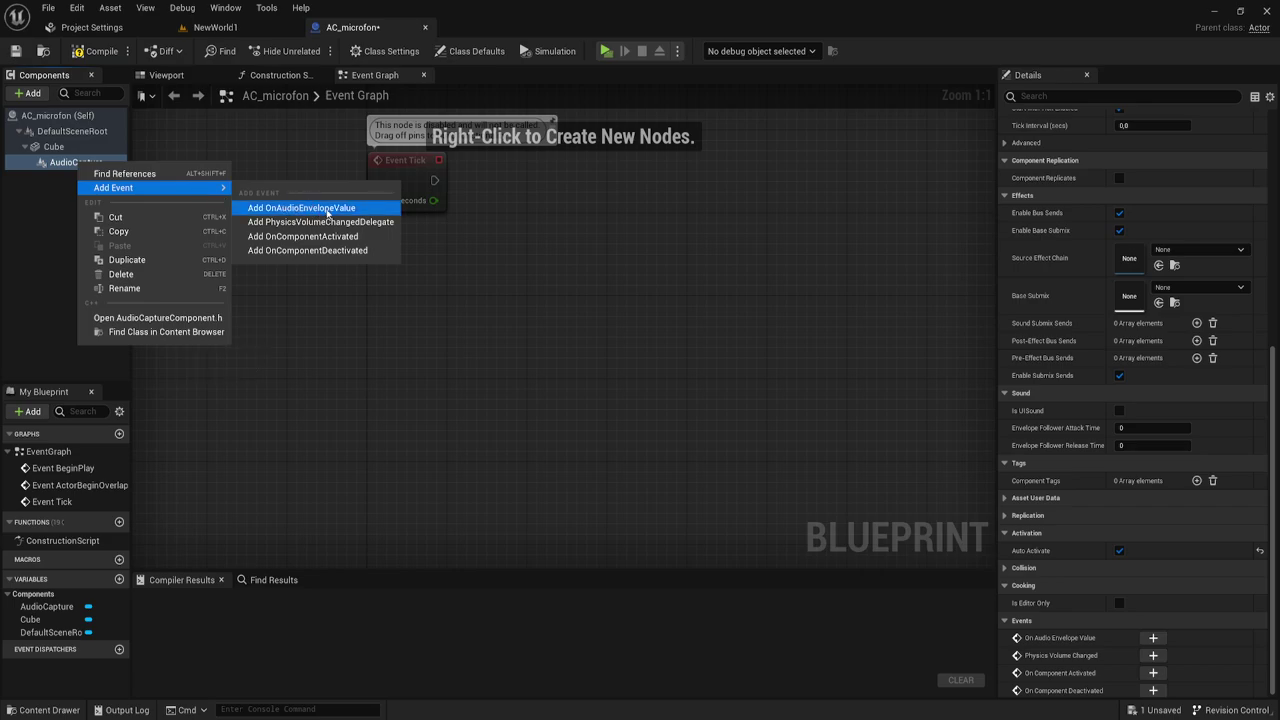
click(327, 208)
right_drag(748, 363, 512, 333)
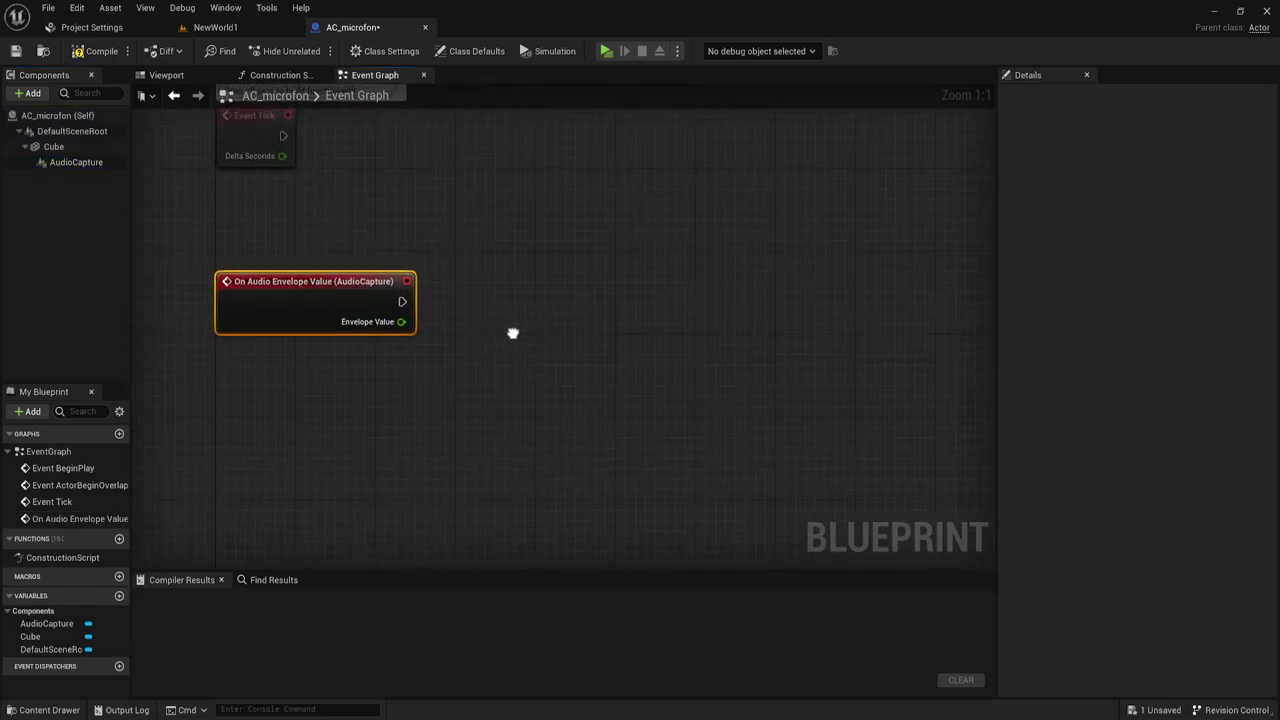
- Position the On Audio Envelope Value node and try pulling wires from Envelope Value
drag(156, 235, 432, 357)
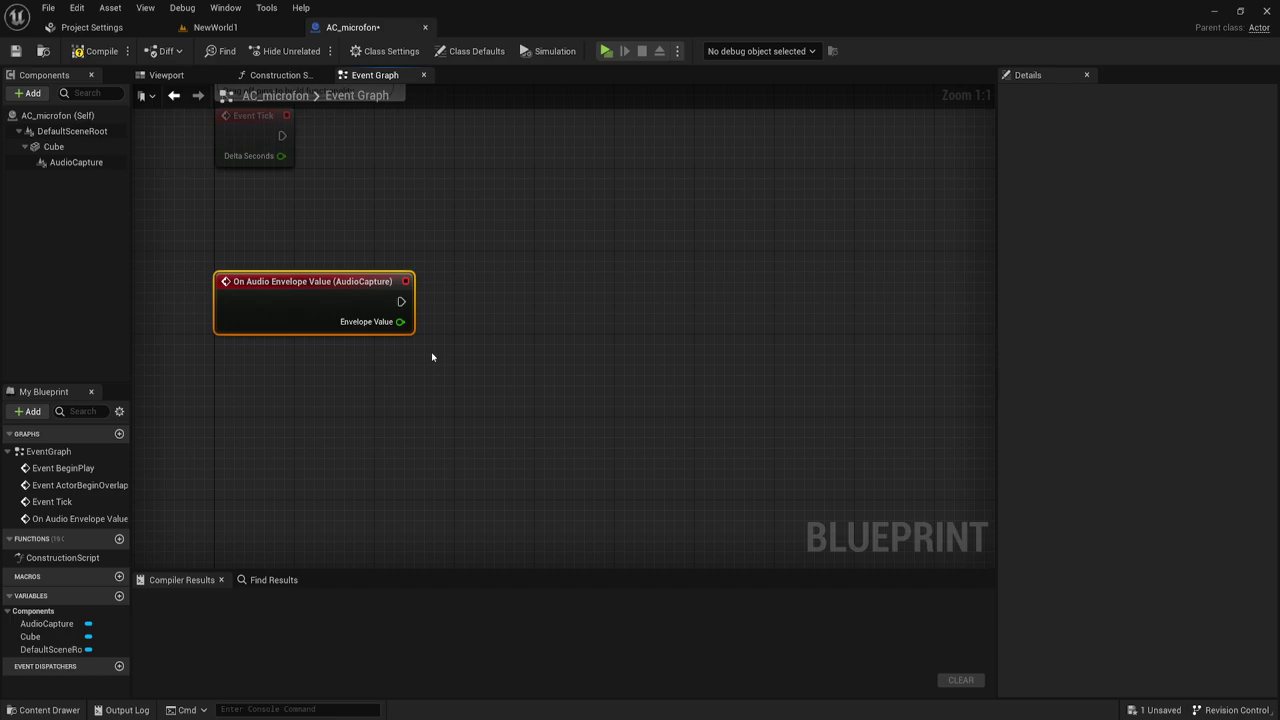
mouse_move(434, 366)
right_down()
mouse_move(418, 372)
mouse_move(405, 351)
right_up()
drag(271, 258, 352, 359)
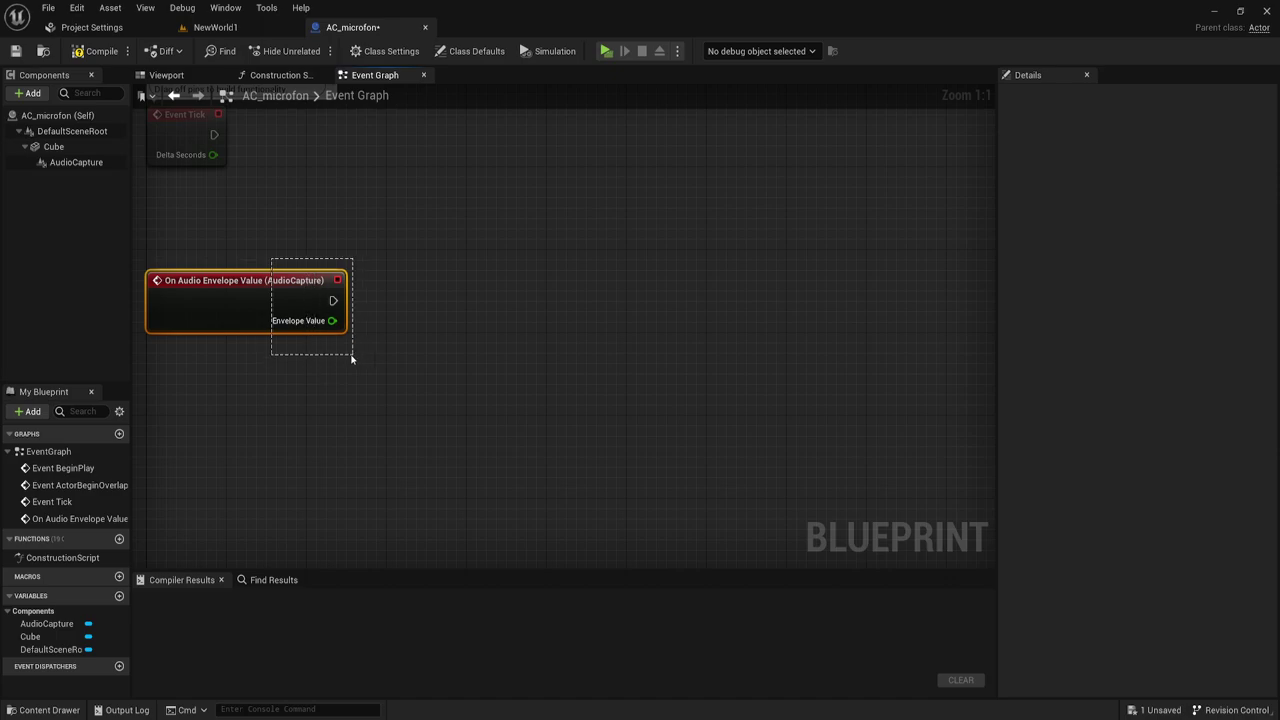
drag(351, 359, 351, 362)
right_drag(366, 358, 396, 341)
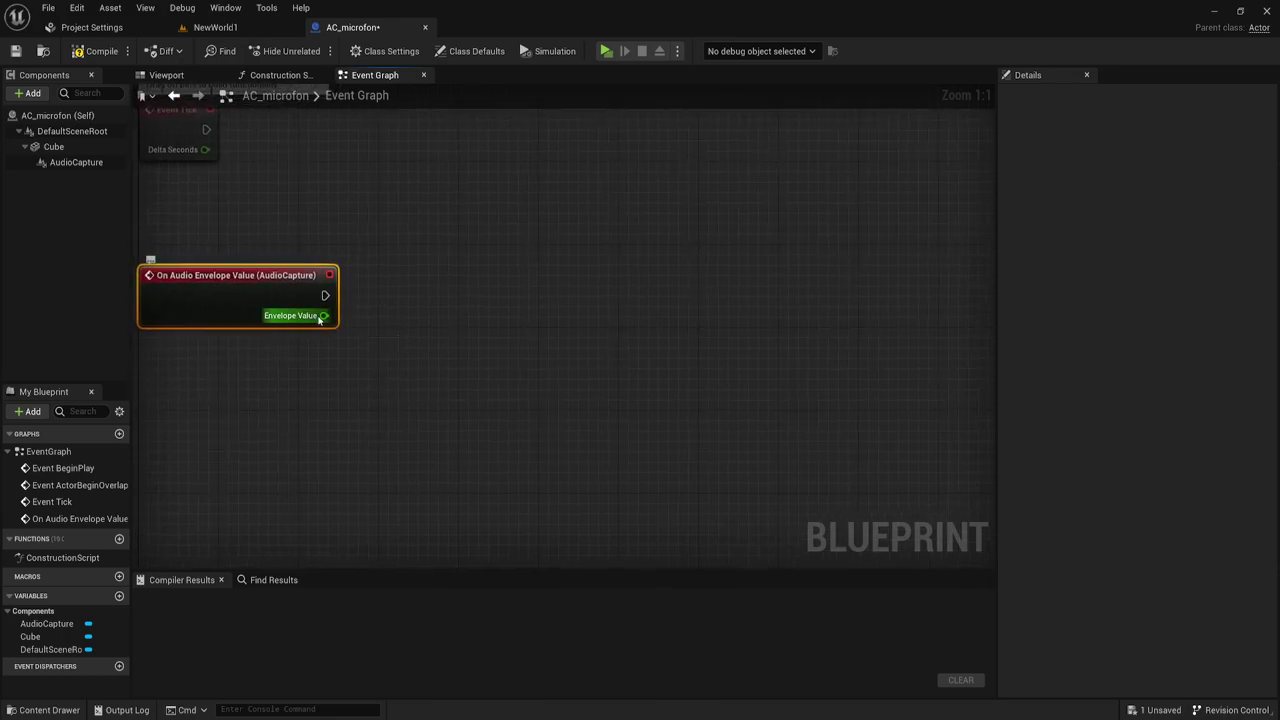
drag(322, 316, 430, 362)
click(406, 302)
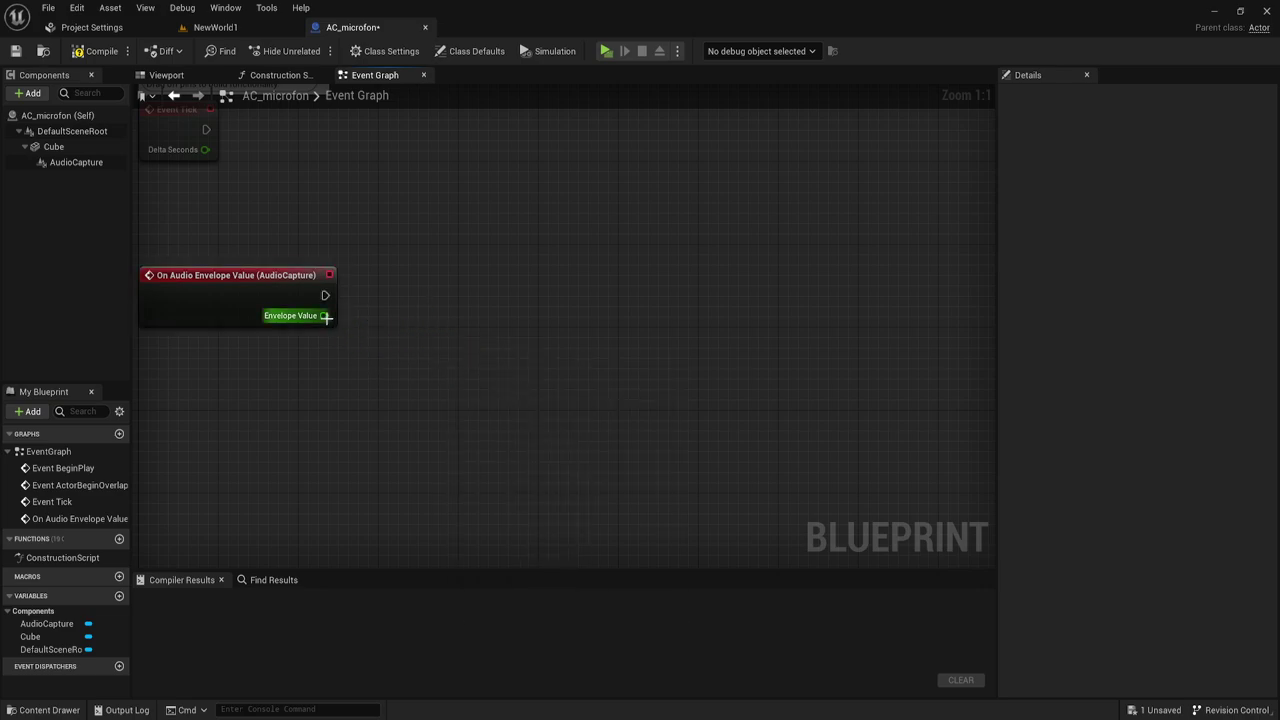
drag(324, 316, 408, 350)
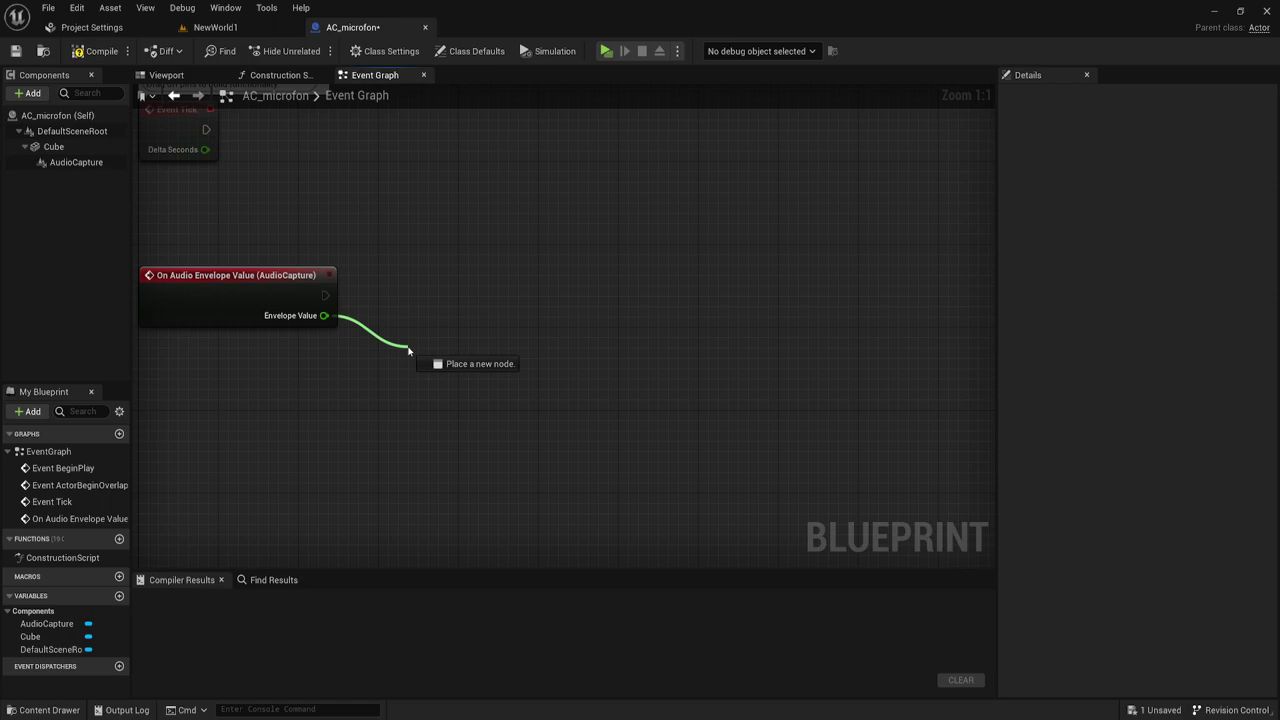
drag(408, 350, 408, 350)
click(400, 303)
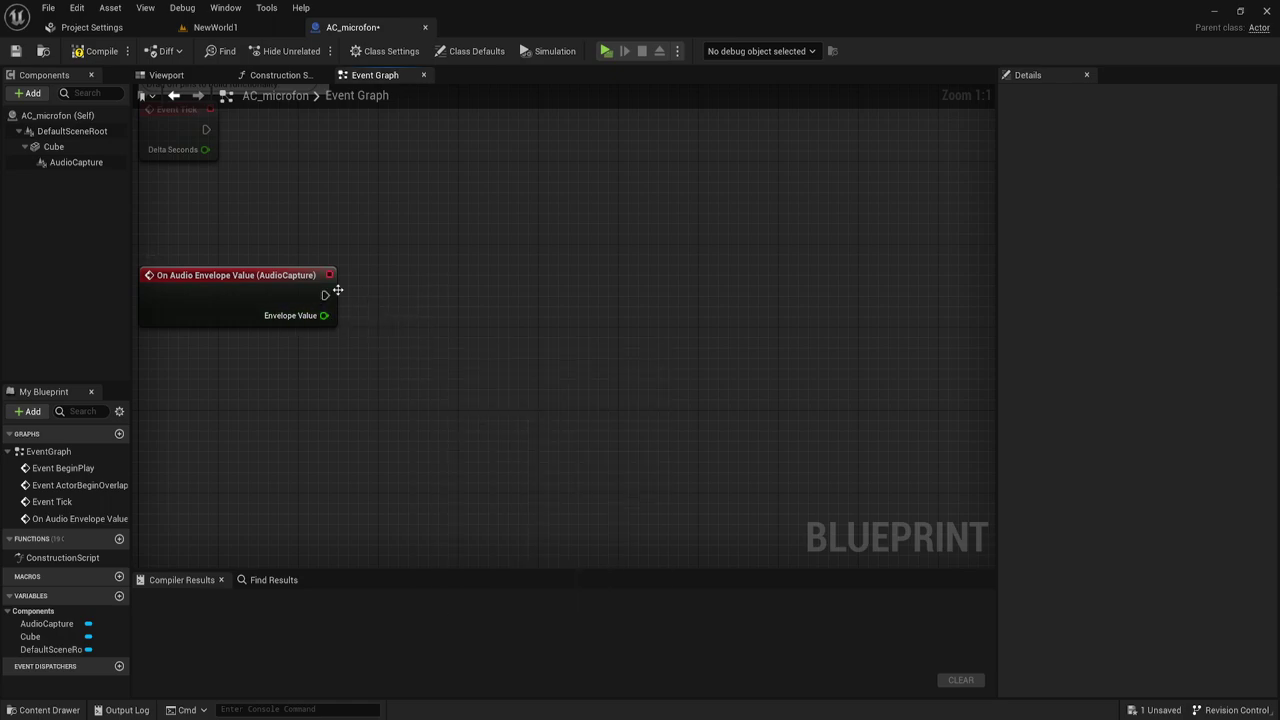
- Add a Print String after the event and wire Envelope Value into In String via conversion
drag(325, 295, 461, 264)
text(pr)
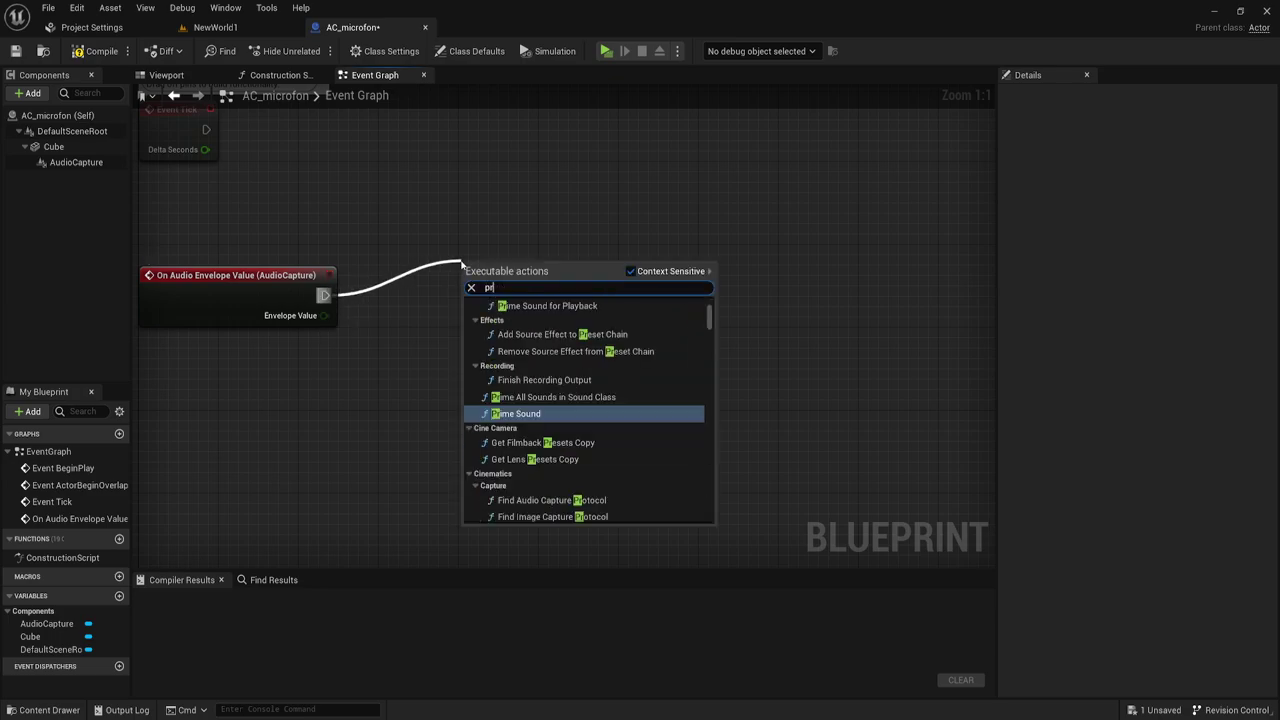
text(int)
key(Return)
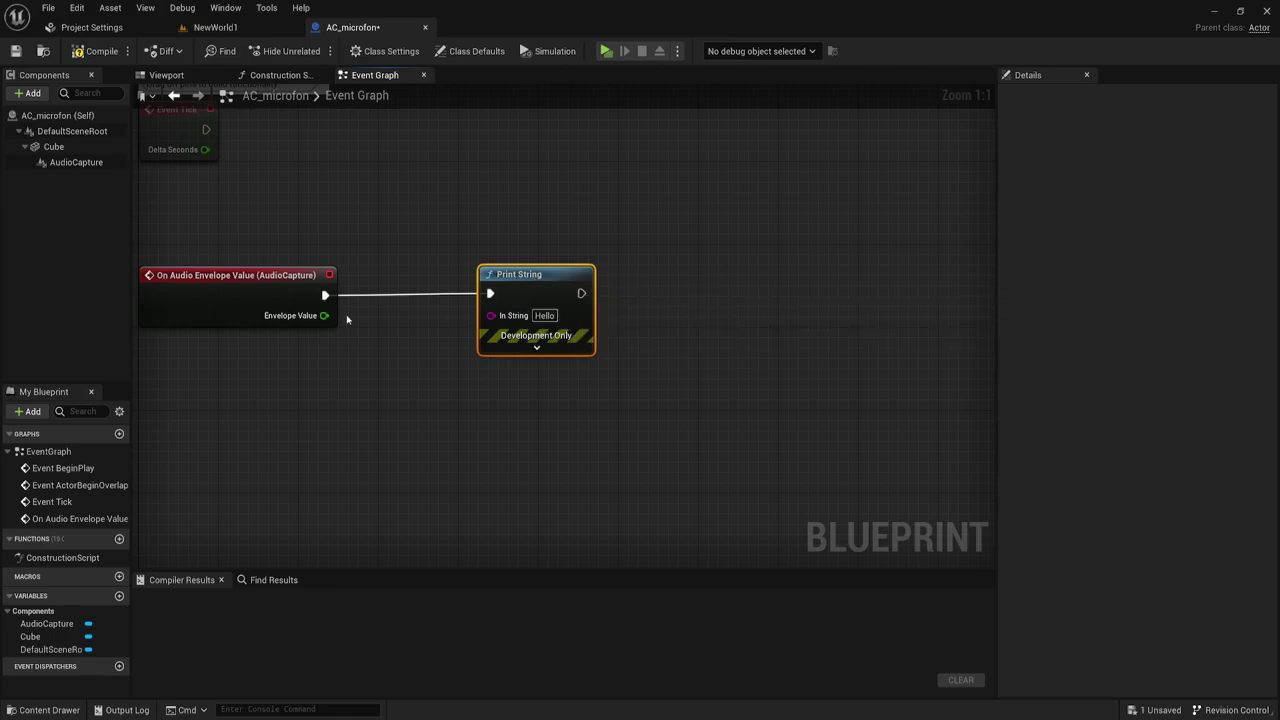
drag(324, 315, 502, 316)
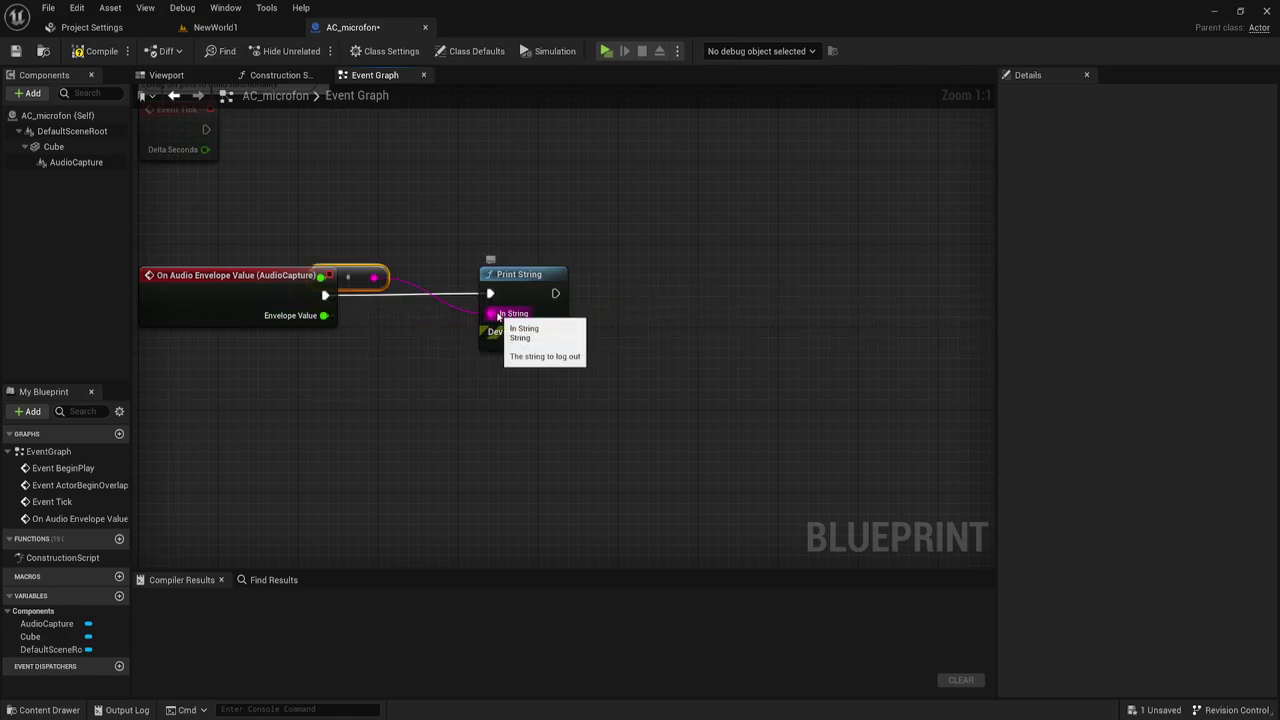
mouse_move(366, 277)
mouse_down()
mouse_move(464, 381)
mouse_move(431, 333)
mouse_up()
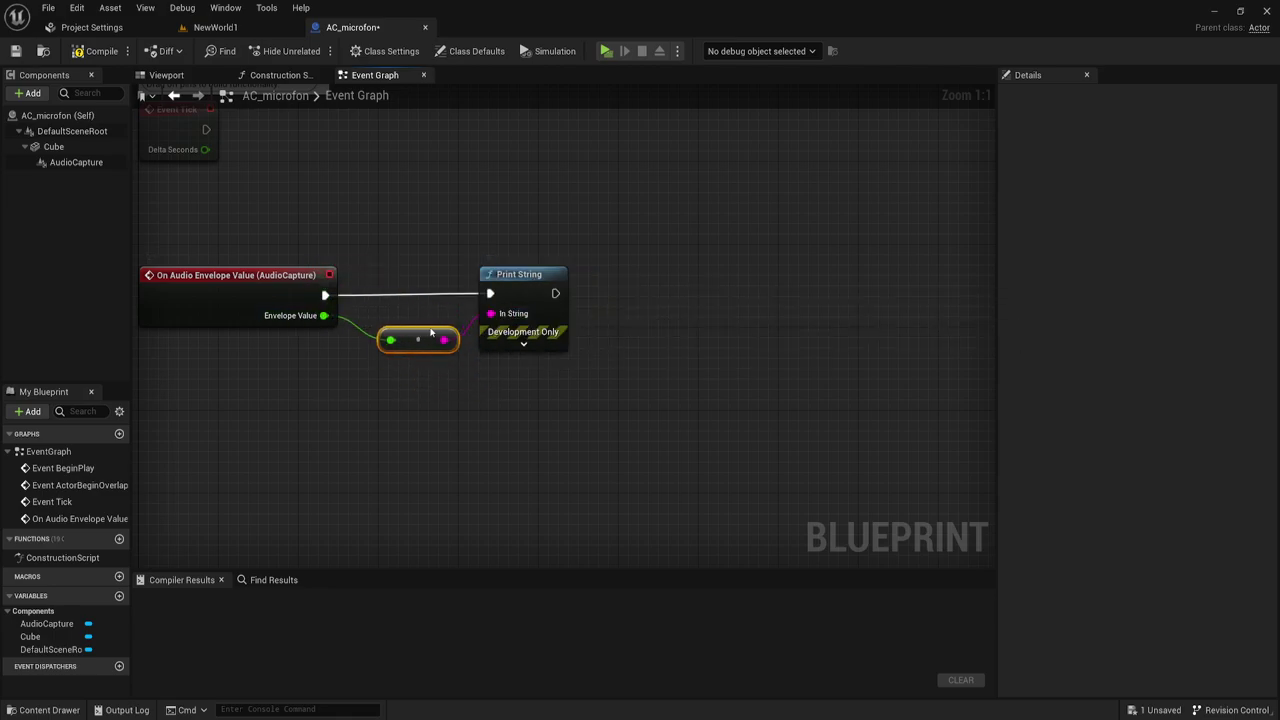
- Compile and save the AC_microfon Blueprint
click(95, 51)
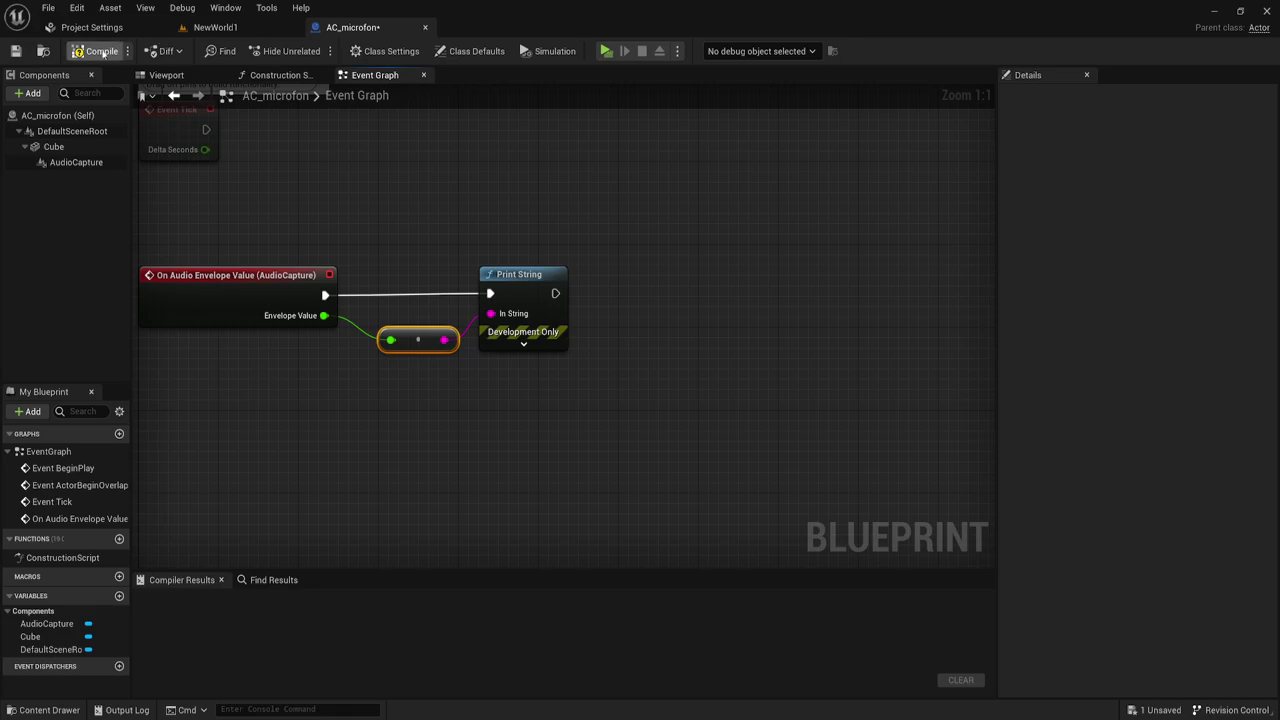
click(15, 51)
click(220, 27)
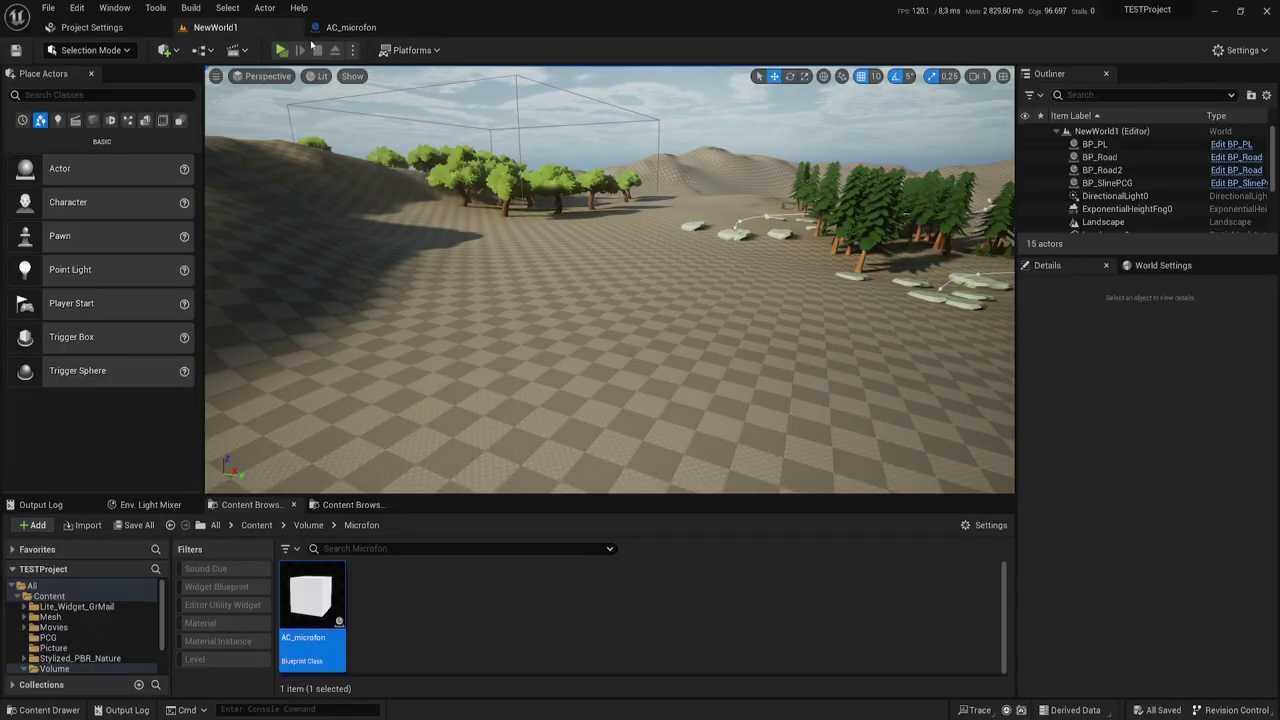
- Drag an AC_microfon actor into the NewWorld1 level and frame it
drag(312, 598, 652, 359)
click(651, 343)
key(f)
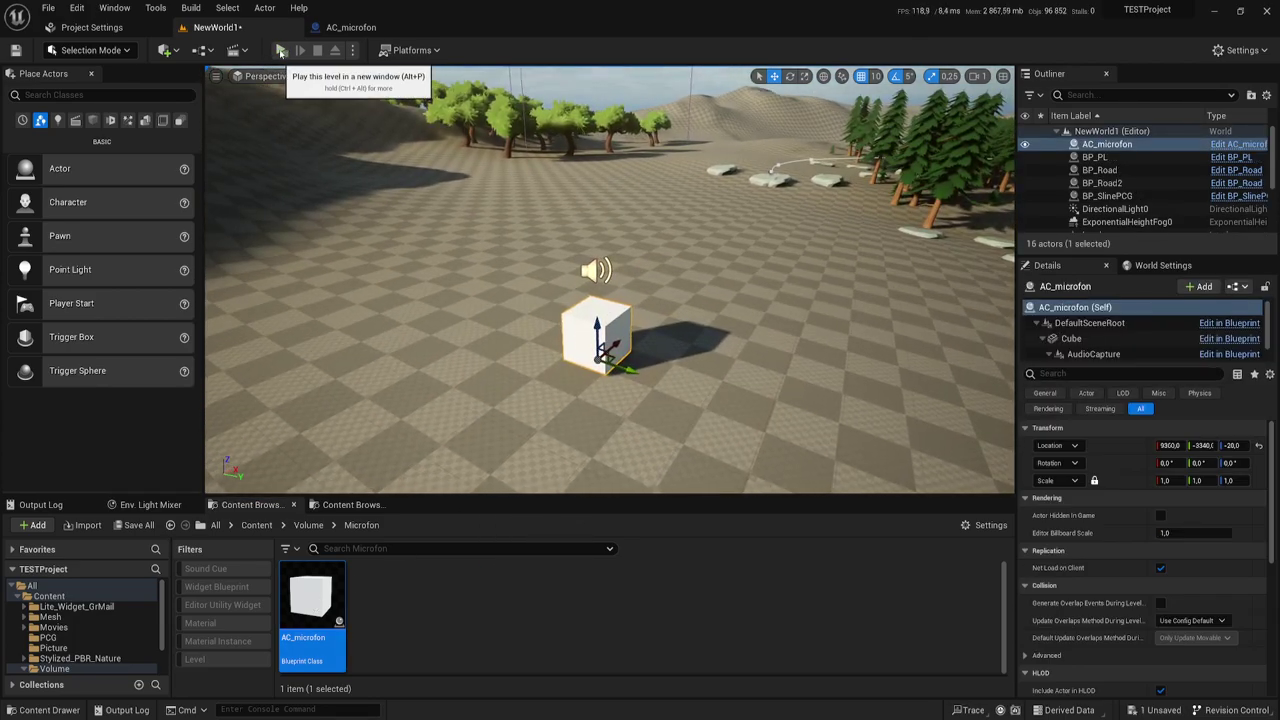
- Play in a new window to watch envelope values print, then stop playing
key(alt+p)
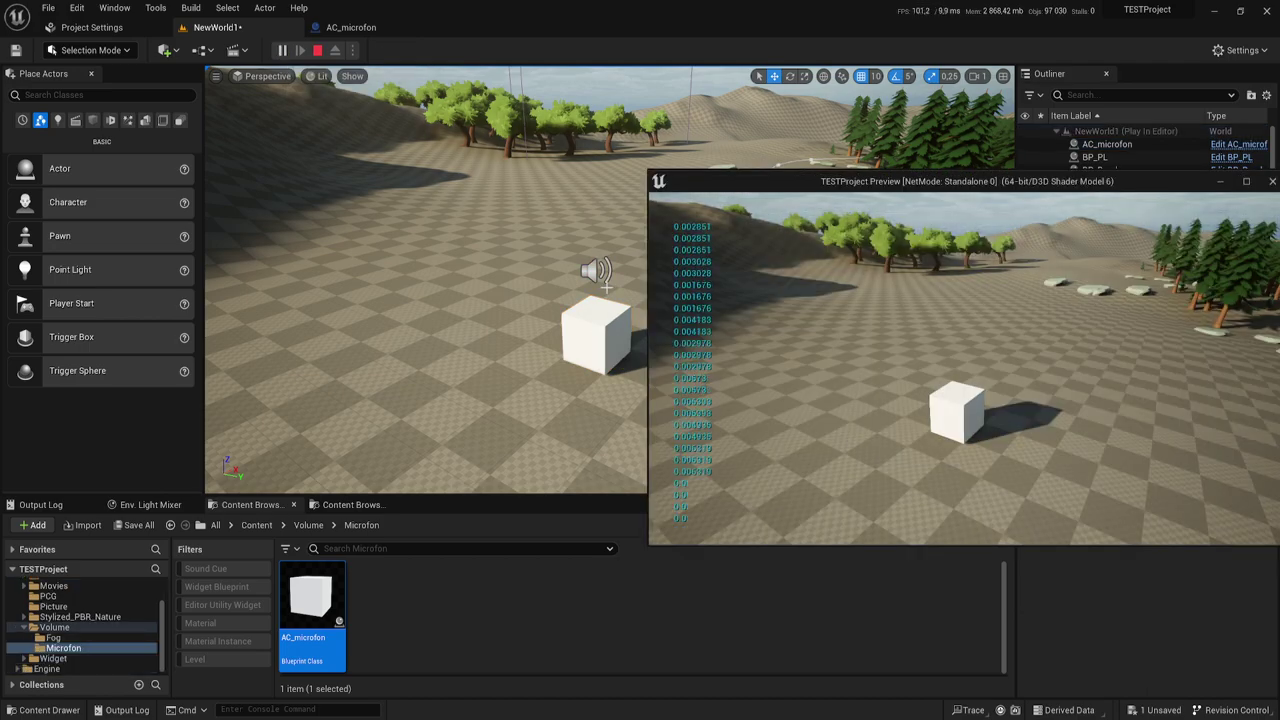
drag(1001, 189, 647, 99)
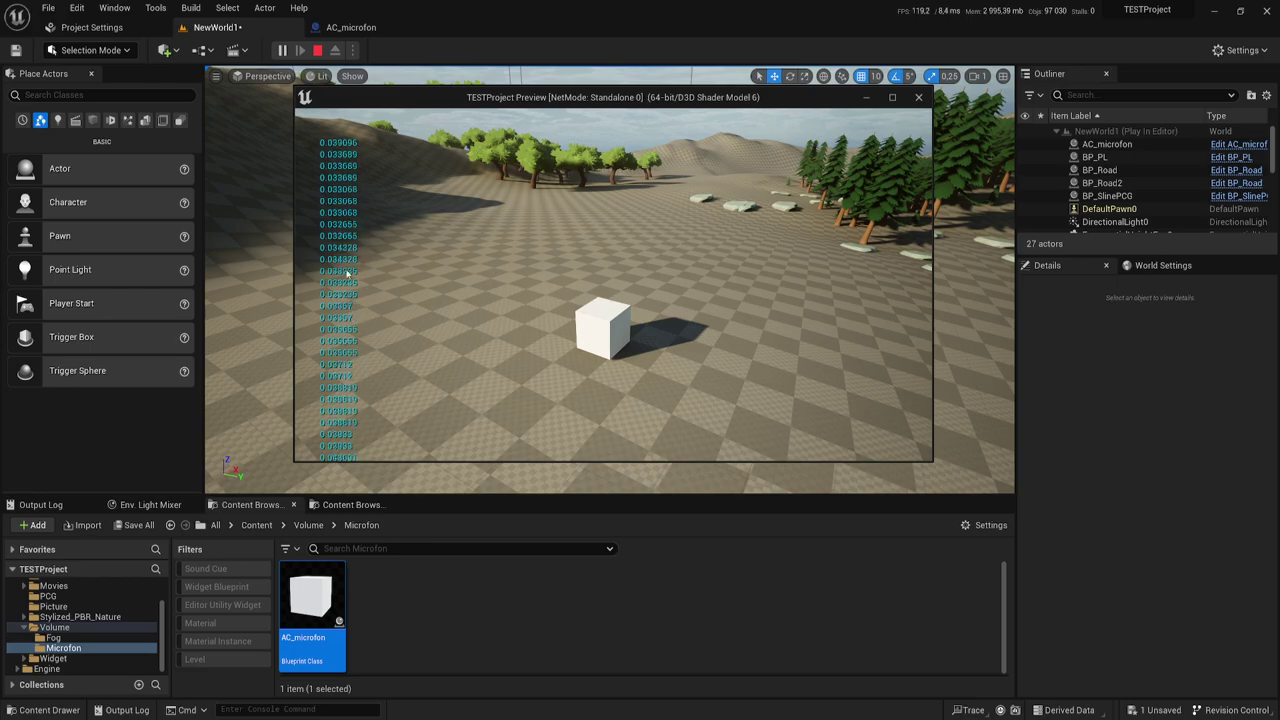
click(918, 99)
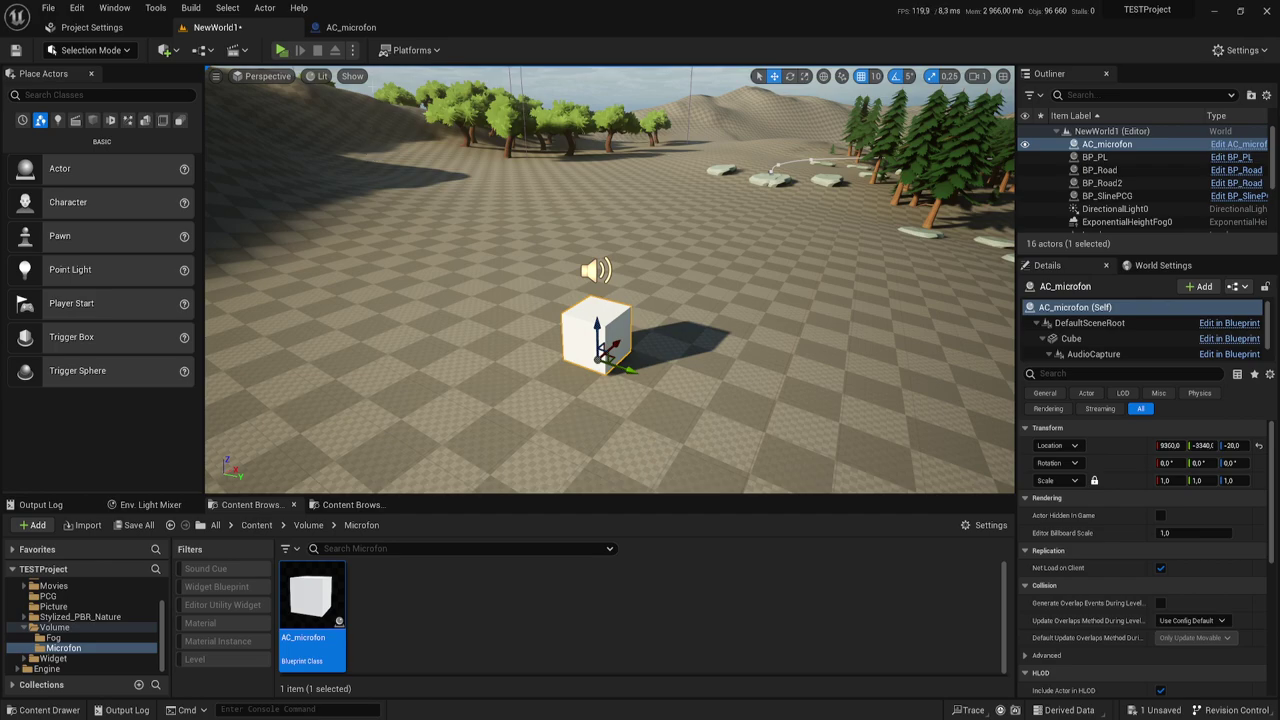
click(350, 27)
- Insert a Multiply node after Envelope Value with B set to 100, feeding the conversion node
right_drag(453, 376, 506, 351)
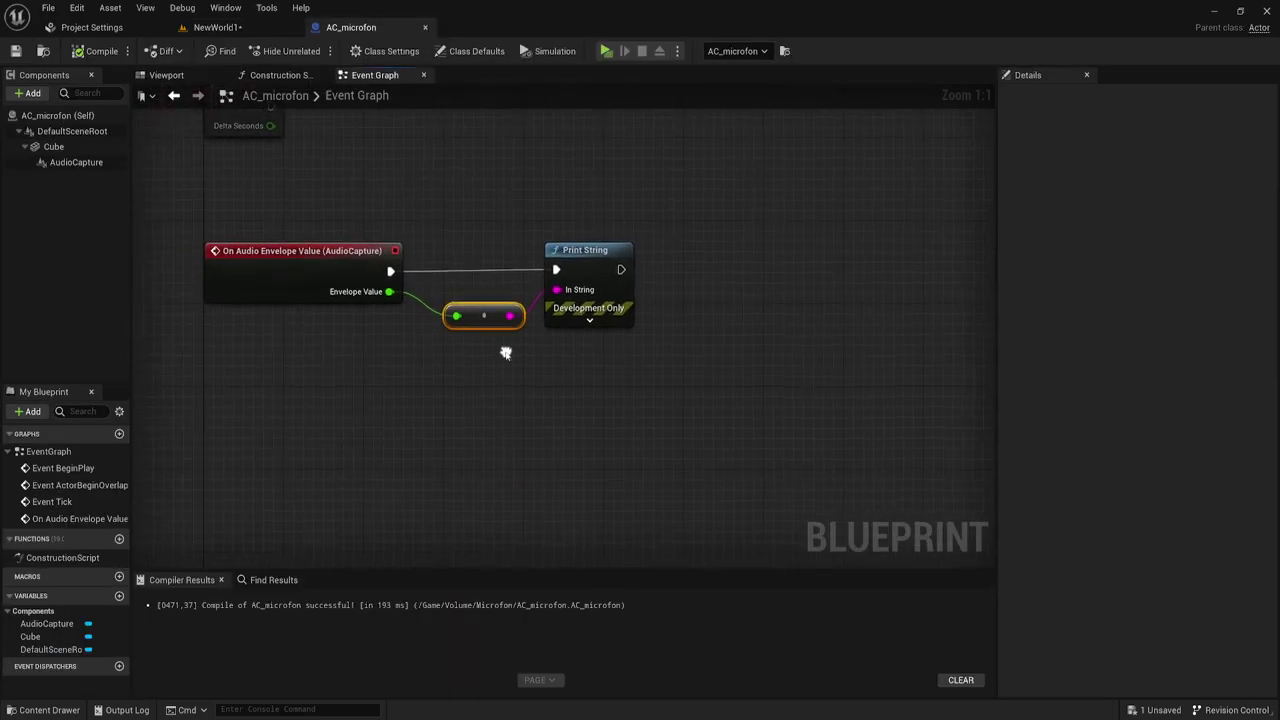
drag(389, 291, 426, 353)
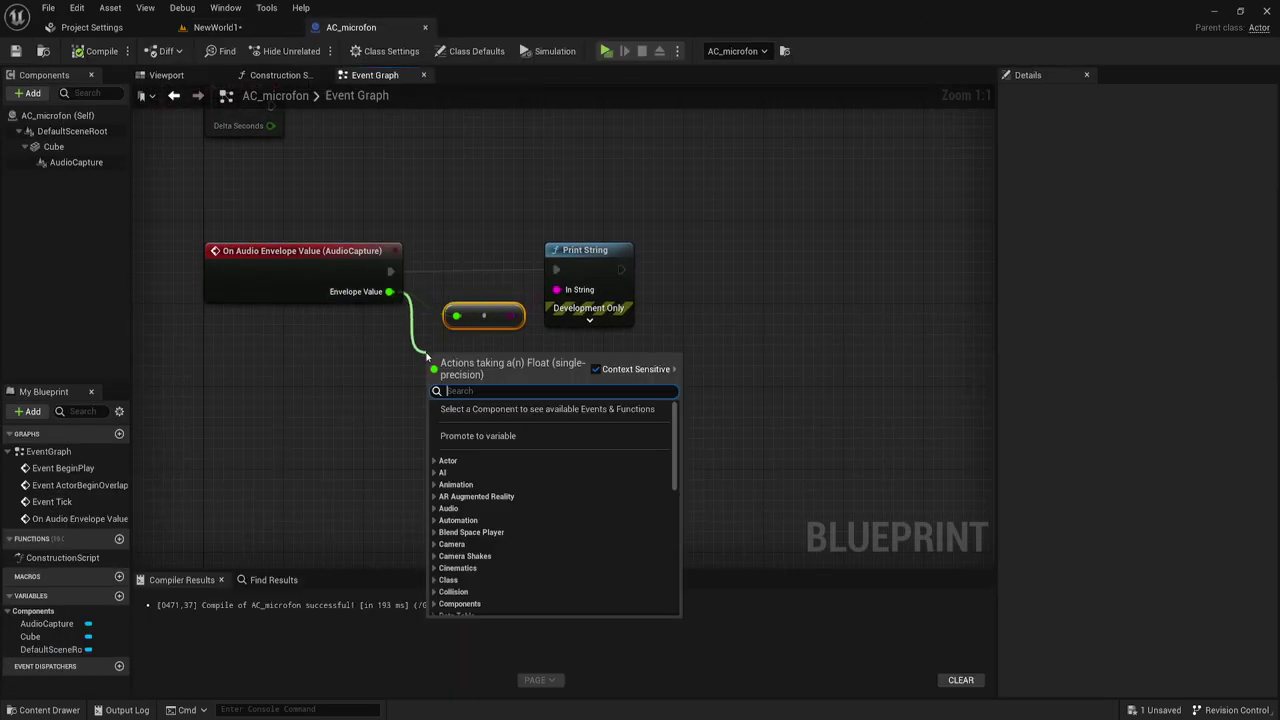
text(*)
key(Return)
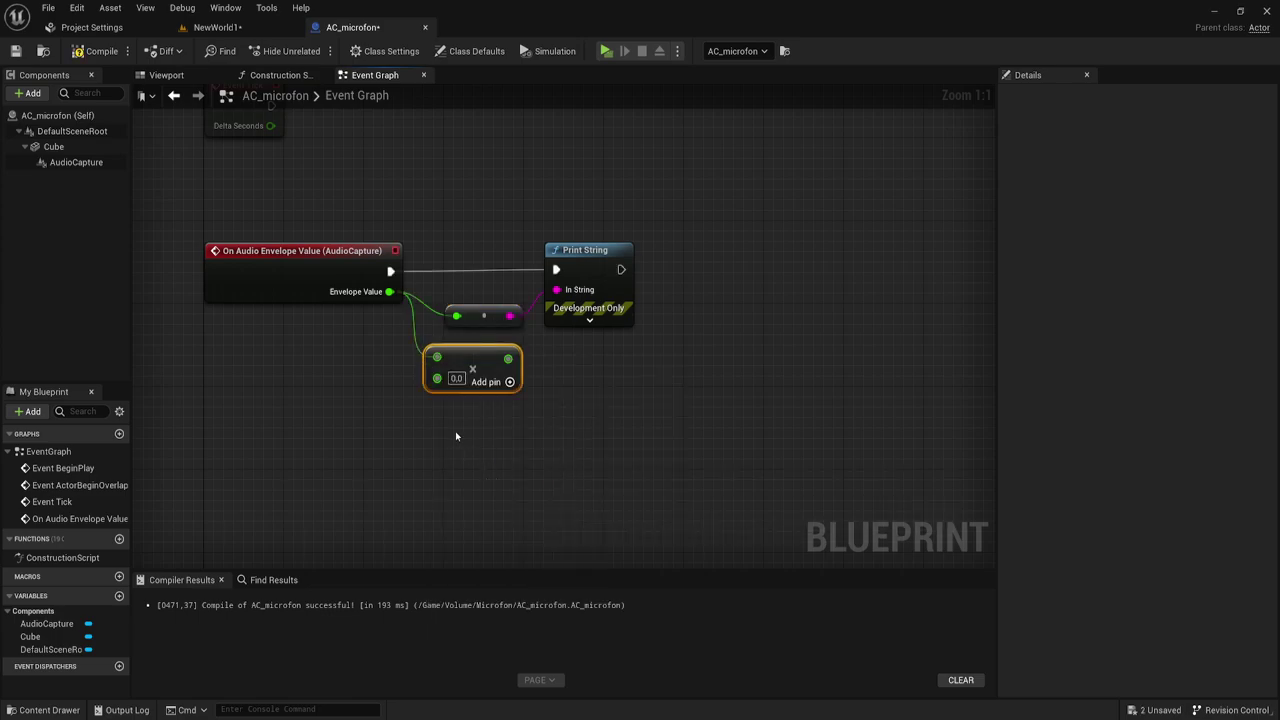
drag(508, 358, 456, 316)
text(1)
key(Return)
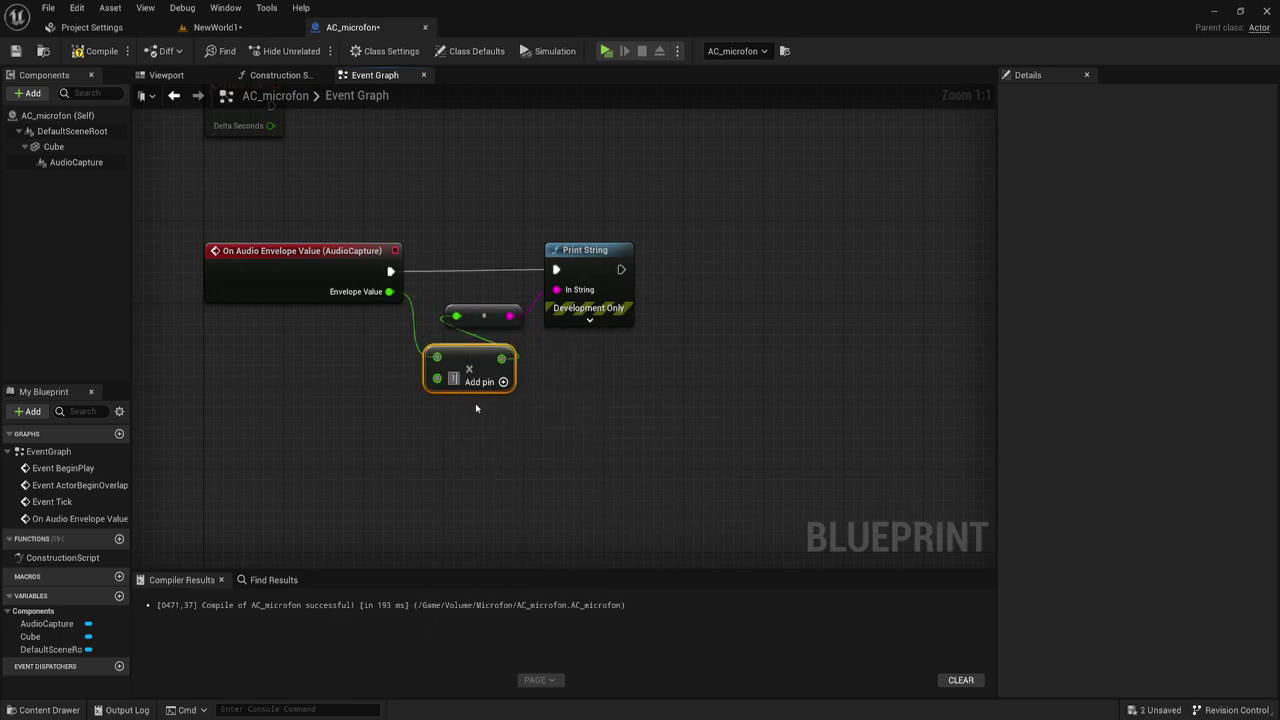
text(00)
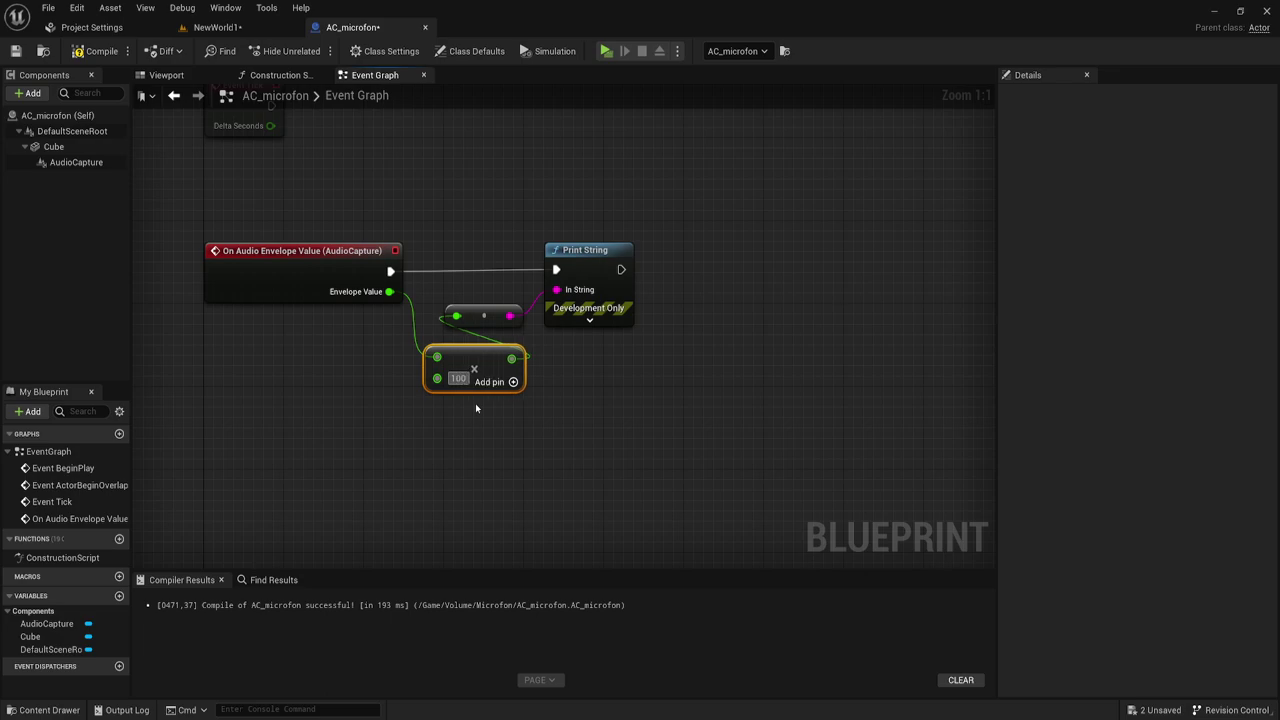
click(533, 442)
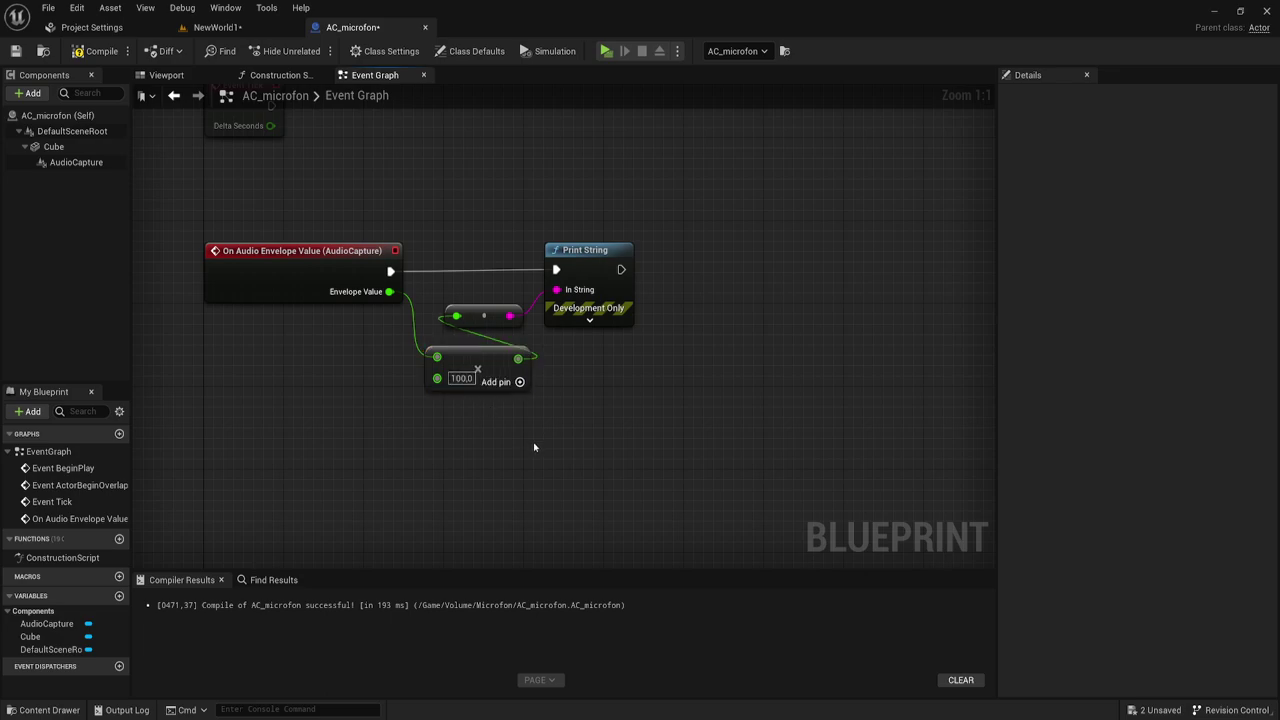
- Select the Multiply node, test a wire from its result, and pan the graph
click(491, 348)
mouse_move(659, 385)
right_down()
mouse_move(593, 397)
mouse_move(612, 339)
right_up()
drag(469, 302, 598, 316)
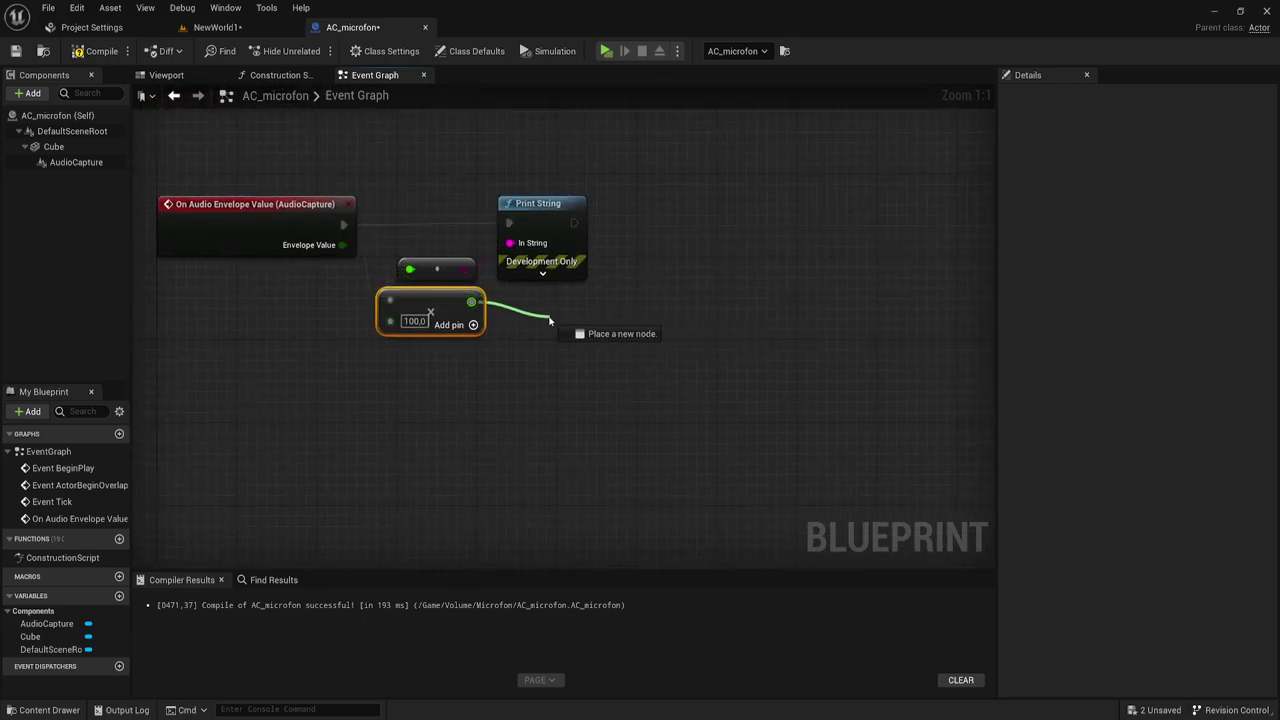
click(580, 354)
right_drag(580, 354, 532, 362)
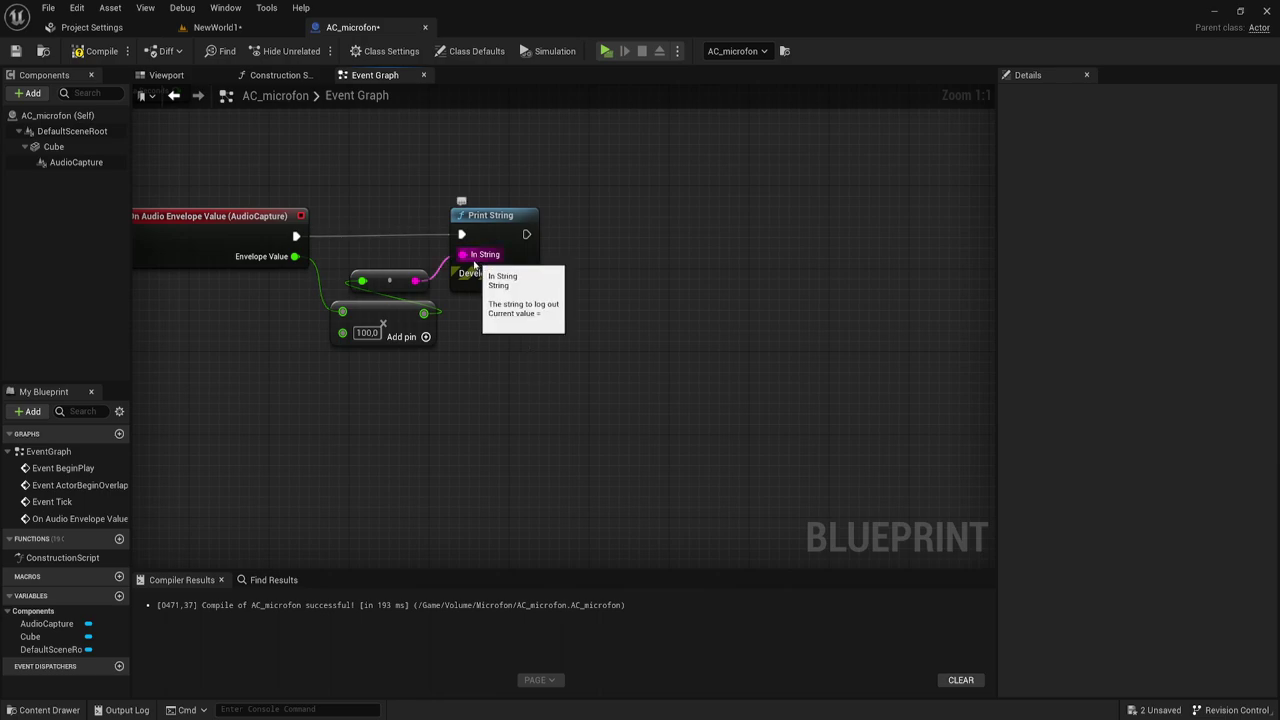
mouse_move(474, 311)
right_down()
mouse_move(545, 326)
mouse_move(533, 332)
right_up()
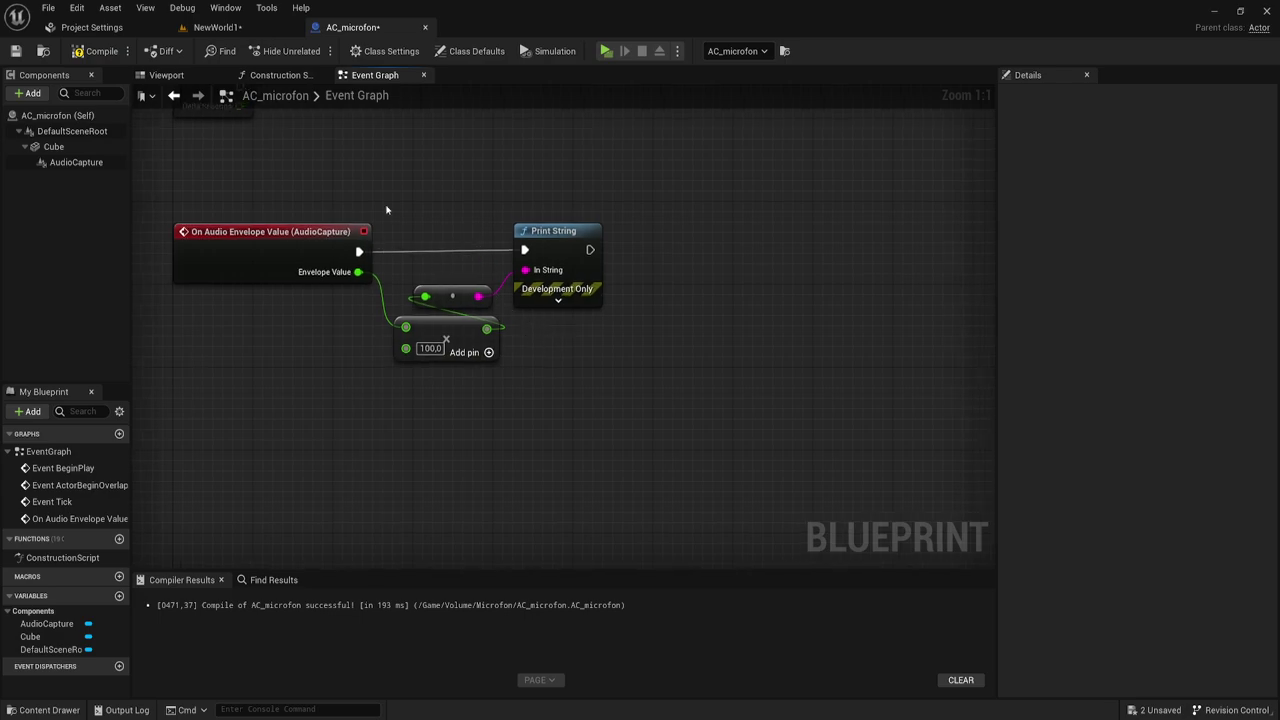
right_drag(386, 210, 380, 229)
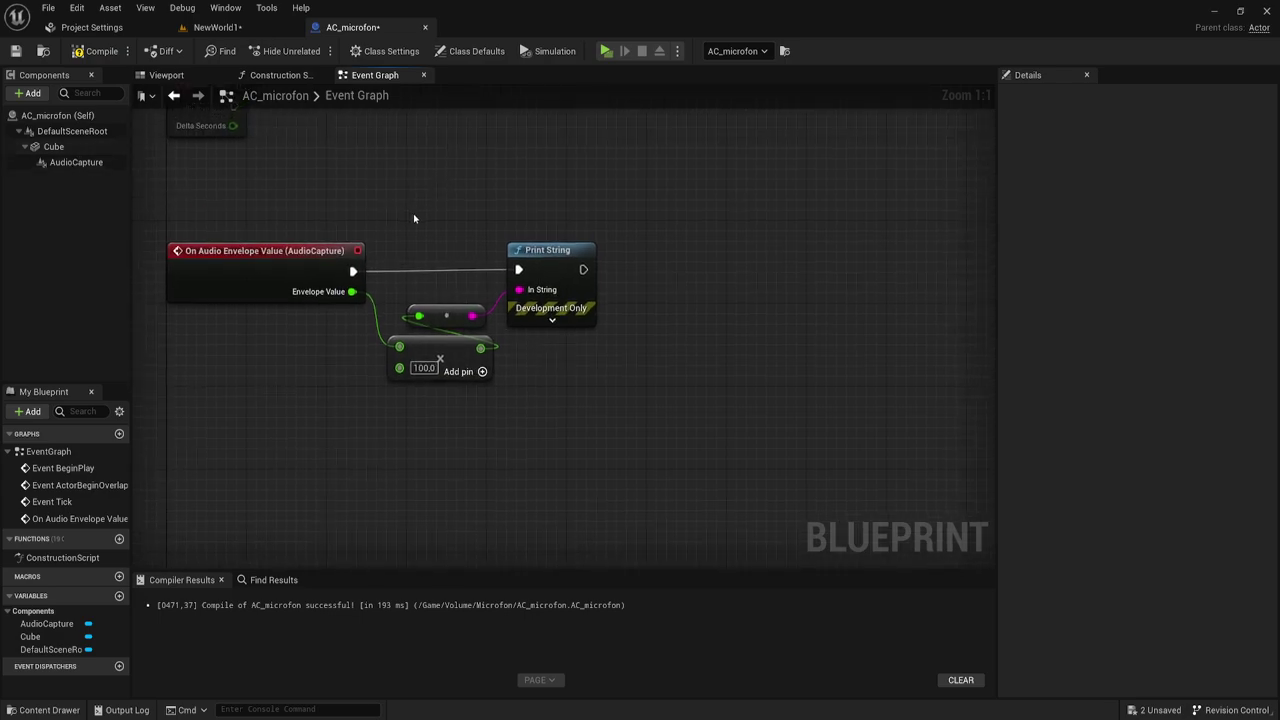
- Add a Set World Scale 3D node for the Cube via 'set wo' and chain it after Print String
mouse_move(53, 147)
mouse_down()
mouse_move(620, 201)
mouse_move(733, 226)
mouse_up()
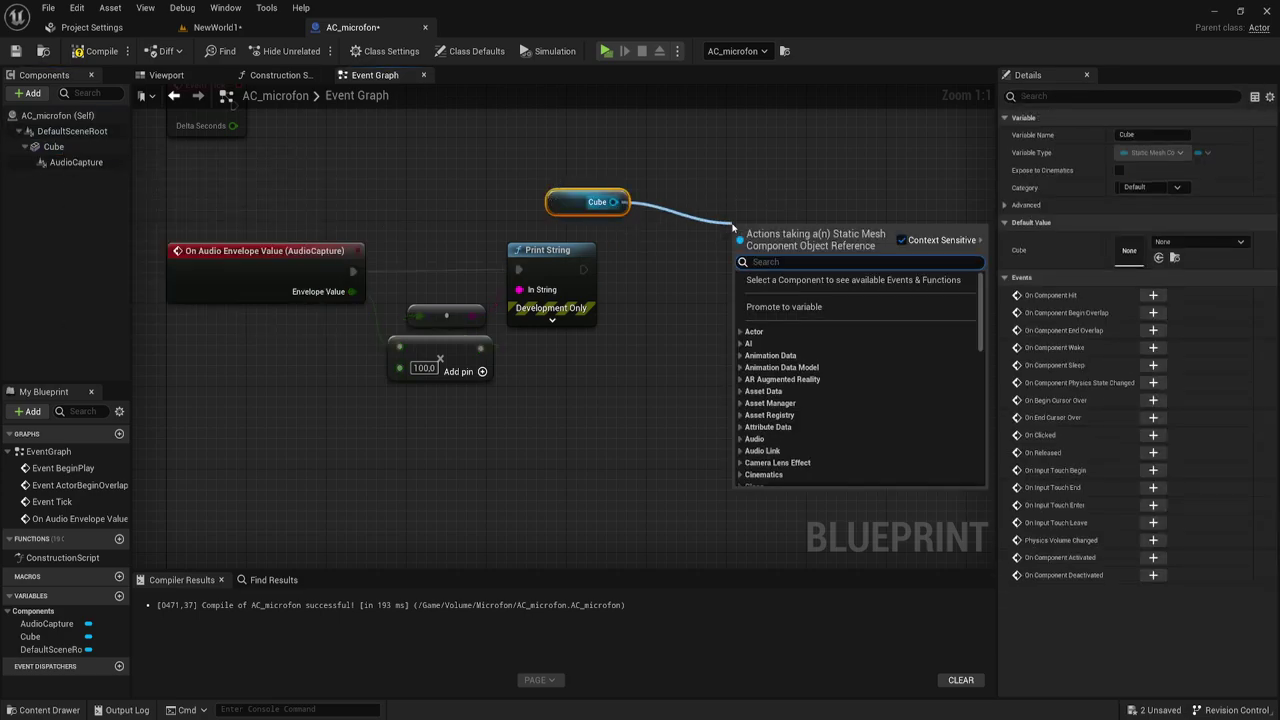
text(set)
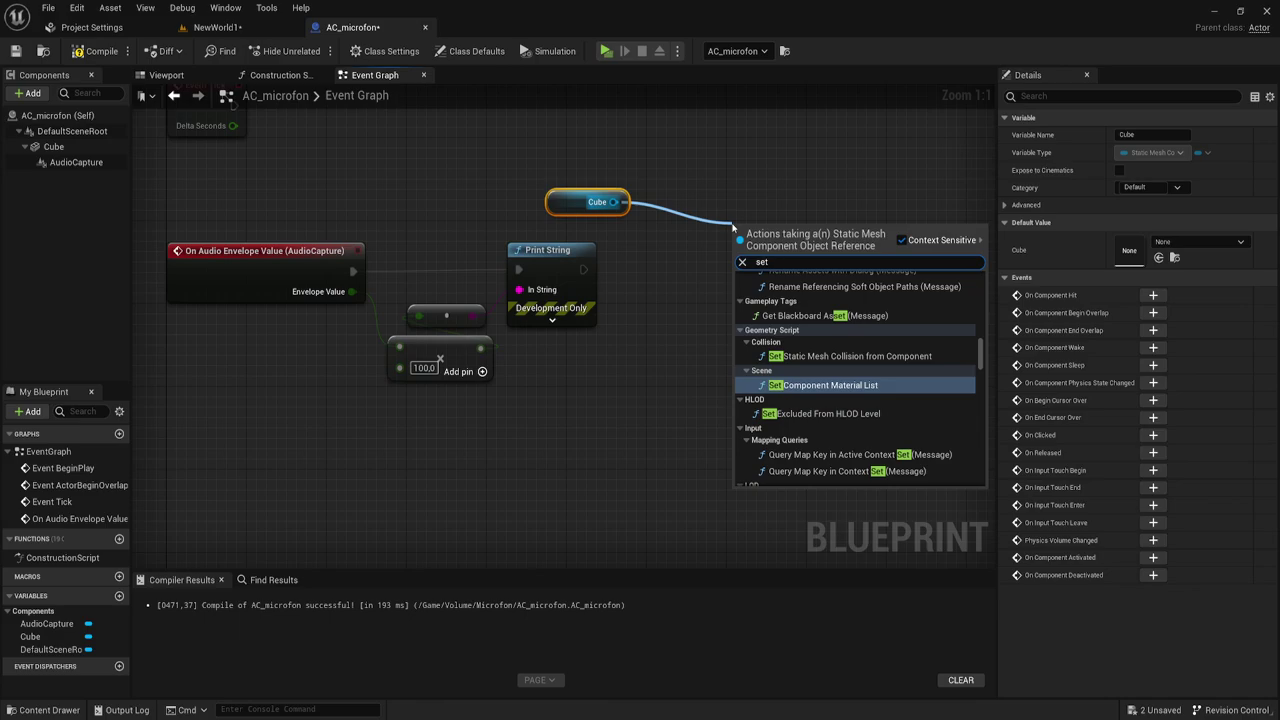
text( wo)
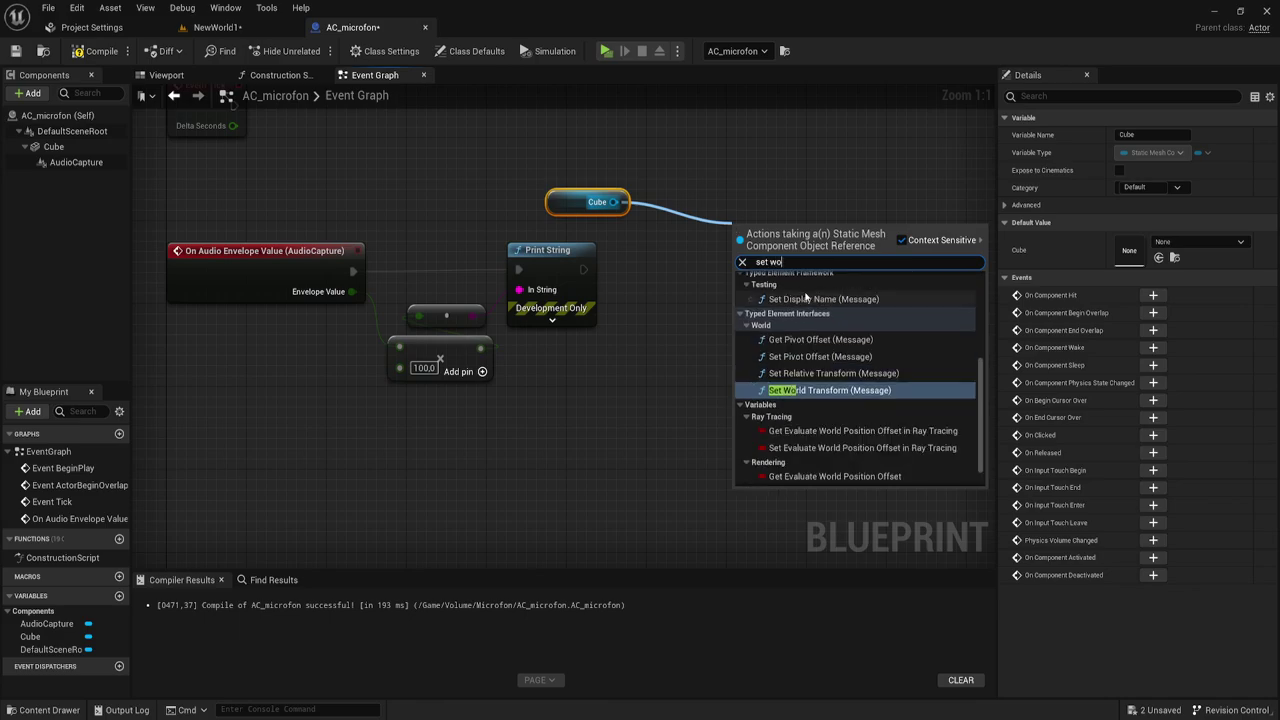
scroll(841, 397, up, 1)
scroll(841, 401, up, 2)
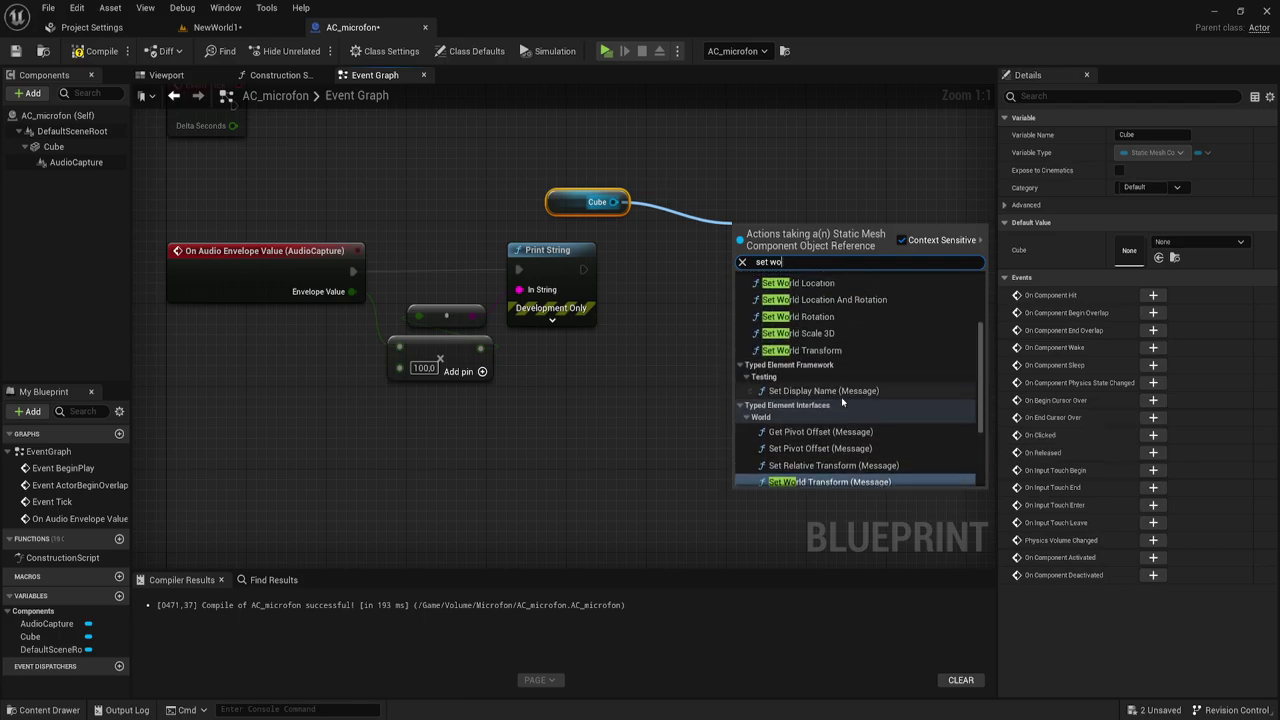
click(798, 333)
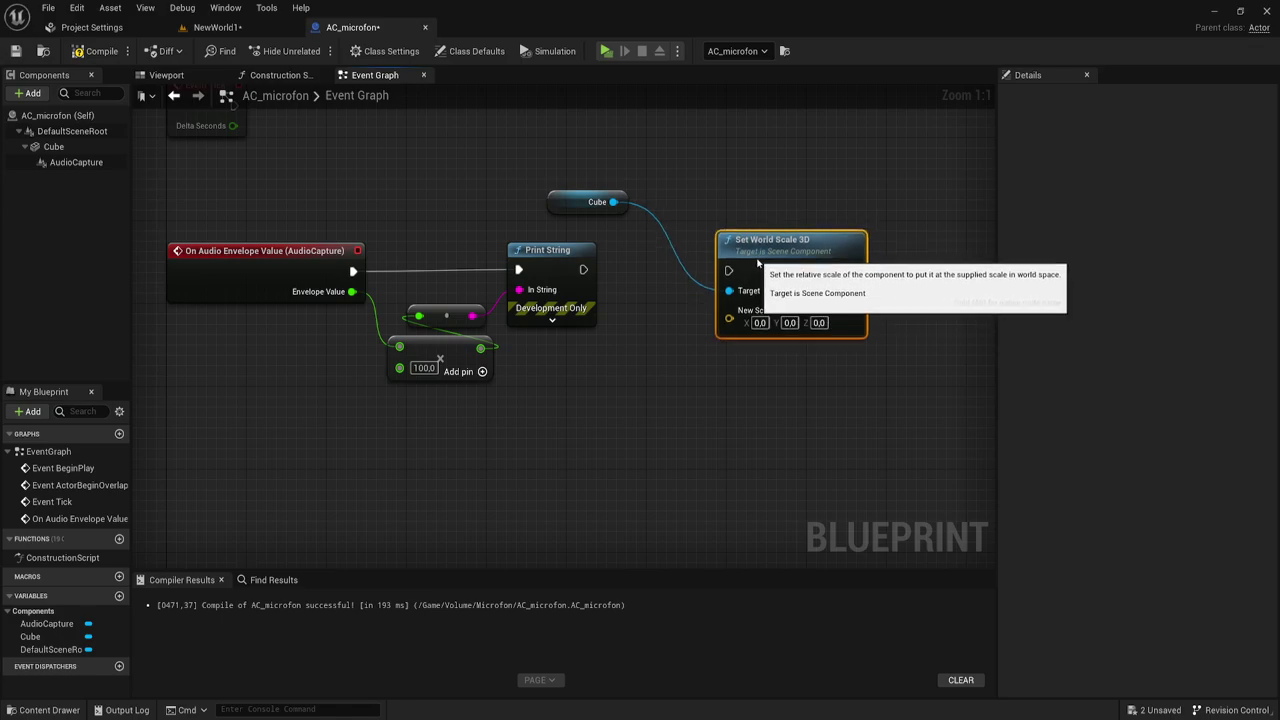
drag(758, 264, 768, 254)
drag(583, 269, 739, 263)
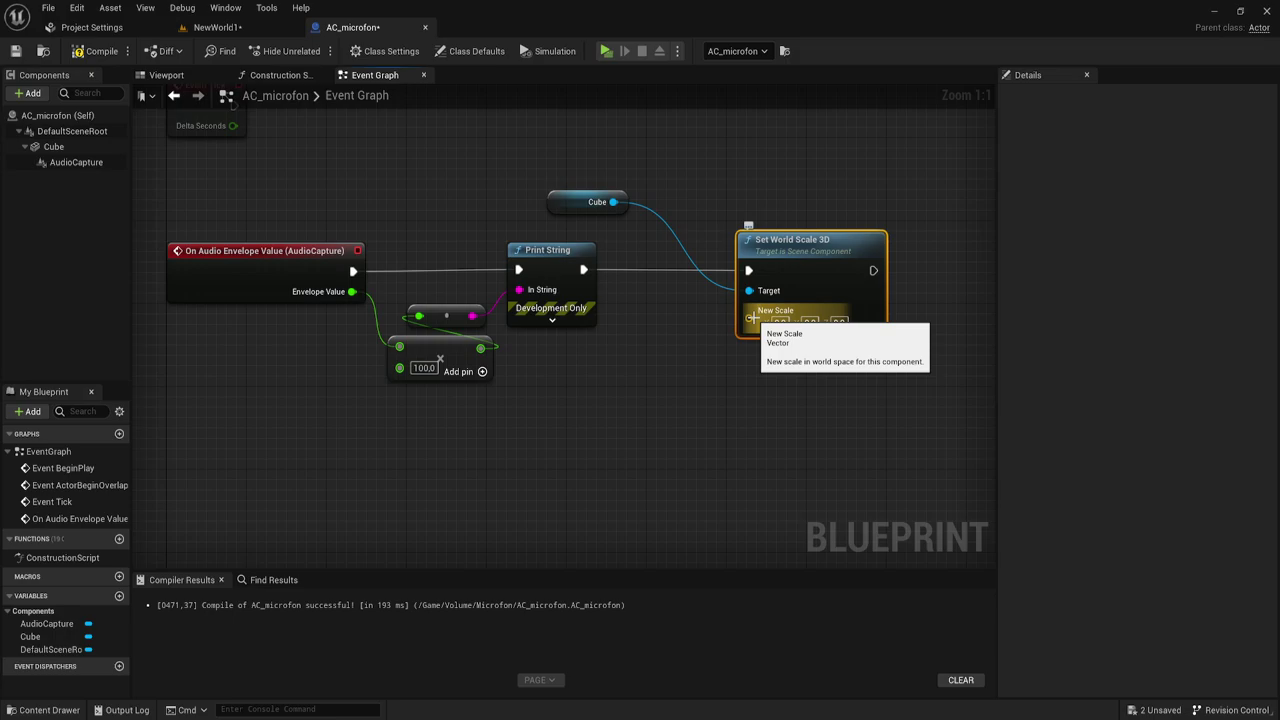
- Add a Map Range Clamped node after the Multiply and wire its Return Value into New Scale
drag(480, 347, 535, 378)
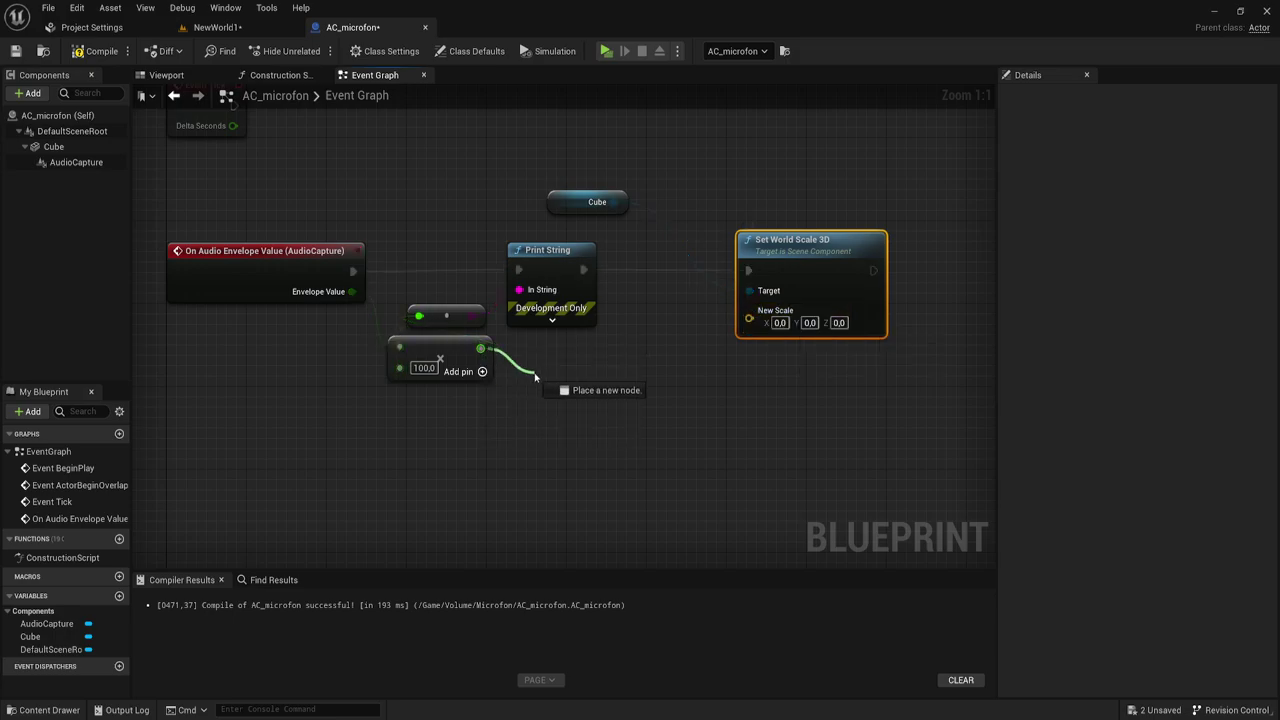
text(mao)
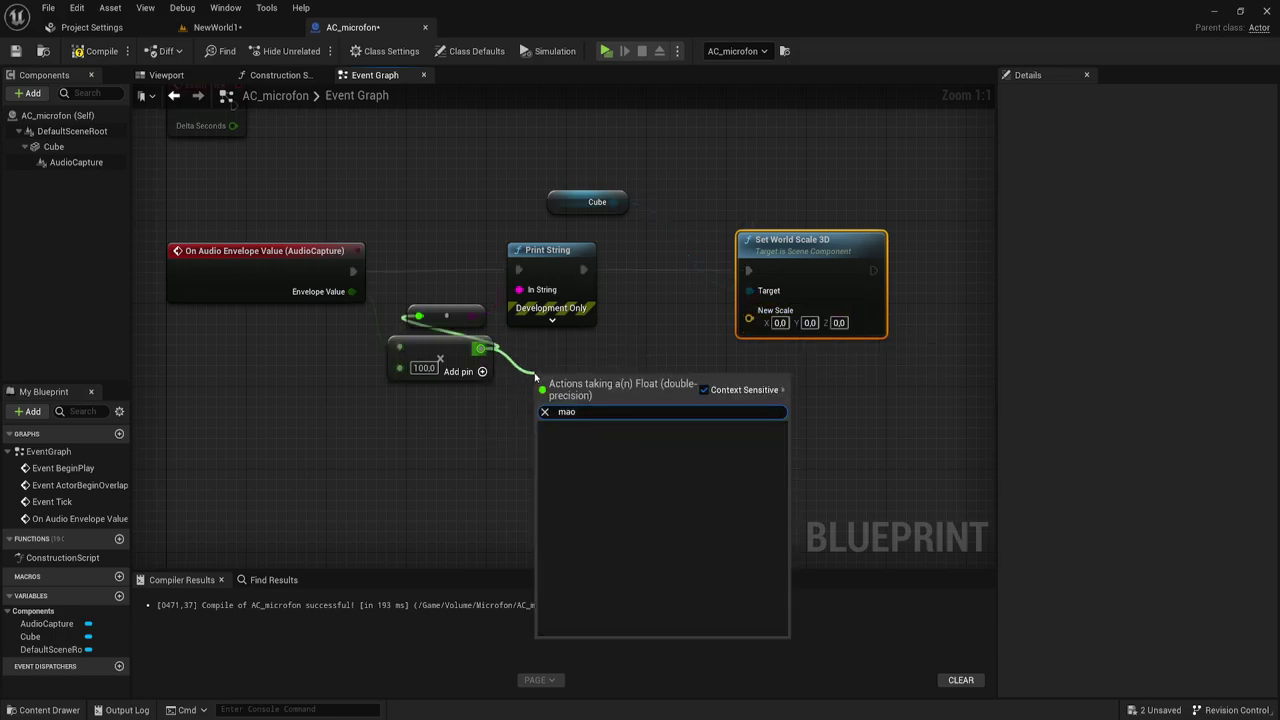
key(BackSpace)
text(p)
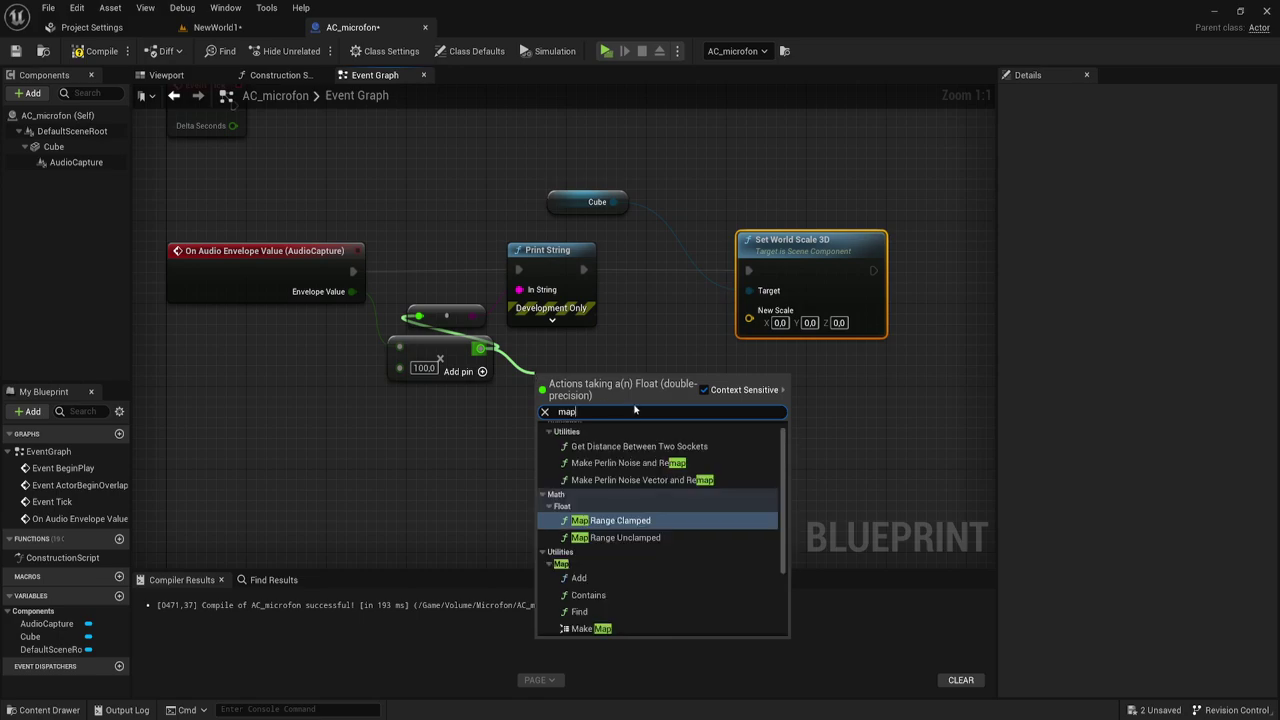
click(618, 523)
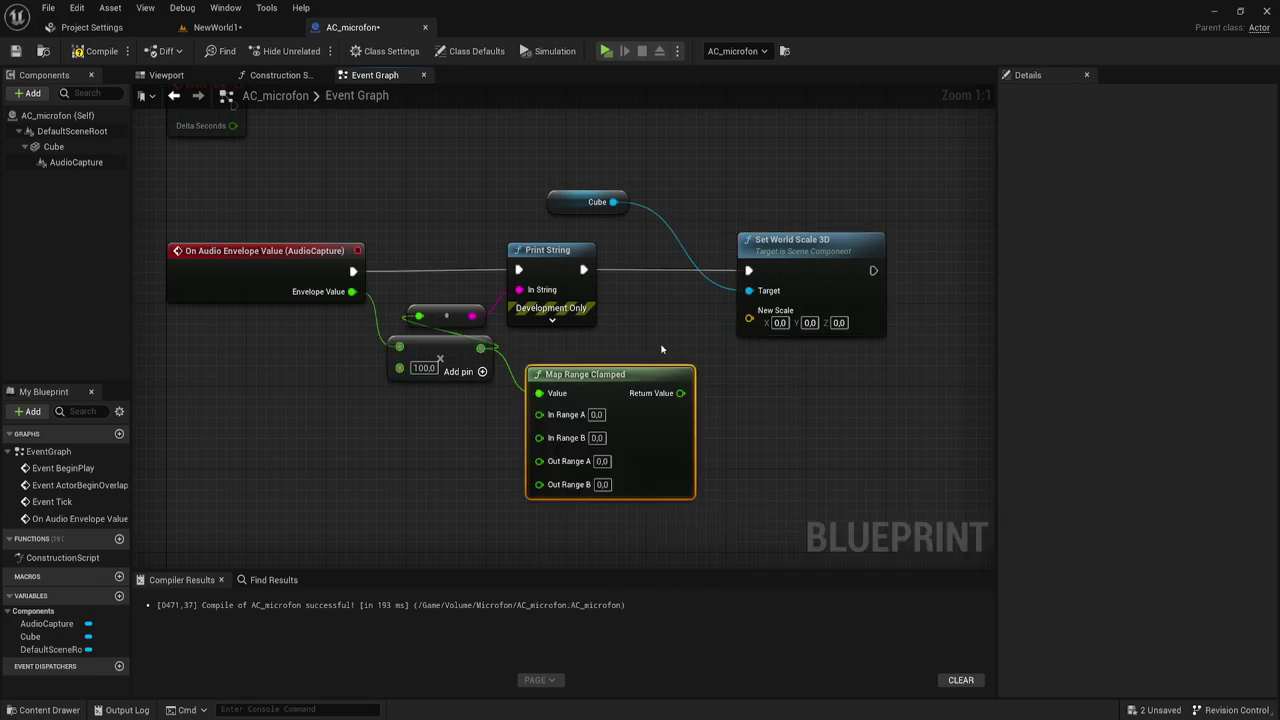
drag(604, 373, 624, 342)
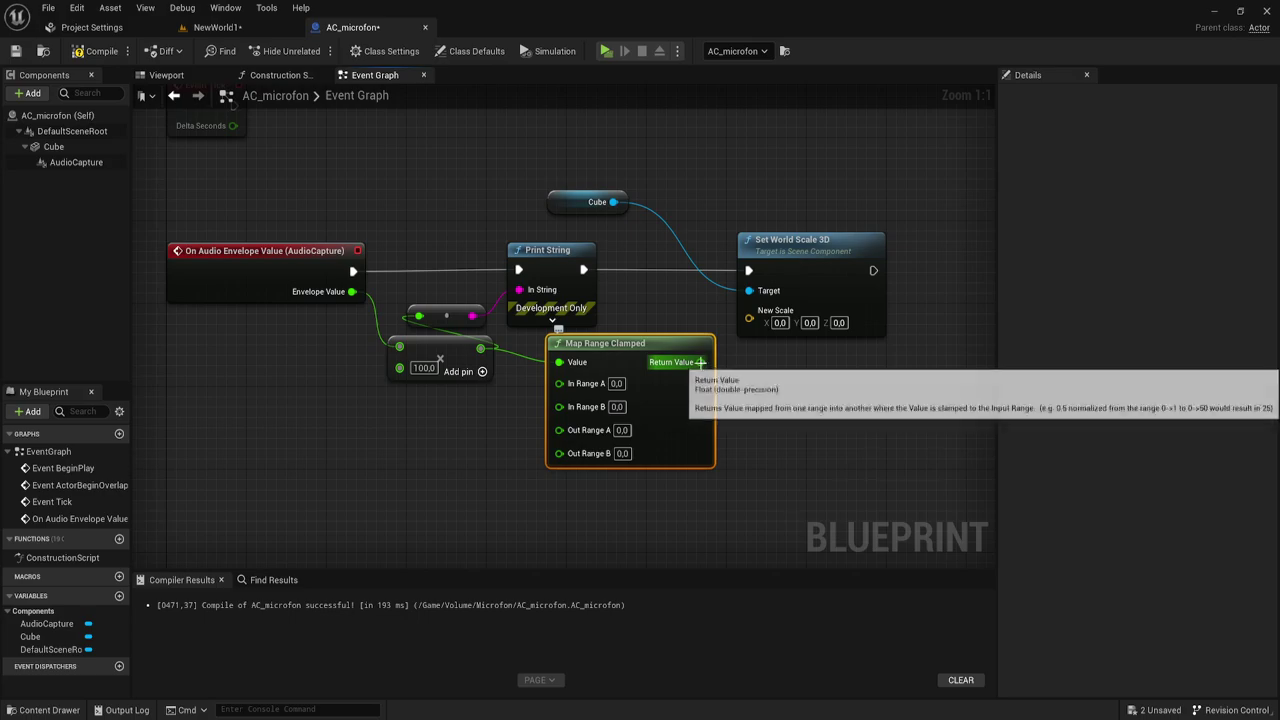
drag(700, 362, 749, 320)
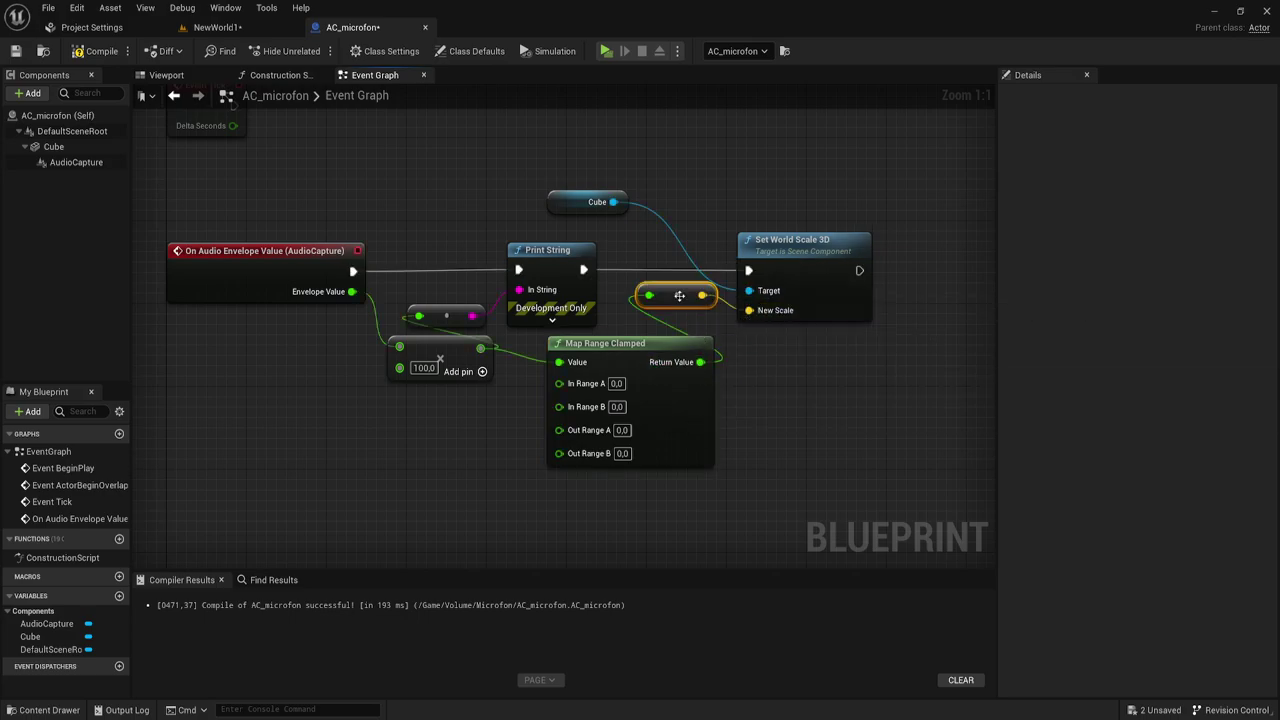
drag(679, 295, 679, 305)
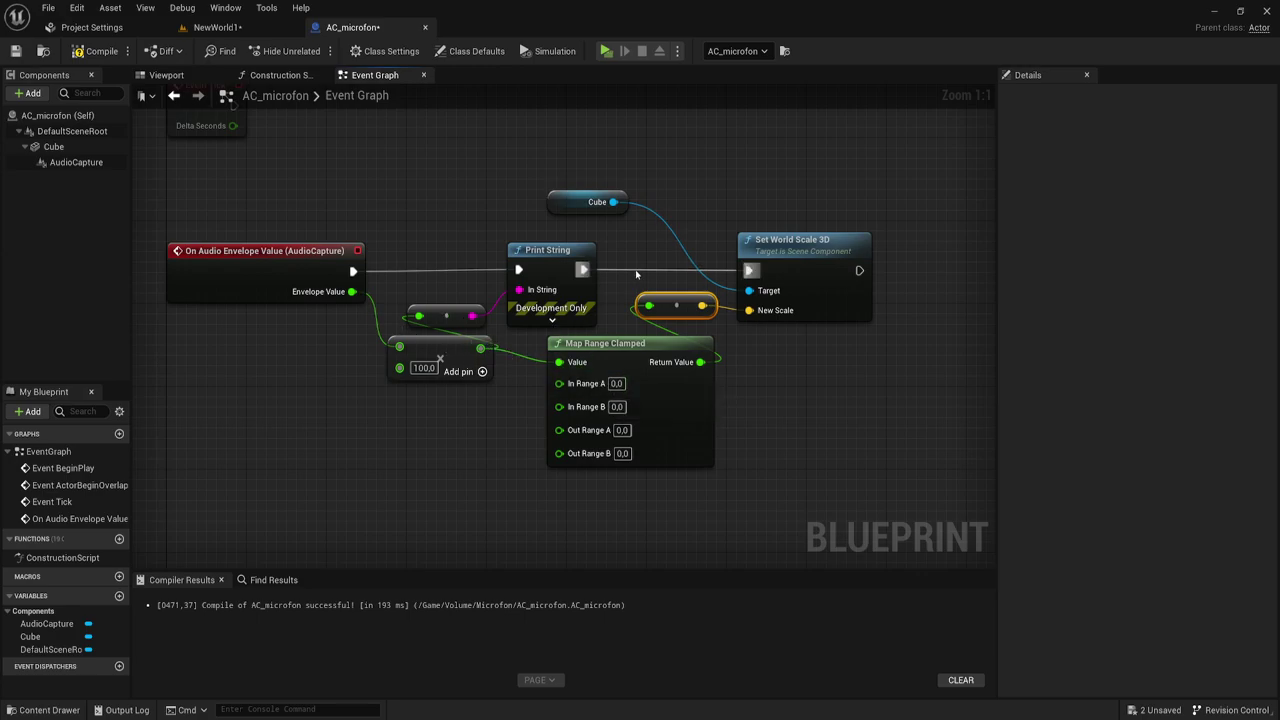
click(598, 277)
- Compile and save AC_microfon, run a NewWorld1 play test showing envelope values, then return to its graph
click(99, 53)
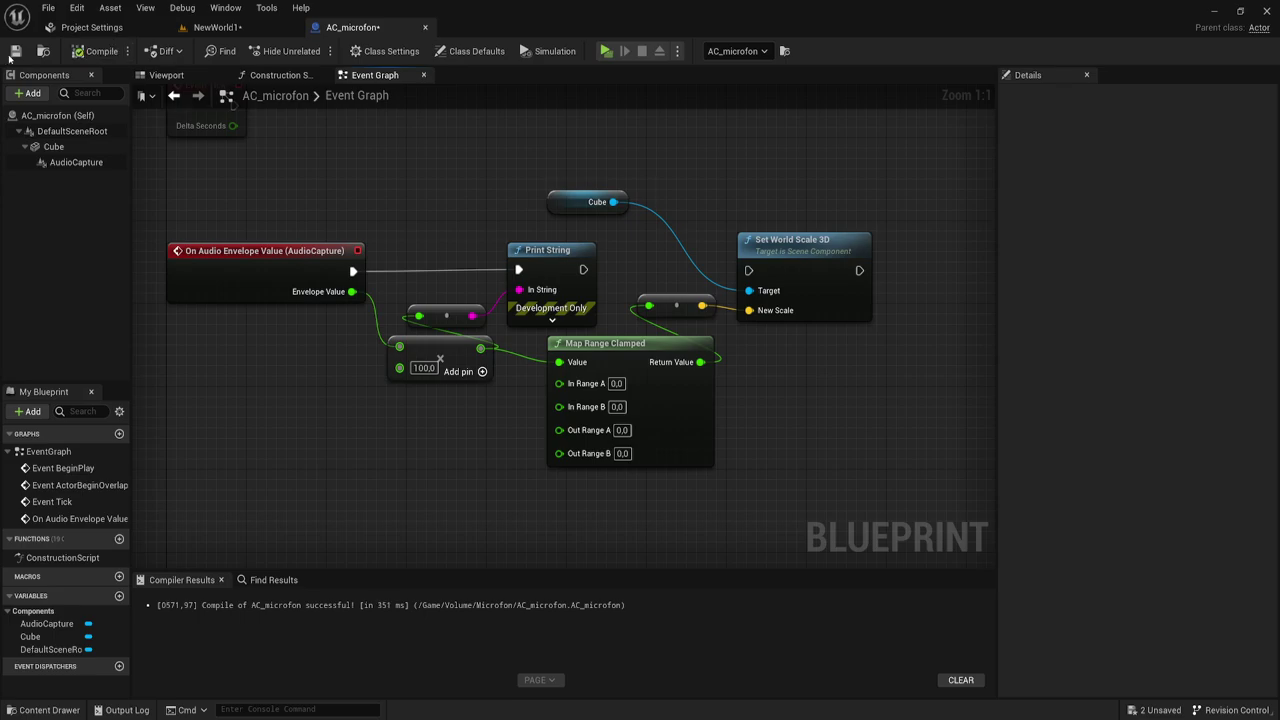
click(15, 51)
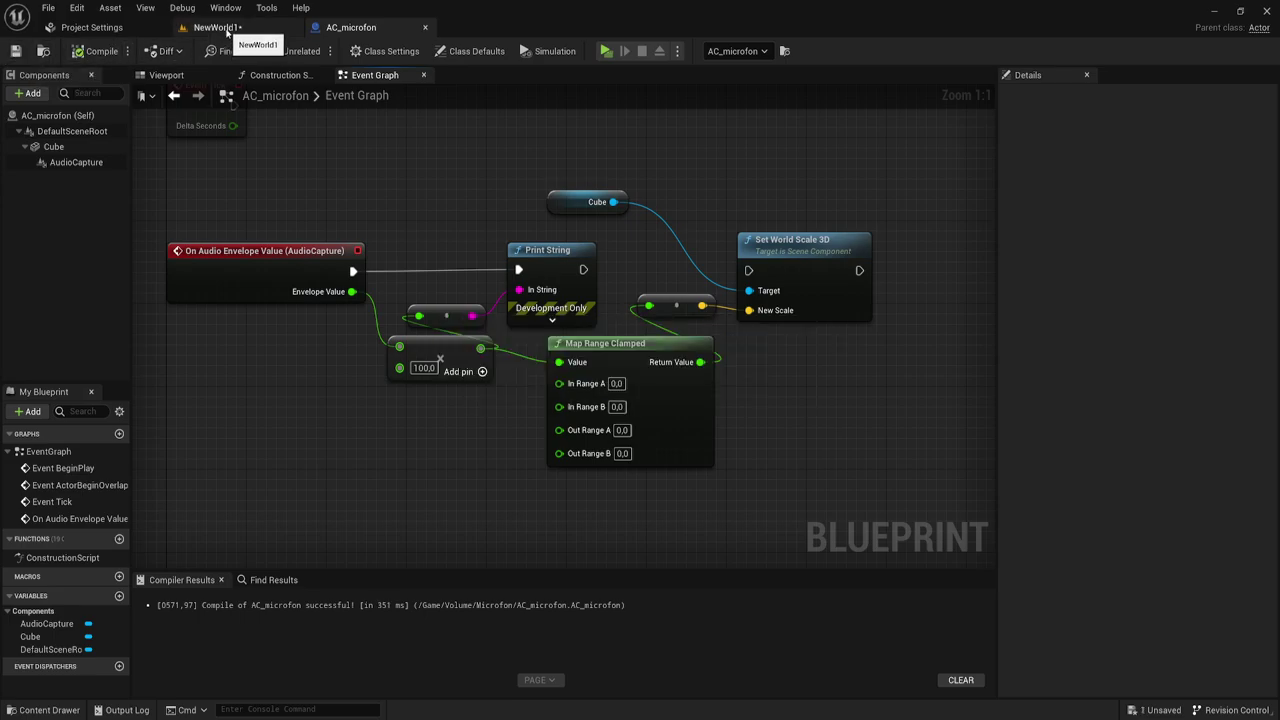
click(215, 27)
click(283, 50)
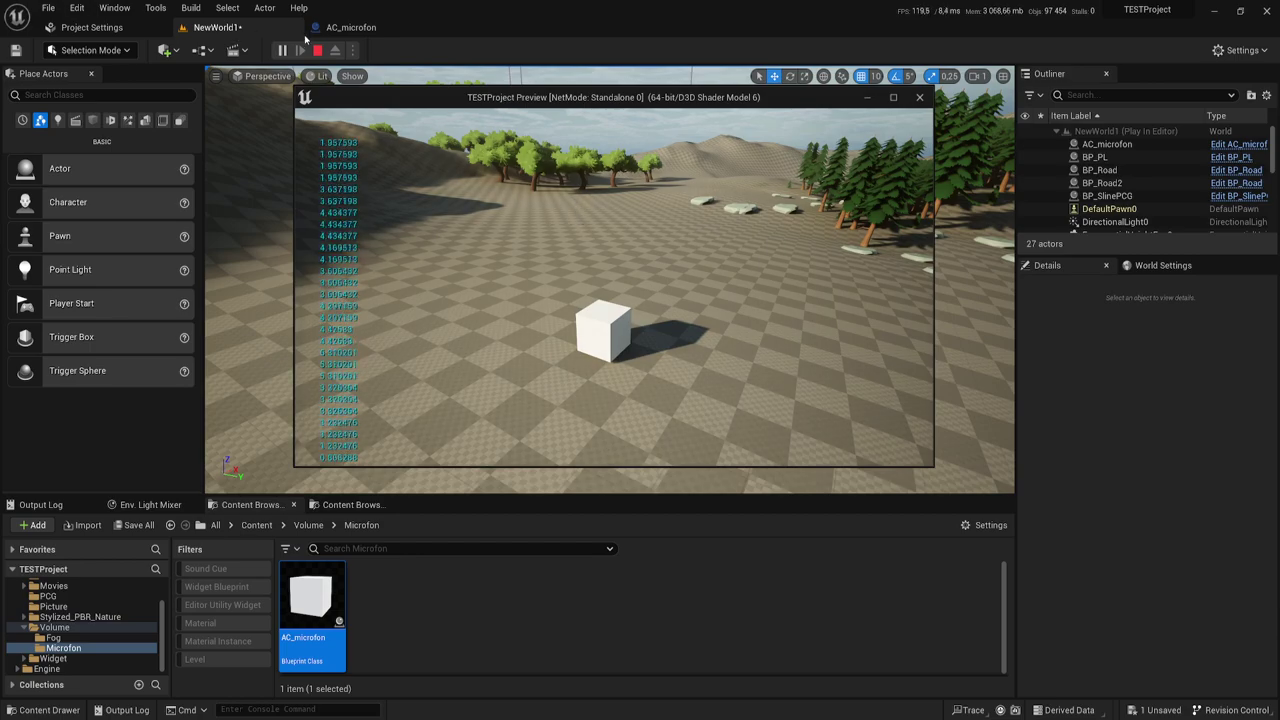
key(Escape)
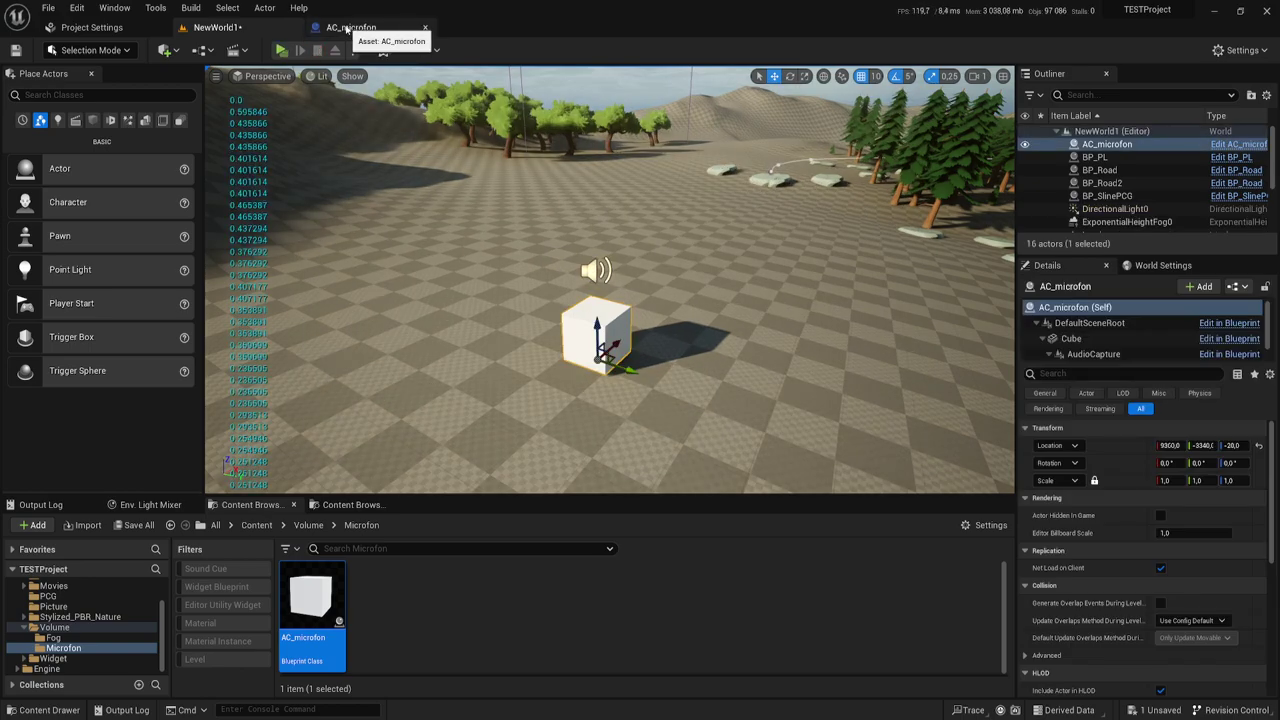
click(347, 29)
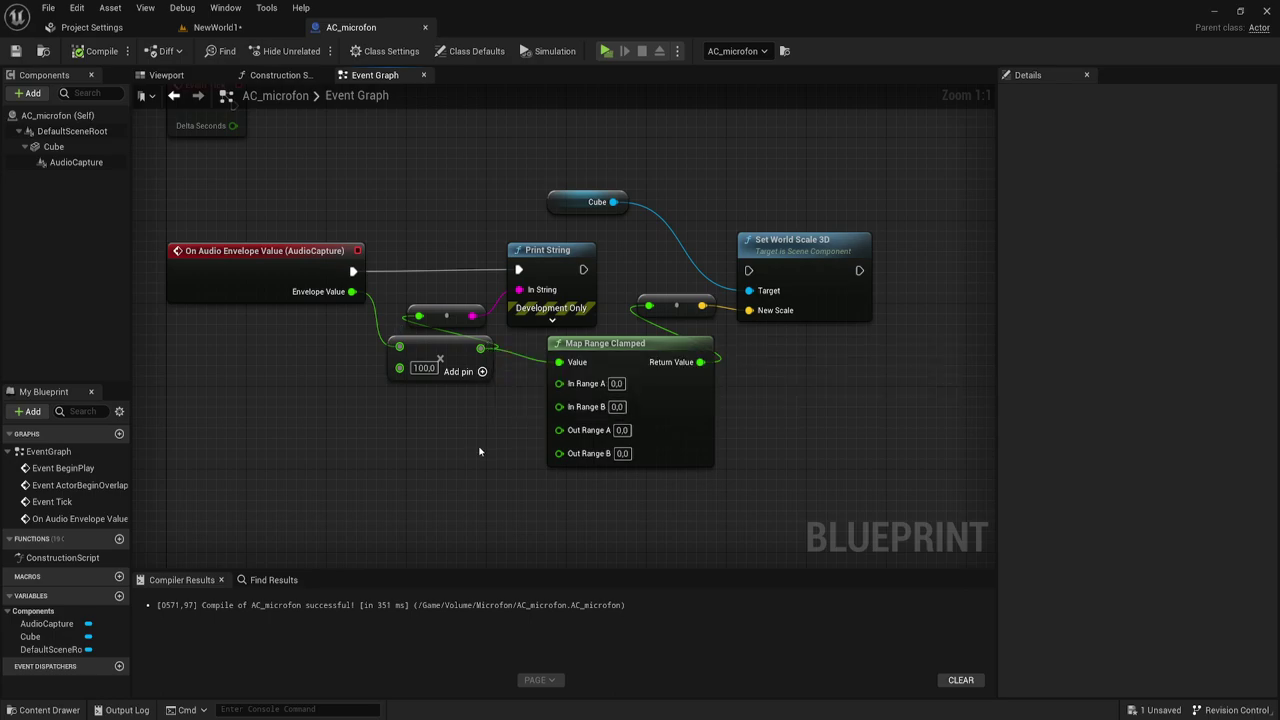
- Set Map Range Clamped's In Range B to 20 and Out Range A to 1
click(617, 378)
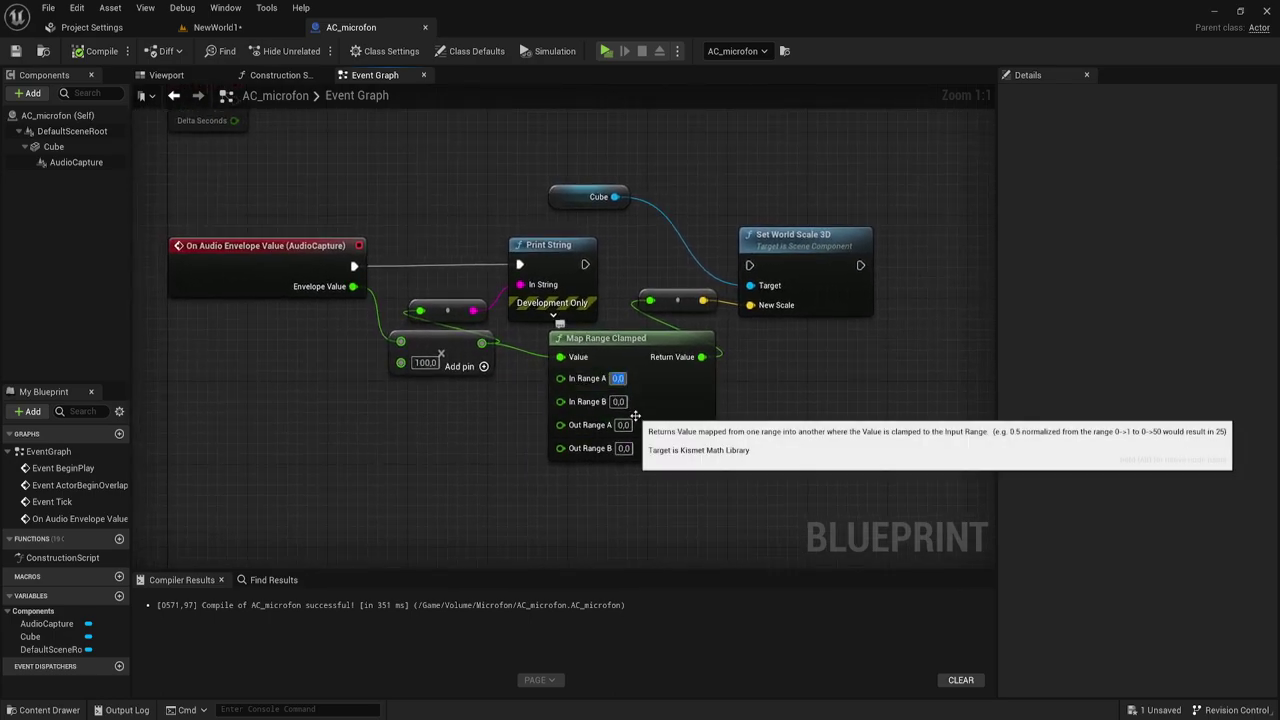
click(619, 402)
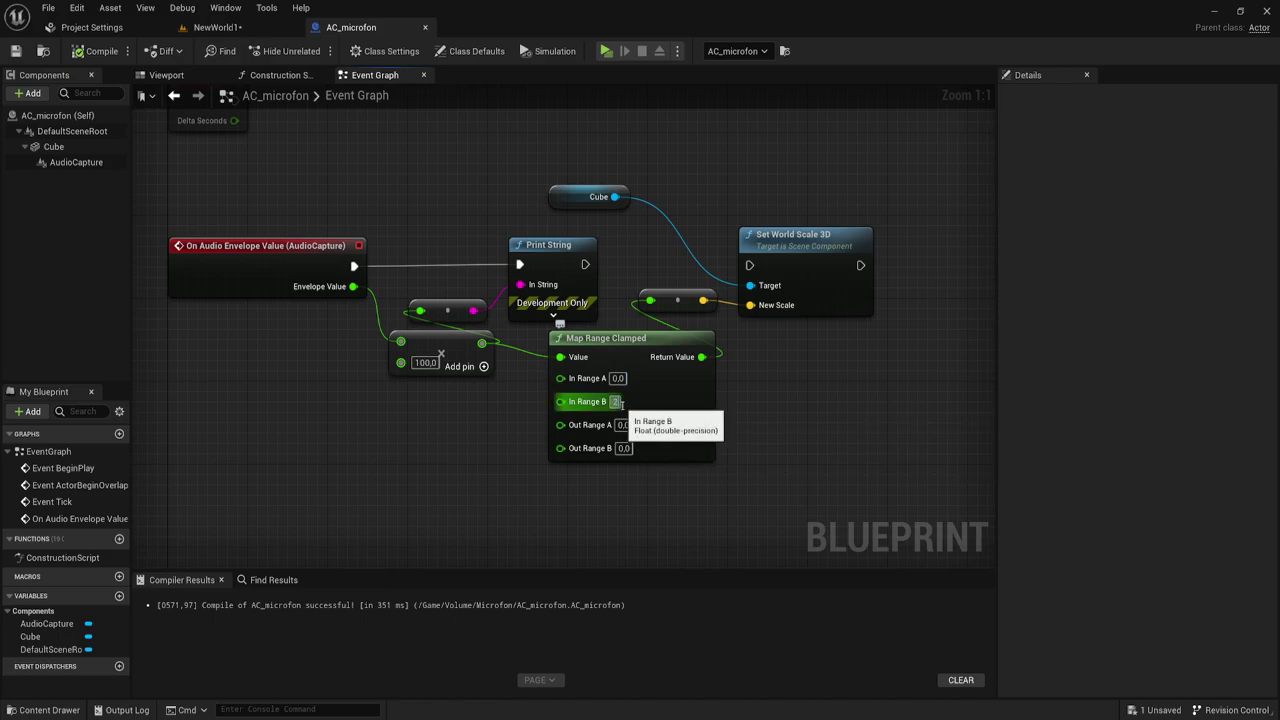
text(20)
key(Return)
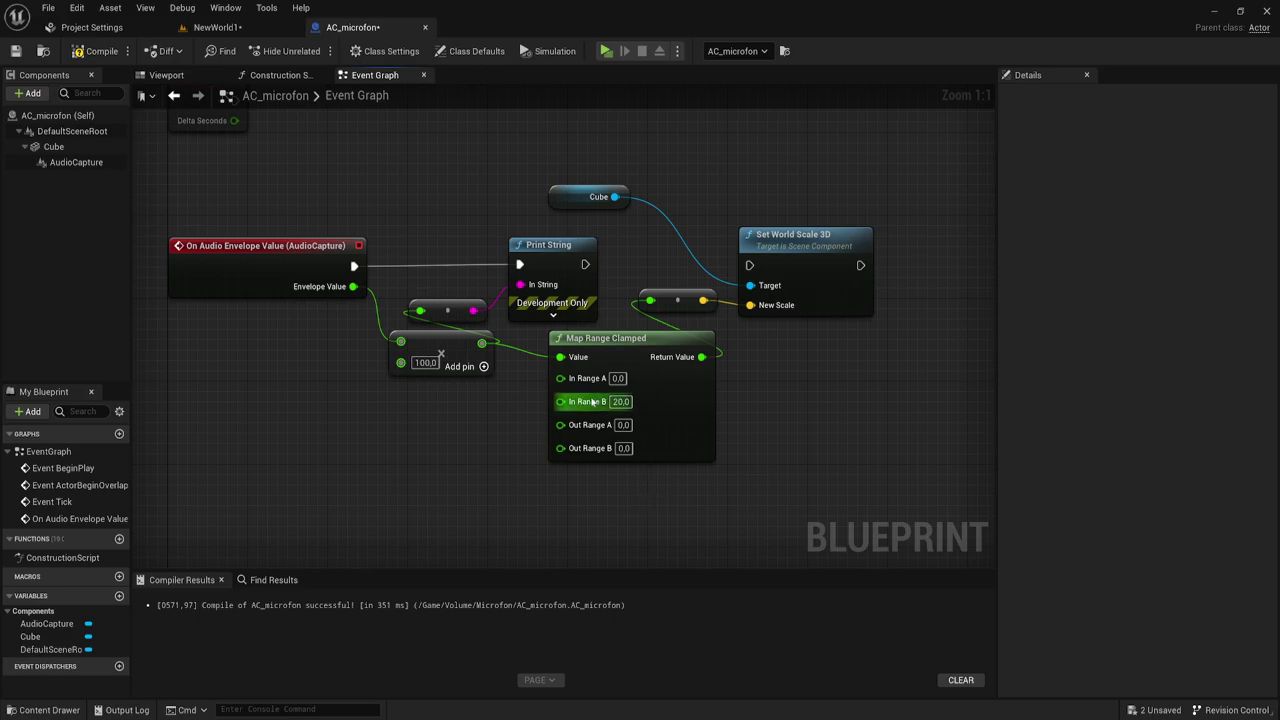
right_drag(788, 443, 754, 415)
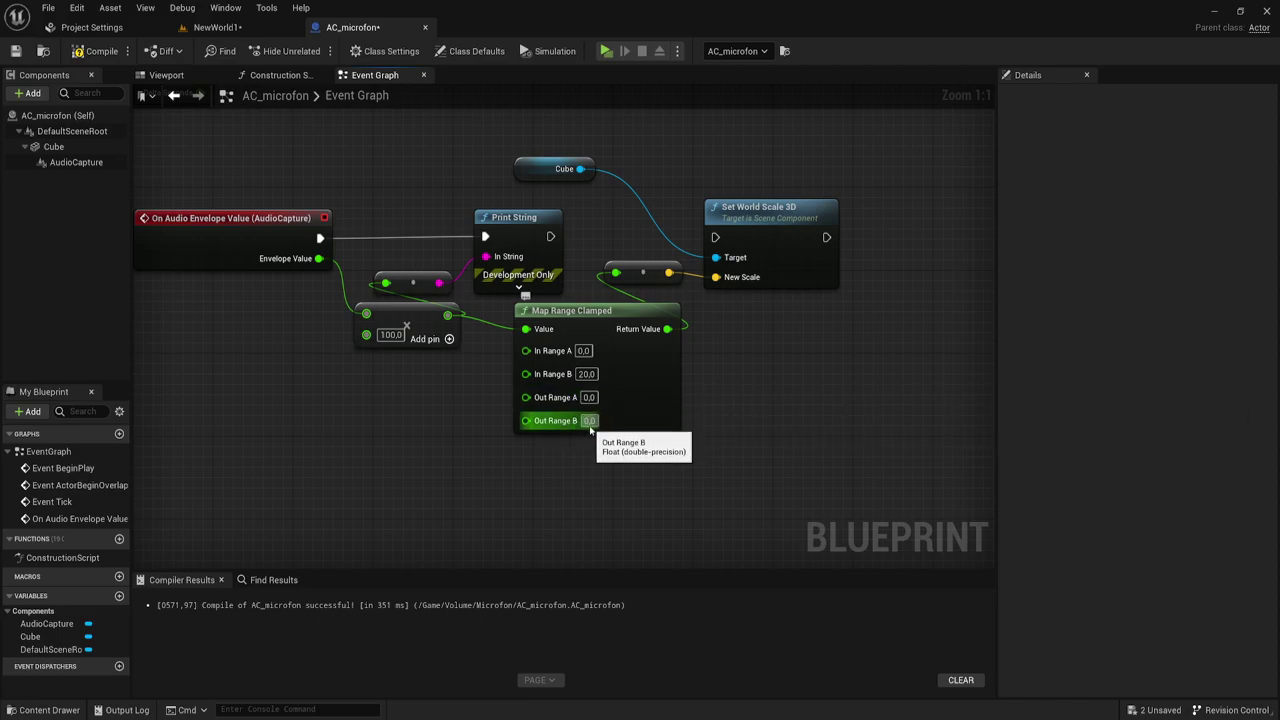
click(589, 420)
click(589, 398)
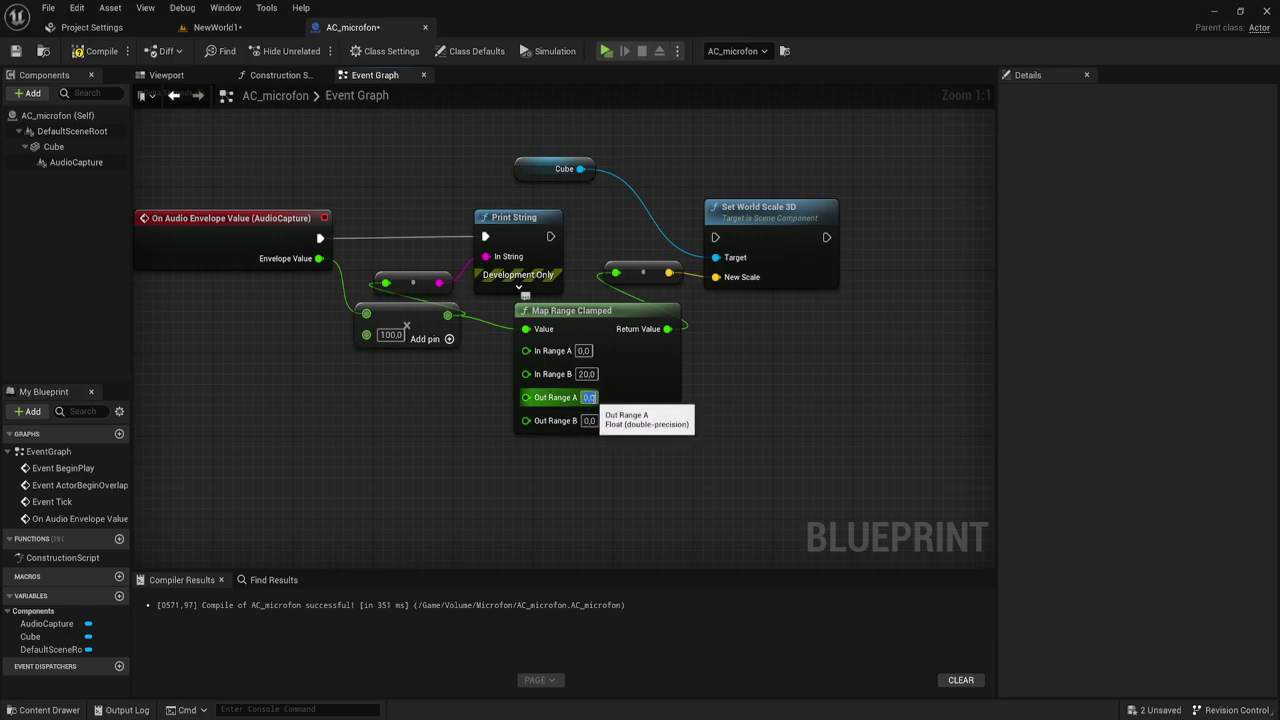
text(1)
key(Return)
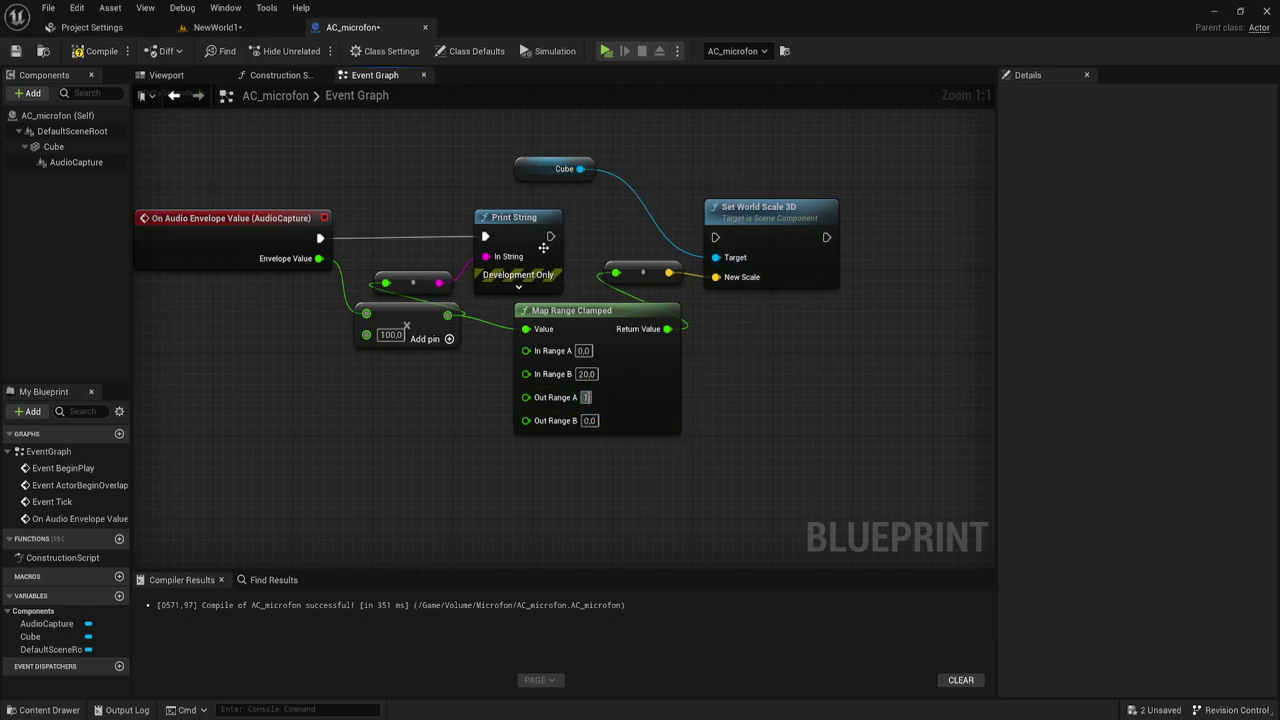
- Wire Print String into Set World Scale 3D, set Out Range B to 3, and compile
drag(550, 236, 716, 237)
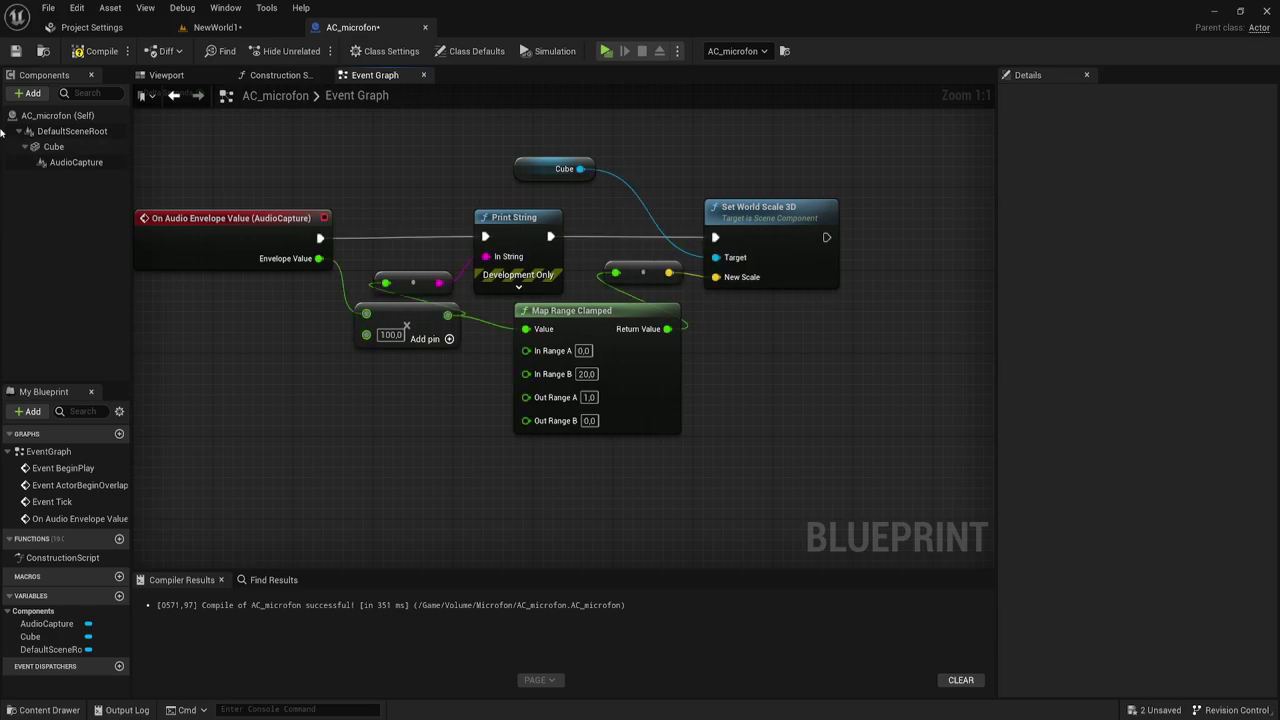
click(54, 146)
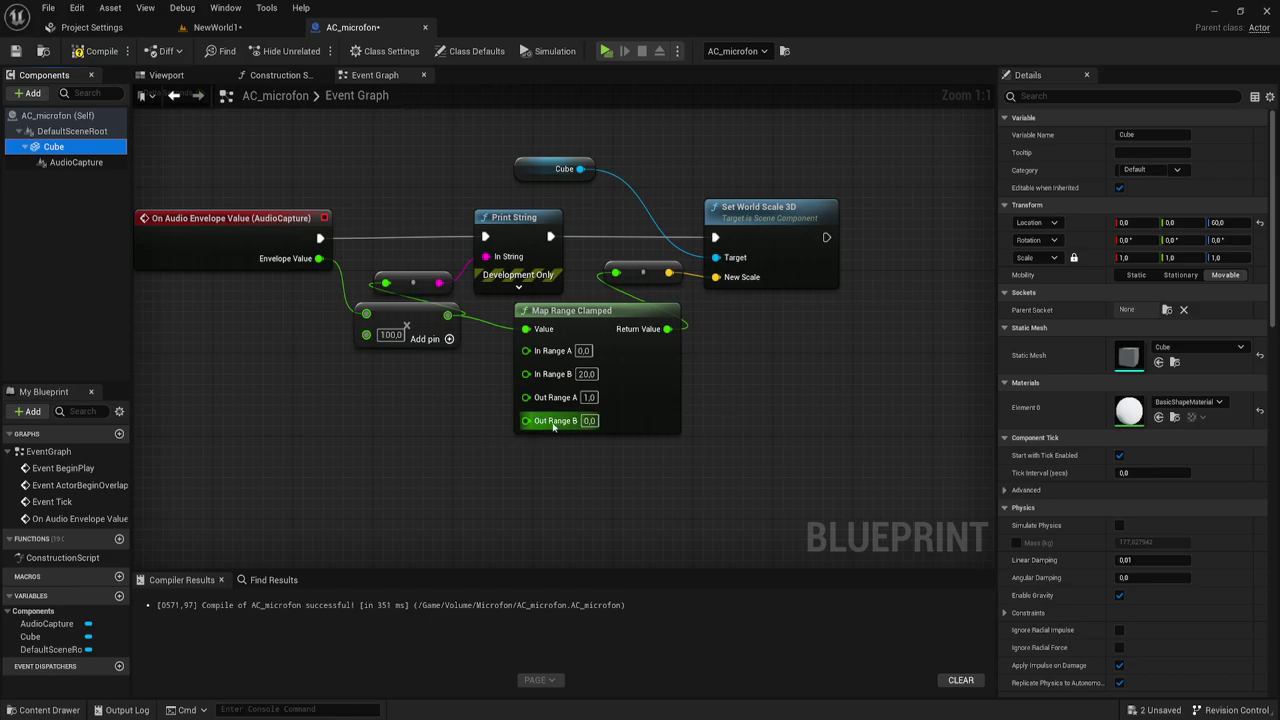
click(590, 420)
text(3)
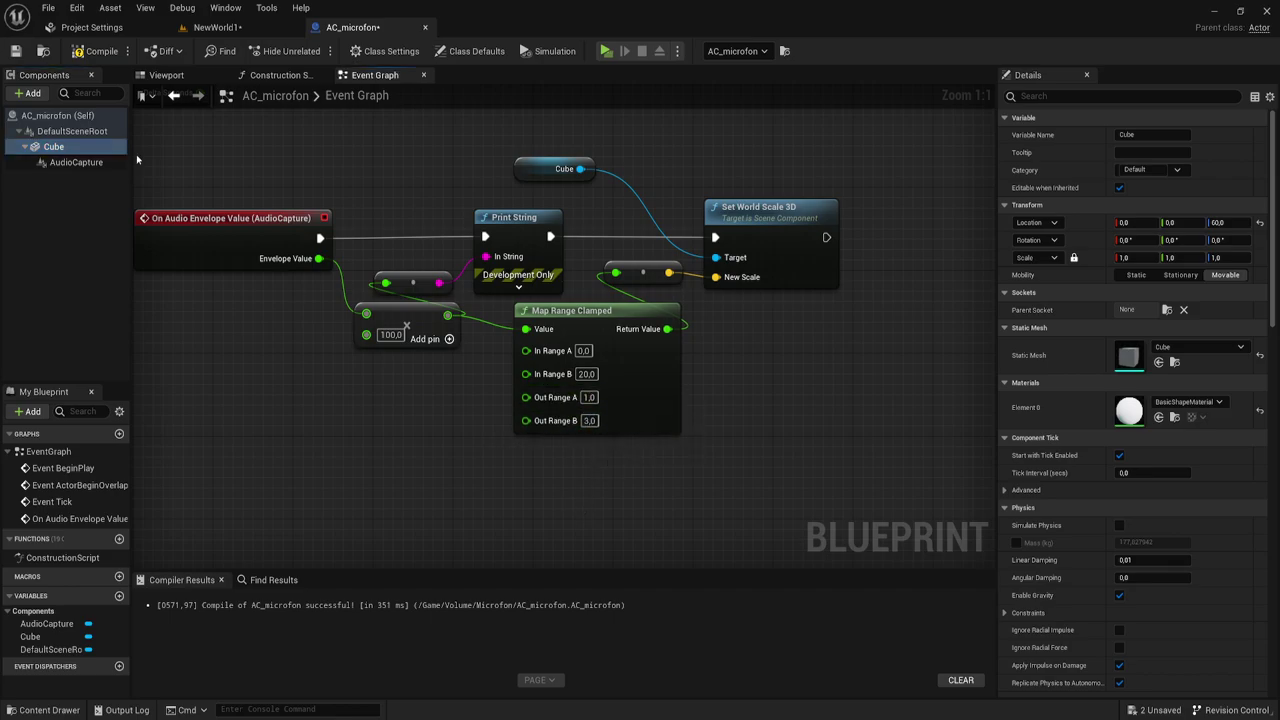
click(95, 51)
mouse_move(787, 393)
right_down()
mouse_move(783, 377)
mouse_move(797, 388)
right_up()
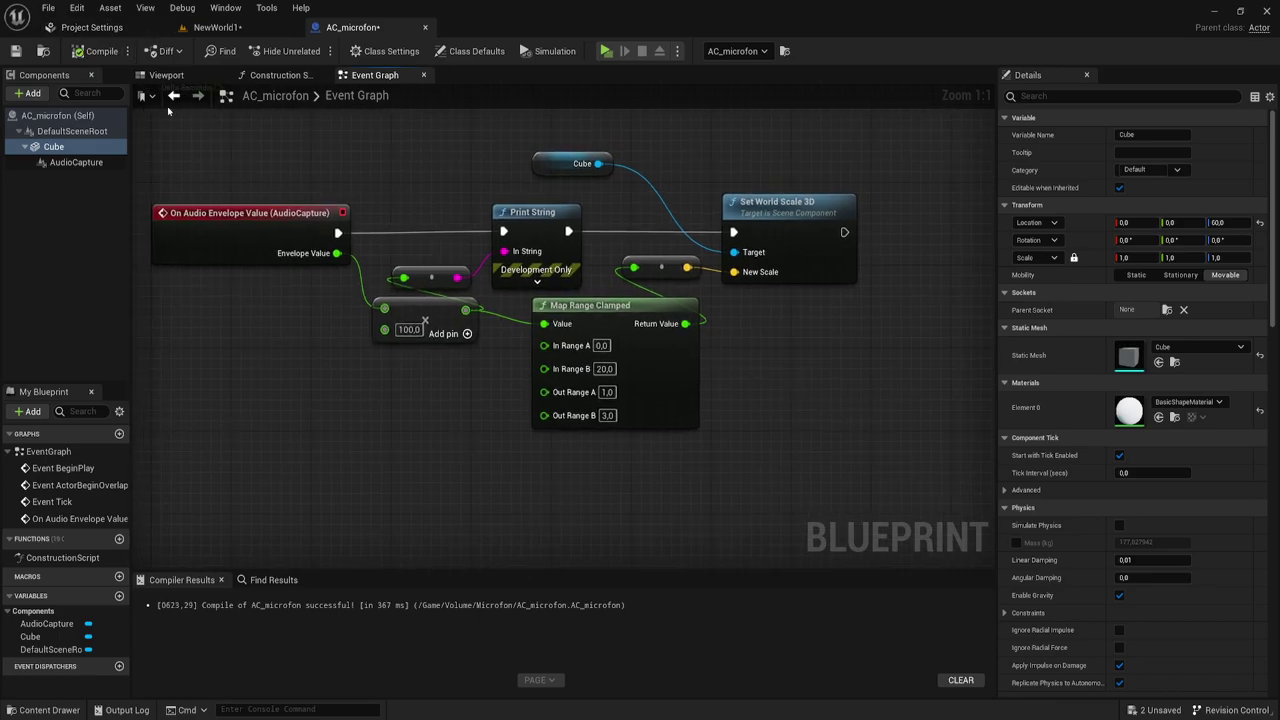
- Play NewWorld1 to watch the microphone-scaled cube, then go back to AC_microfon
click(216, 28)
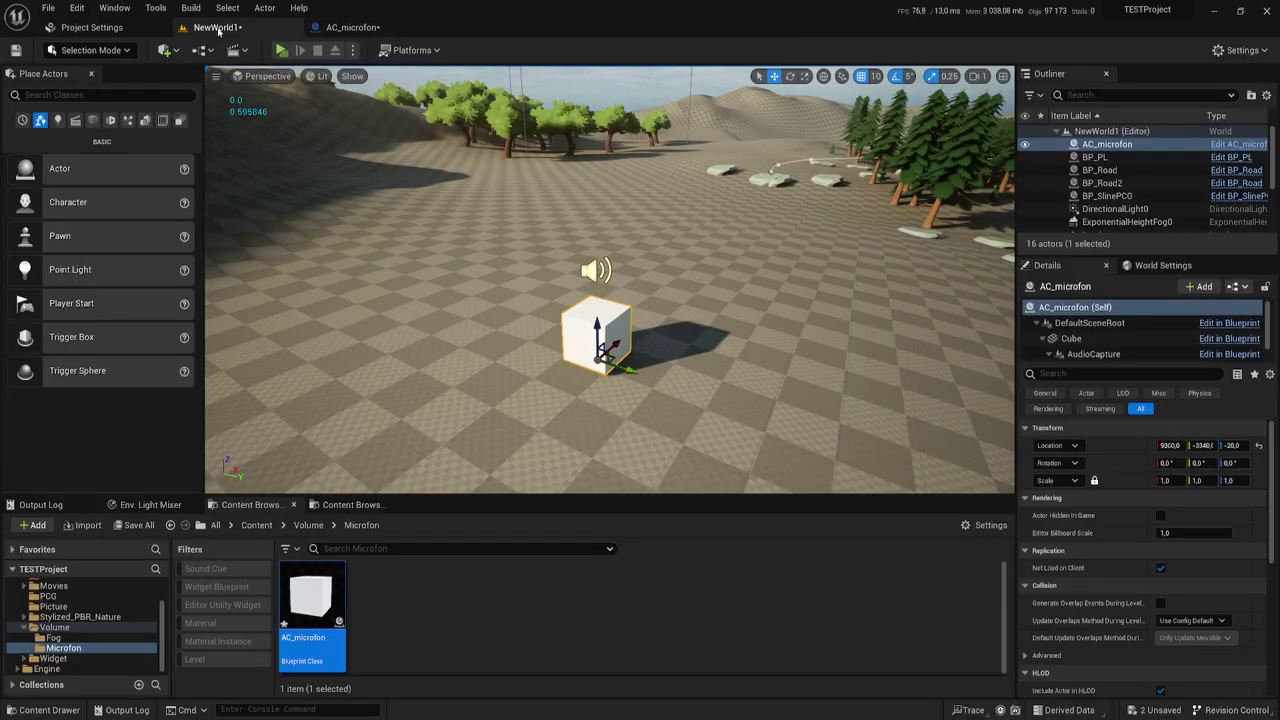
click(281, 50)
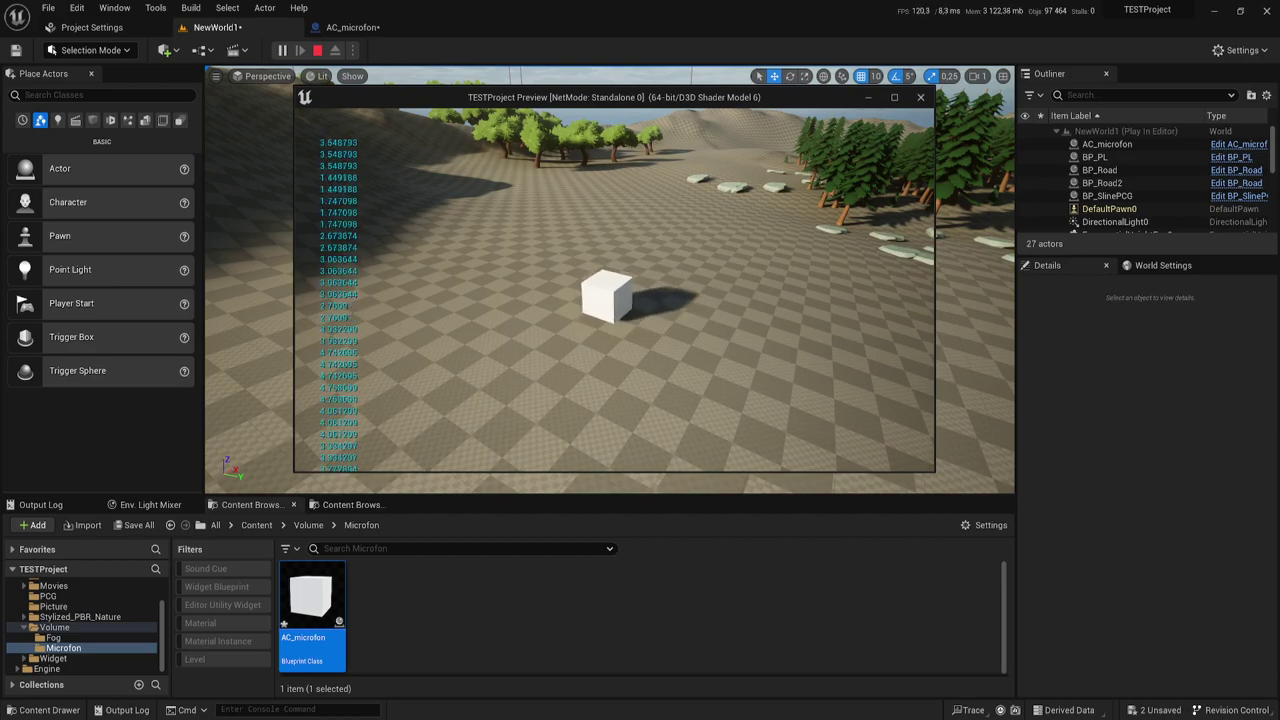
key(Escape)
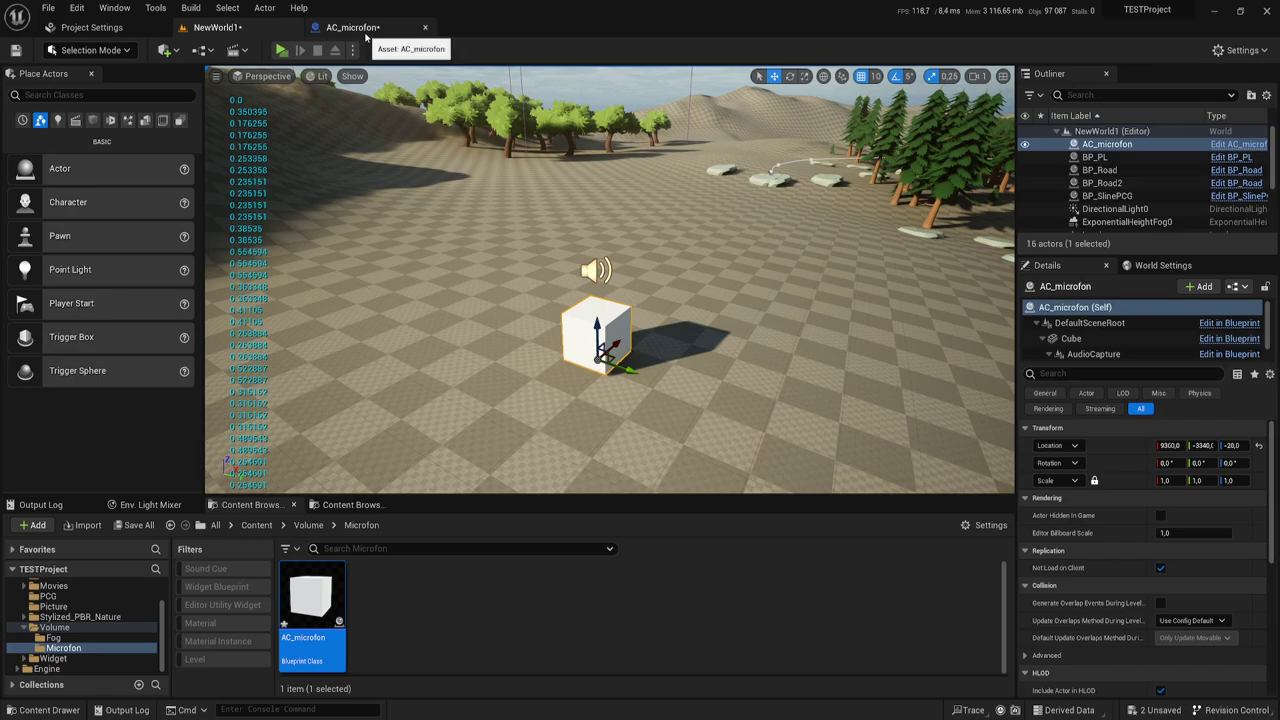
click(352, 27)
- Select AudioCapture and scroll its Details down to the Effects section's Base Submix (None)
right_drag(753, 366, 775, 361)
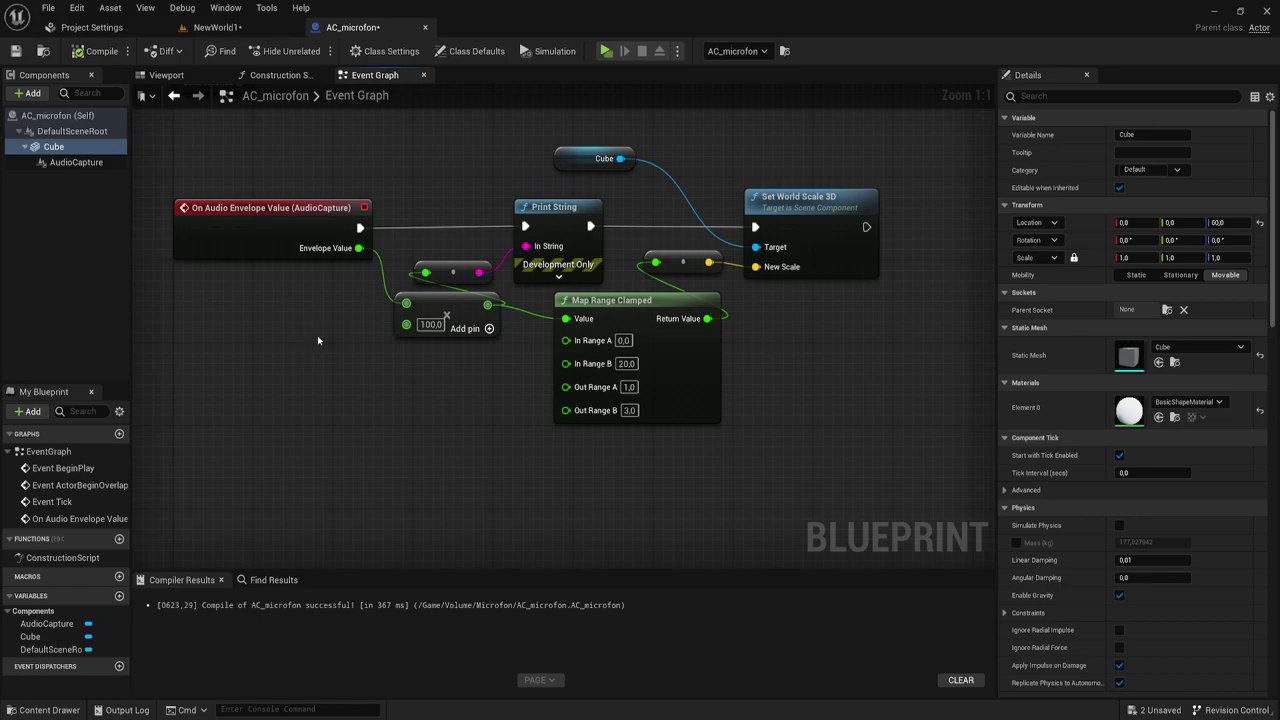
click(76, 162)
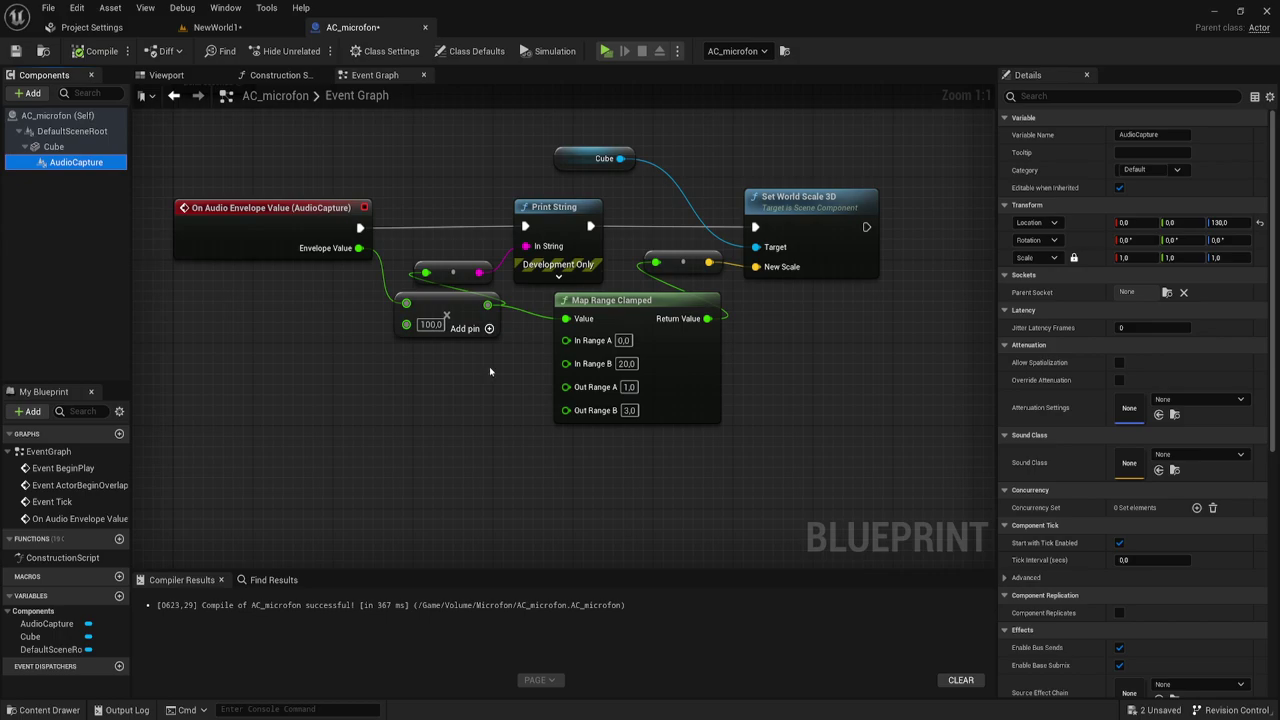
scroll(1105, 504, down, 2)
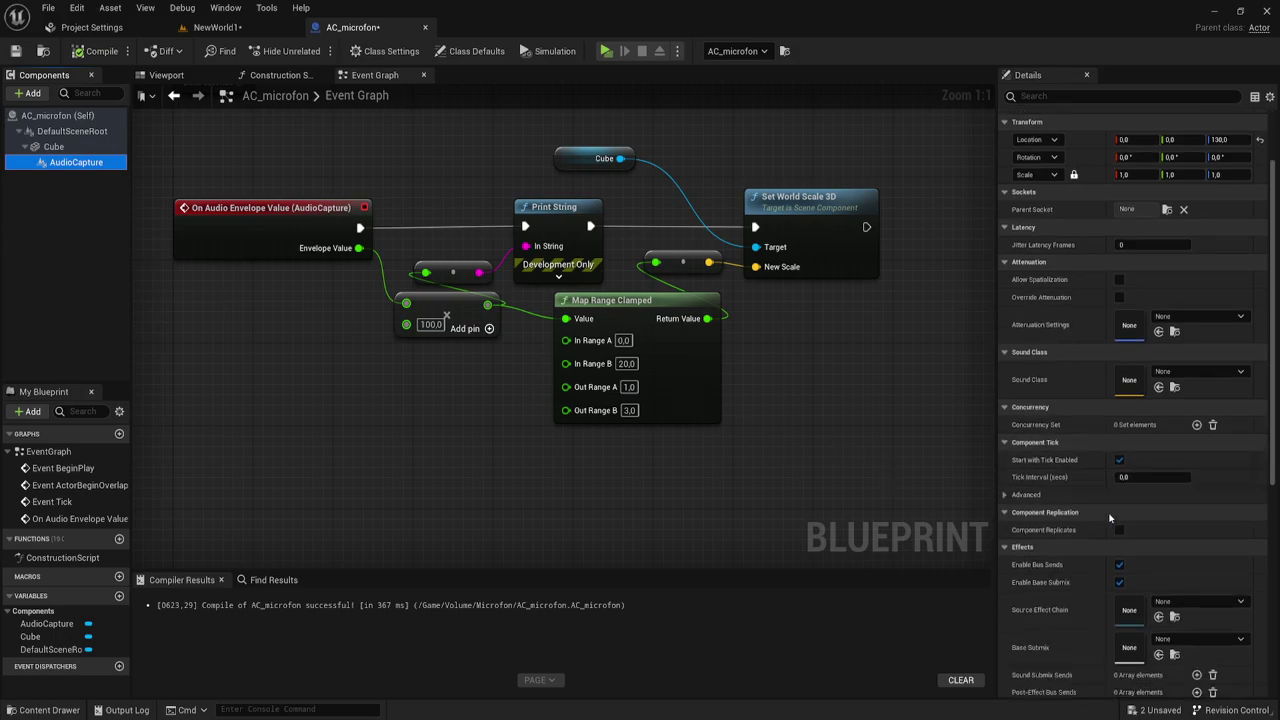
scroll(1105, 504, down, 3)
scroll(1105, 504, down, 3)
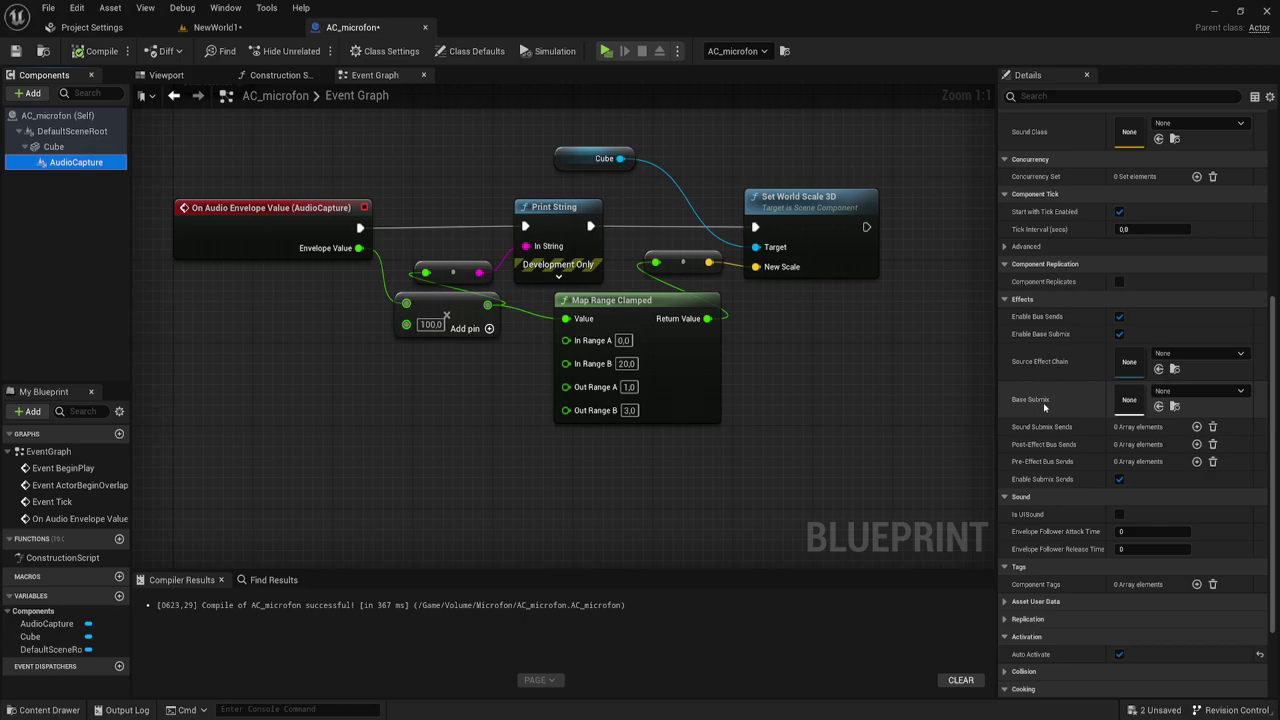
- From the Base Submix choices, create a new Sound Submix in the Volume/Microfon folder
click(1242, 394)
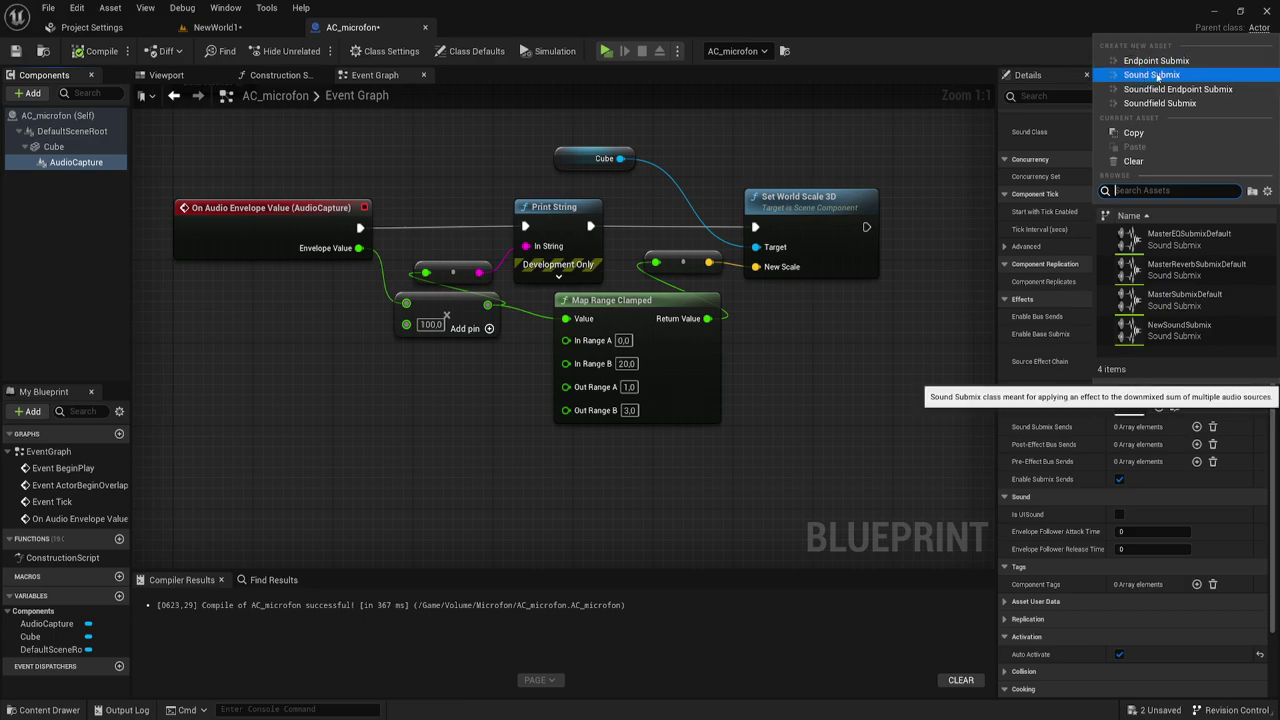
click(1152, 75)
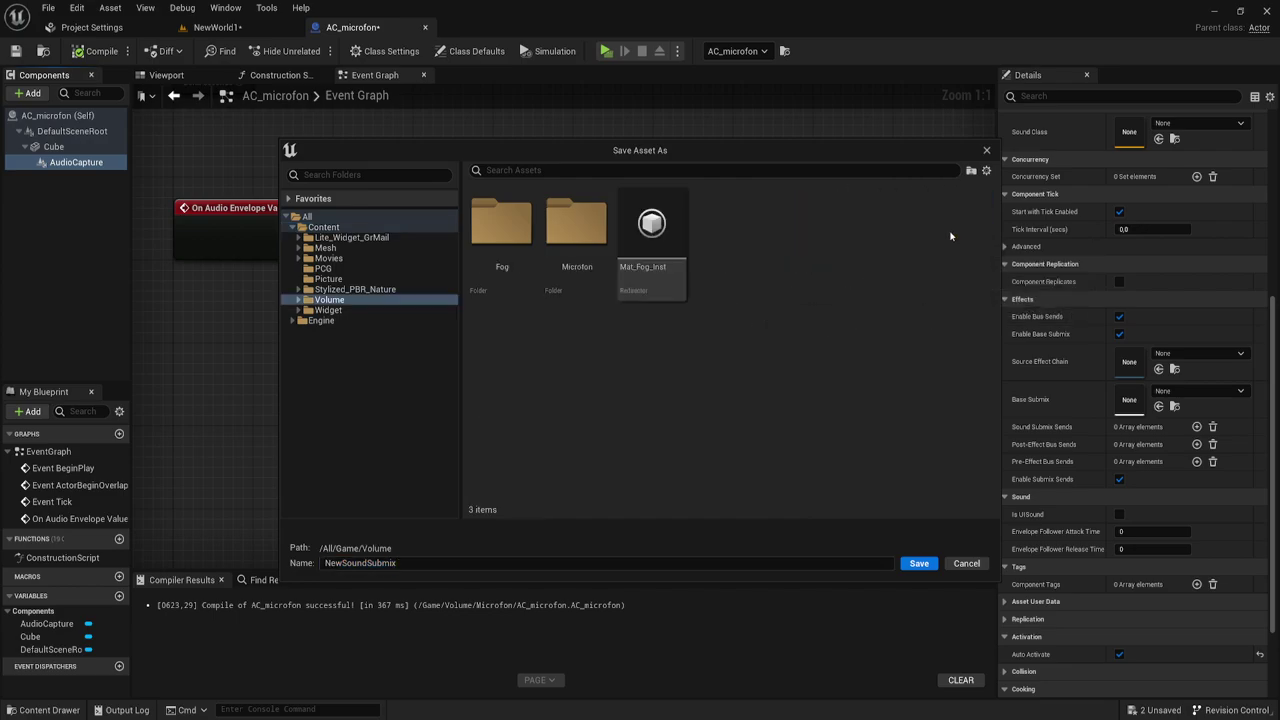
double_click(954, 225)
double_click(587, 247)
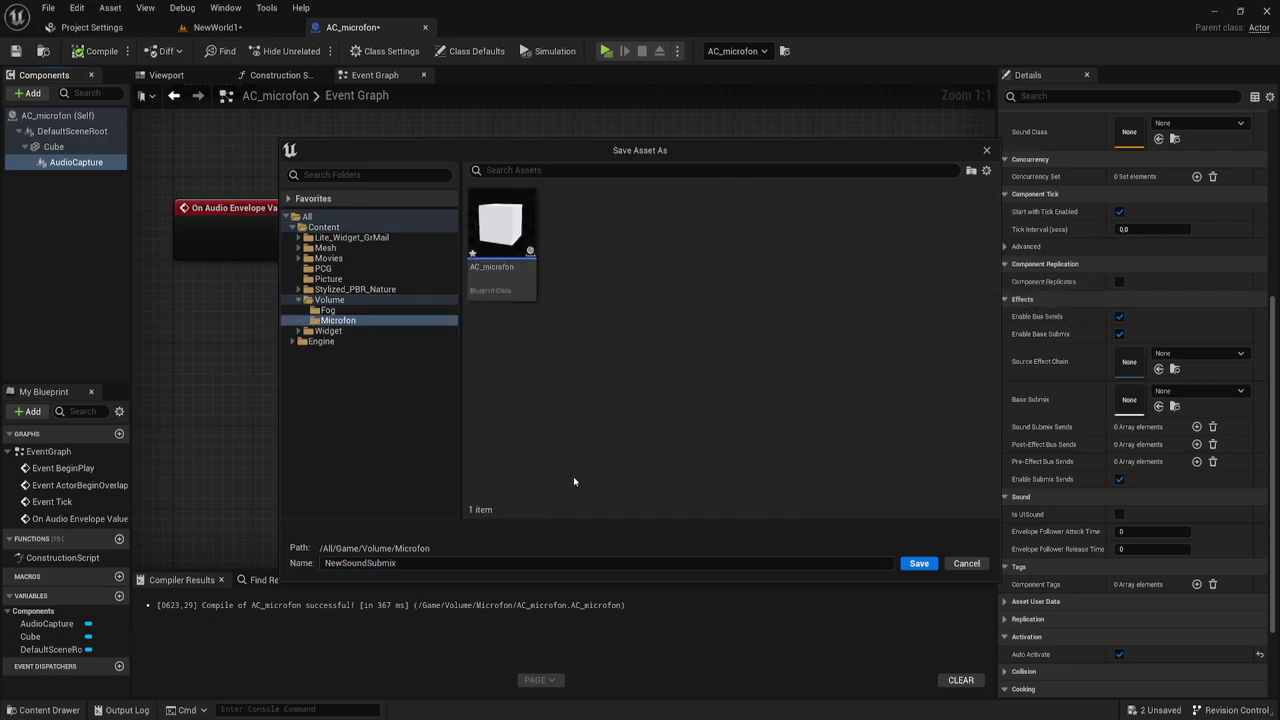
- Name the submix MicroSubmix, save it, and locate it among the project files
click(399, 563)
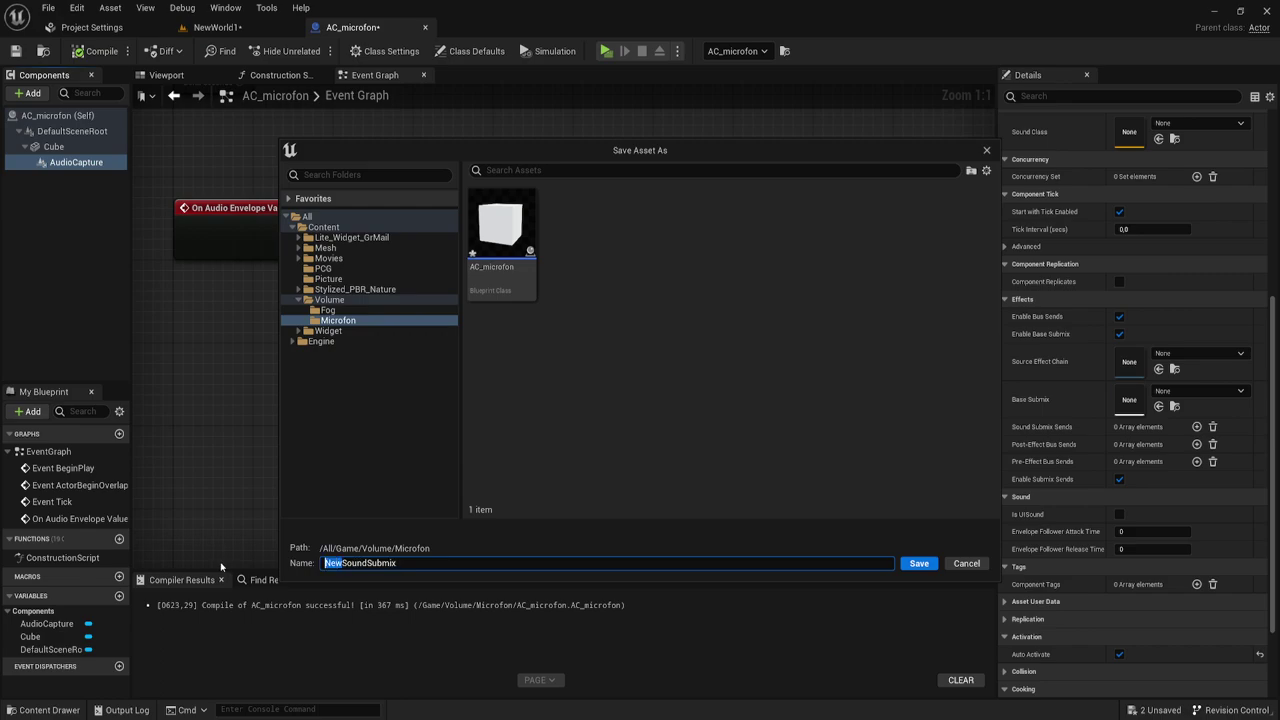
key(Delete)
key(Delete)
key(Delete)
click(922, 563)
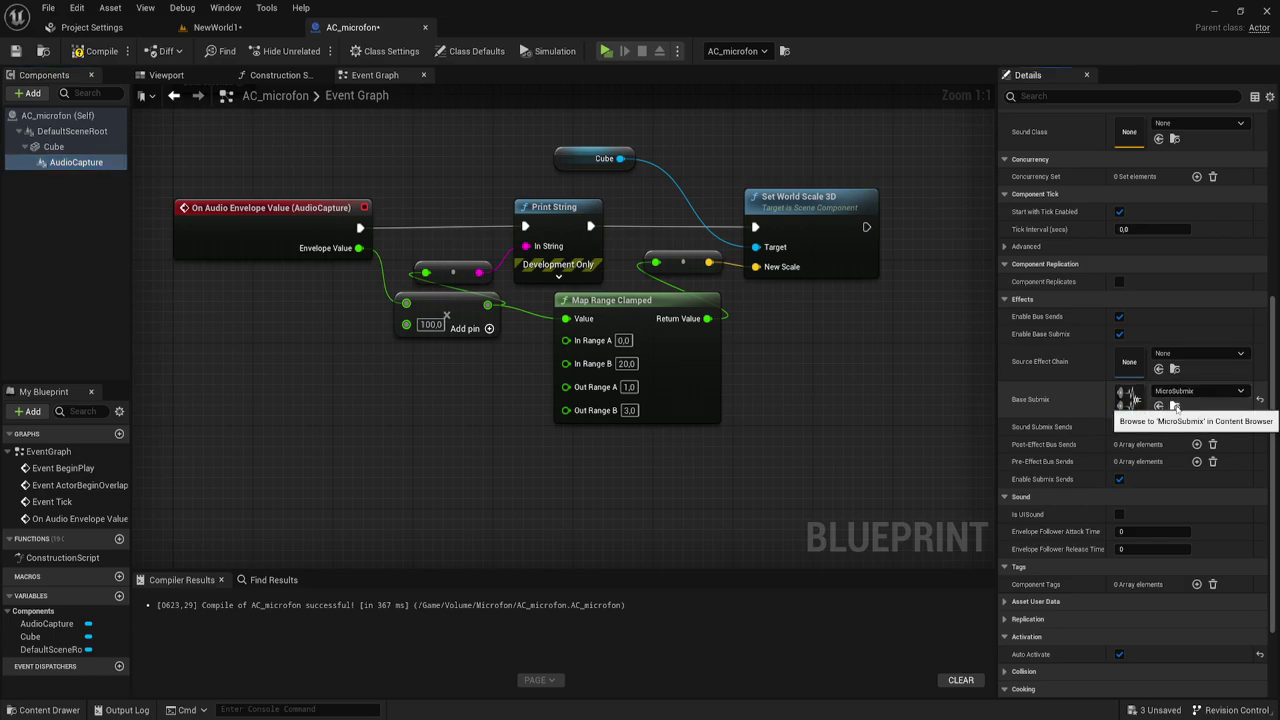
click(1176, 406)
- Open MicroSubmix and set Output Volume and Wet Level to -96 dB
double_click(378, 605)
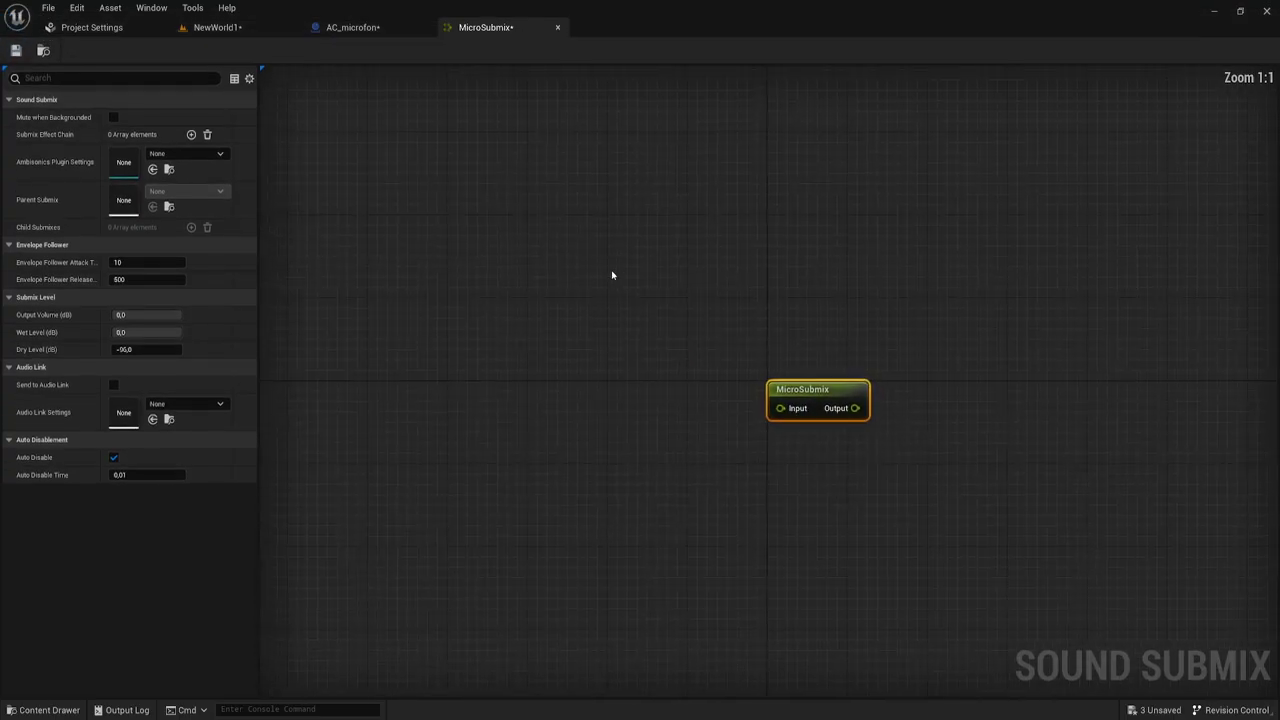
right_drag(881, 470, 823, 346)
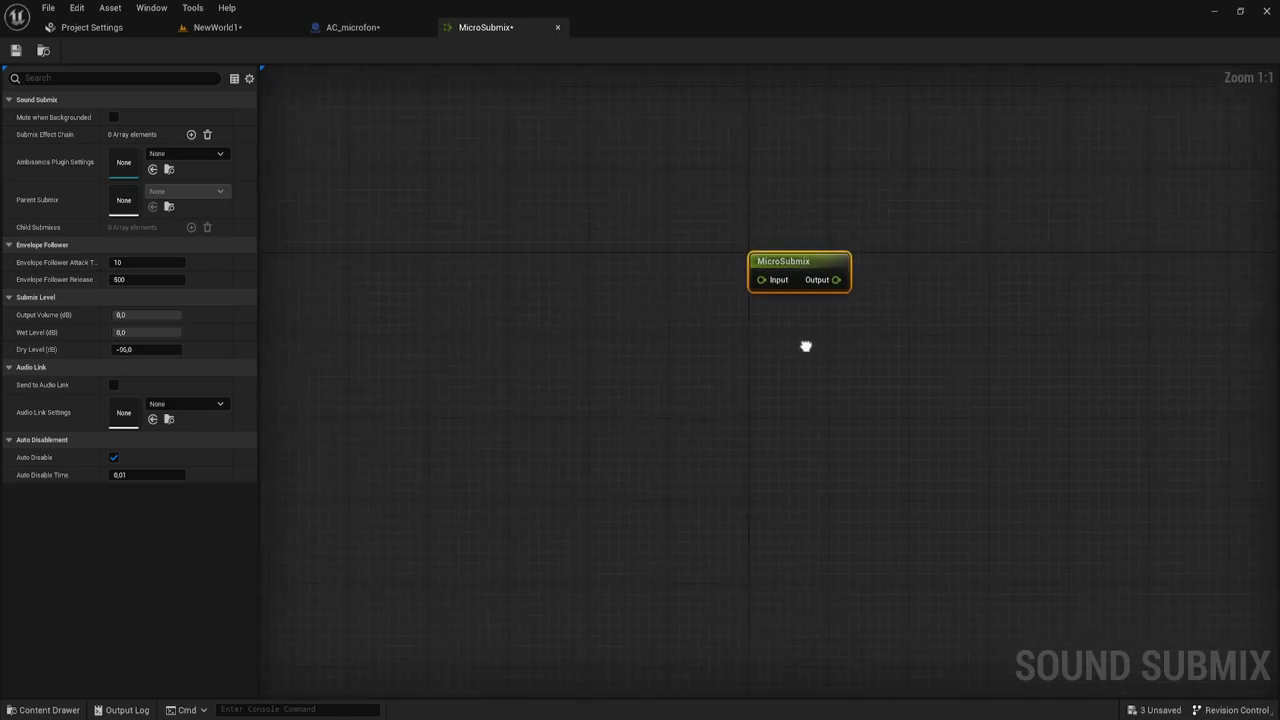
click(145, 315)
text(-96)
key(Return)
click(140, 332)
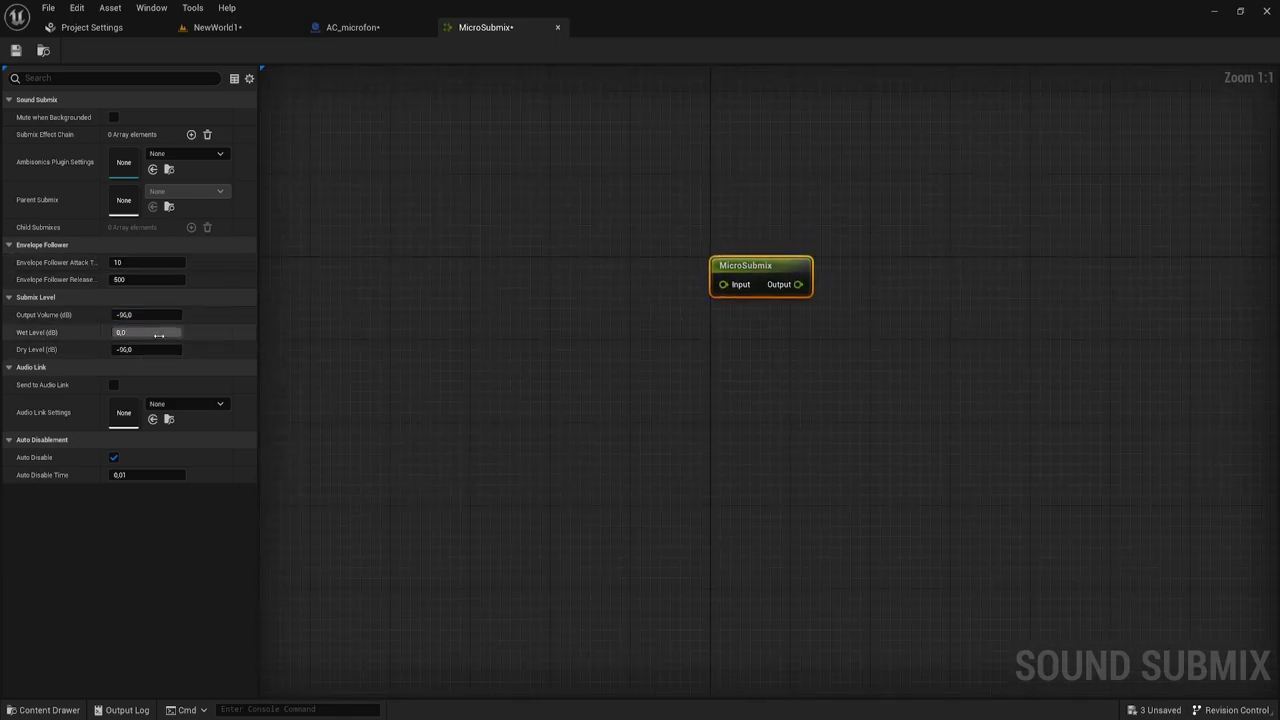
text(-96)
key(Return)
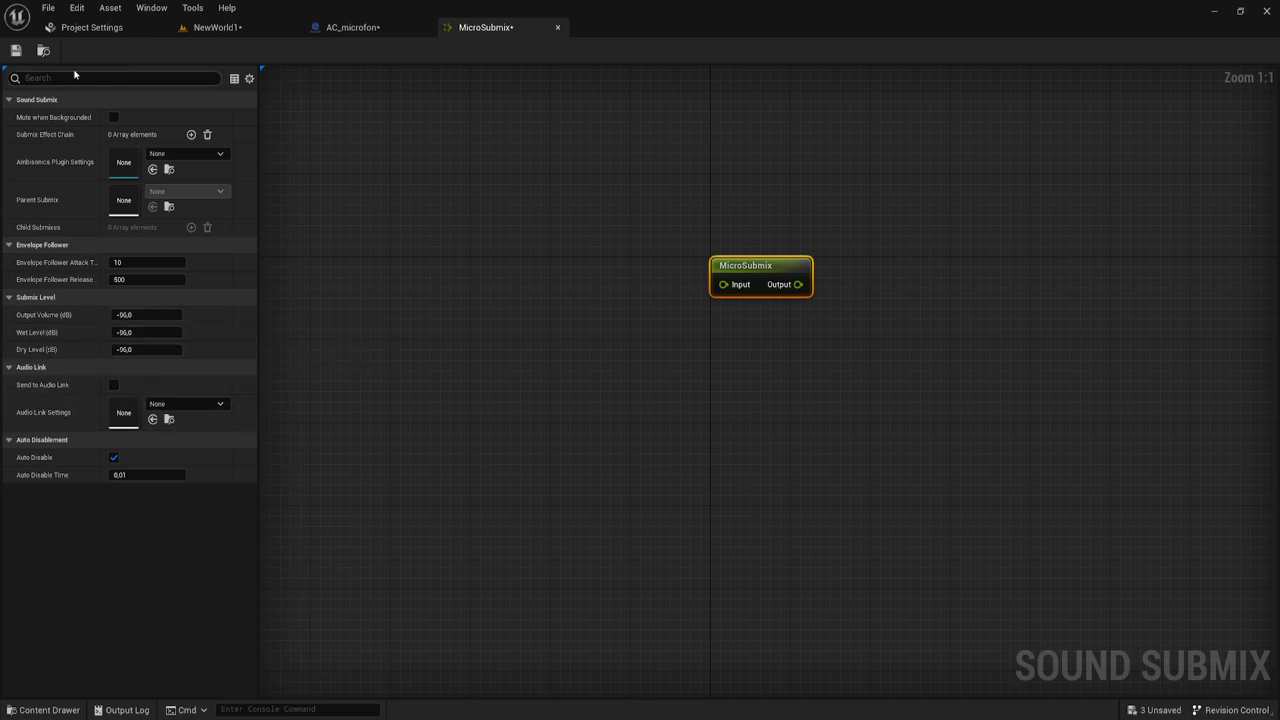
- Save MicroSubmix, reconfirm the Output Volume value, and close its editor
click(19, 53)
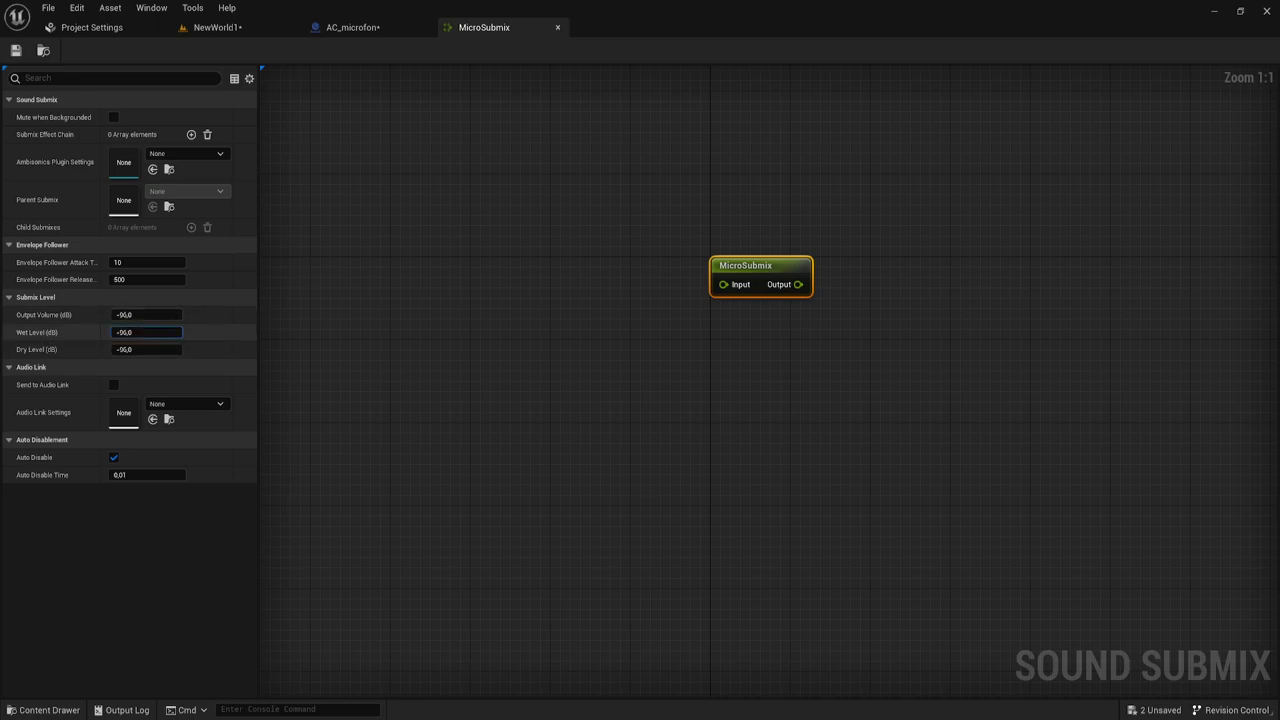
click(171, 314)
key(Return)
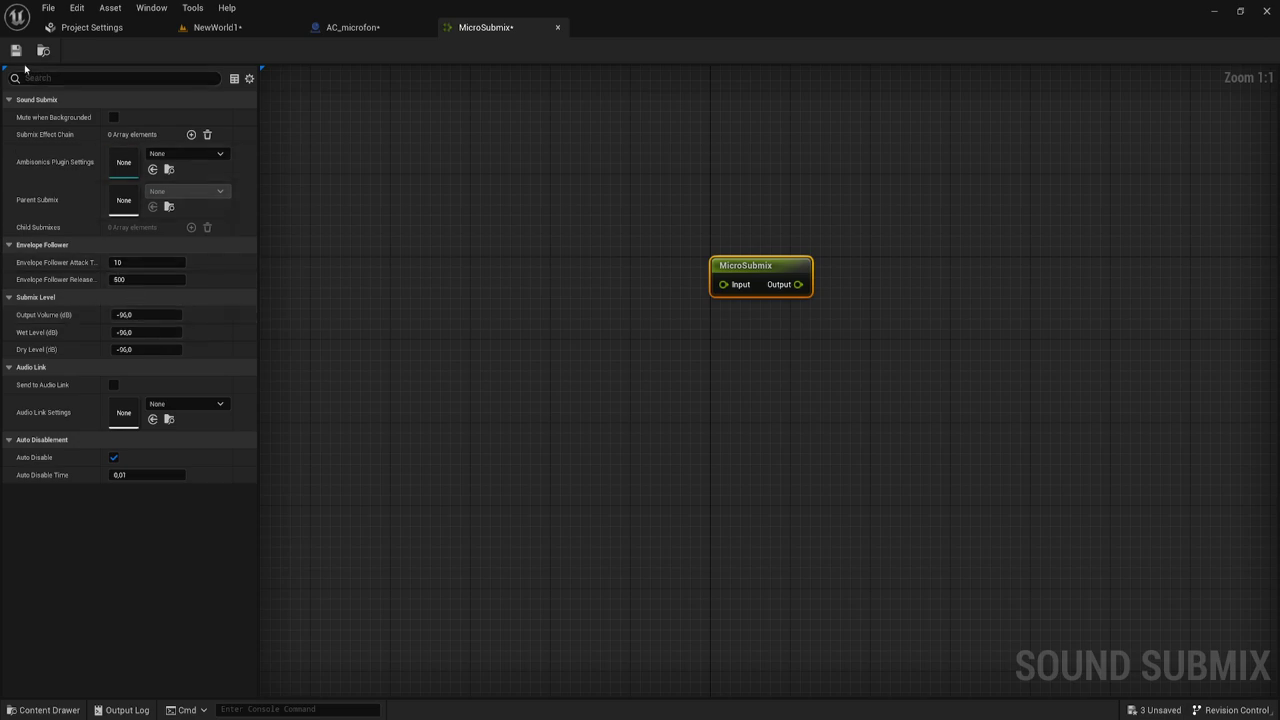
click(558, 28)
- Play NewWorld1 with Alt+P to watch live envelope values, then return to AC_microfon's Event Graph
click(241, 30)
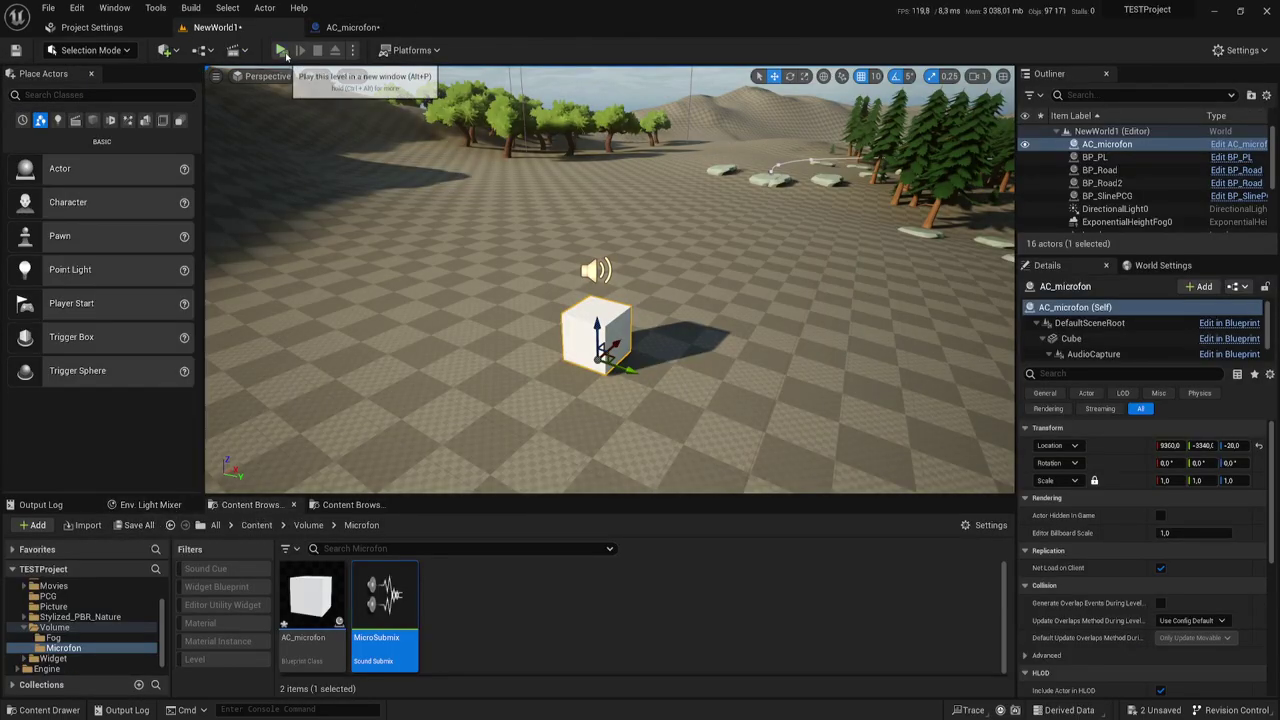
key(alt+p)
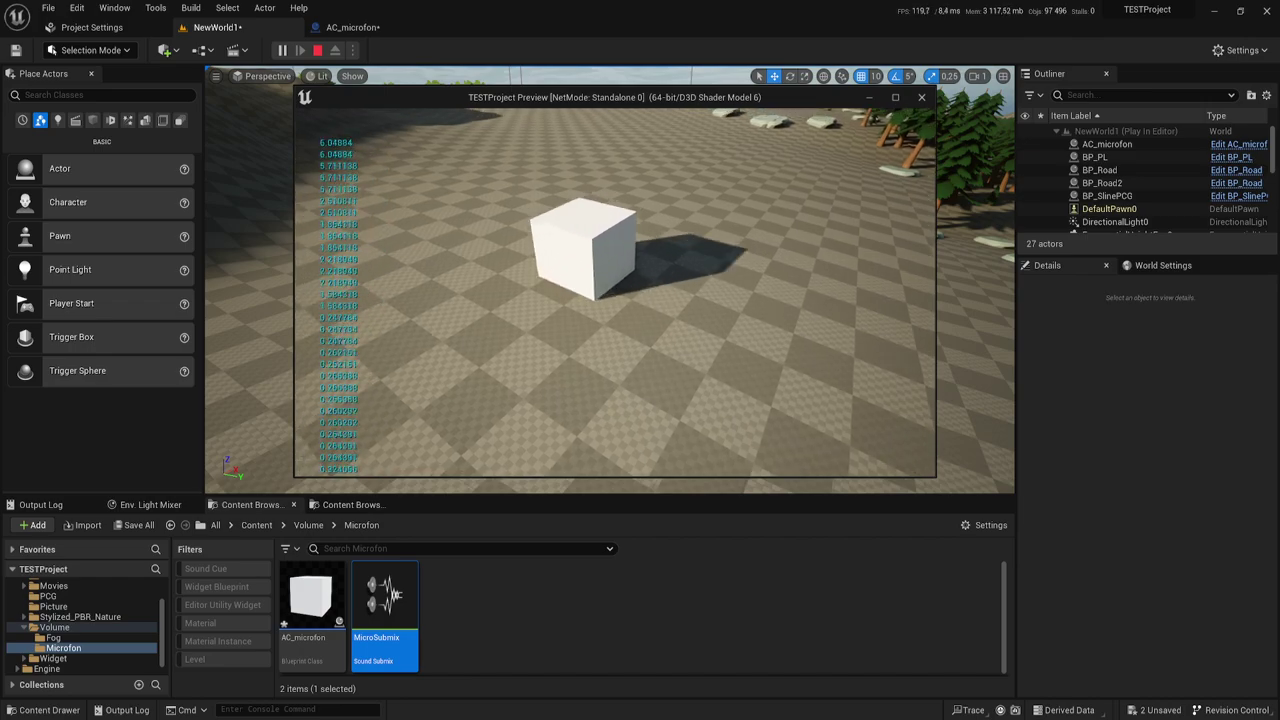
key(Escape)
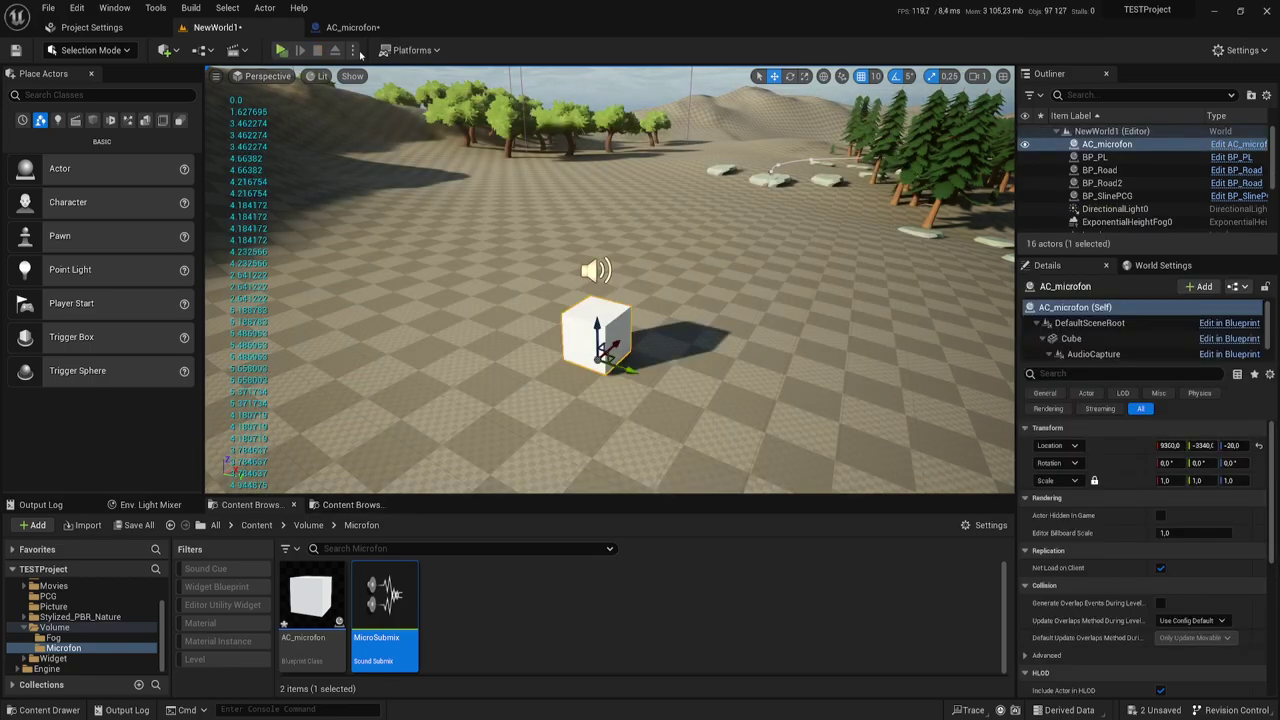
click(352, 27)
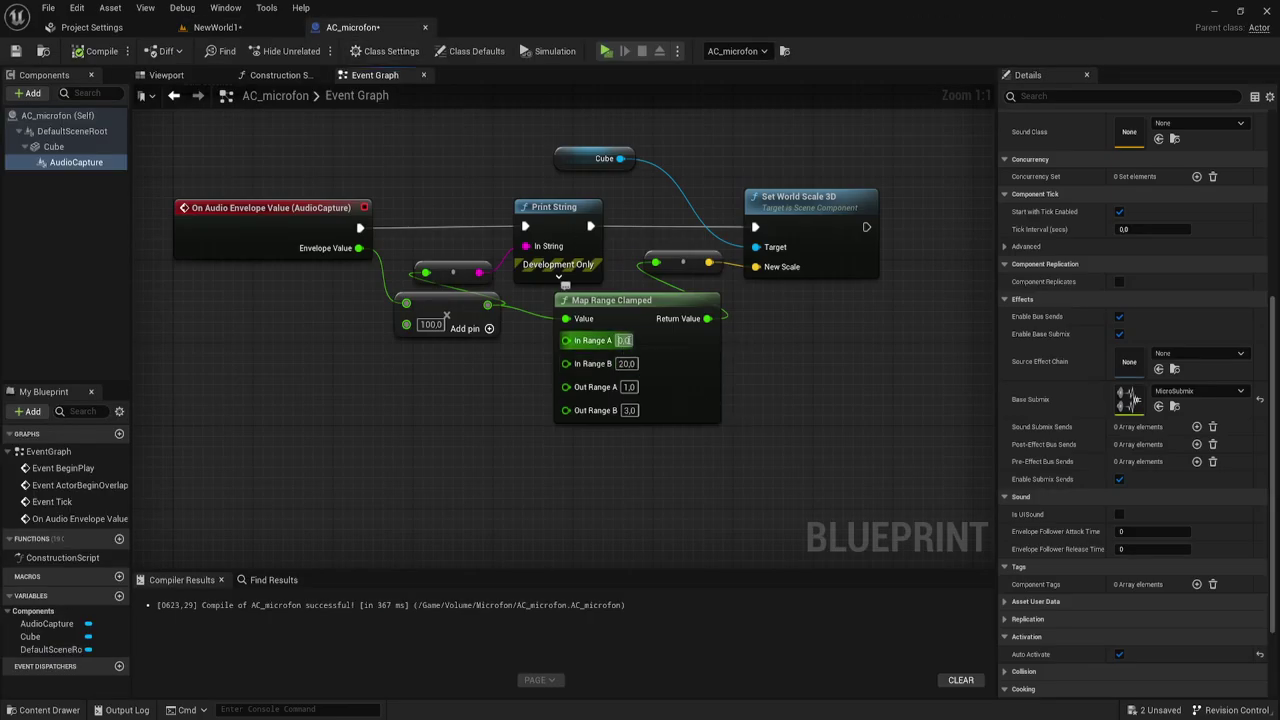
- Set Map Range Clamped In Range A to 2.0, then play-test NewWorld1 and return to the graph
click(630, 341)
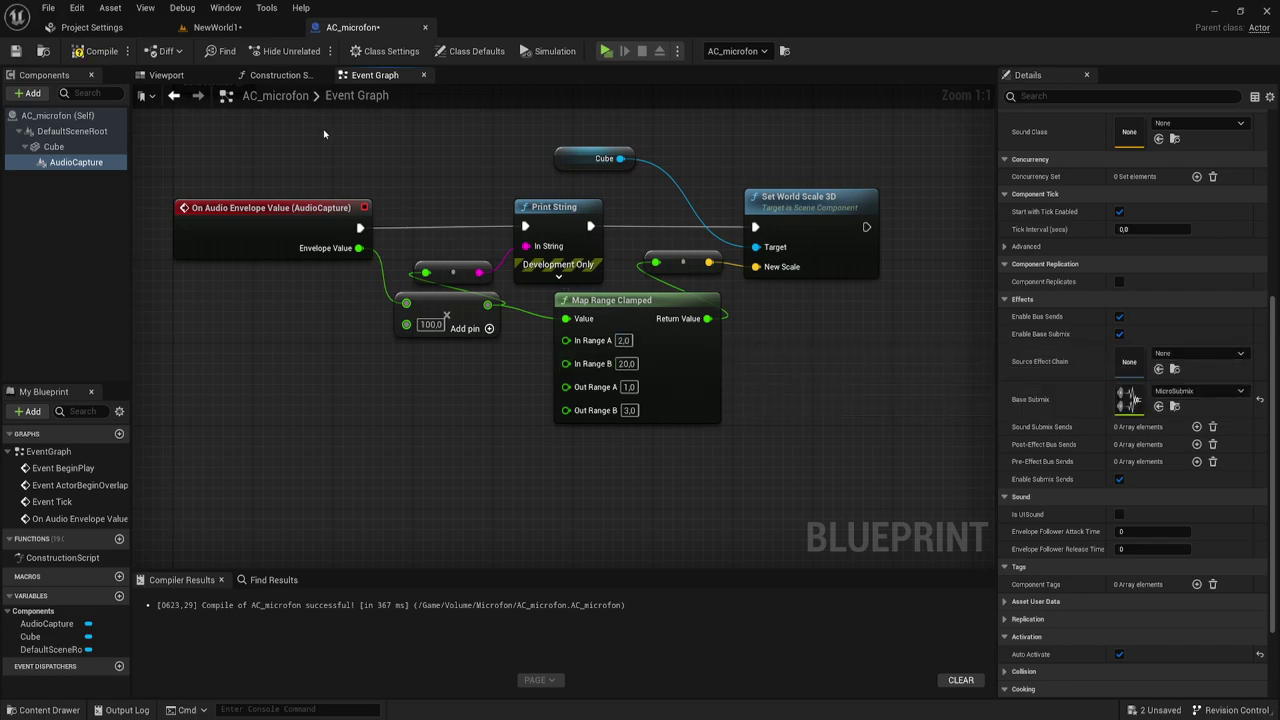
click(215, 27)
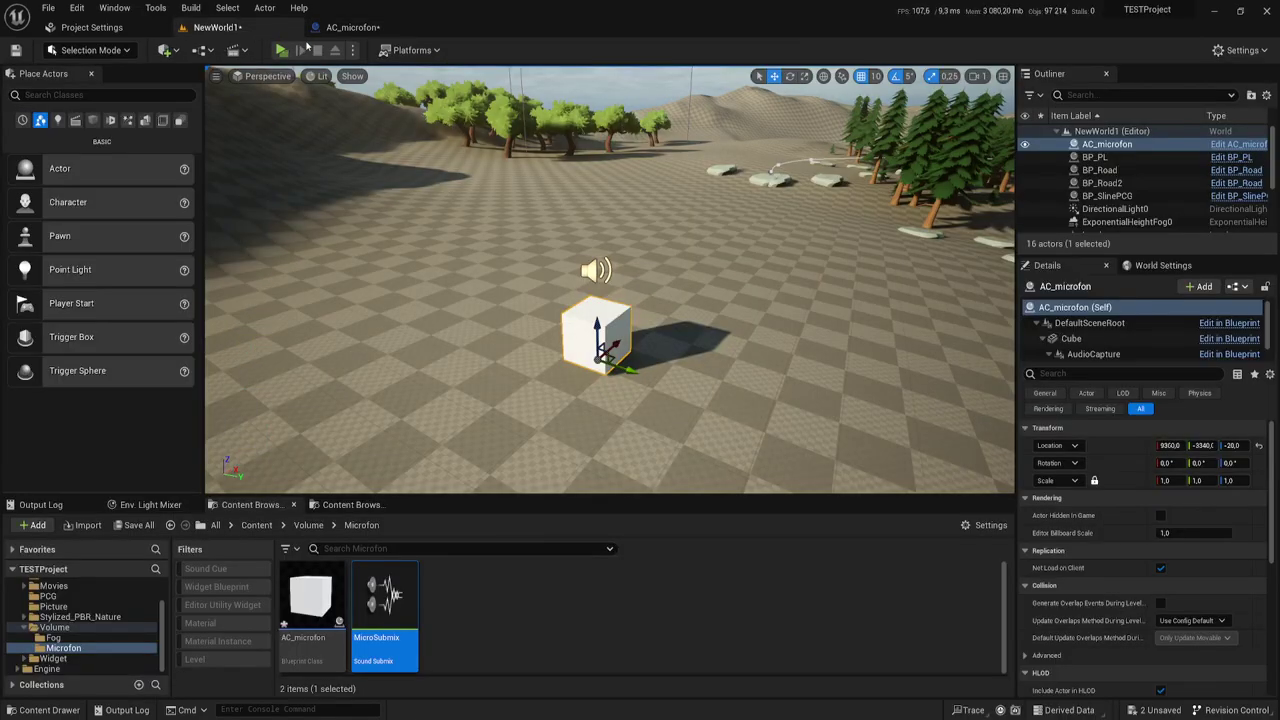
click(280, 54)
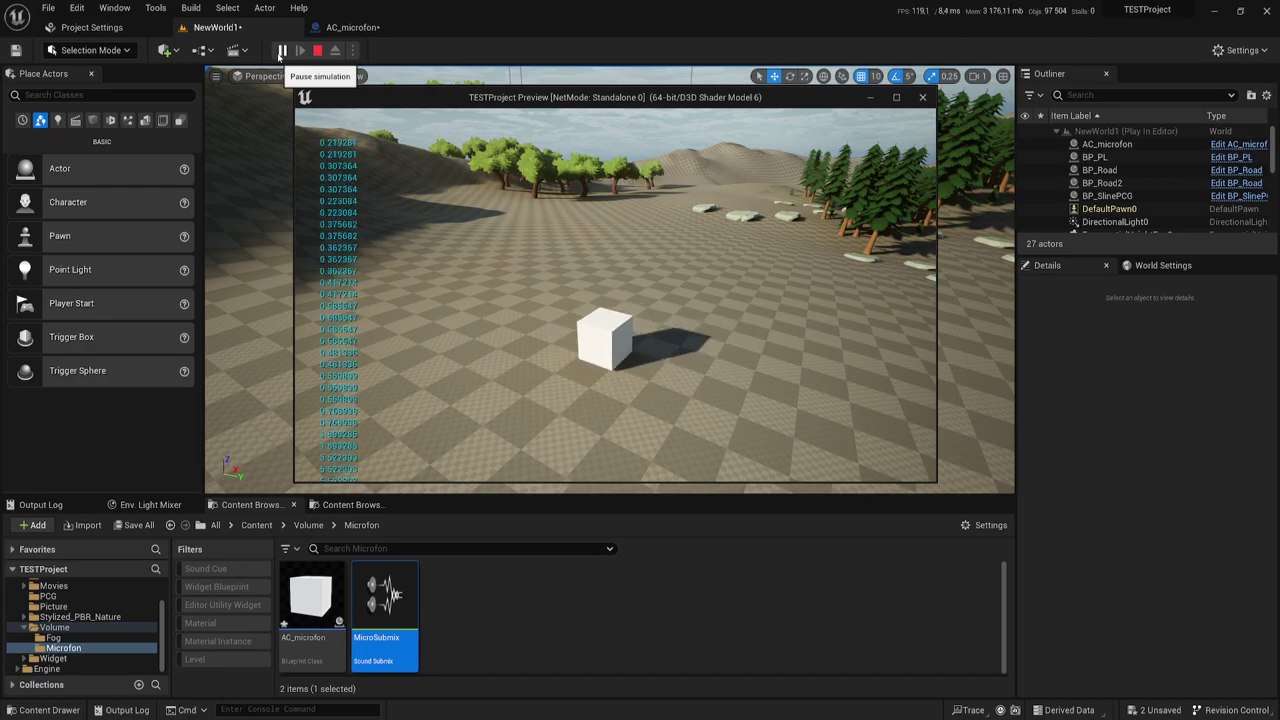
key(Escape)
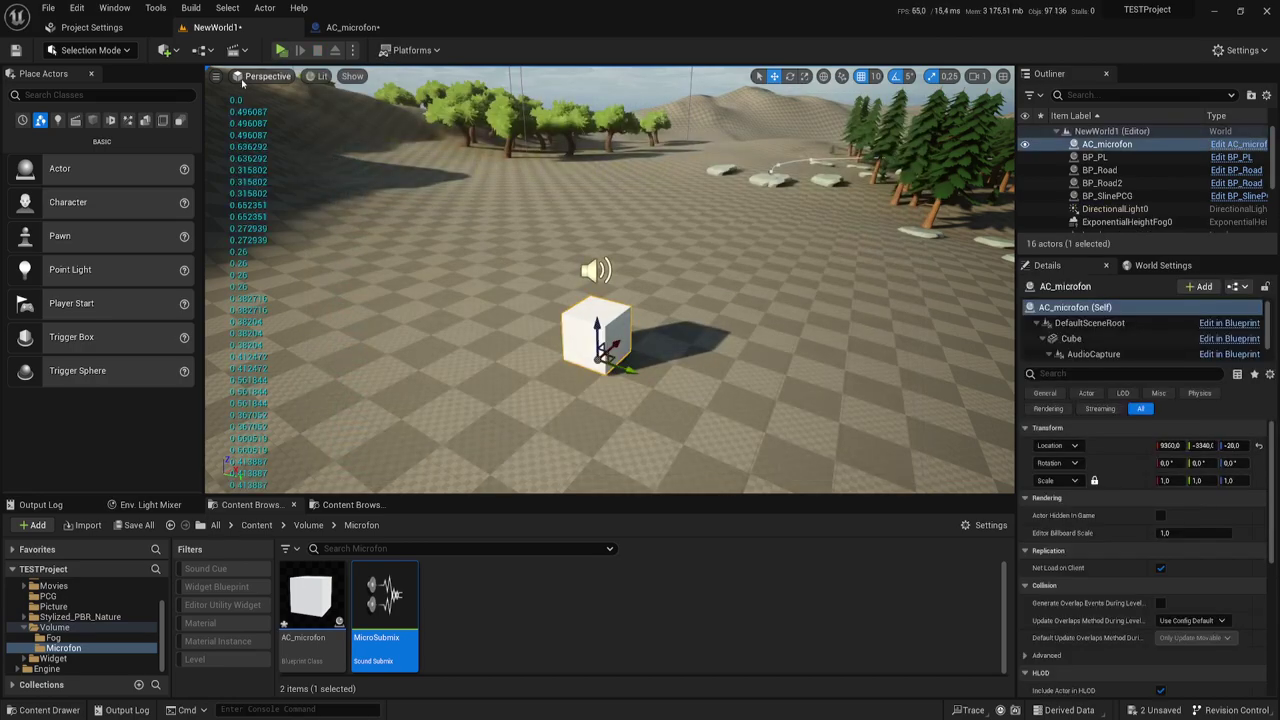
click(352, 27)
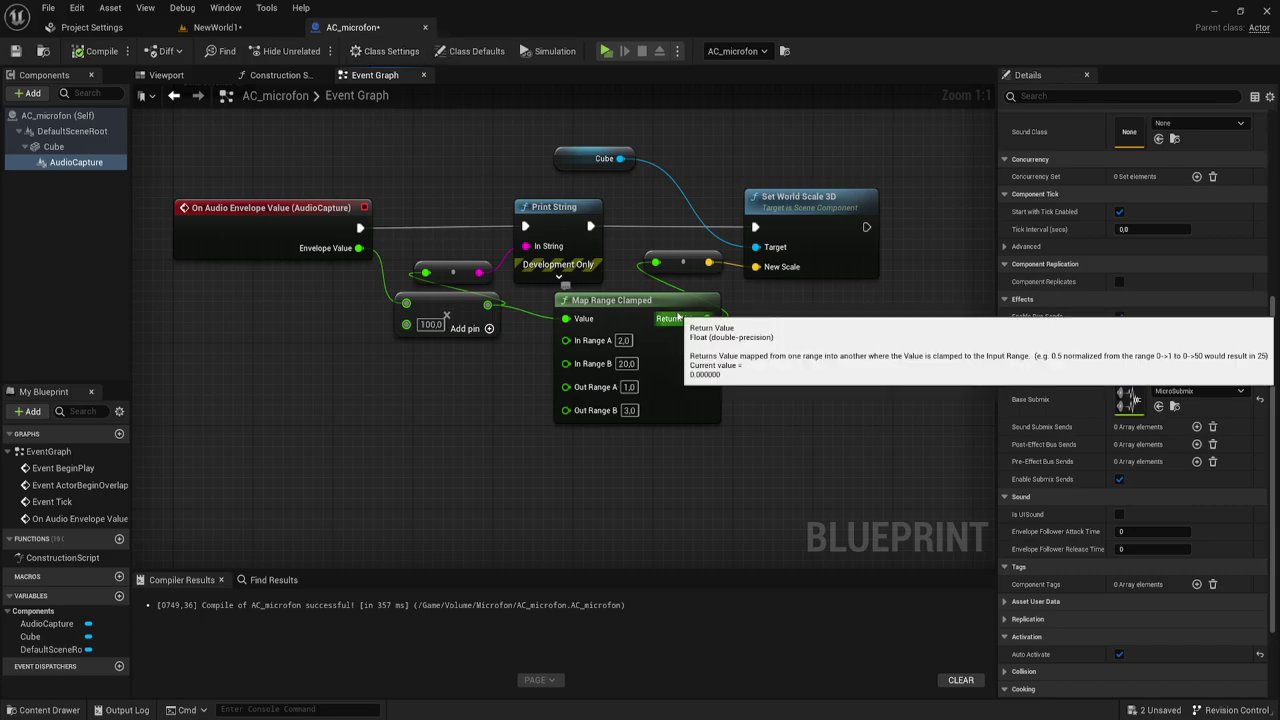
- Select DefaultSceneRoot and open AC_microfon's Viewport, pulling the camera back from the cube
right_drag(784, 351, 672, 372)
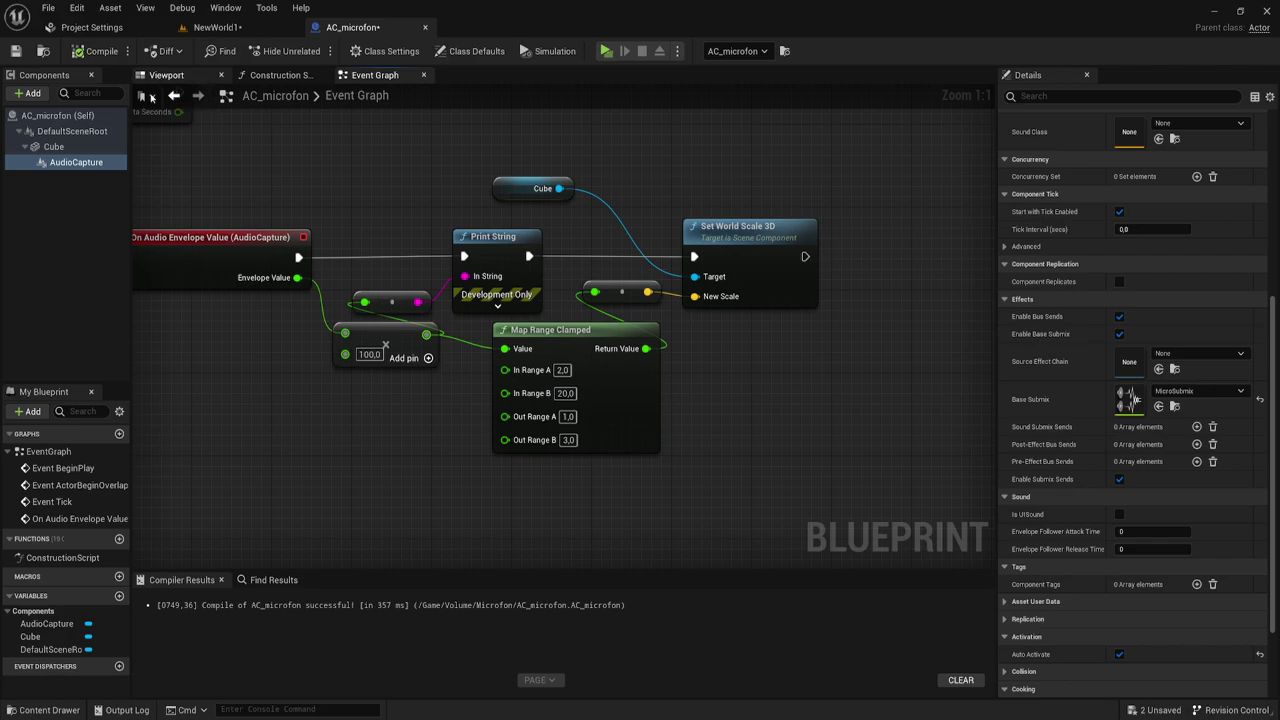
ctrl+click(46, 163)
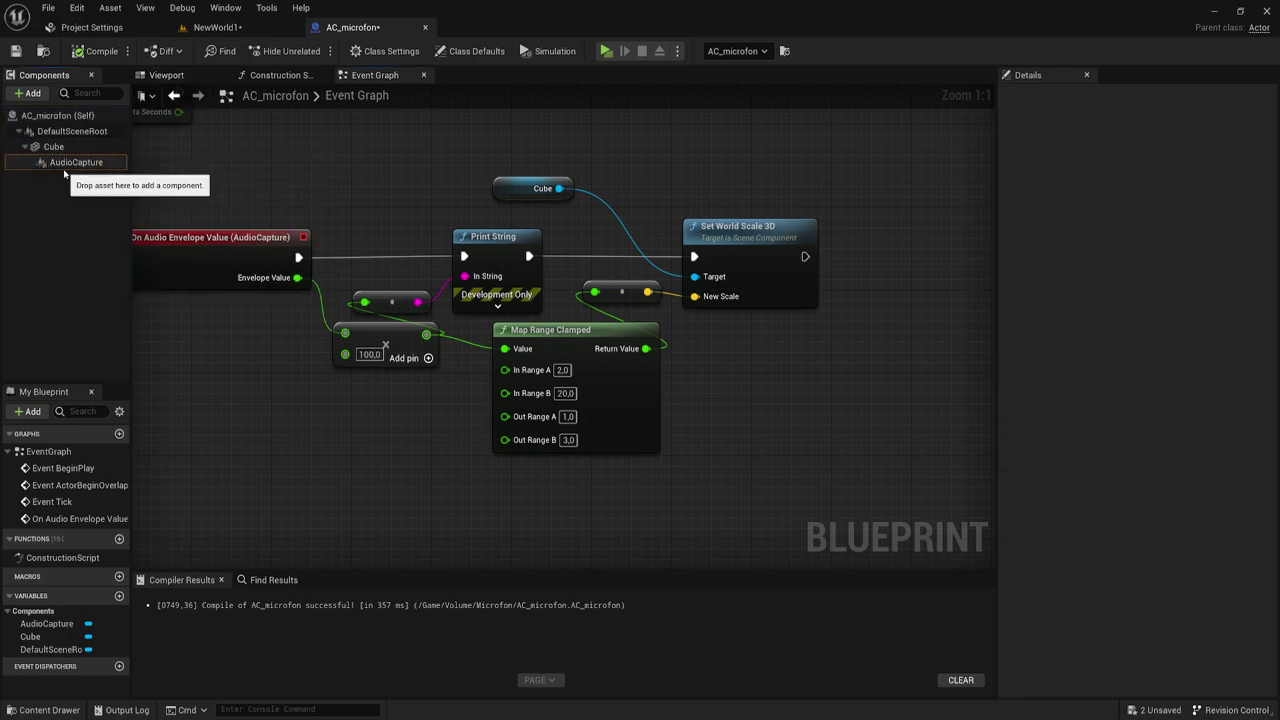
click(72, 131)
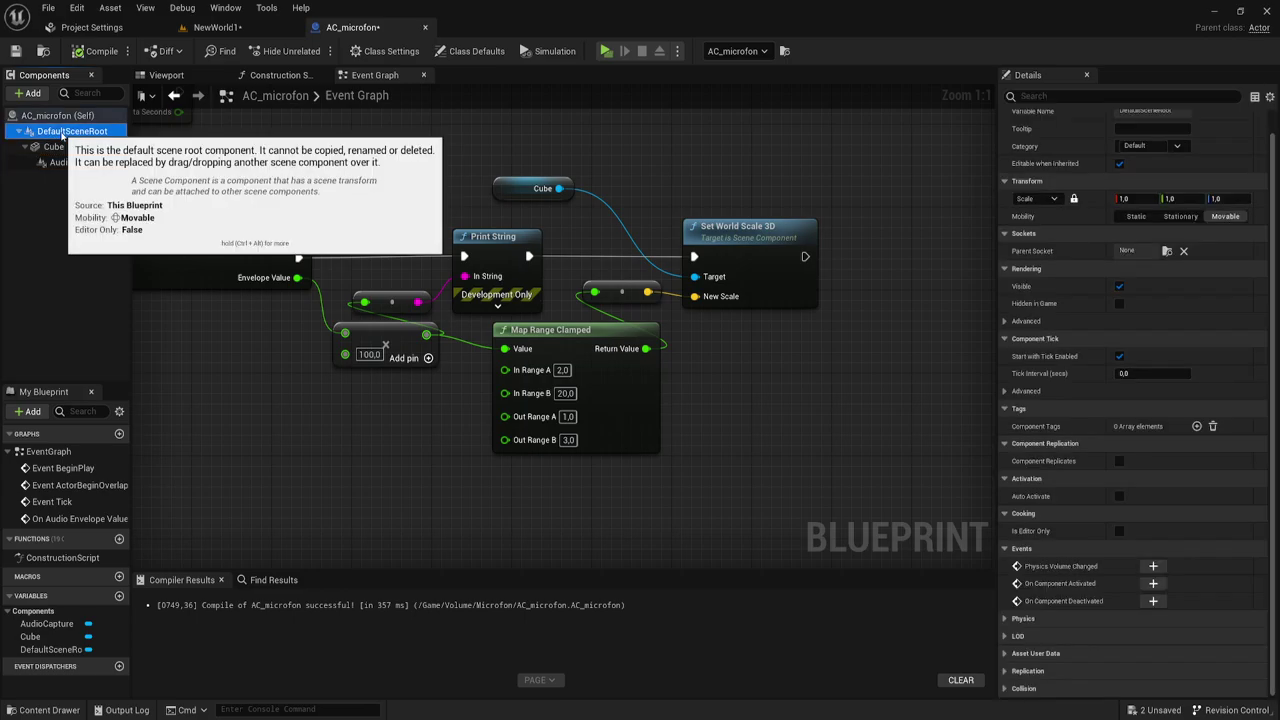
click(166, 75)
drag(700, 380, 770, 460)
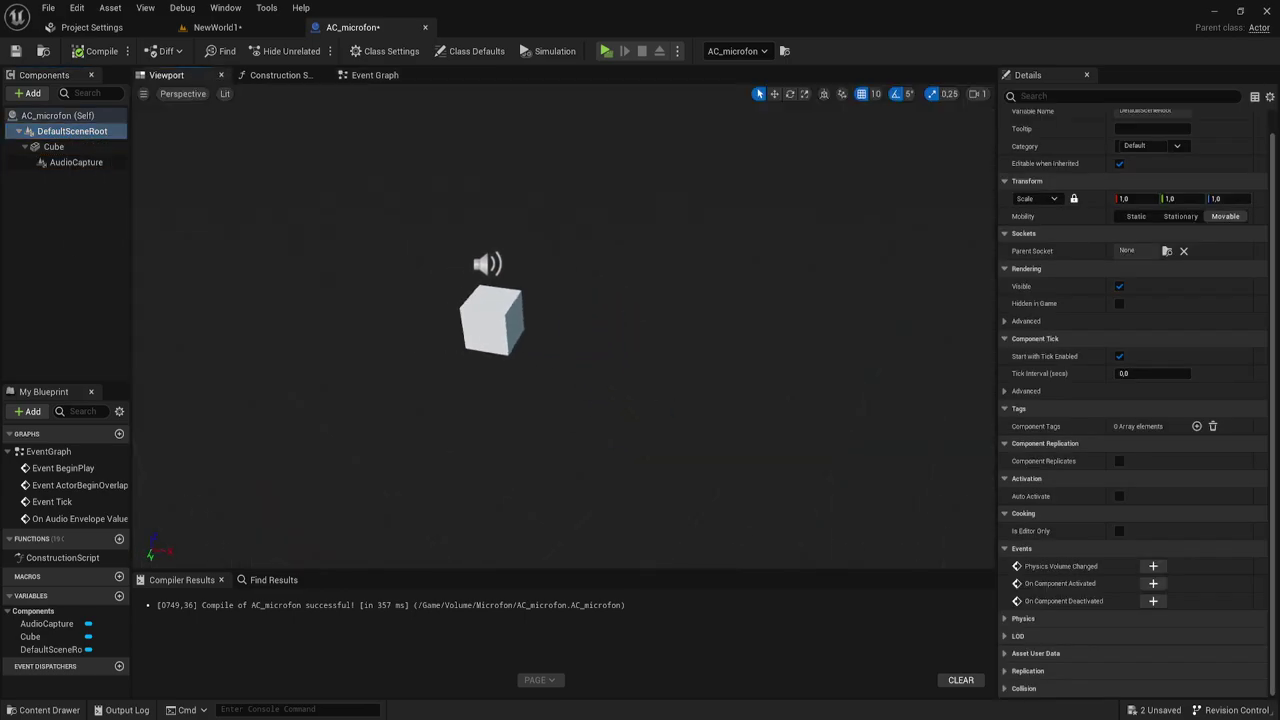
- Add a Scene component under the Cube component
click(53, 147)
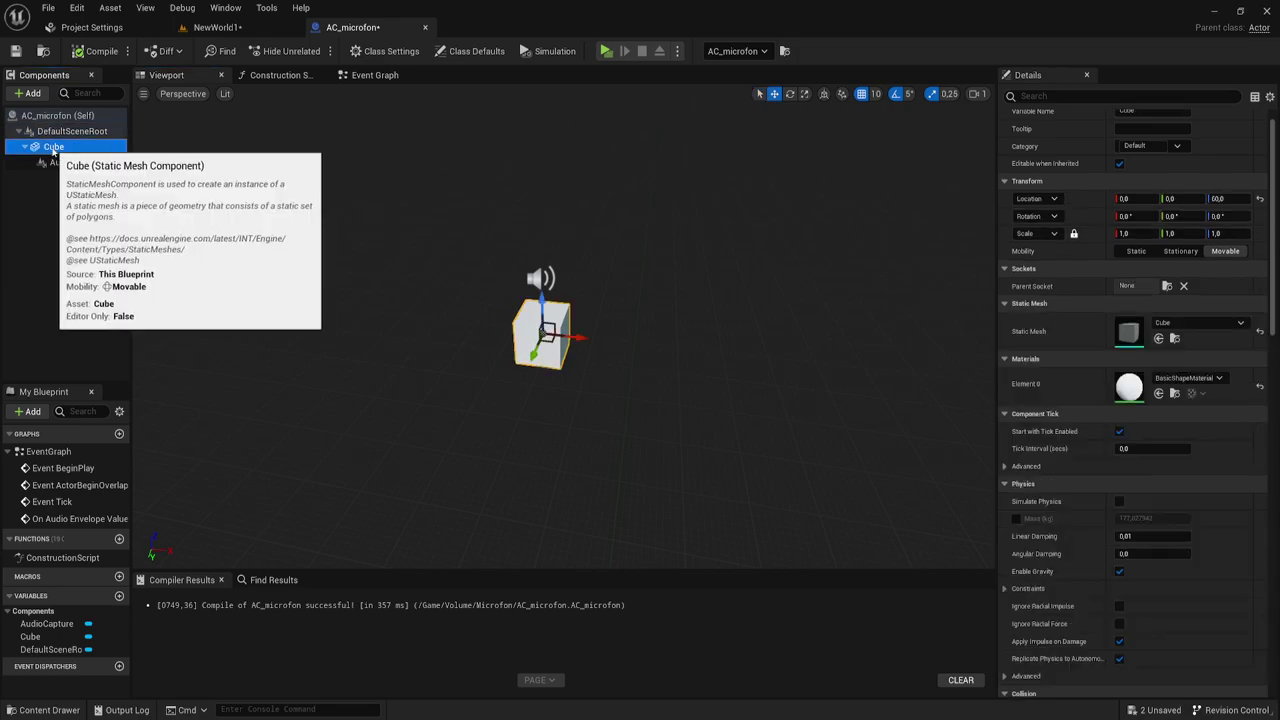
click(30, 93)
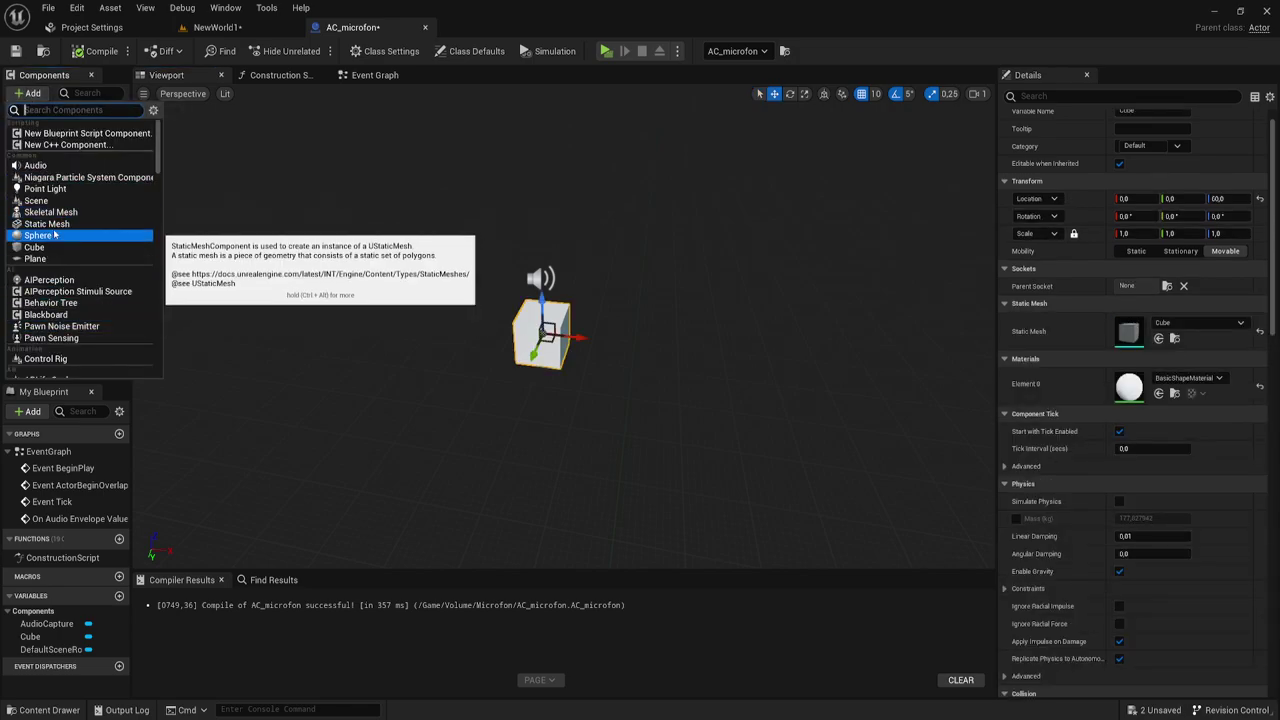
click(36, 200)
click(95, 200)
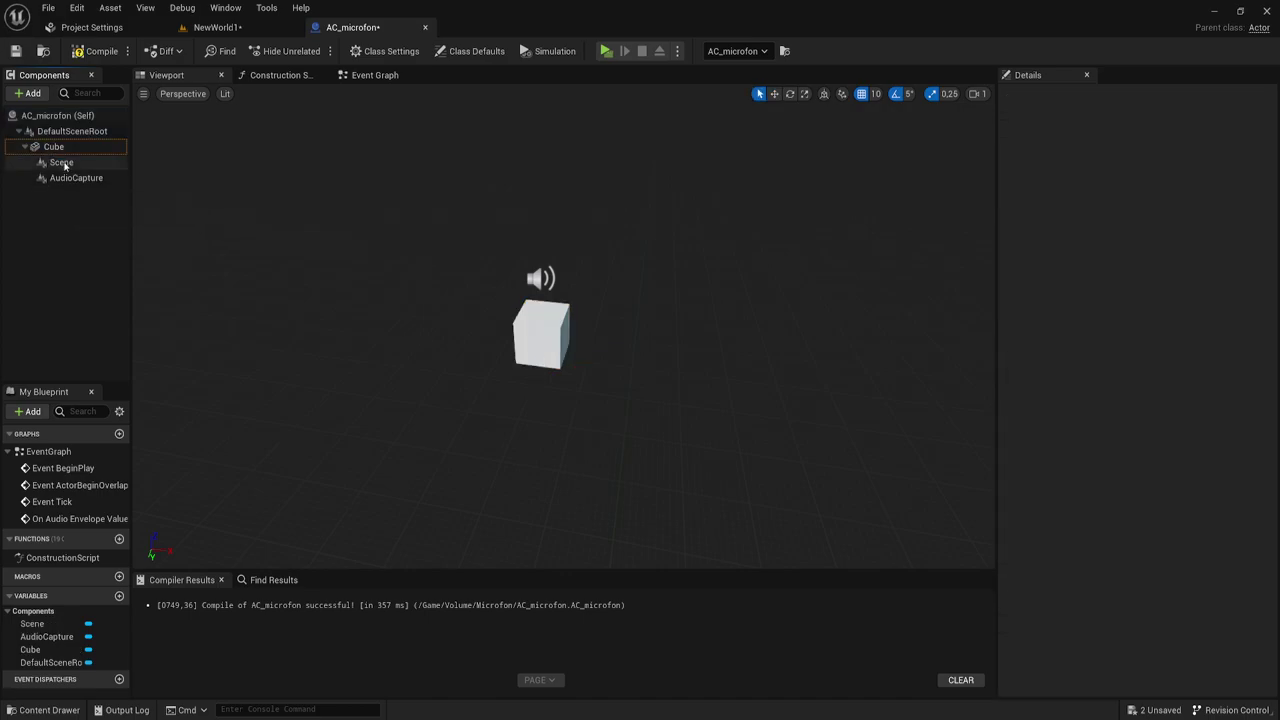
click(62, 164)
- Add a Cube1 mesh component beneath the new Scene
click(27, 93)
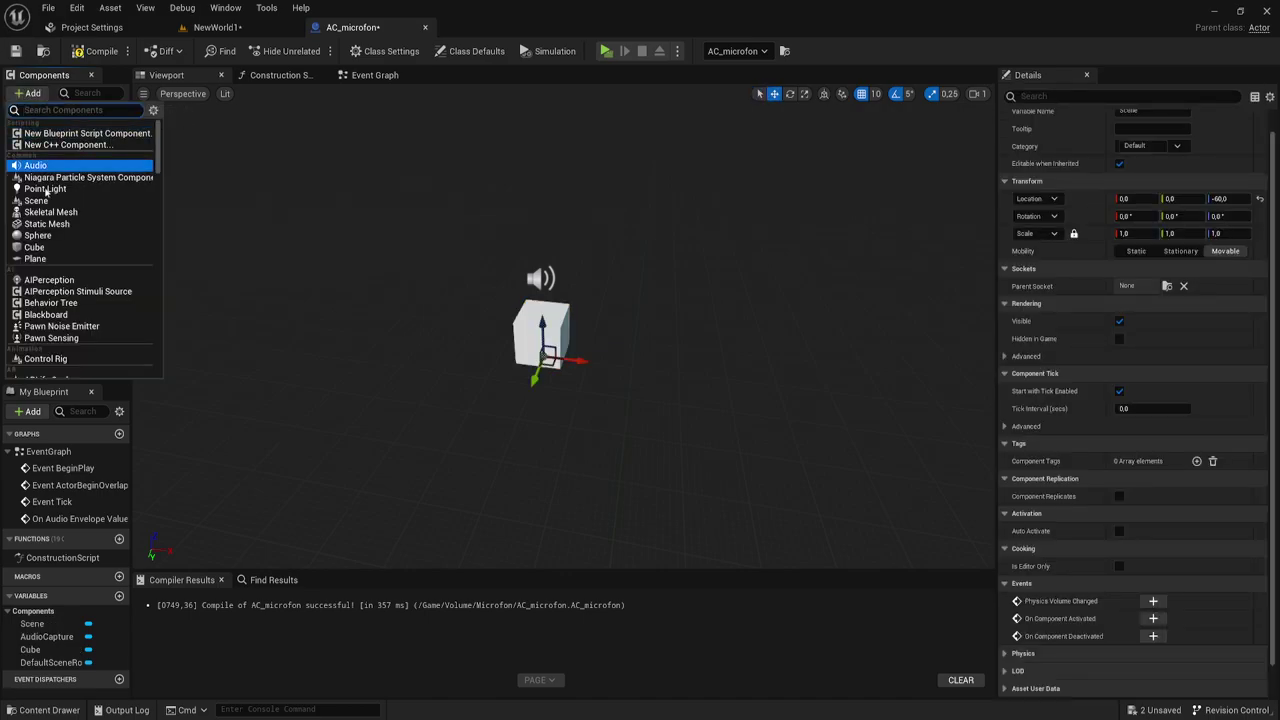
key(Escape)
click(58, 256)
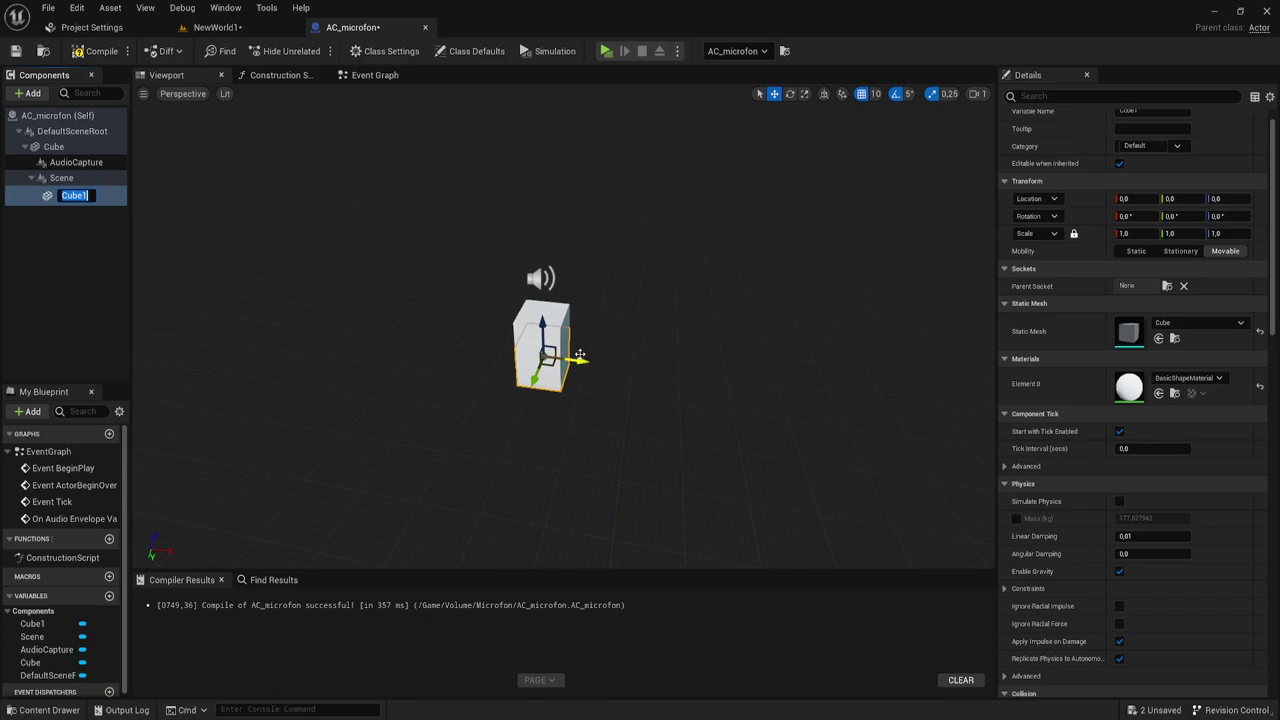
click(659, 405)
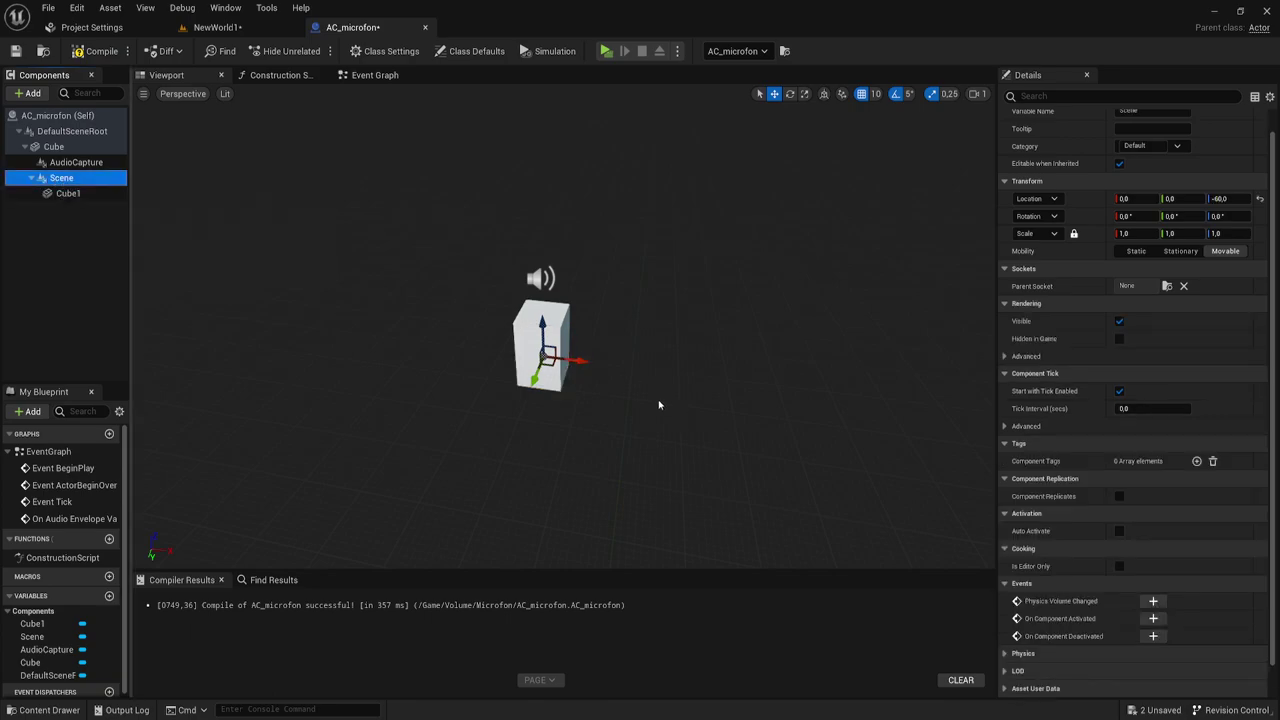
- Move Scene out along X, raise Cube1 and stretch it into a tall panel with Z scale 7
drag(570, 360, 713, 359)
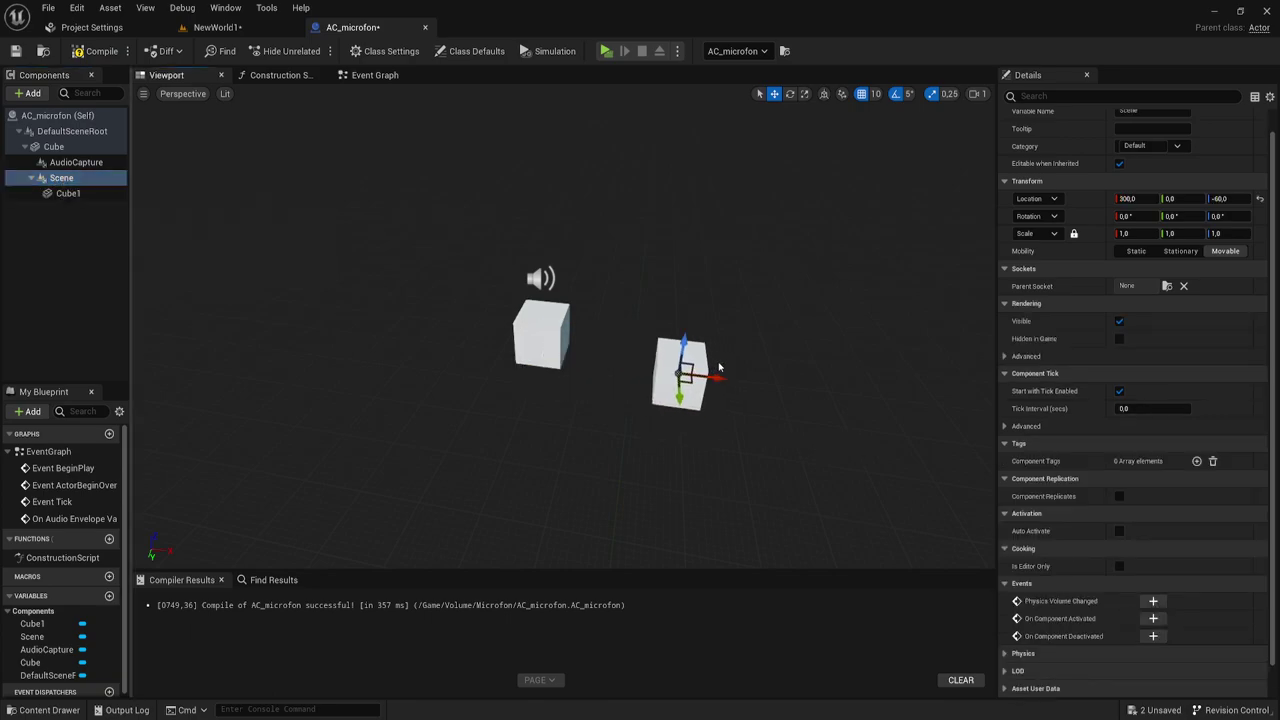
click(68, 193)
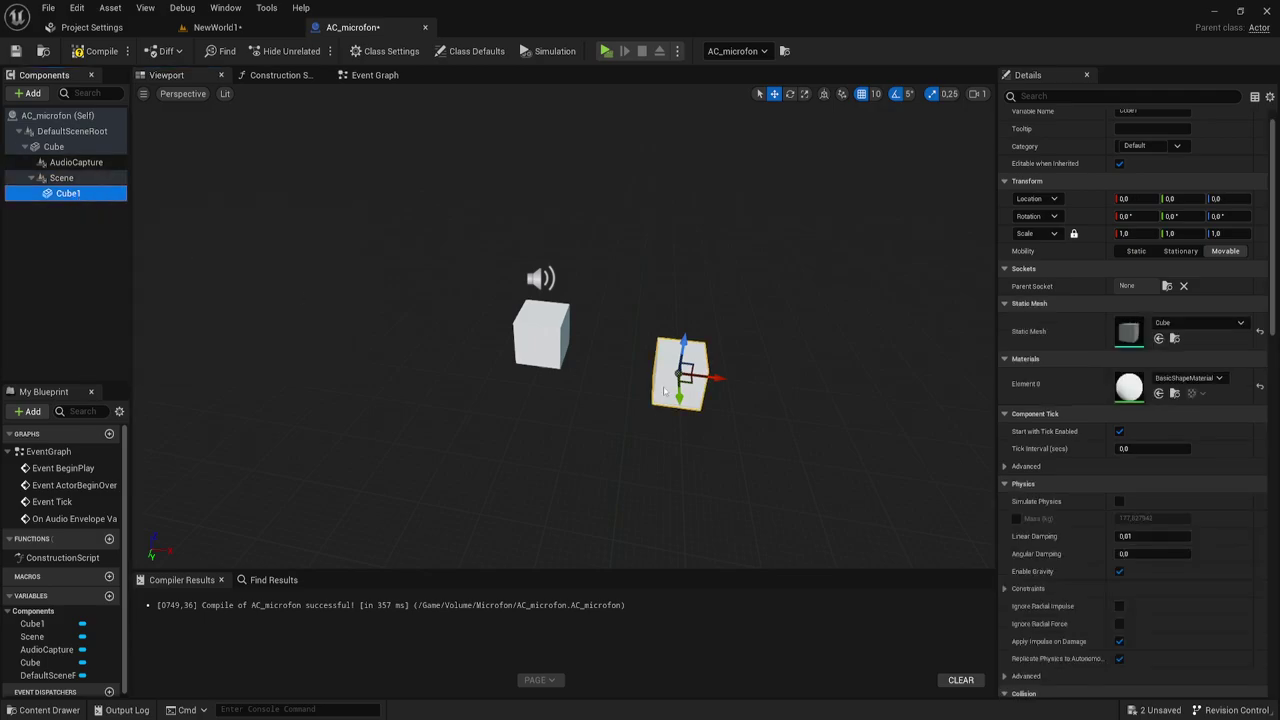
mouse_move(683, 344)
mouse_down()
mouse_move(740, 203)
mouse_move(850, 228)
mouse_up()
key(r)
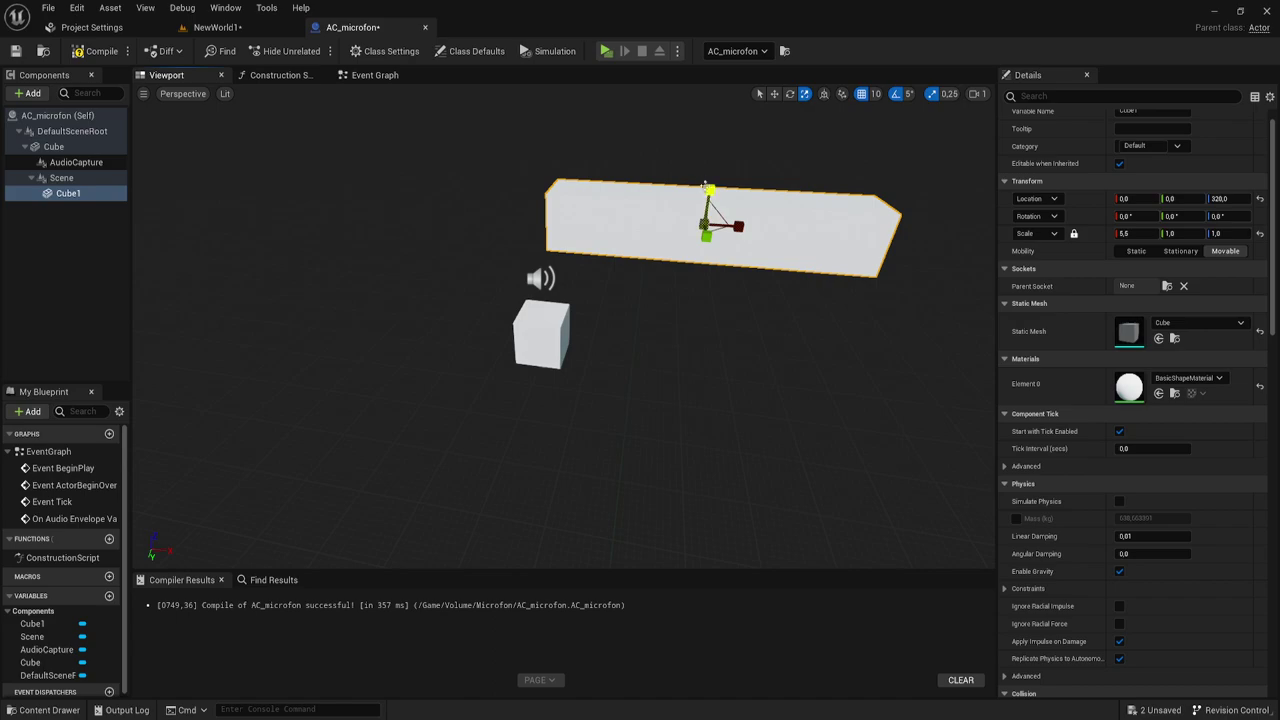
drag(706, 188, 704, 194)
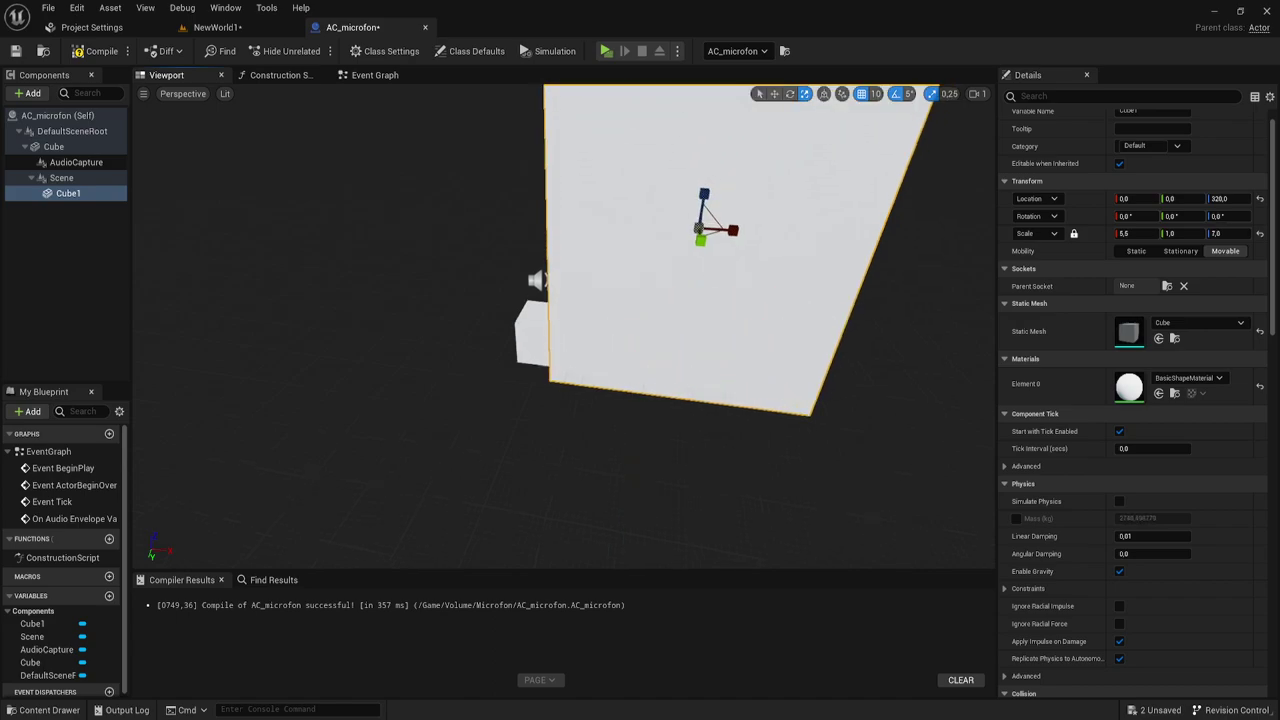
key(f)
key(w)
drag(580, 350, 688, 341)
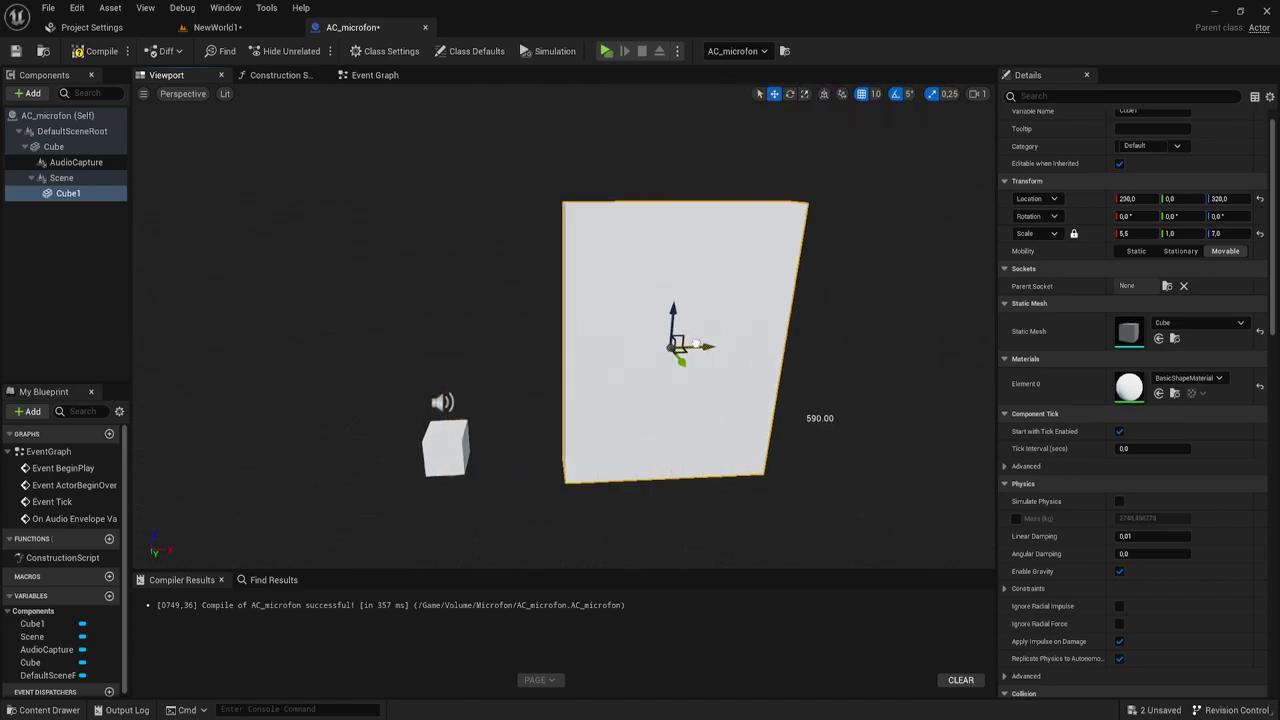
- Lift the slab to 360, move Scene to X 710, and shift the slab so the pivot sits at its edge
click(62, 177)
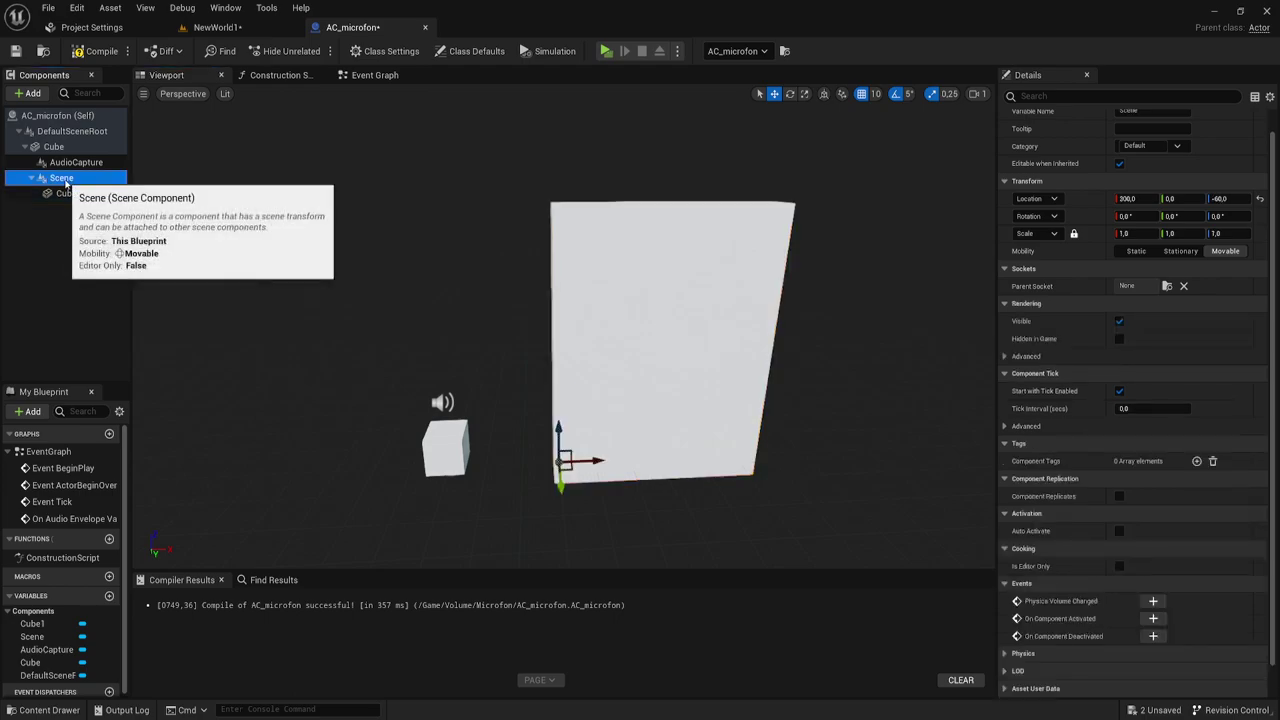
mouse_move(560, 330)
right_down()
mouse_move(600, 300)
mouse_move(346, 368)
right_up()
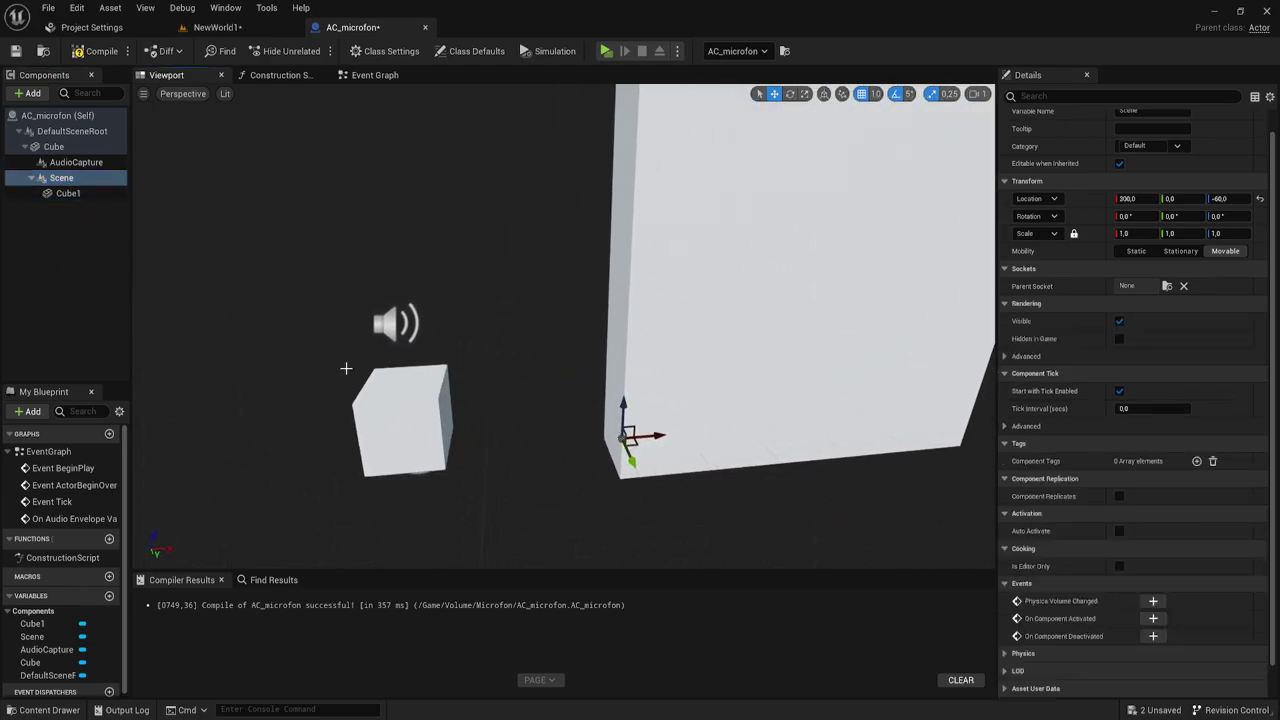
click(68, 193)
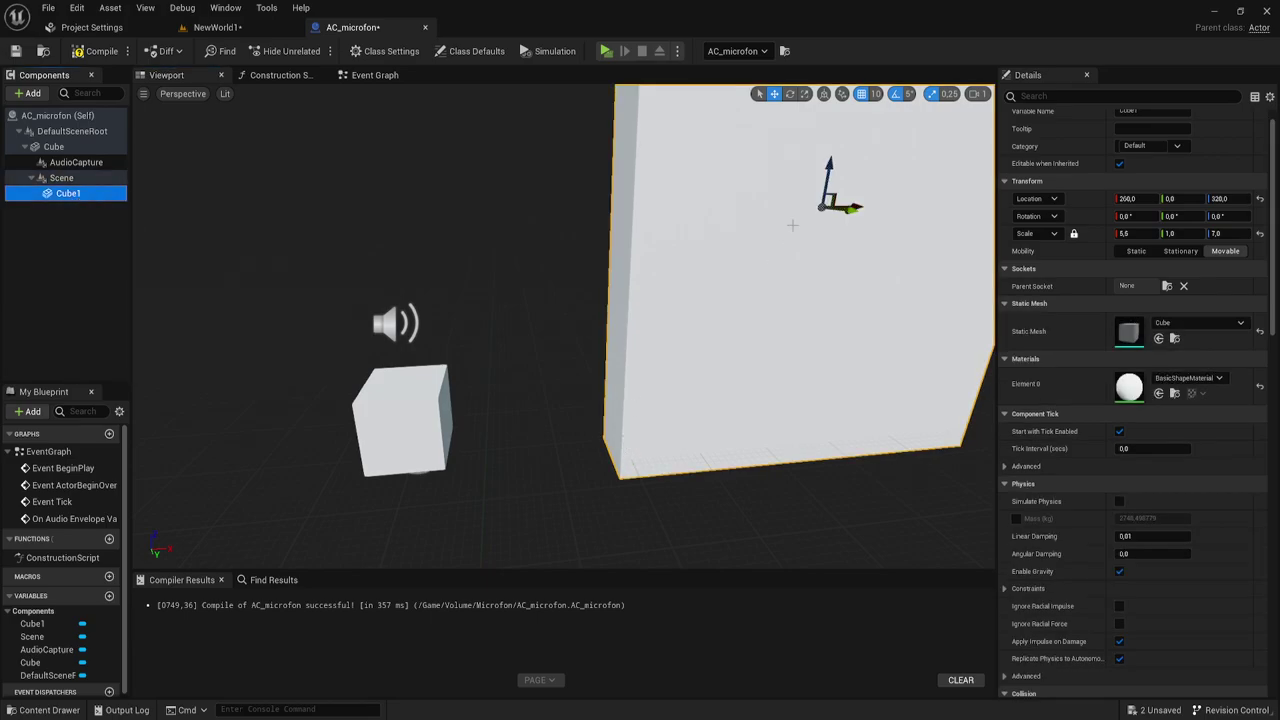
drag(831, 162, 833, 128)
scroll(833, 128, down, 4)
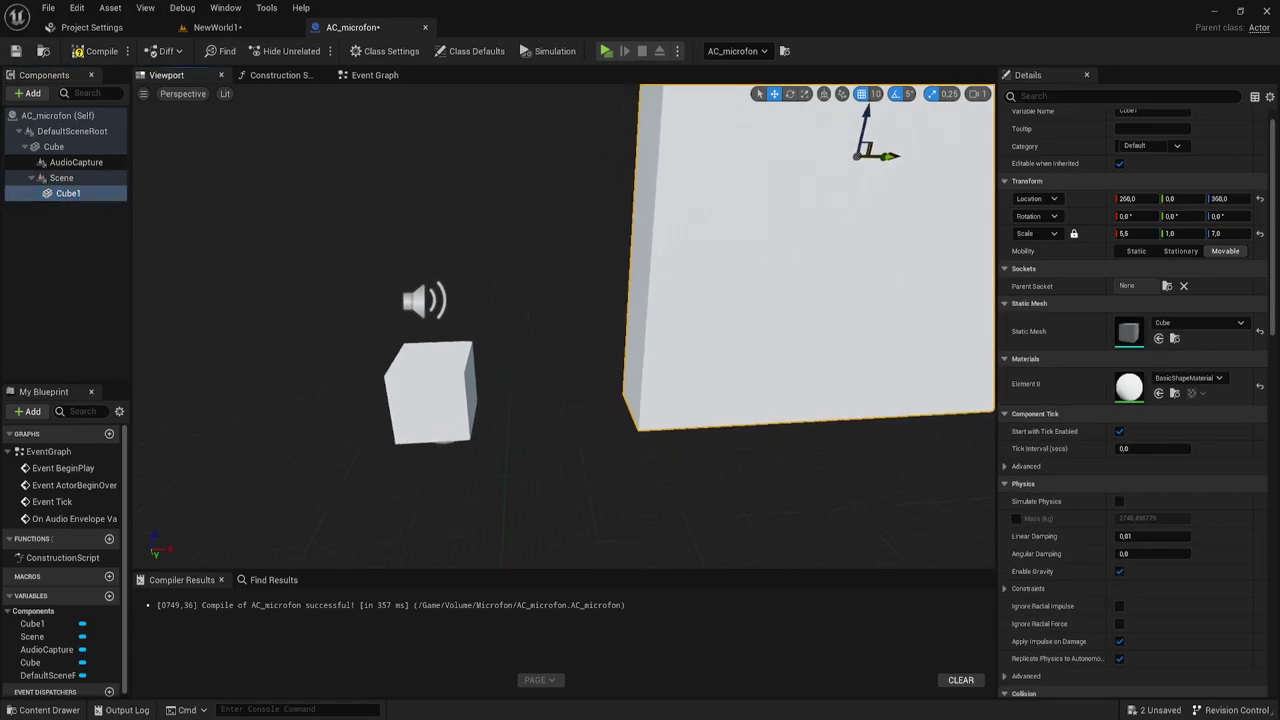
scroll(626, 250, down, 3)
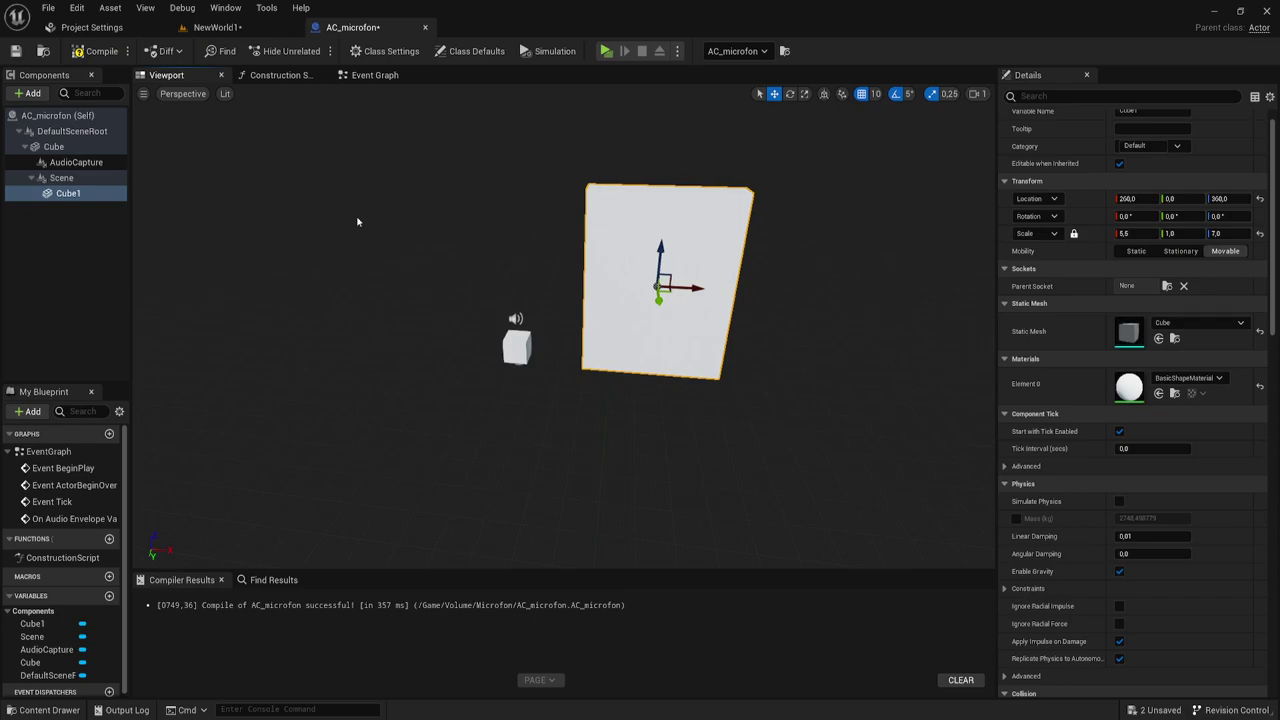
click(61, 177)
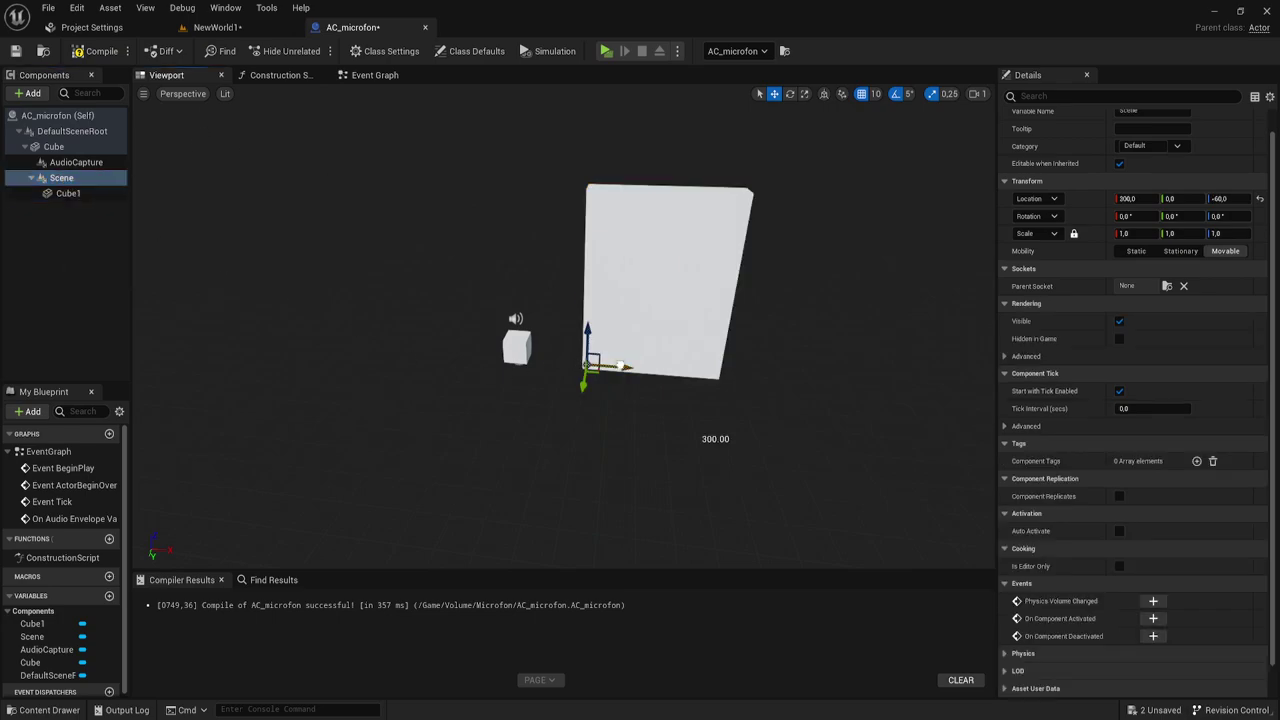
drag(620, 366, 721, 361)
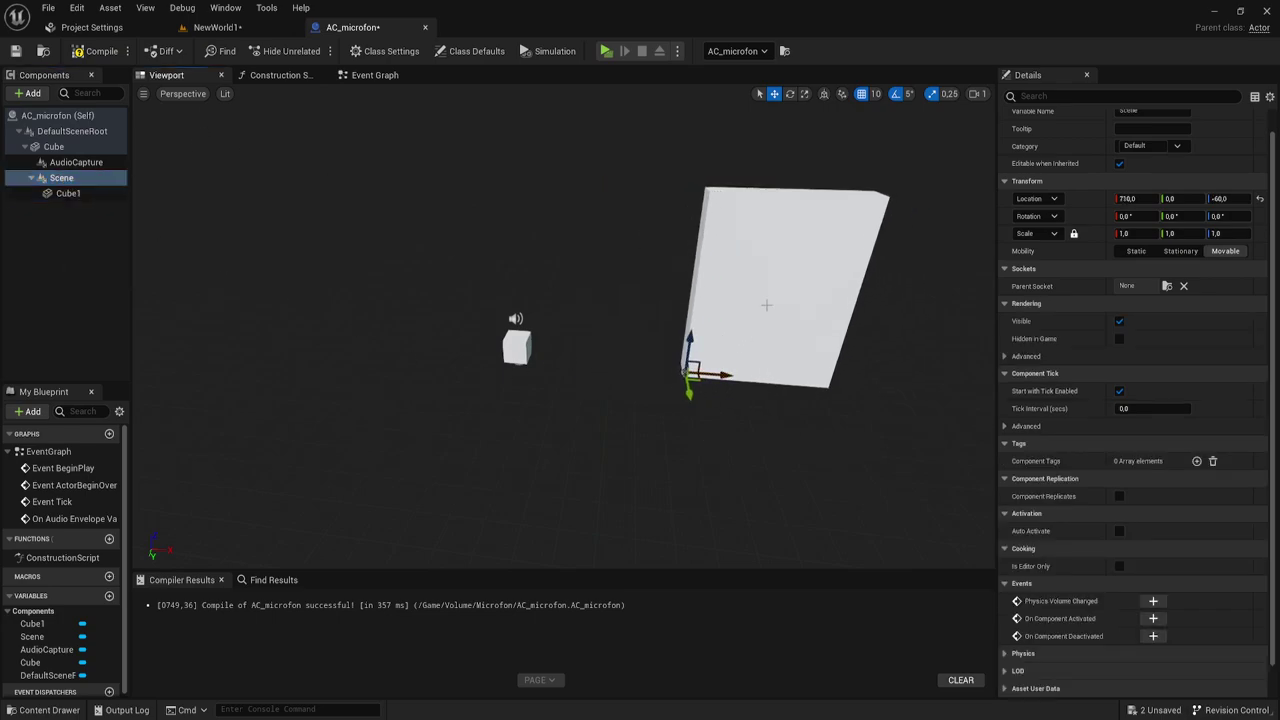
click(766, 305)
drag(806, 293, 656, 275)
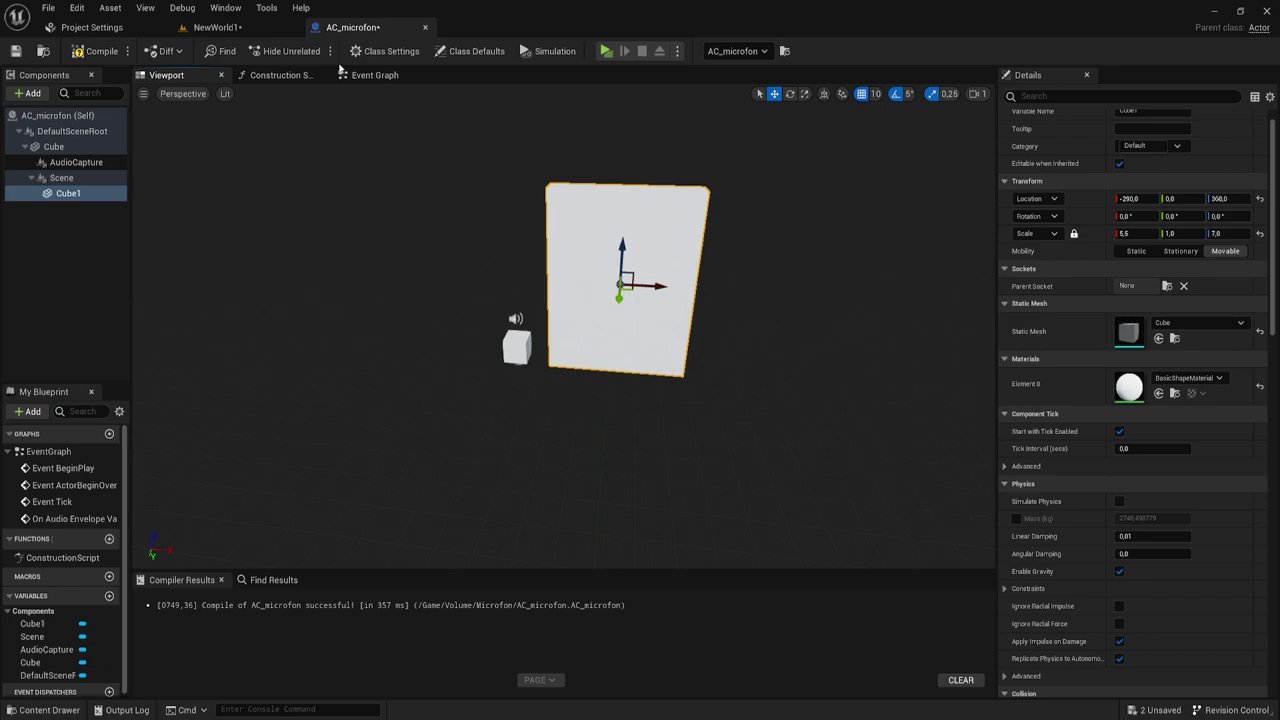
- Test-swing the panel with Scene's Z rotation, then reset the rotation to 0
click(62, 178)
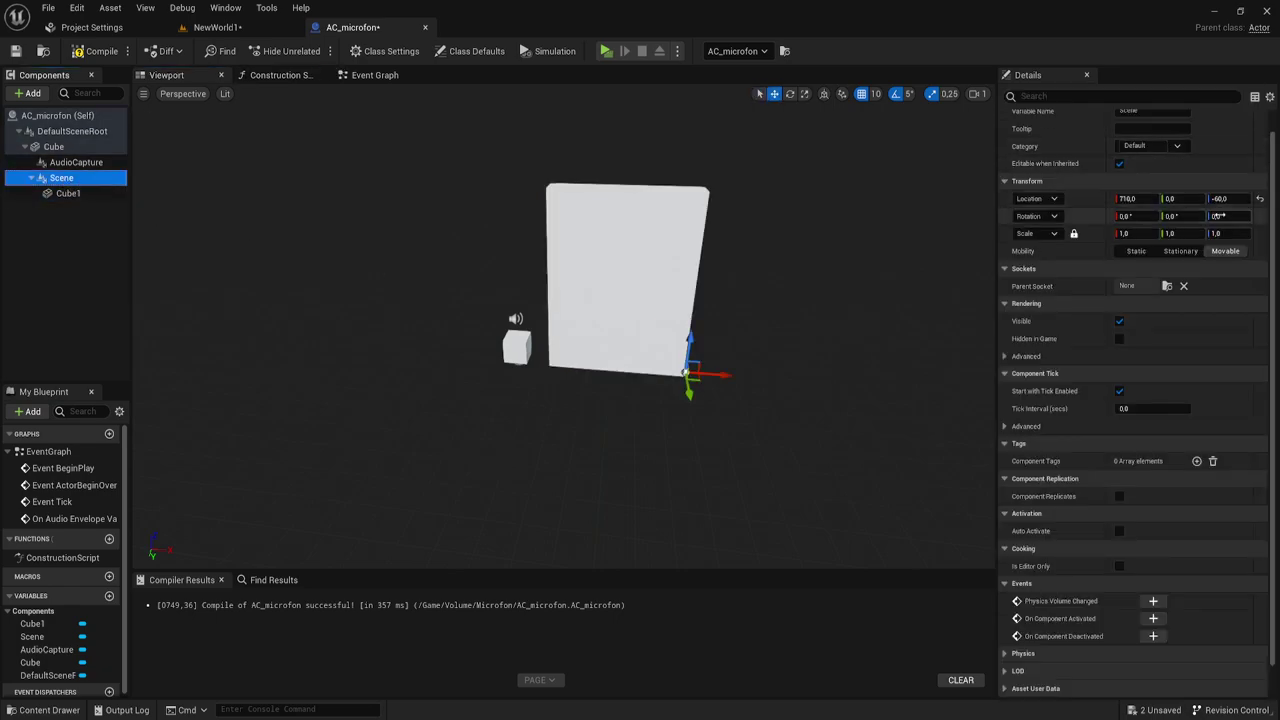
click(1228, 216)
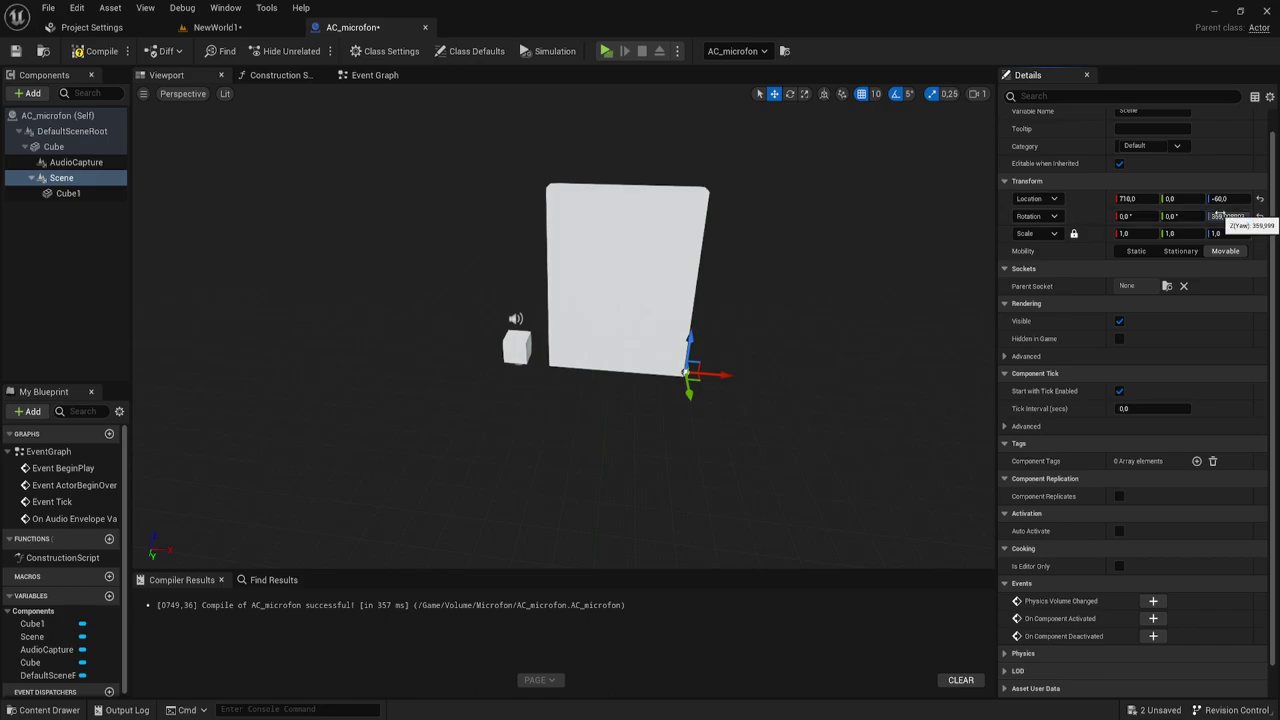
click(1228, 216)
drag(1228, 216, 1228, 216)
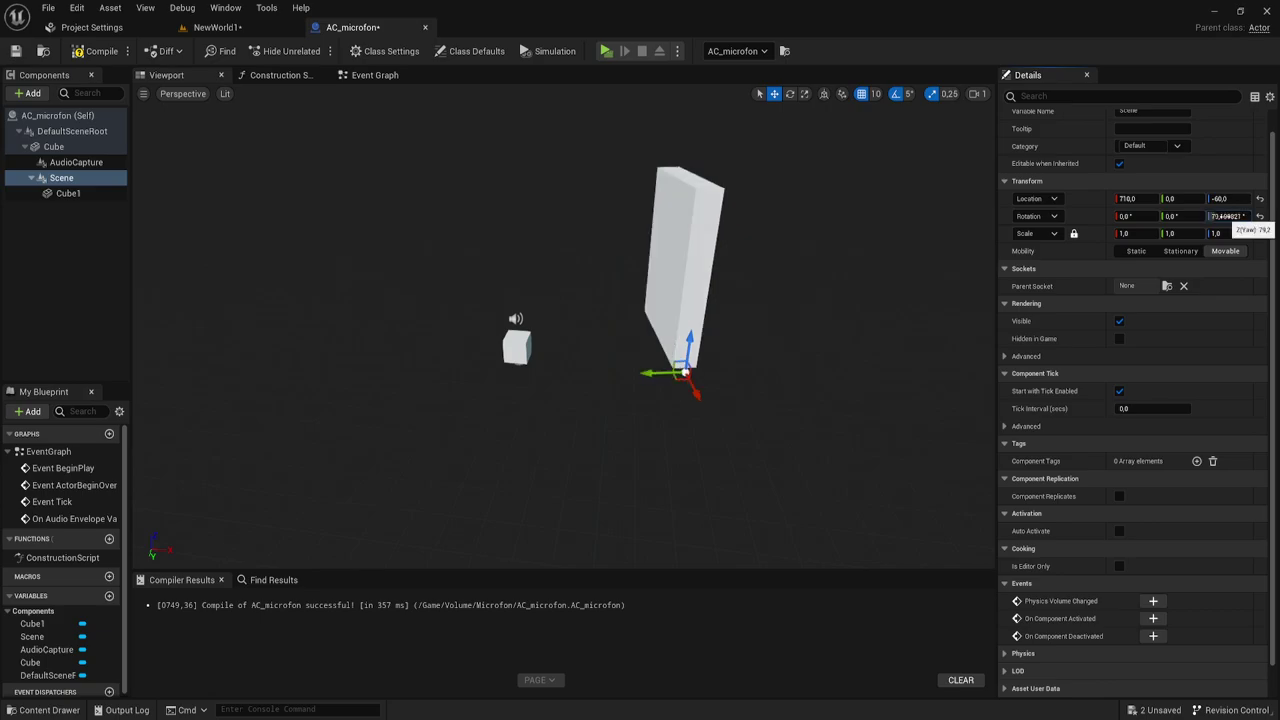
click(1259, 216)
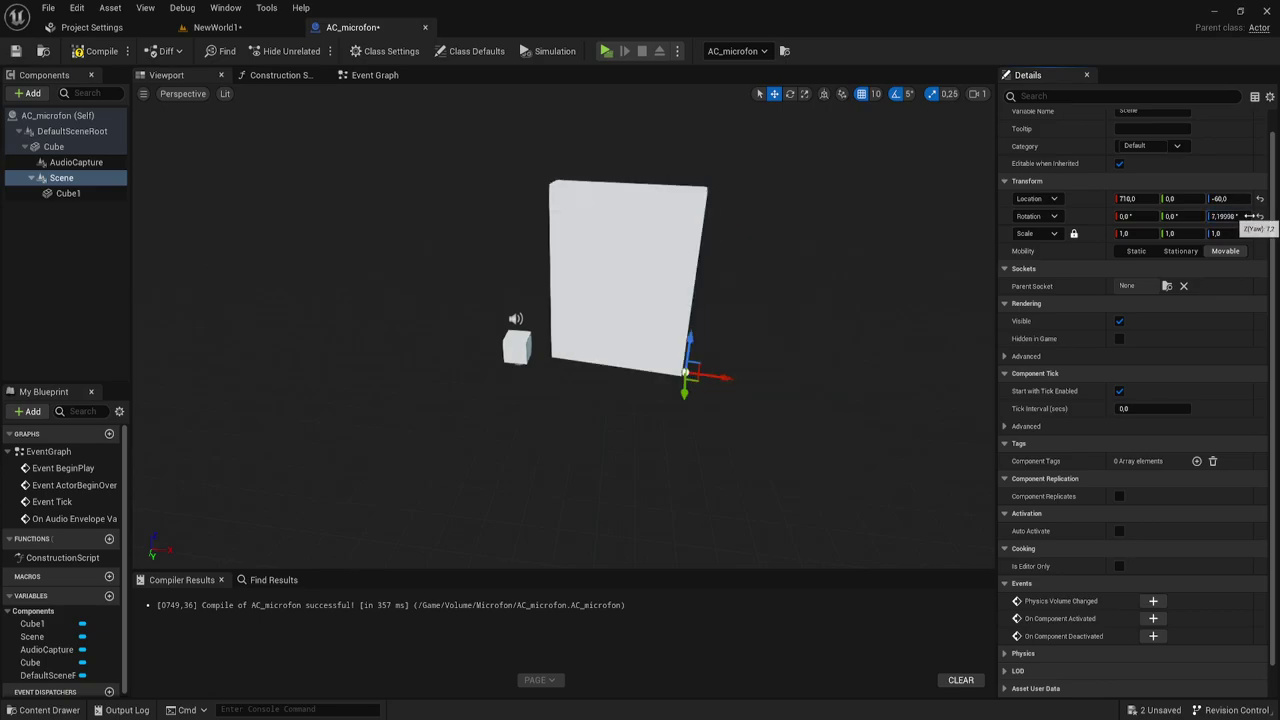
click(370, 75)
- Add a Branch node wired after Set World Scale 3D
right_drag(681, 268, 597, 300)
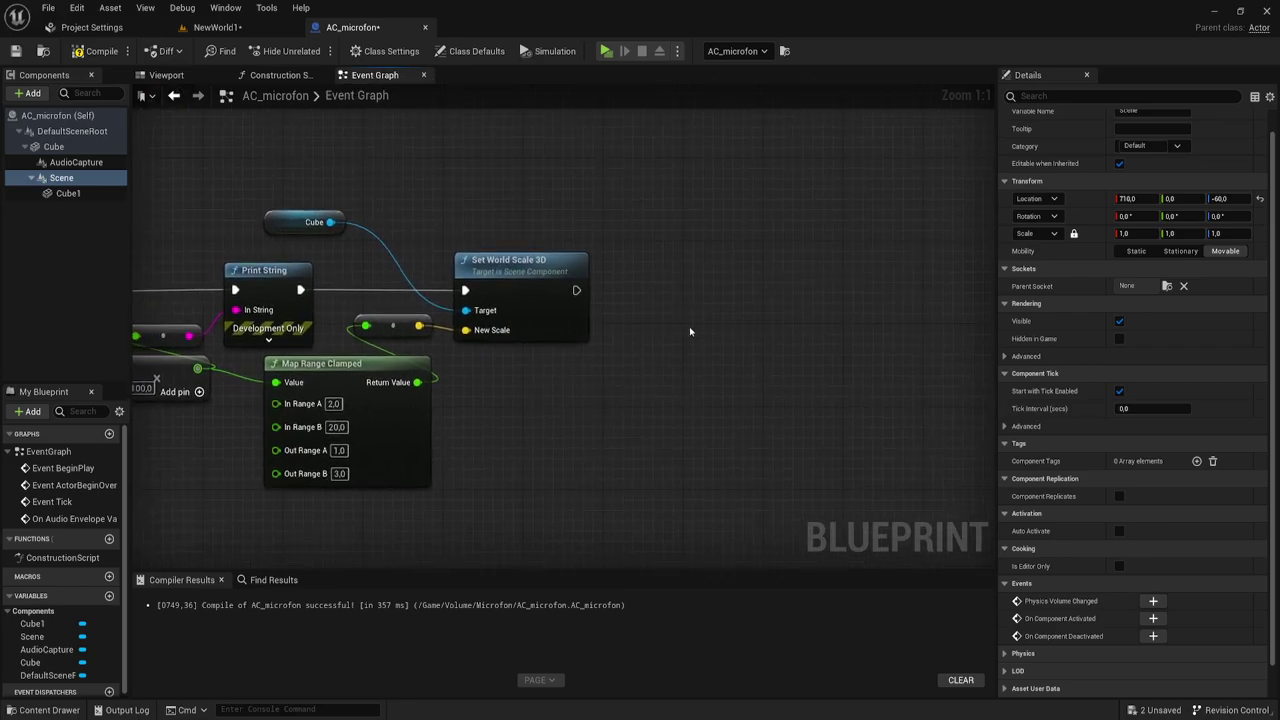
click(589, 254)
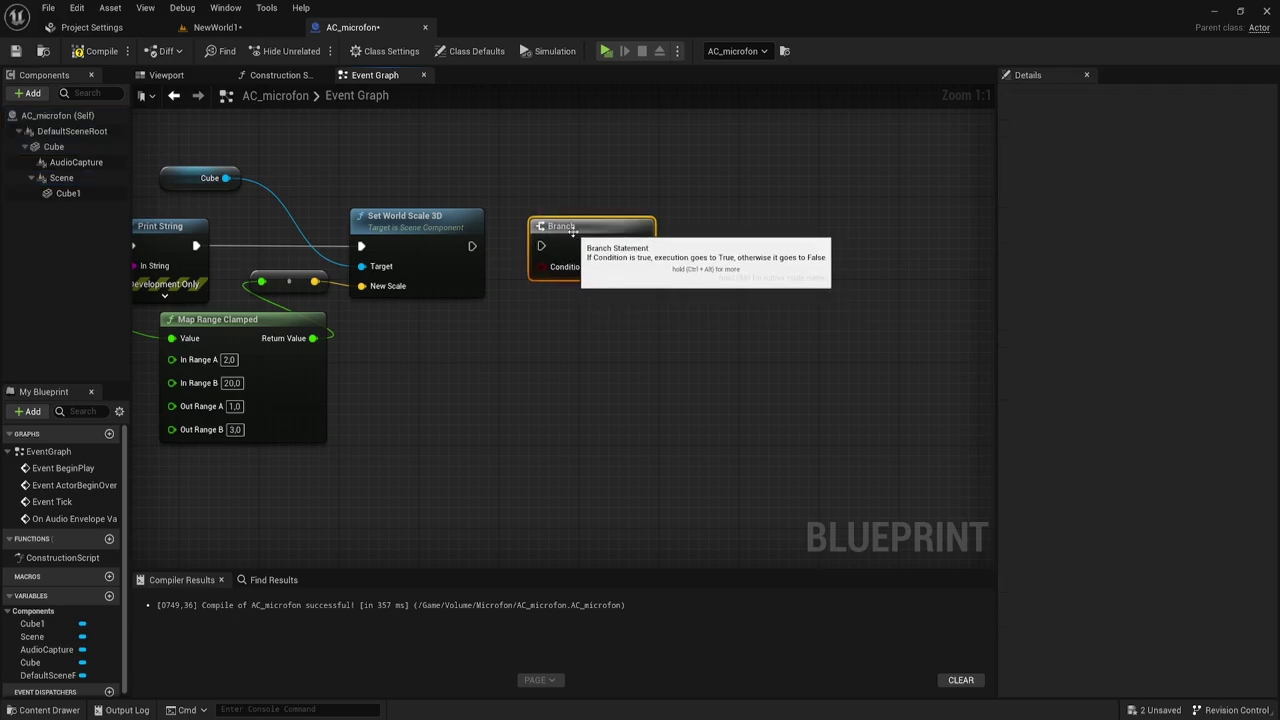
drag(474, 246, 541, 246)
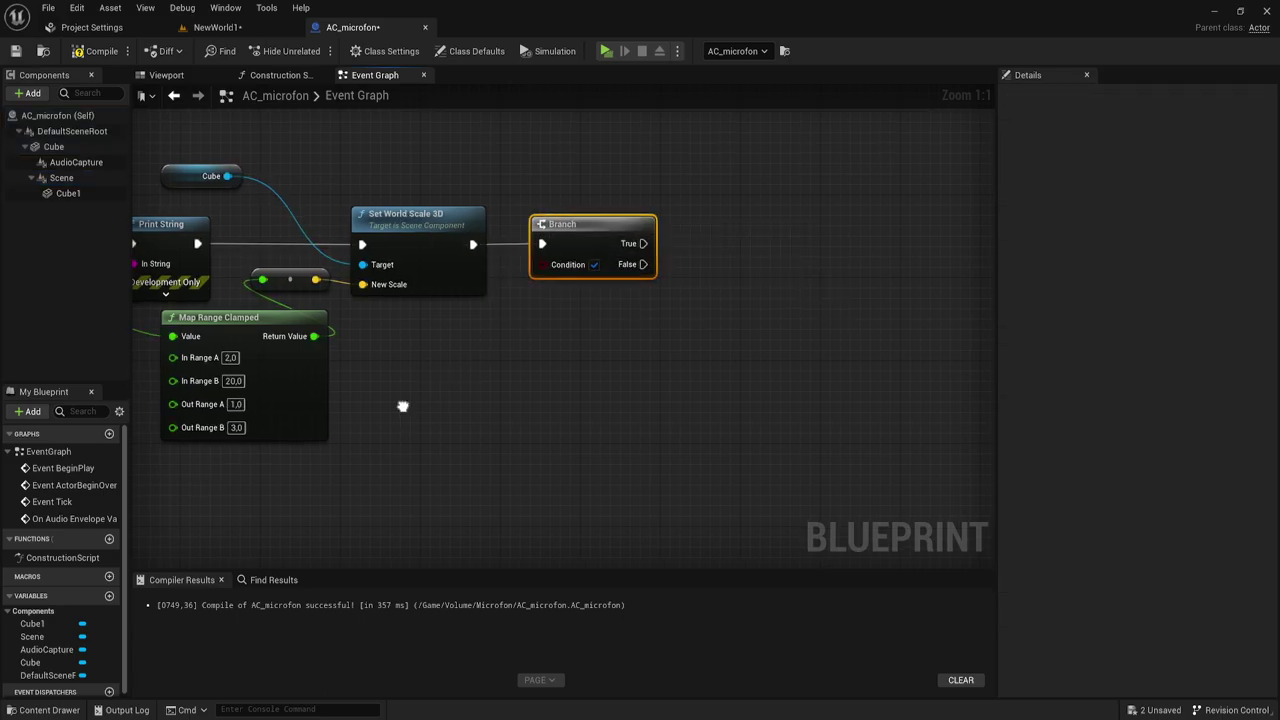
- Add a Greater node off Map Range Clamped's Return Value with B set to 3.0
drag(320, 331, 484, 341)
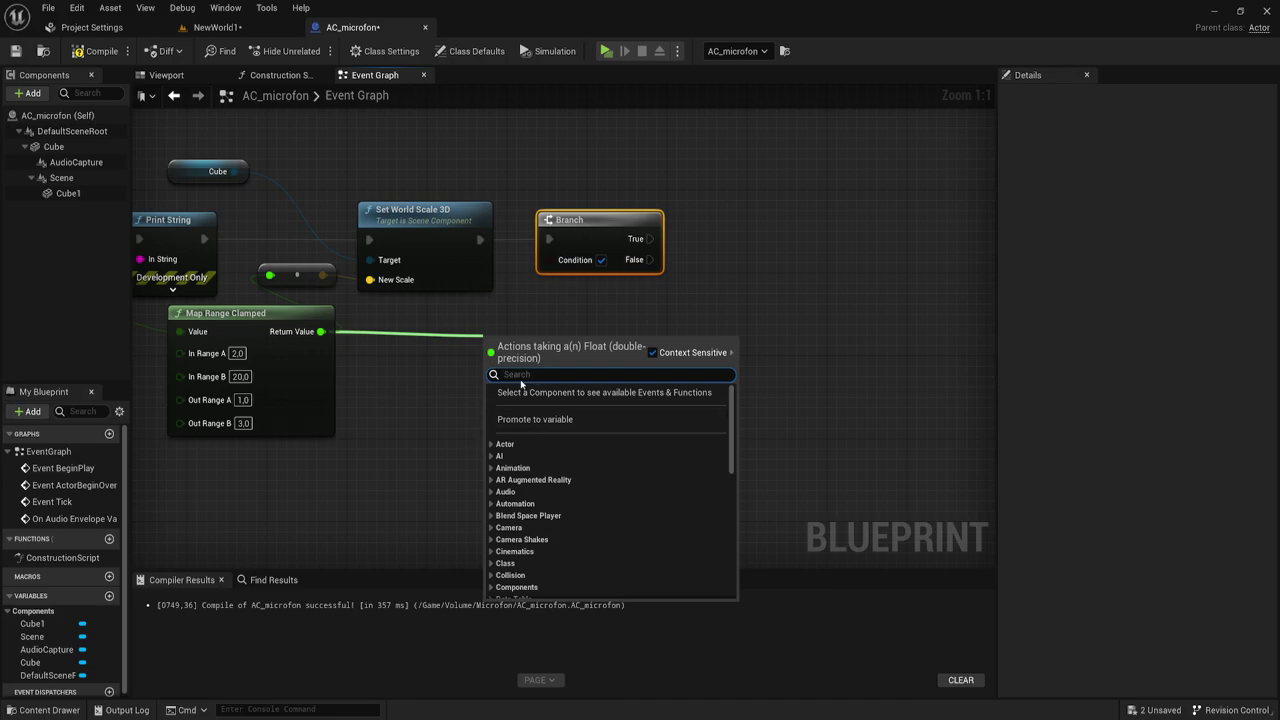
text(>)
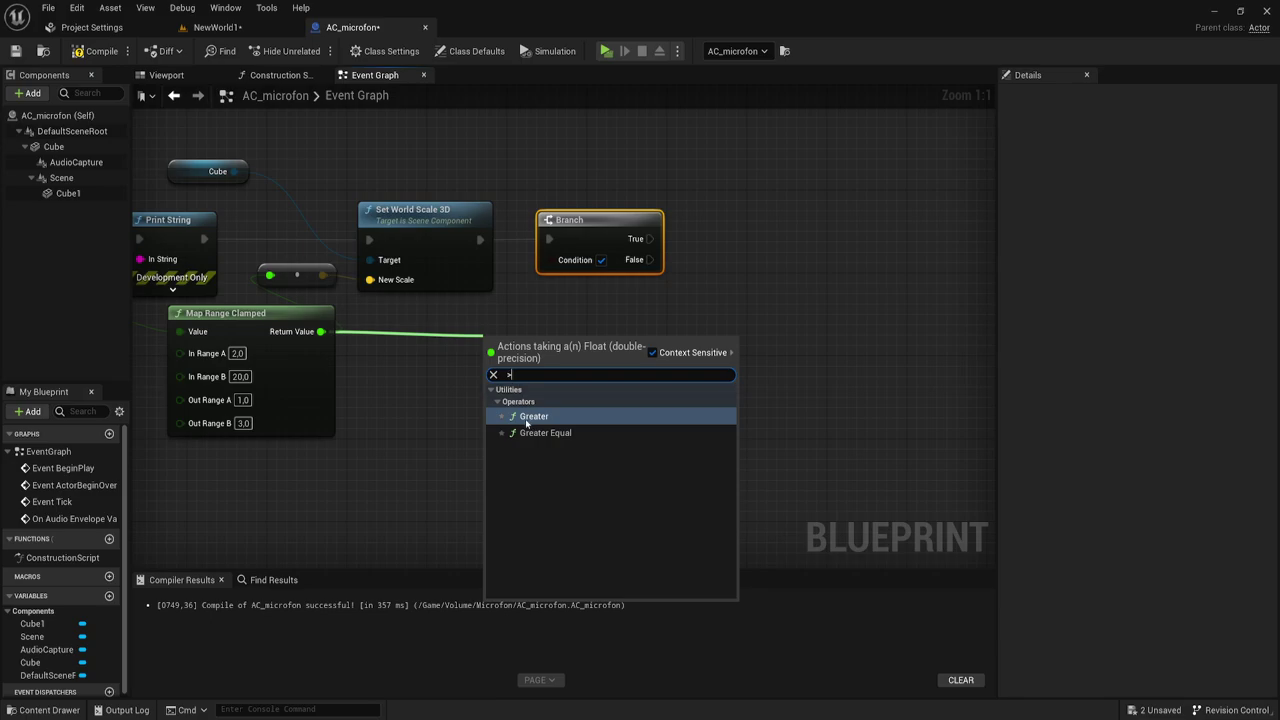
key(Return)
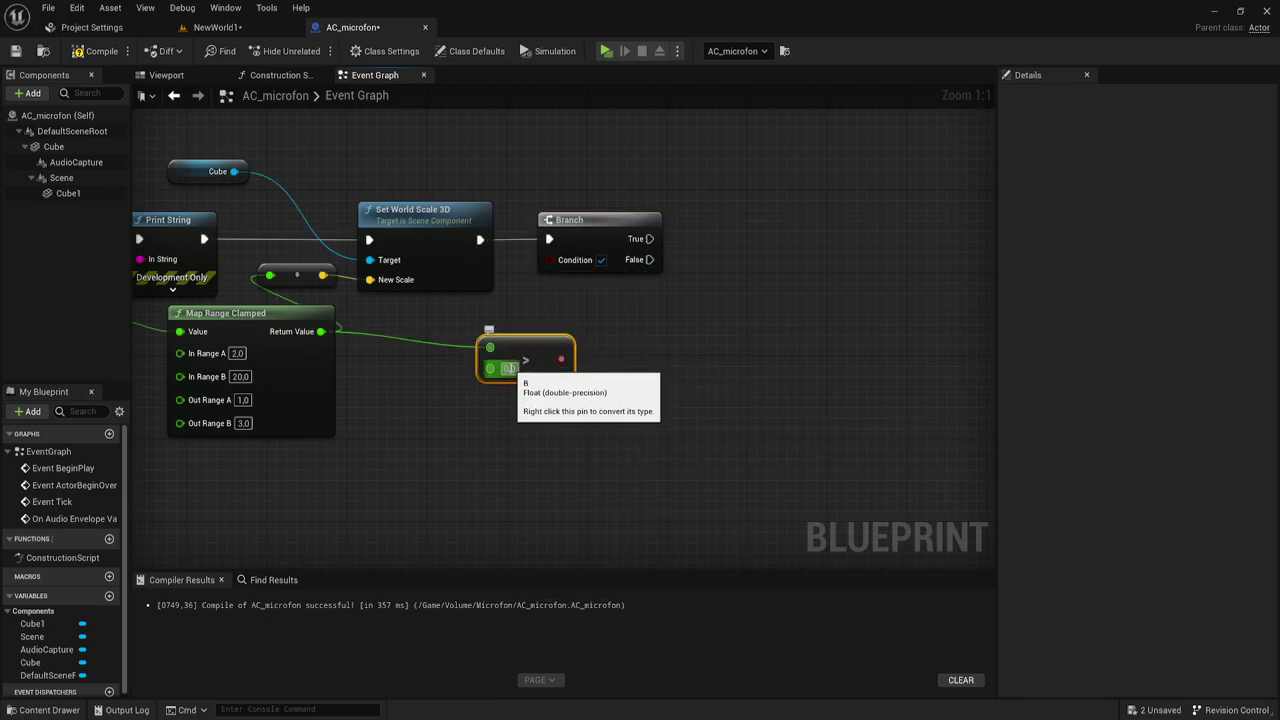
text(1)
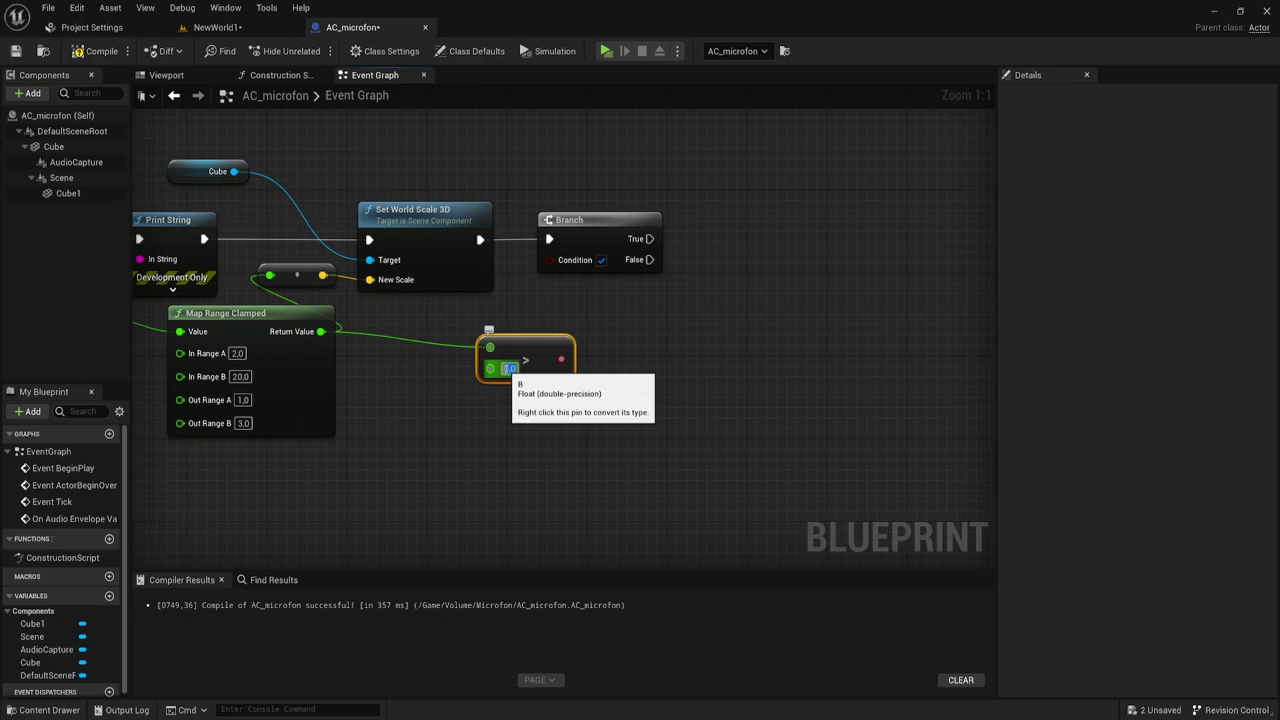
text(3)
key(Return)
drag(561, 360, 549, 259)
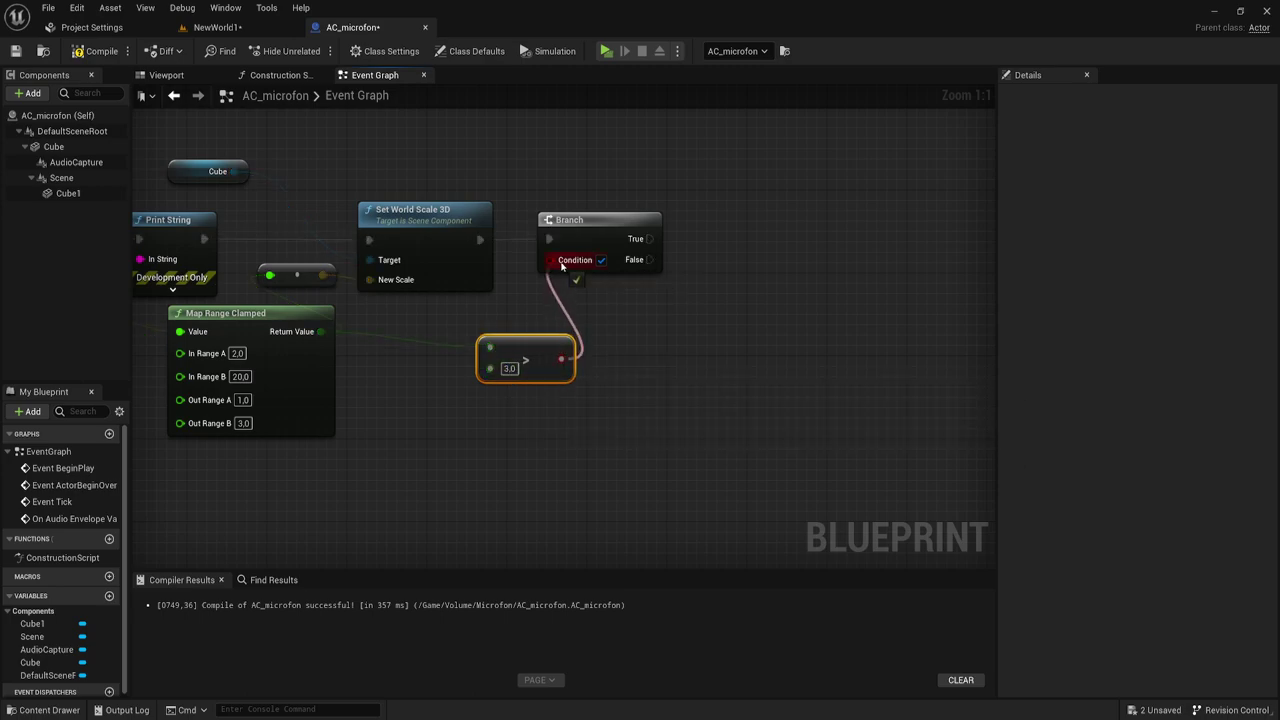
drag(536, 347, 526, 317)
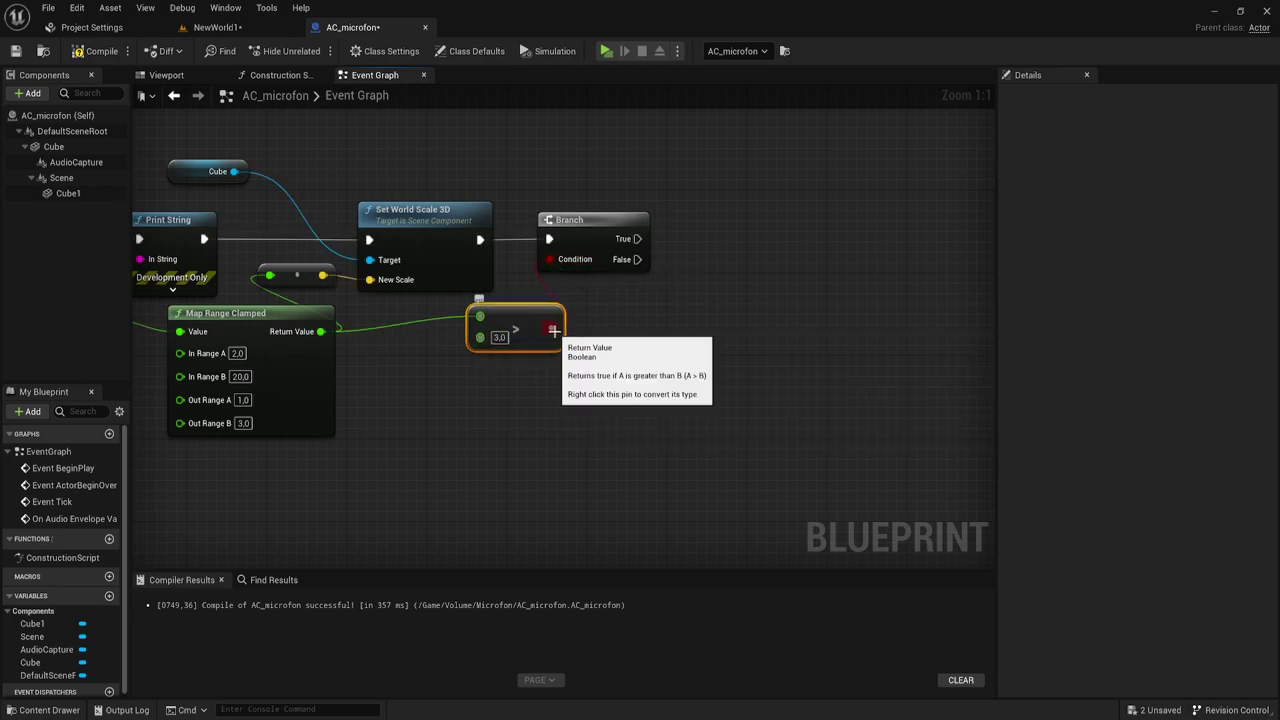
alt+click(553, 330)
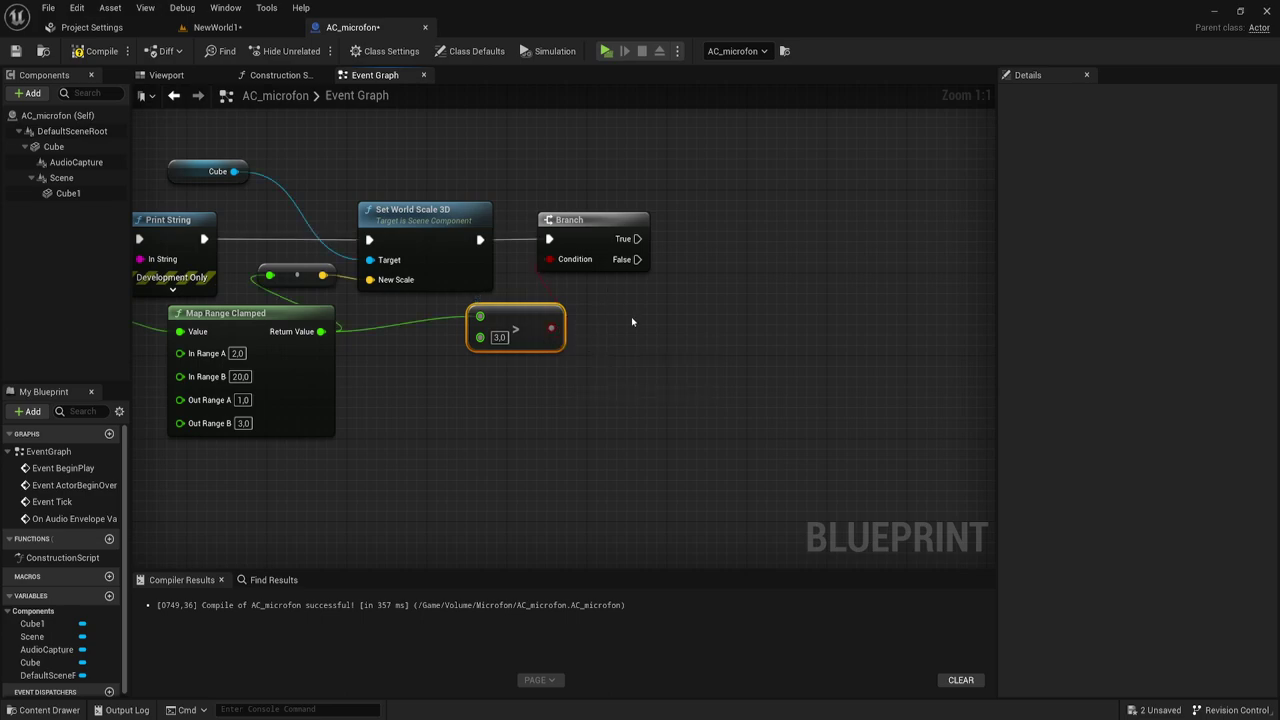
right_drag(631, 321, 453, 359)
- Add a Do Once node after the Branch's True output
drag(459, 277, 536, 280)
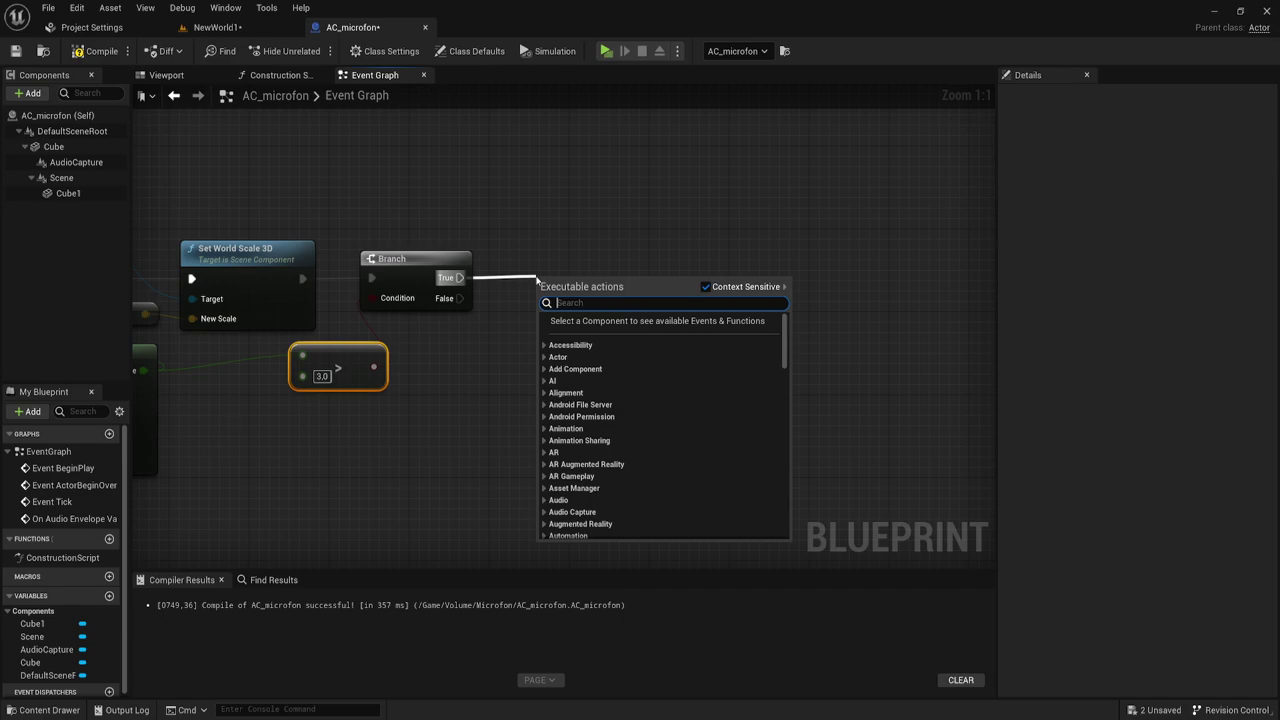
text(do)
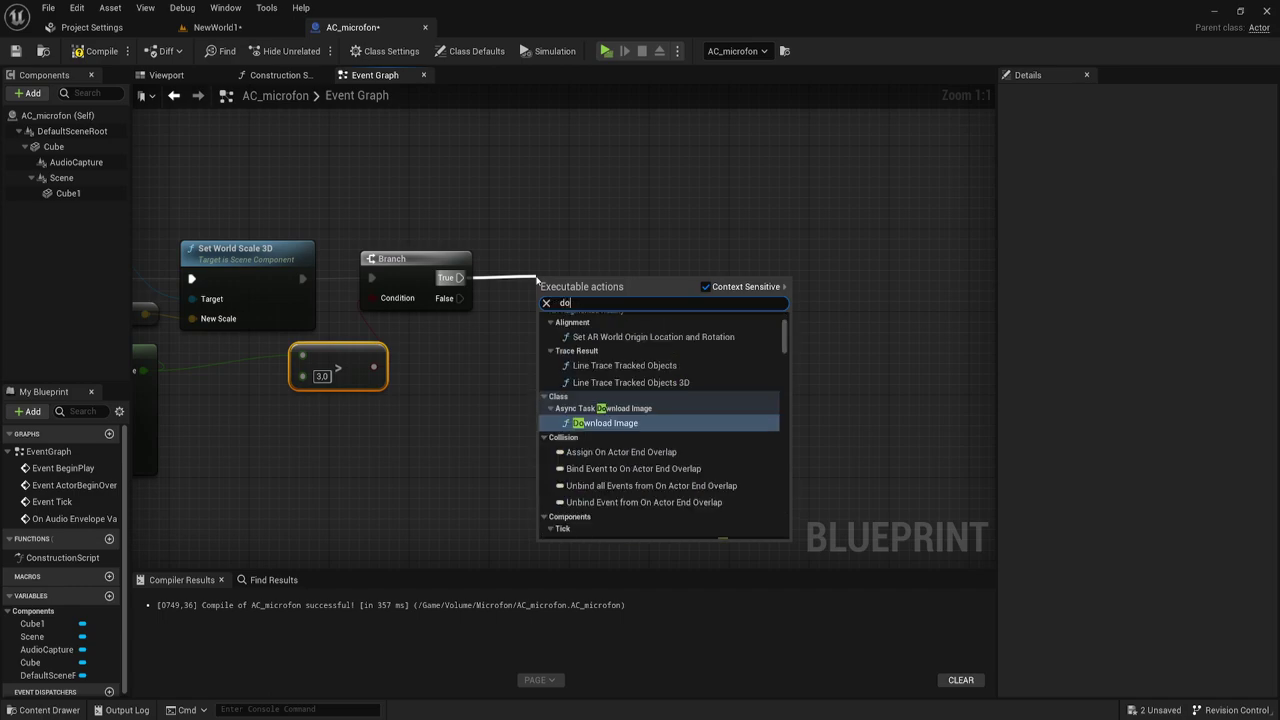
text(on)
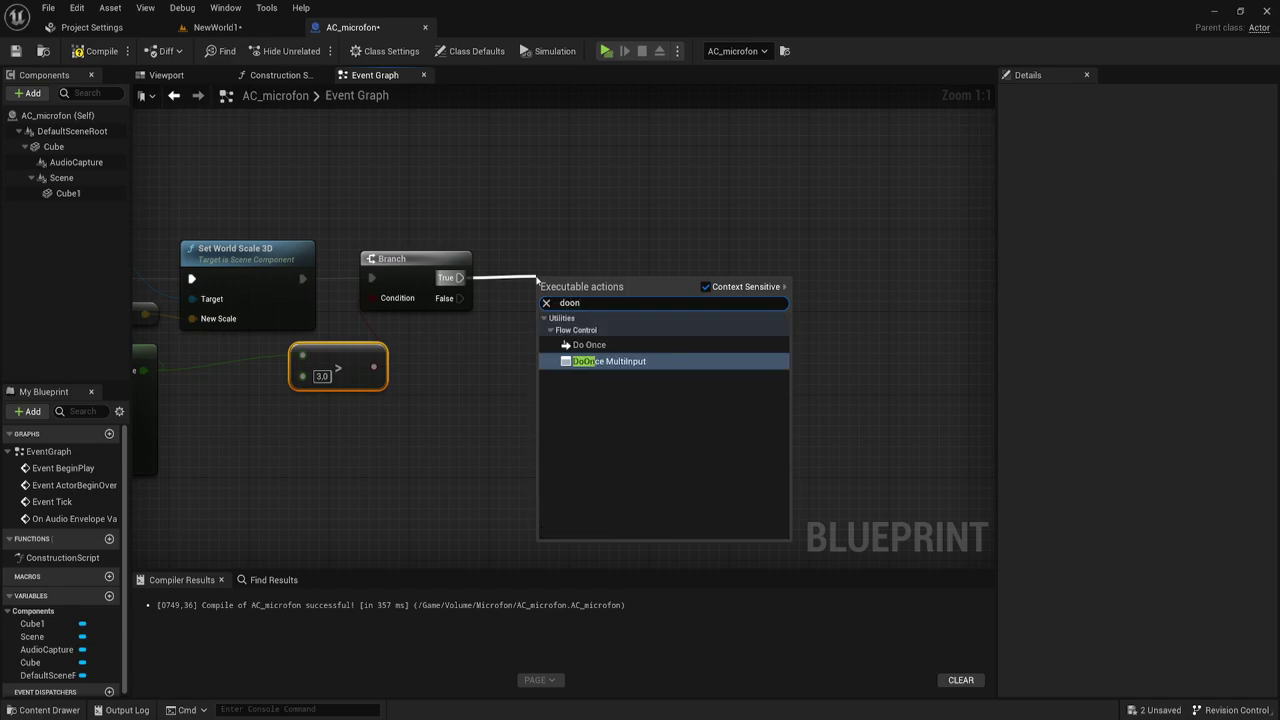
click(585, 344)
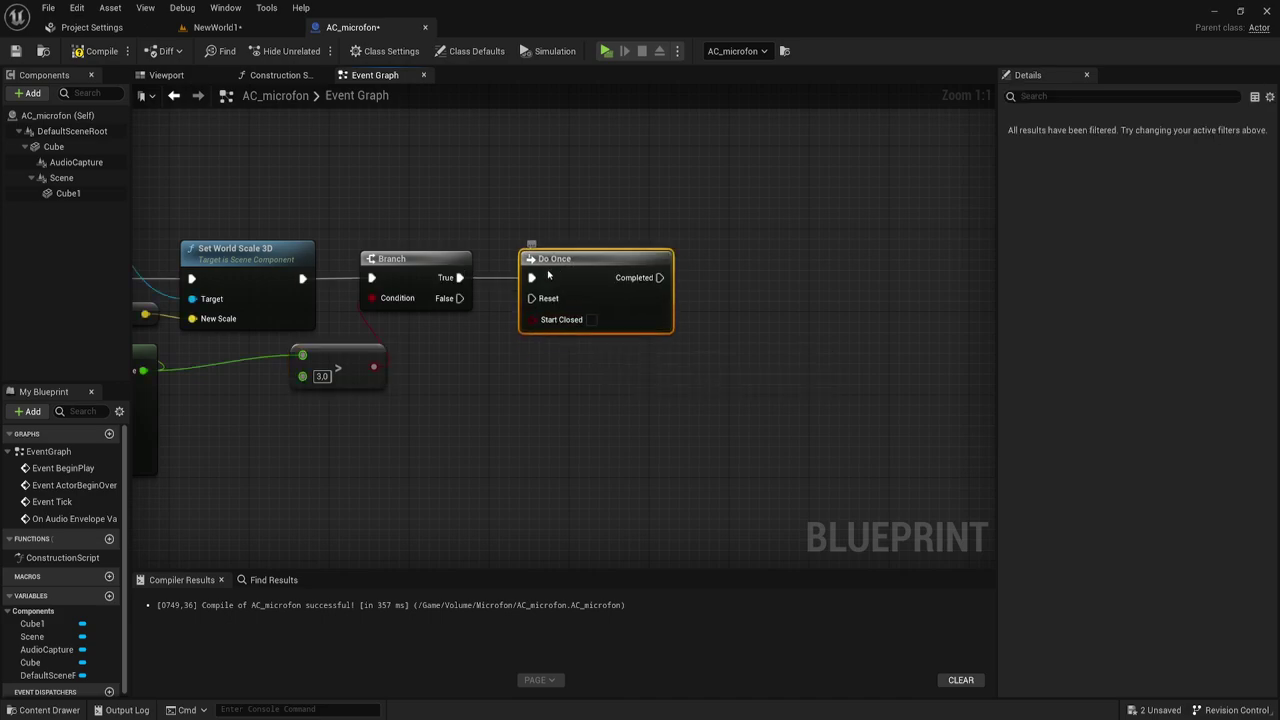
- Place a second Branch and wire Do Once Completed into it
mouse_move(632, 395)
right_down()
mouse_move(531, 414)
mouse_move(571, 400)
right_up()
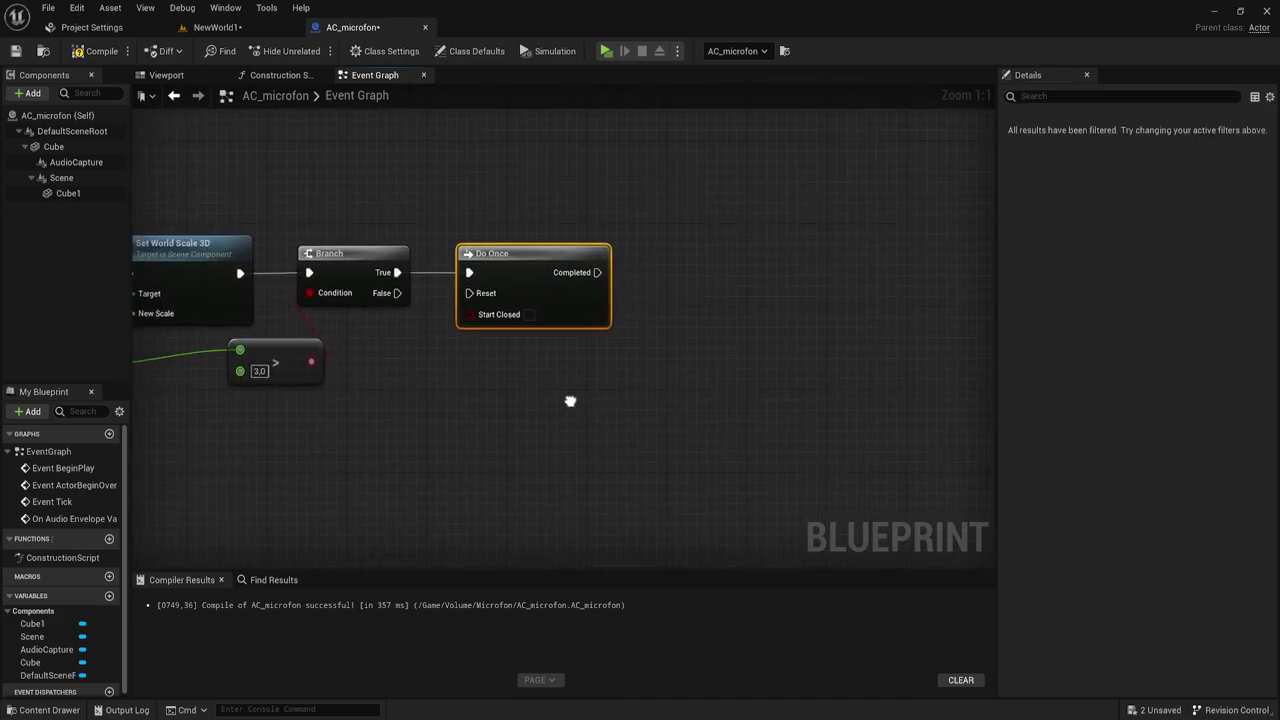
right_drag(640, 353, 607, 371)
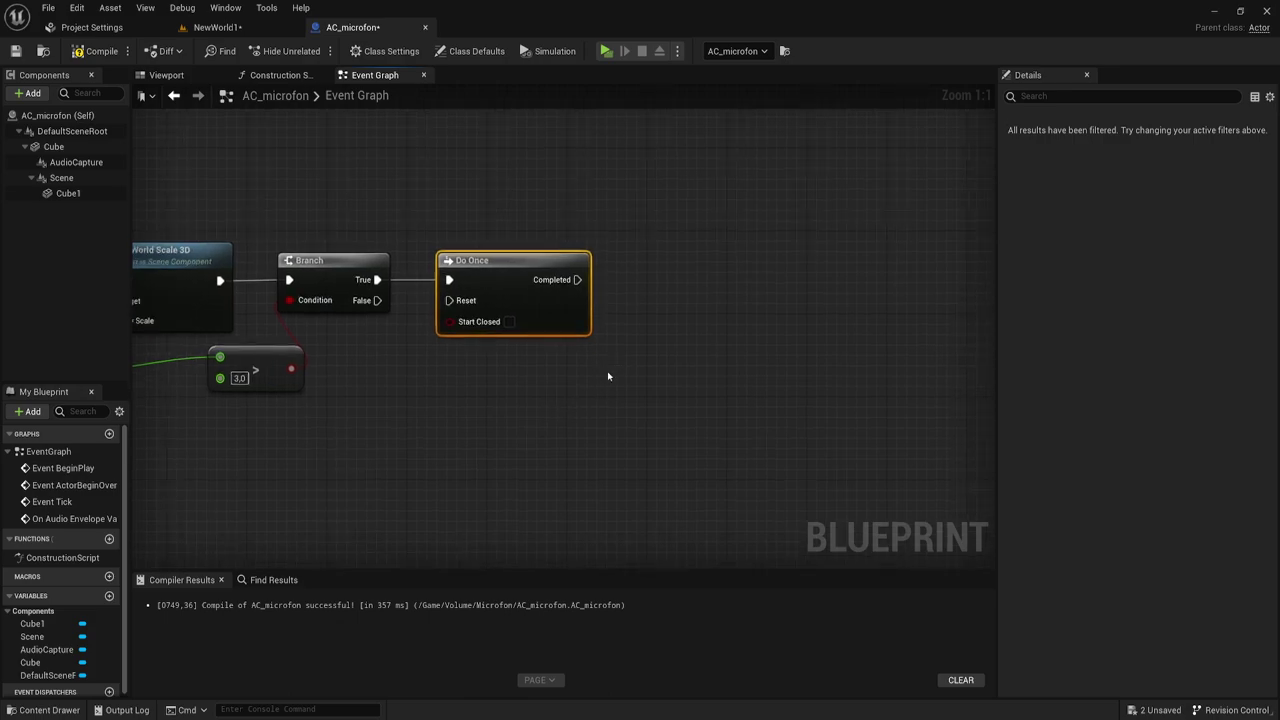
click(650, 284)
drag(650, 284, 637, 242)
drag(577, 279, 661, 268)
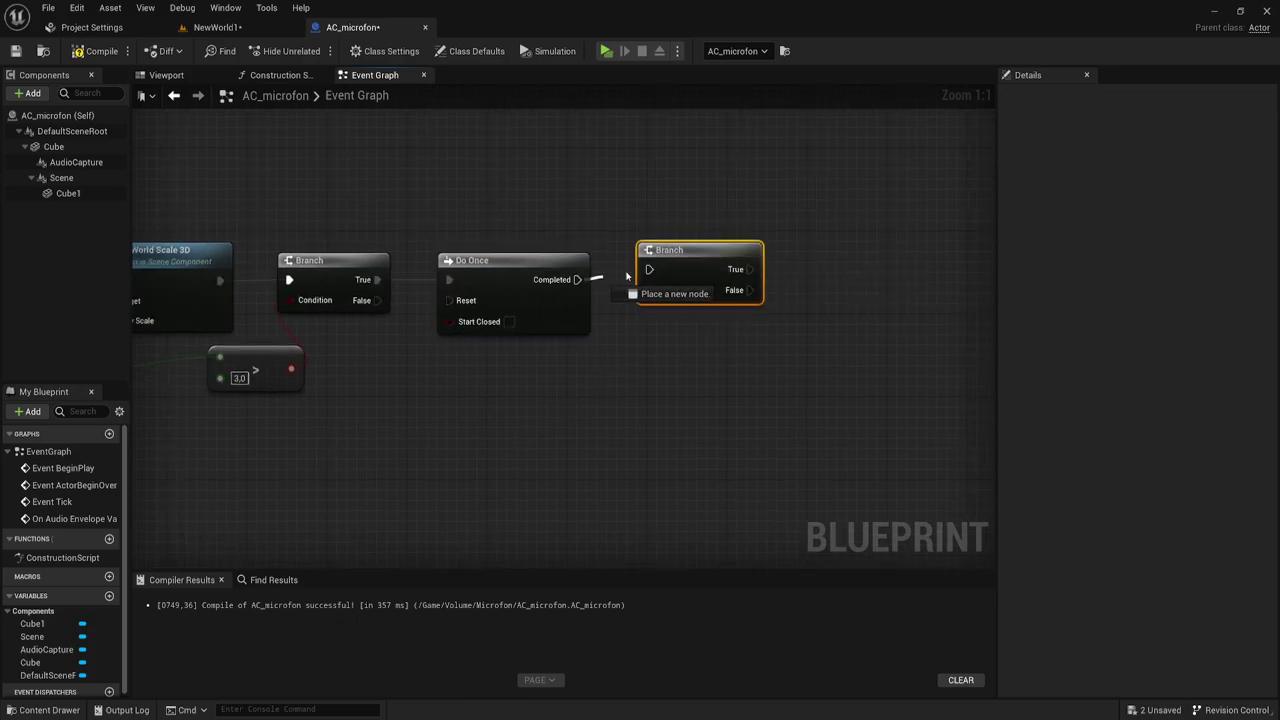
mouse_move(667, 407)
right_down()
mouse_move(631, 395)
mouse_move(689, 383)
right_up()
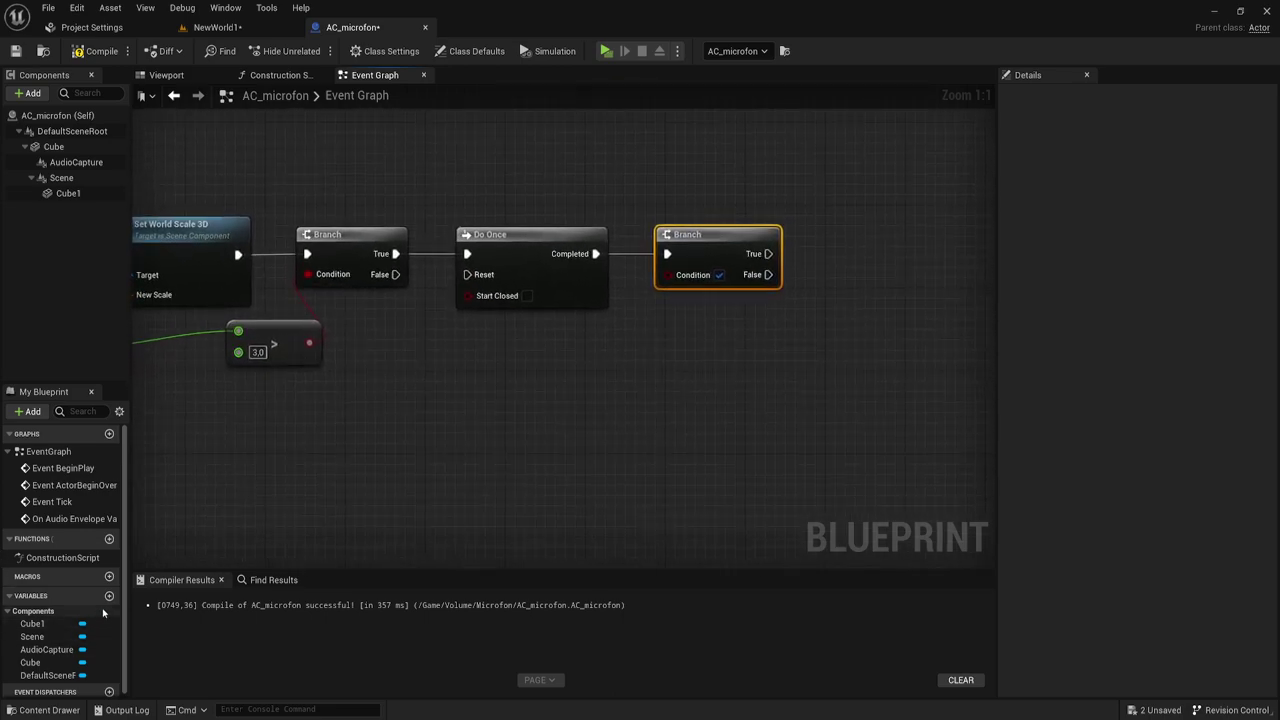
- Create a Boolean variable OpenDoor? and place its getter at the second Branch's Condition
click(109, 597)
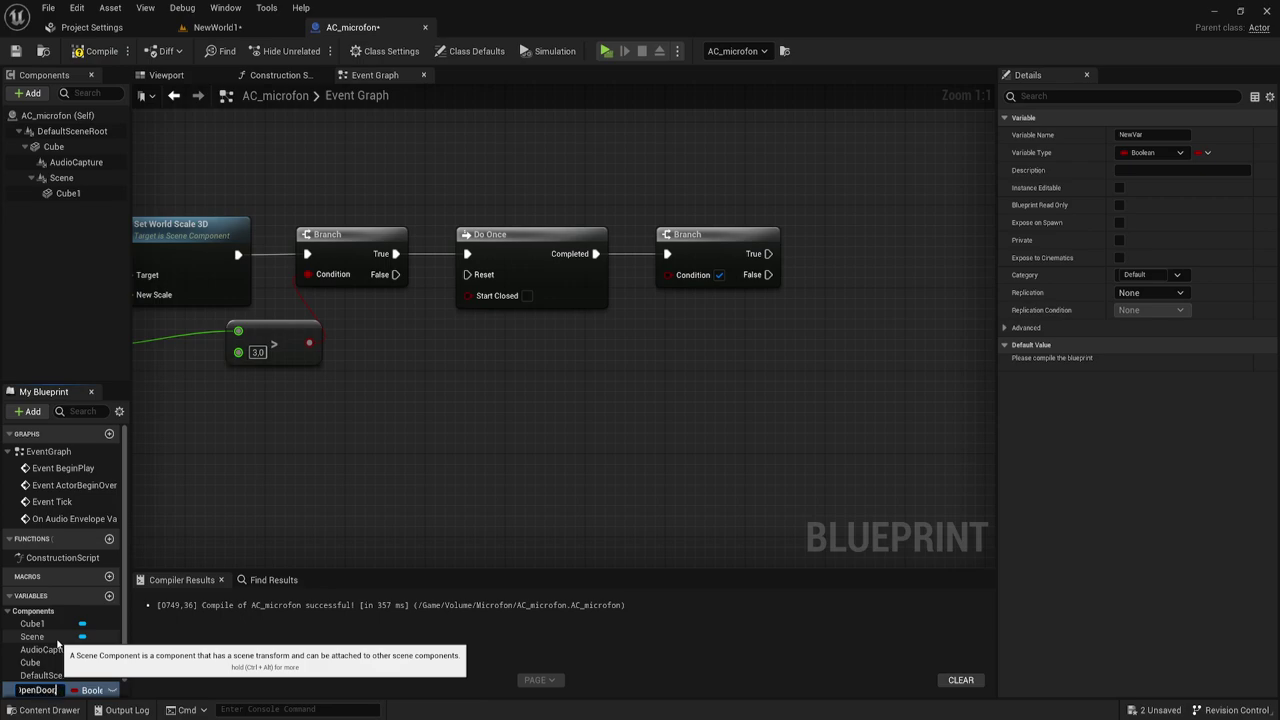
text(?)
key(Return)
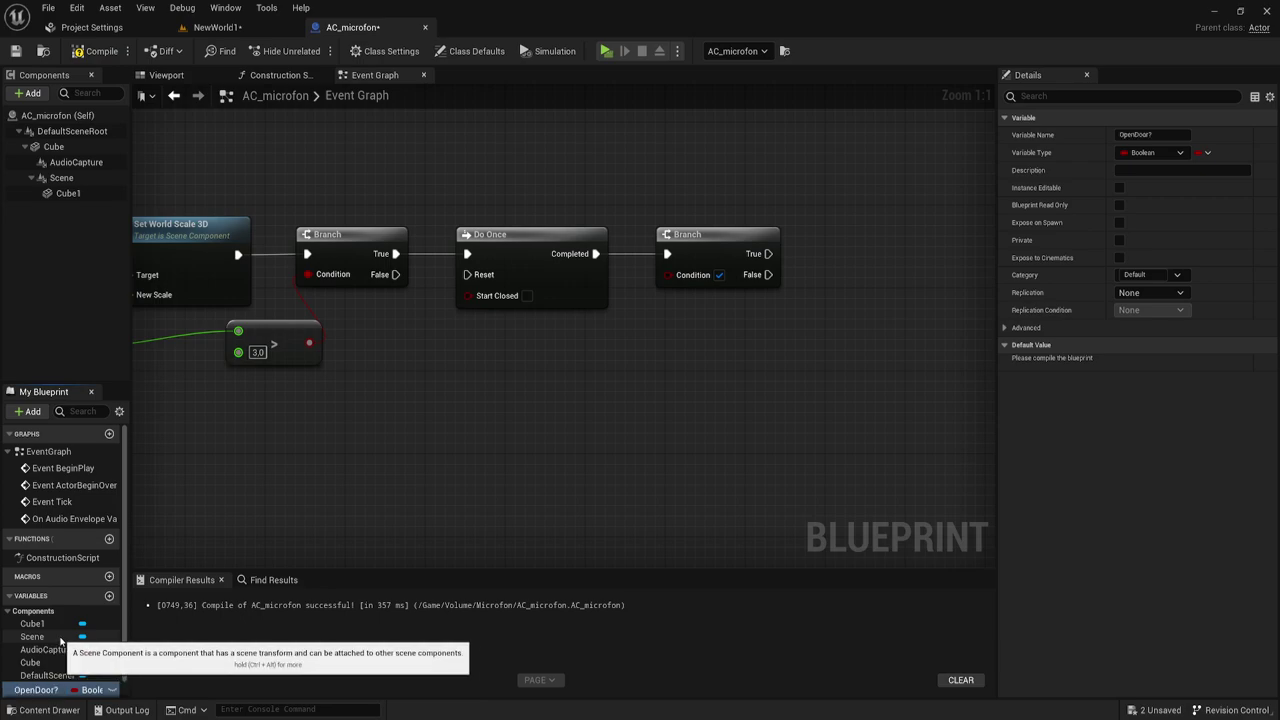
mouse_move(36, 690)
mouse_down()
mouse_move(472, 540)
mouse_move(675, 312)
mouse_up()
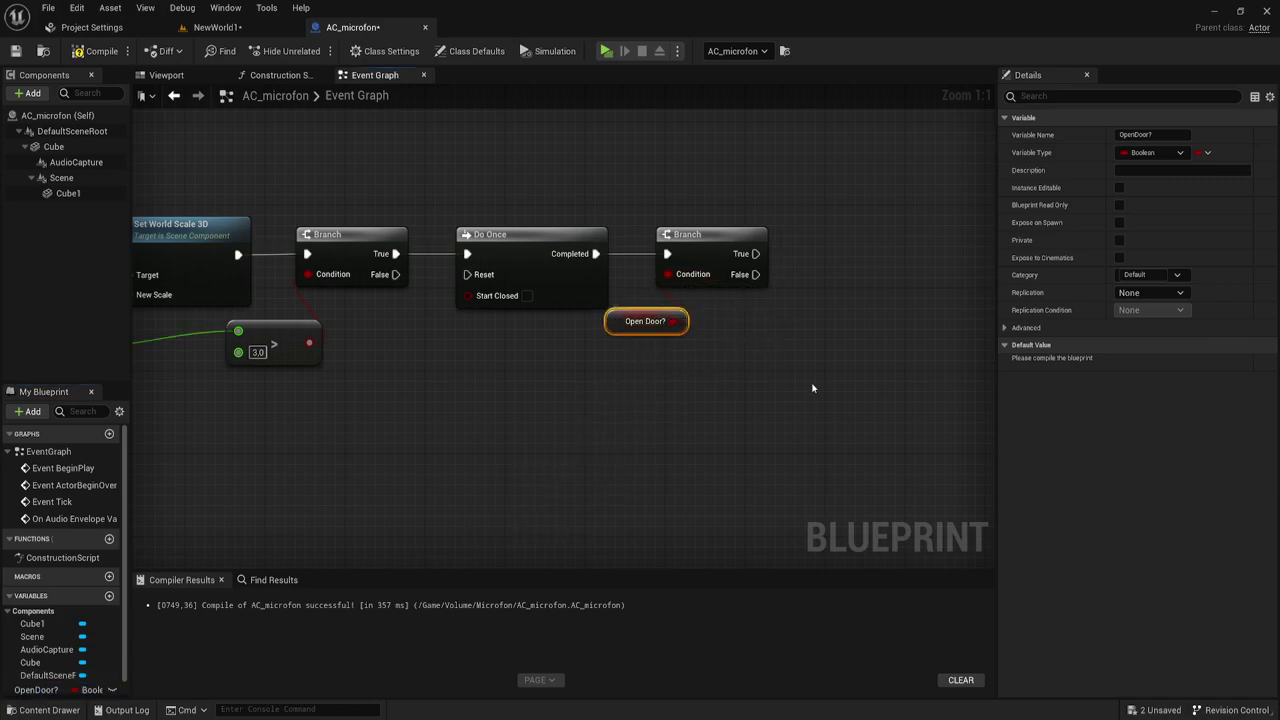
right_drag(814, 386, 670, 391)
right_drag(568, 373, 623, 367)
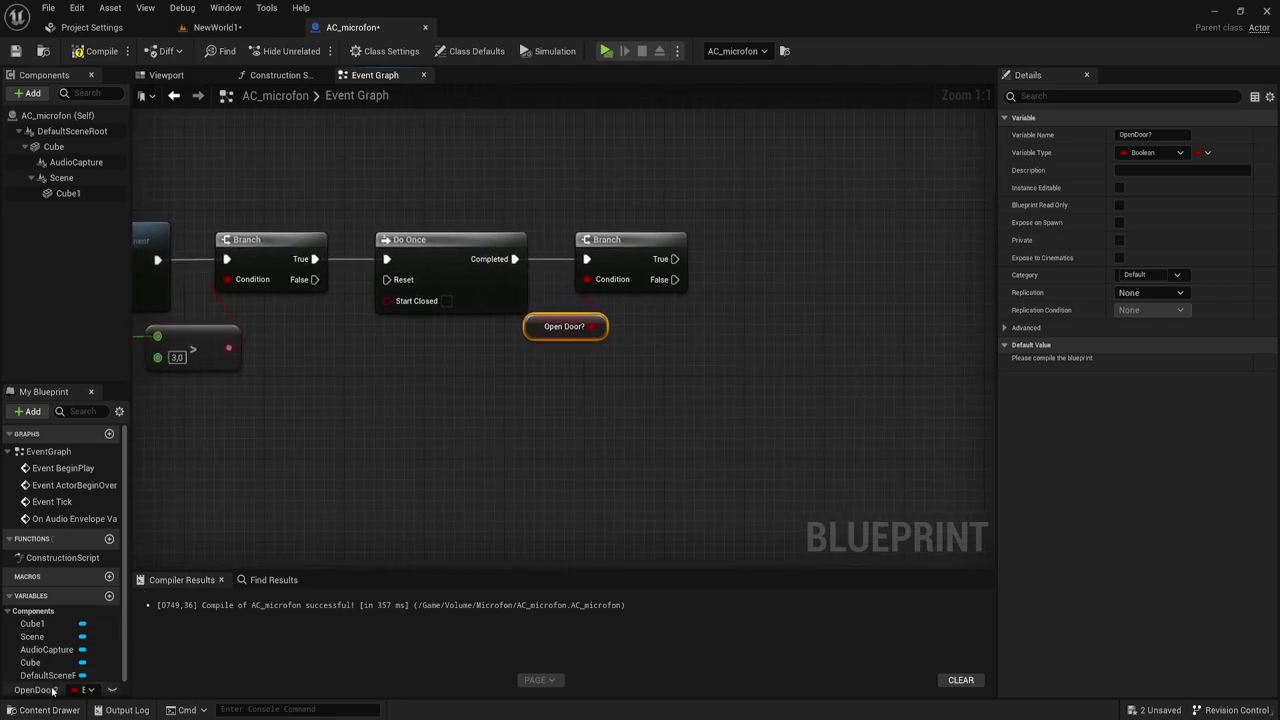
- Add SET Open Door? nodes: false on the Branch True path, true on False
alt+drag(52, 690, 718, 195)
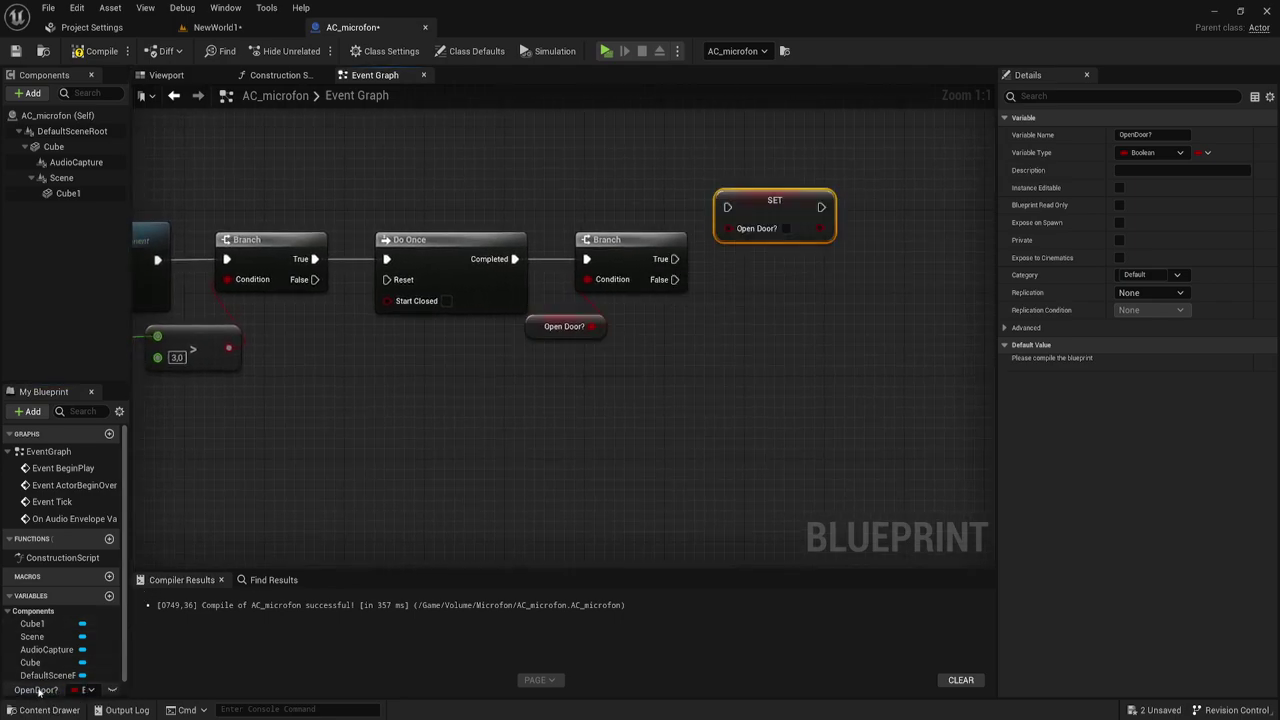
mouse_move(36, 690)
alt+mouse_down()
mouse_move(708, 266)
mouse_move(667, 283)
mouse_move(720, 207)
mouse_move(735, 215)
alt+mouse_up()
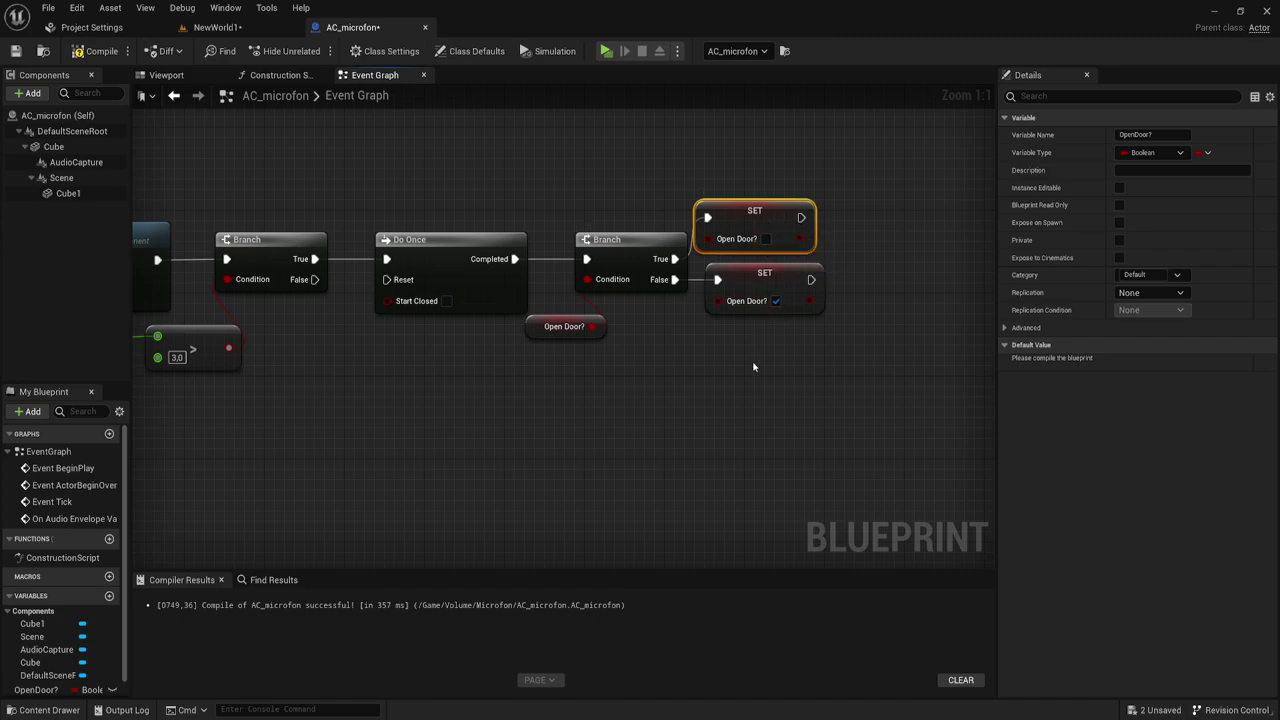
right_drag(803, 363, 593, 366)
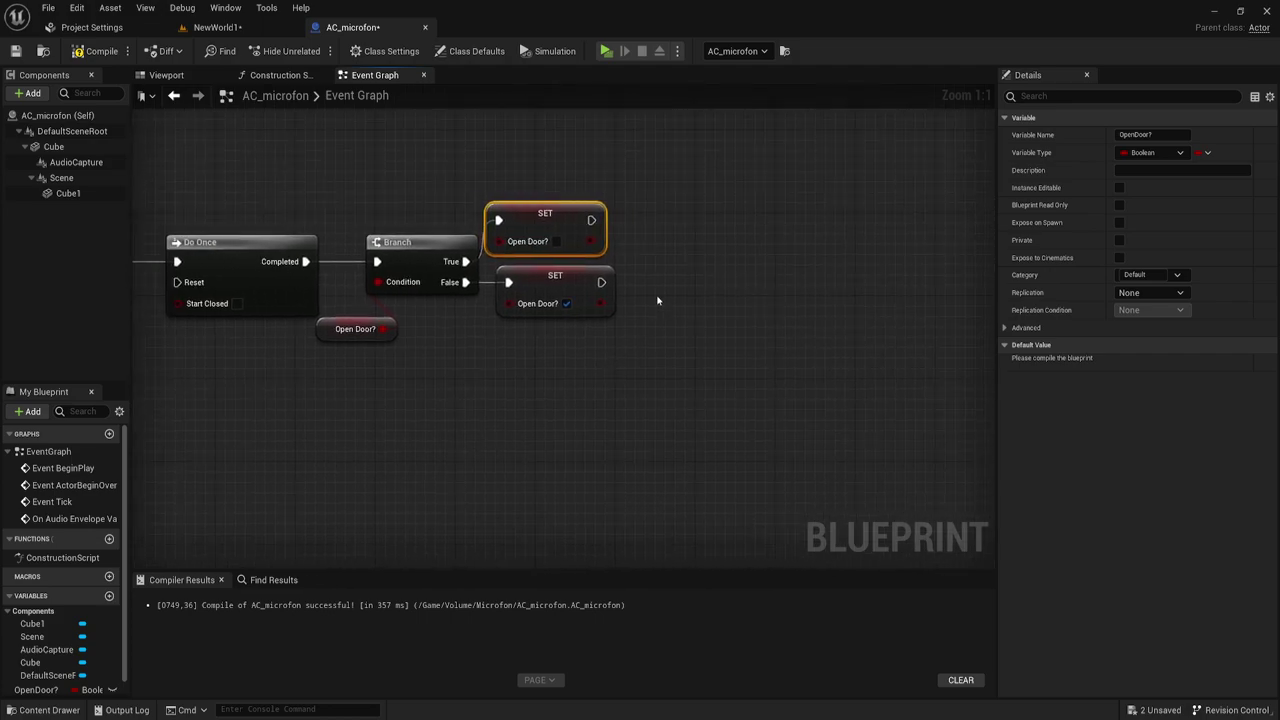
- Add a Timeline node from the graph's right-click search and name it 'iopen door'
right_click(647, 205)
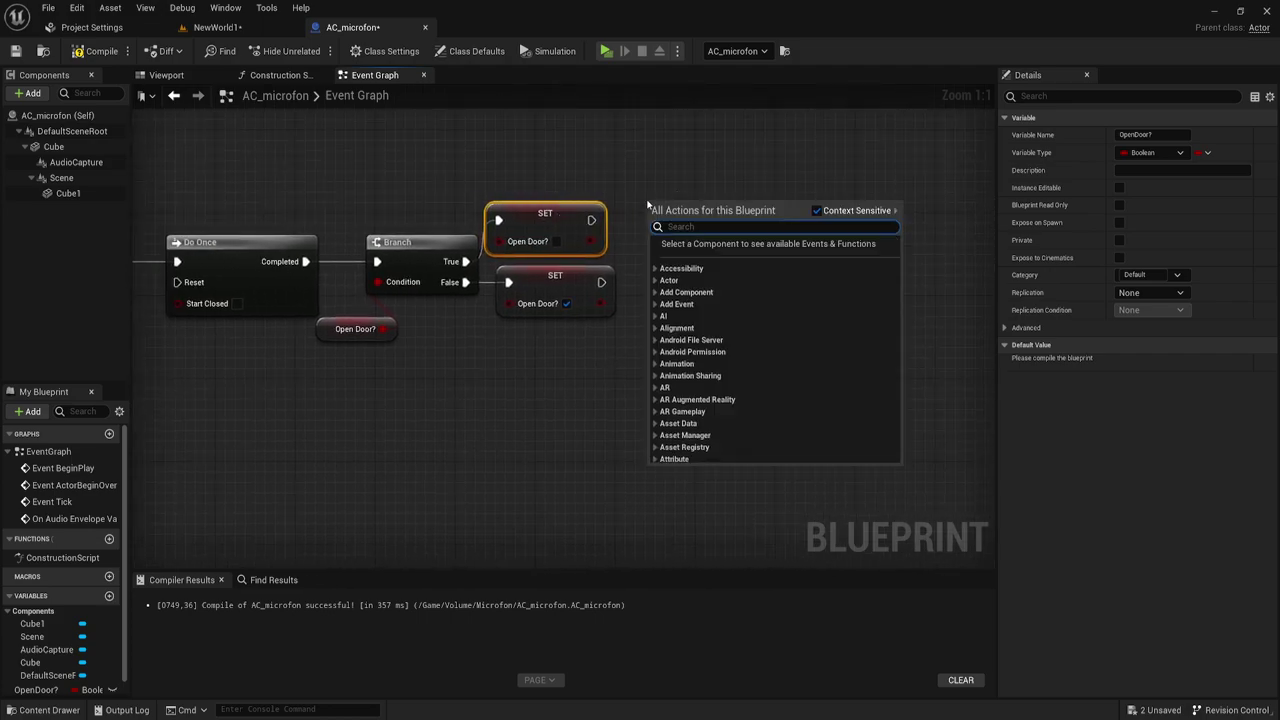
text(timeli)
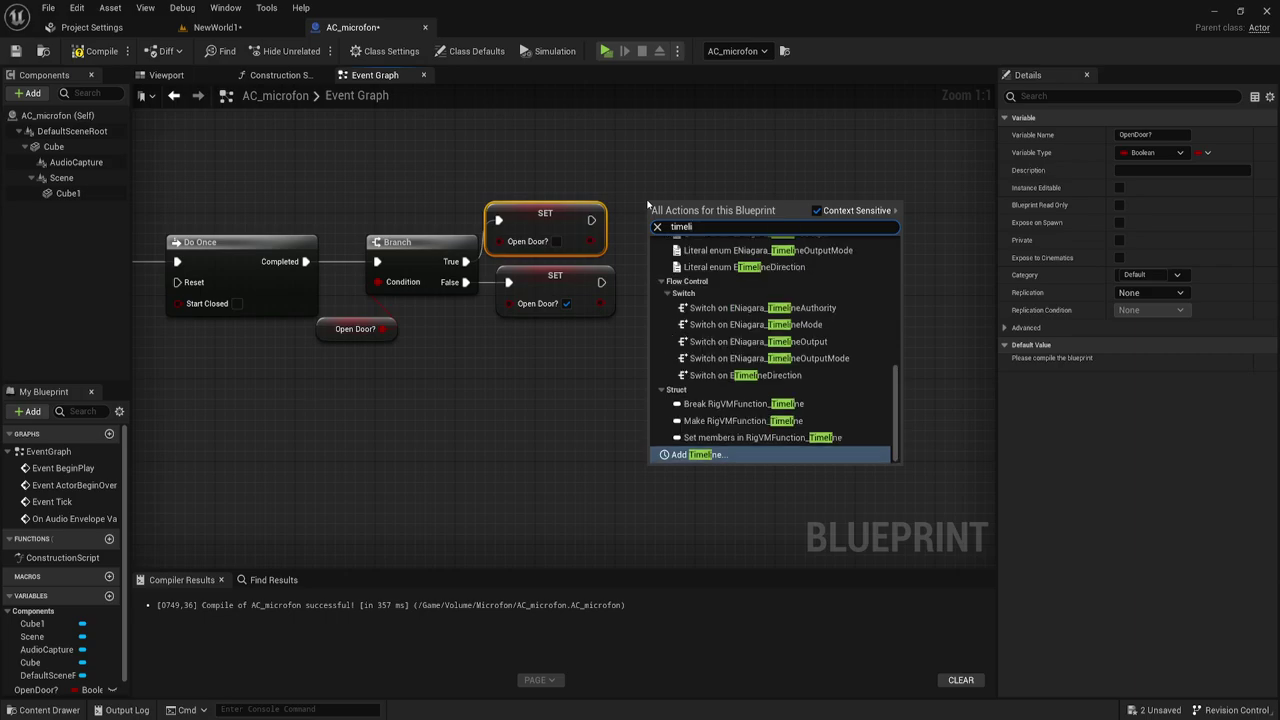
click(700, 455)
text(iopen door)
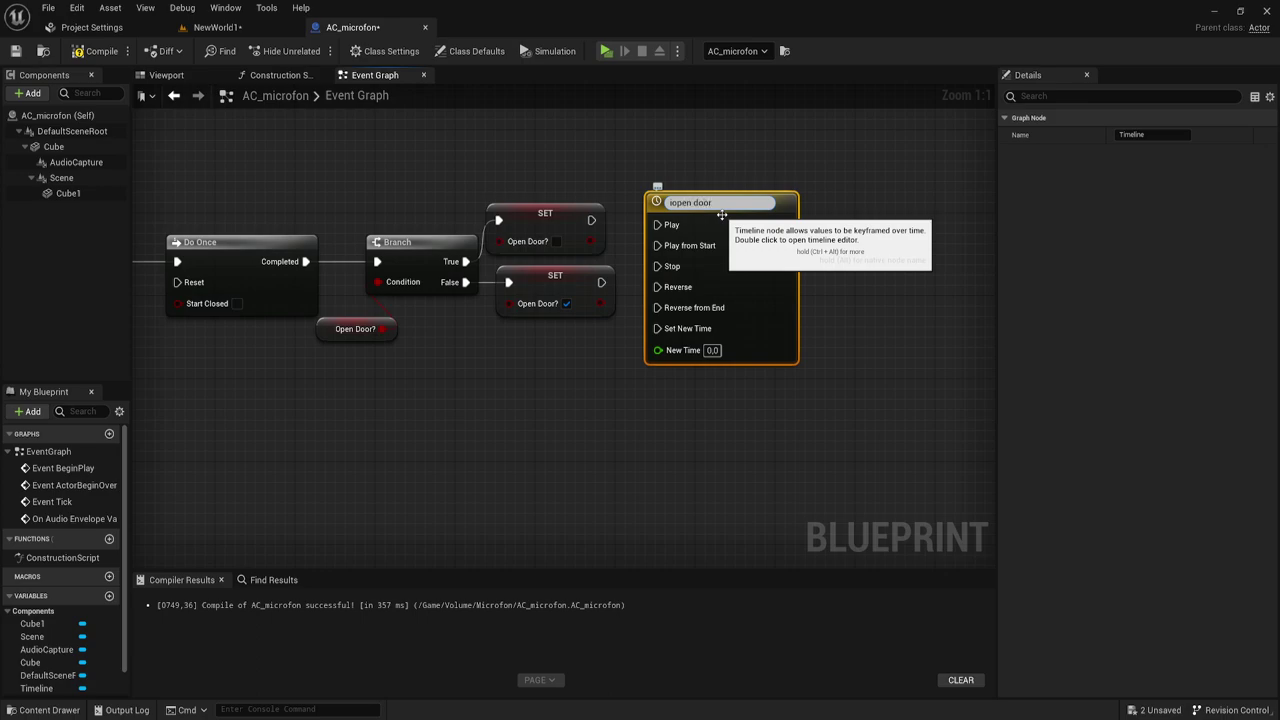
- Add a float track with keys at (0,0) and (3,1) and set the timeline length to 3 seconds
double_click(722, 216)
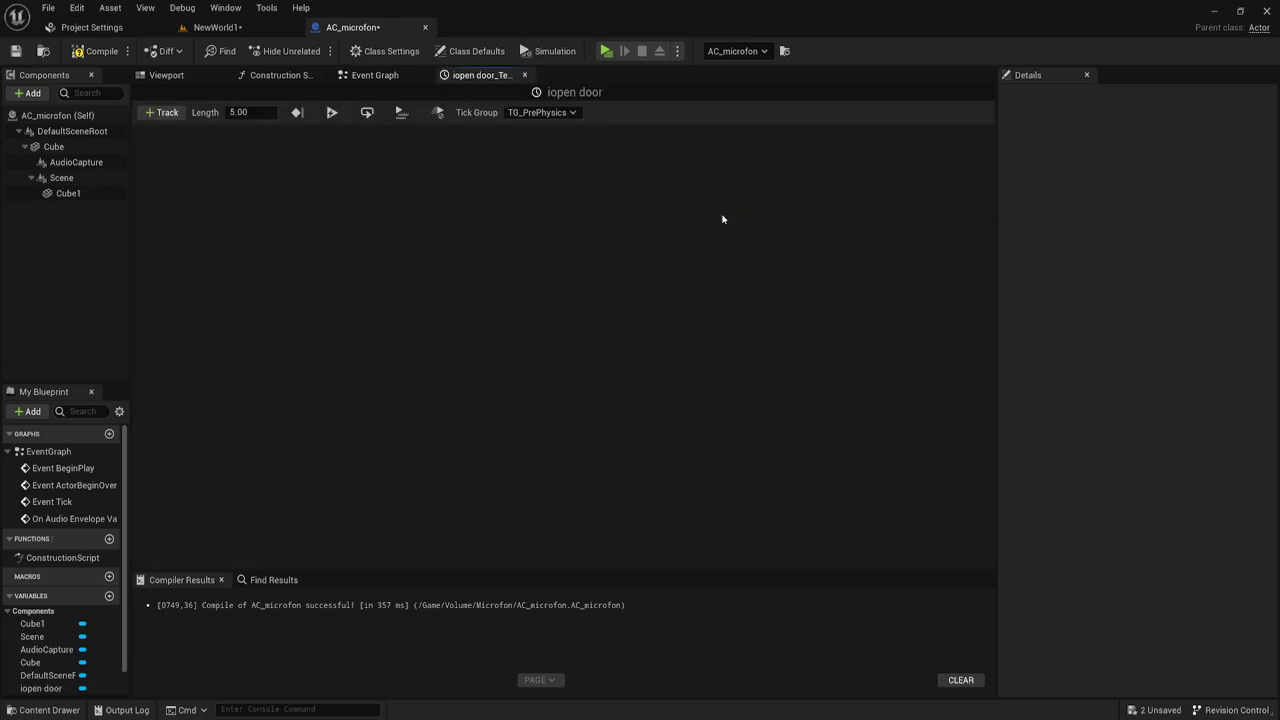
click(166, 112)
click(175, 129)
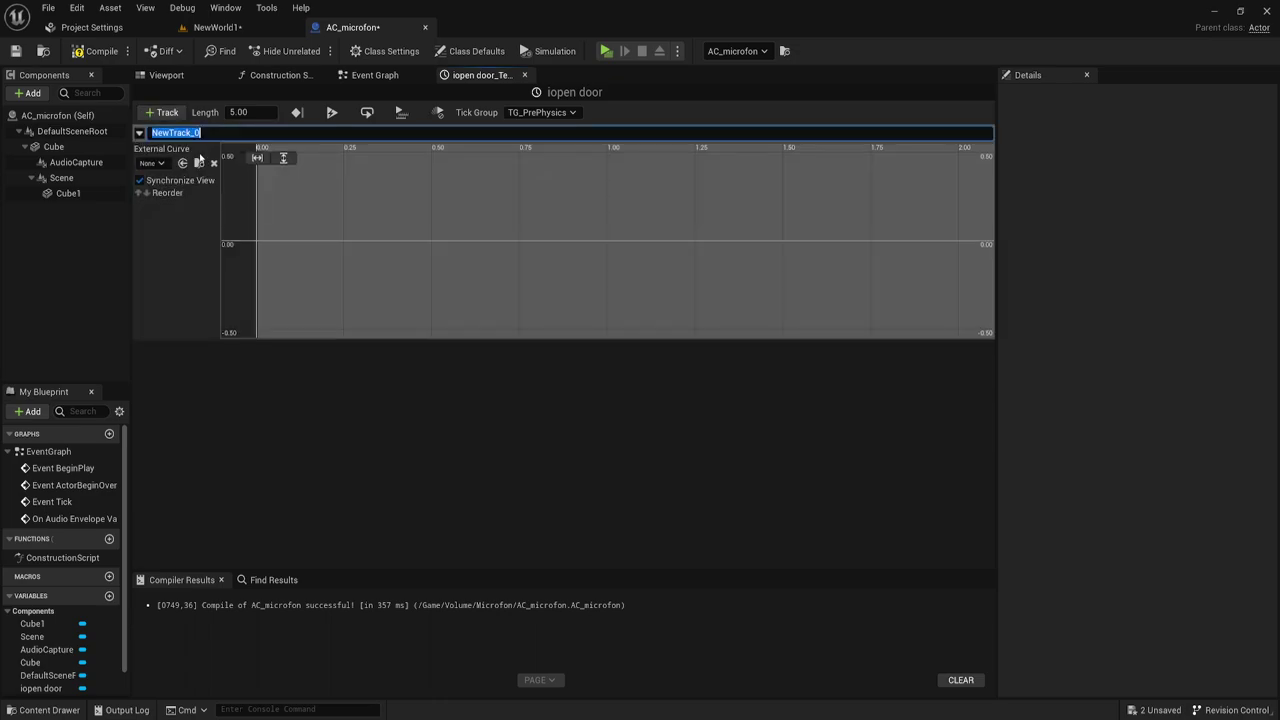
shift+click(258, 245)
text(1)
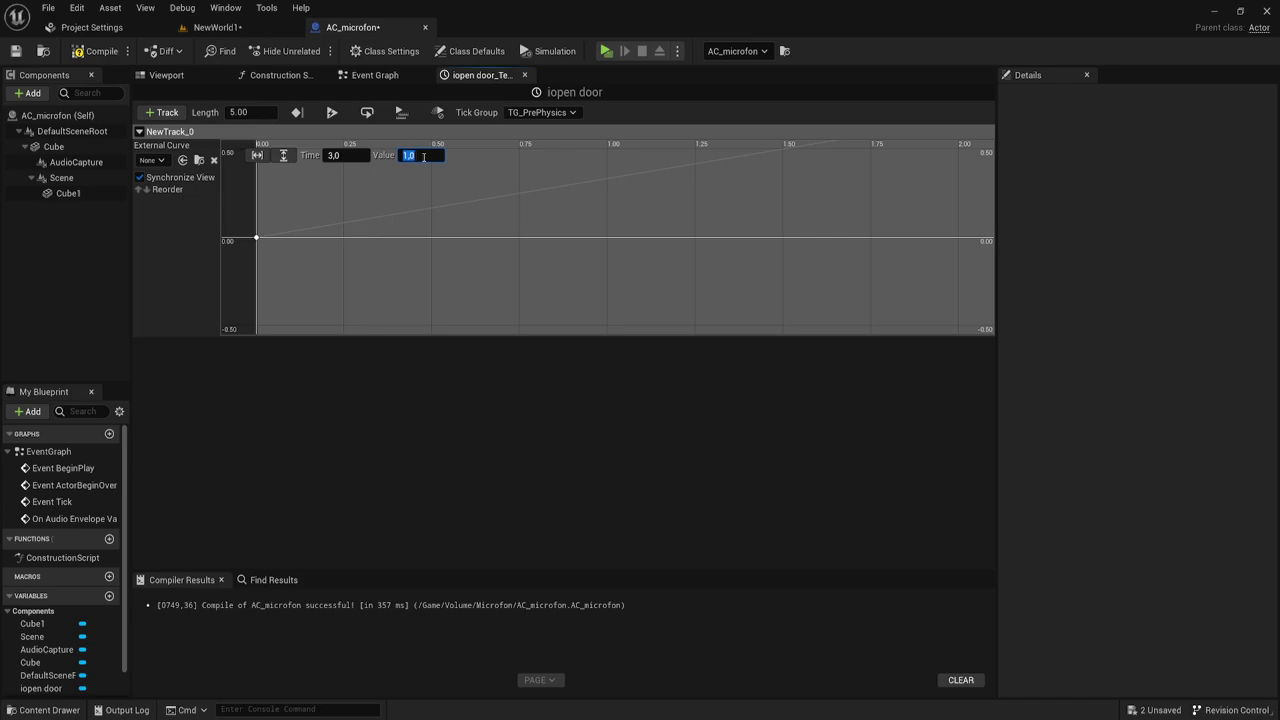
click(257, 237)
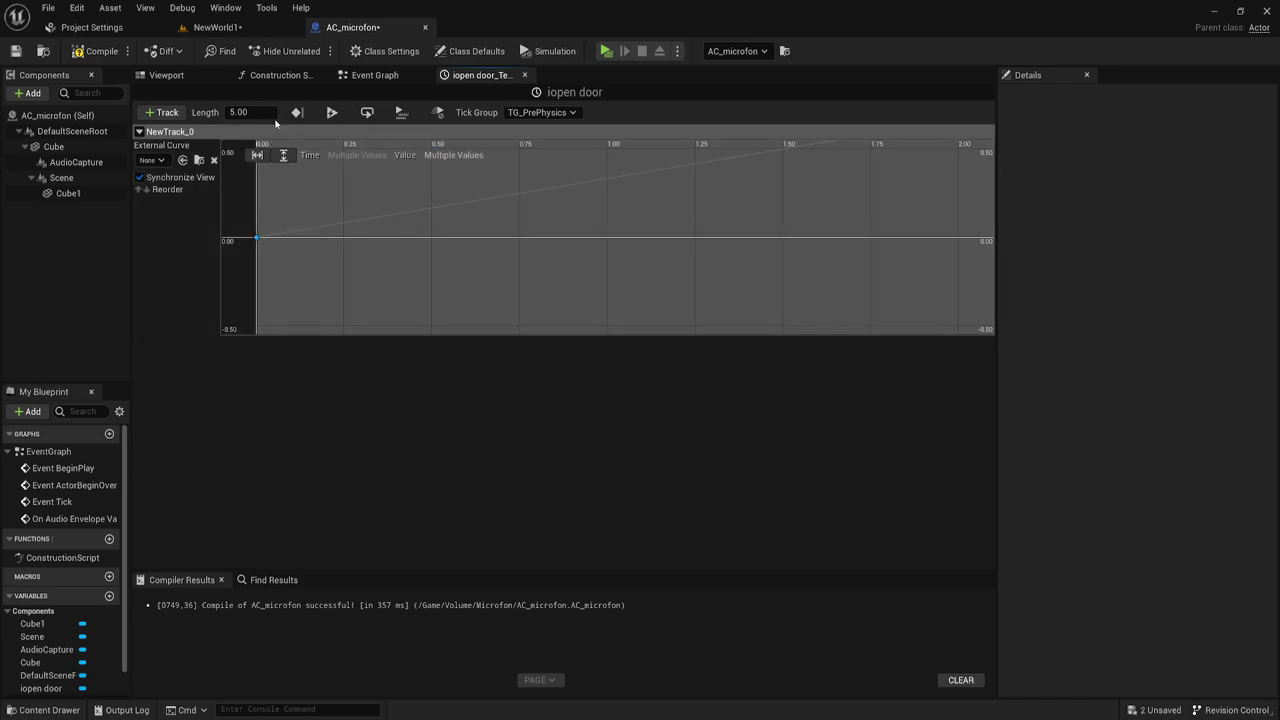
key(f)
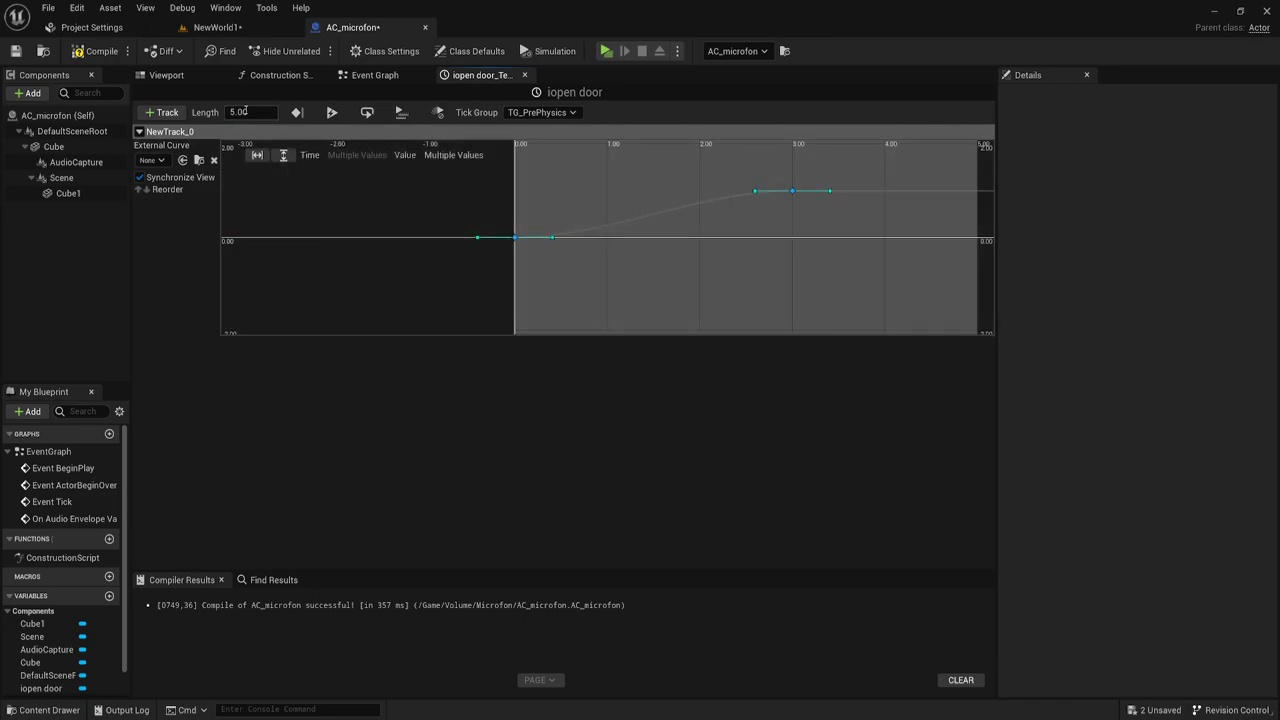
text(3)
key(Return)
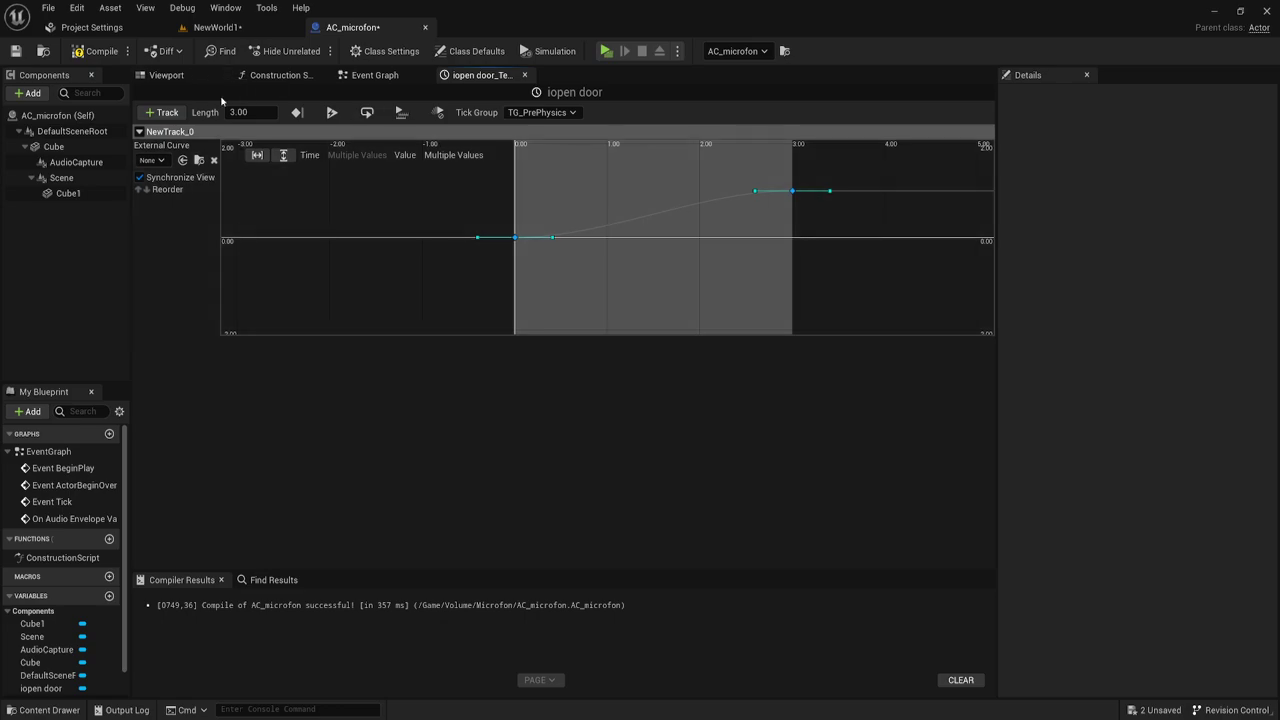
click(524, 75)
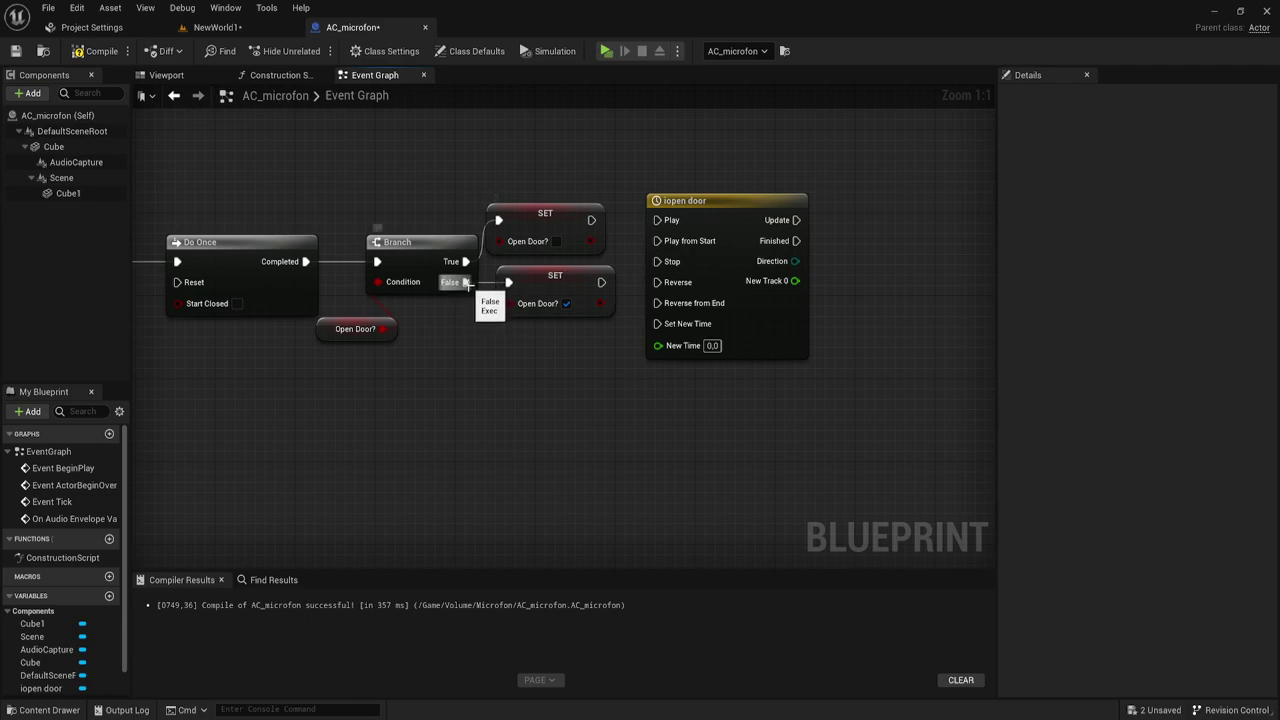
- Wire the SET nodes to Play and Reverse from End, and feed New Track 0 into a Lerp from 0 to 110
mouse_move(601, 282)
mouse_down()
mouse_move(632, 218)
mouse_move(655, 243)
mouse_move(657, 220)
mouse_move(558, 252)
mouse_move(643, 300)
mouse_move(617, 256)
mouse_move(654, 302)
mouse_up()
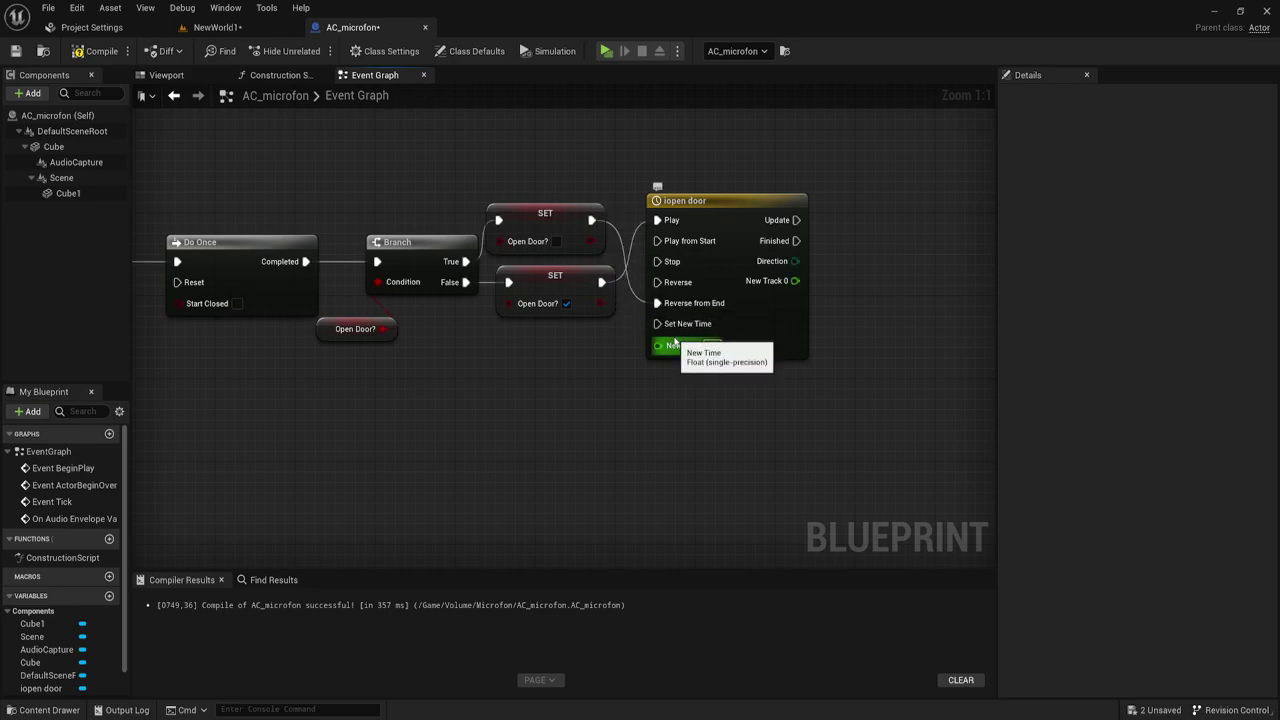
right_drag(877, 309, 650, 305)
drag(572, 279, 660, 314)
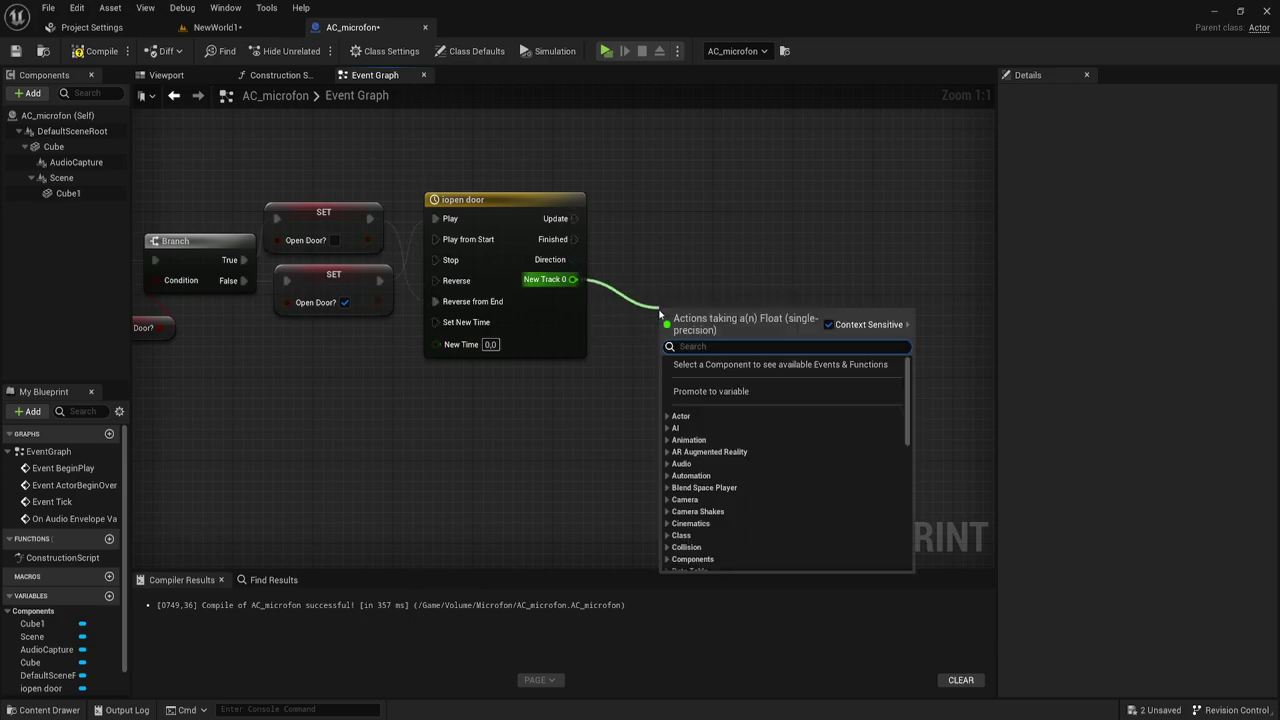
text(ler)
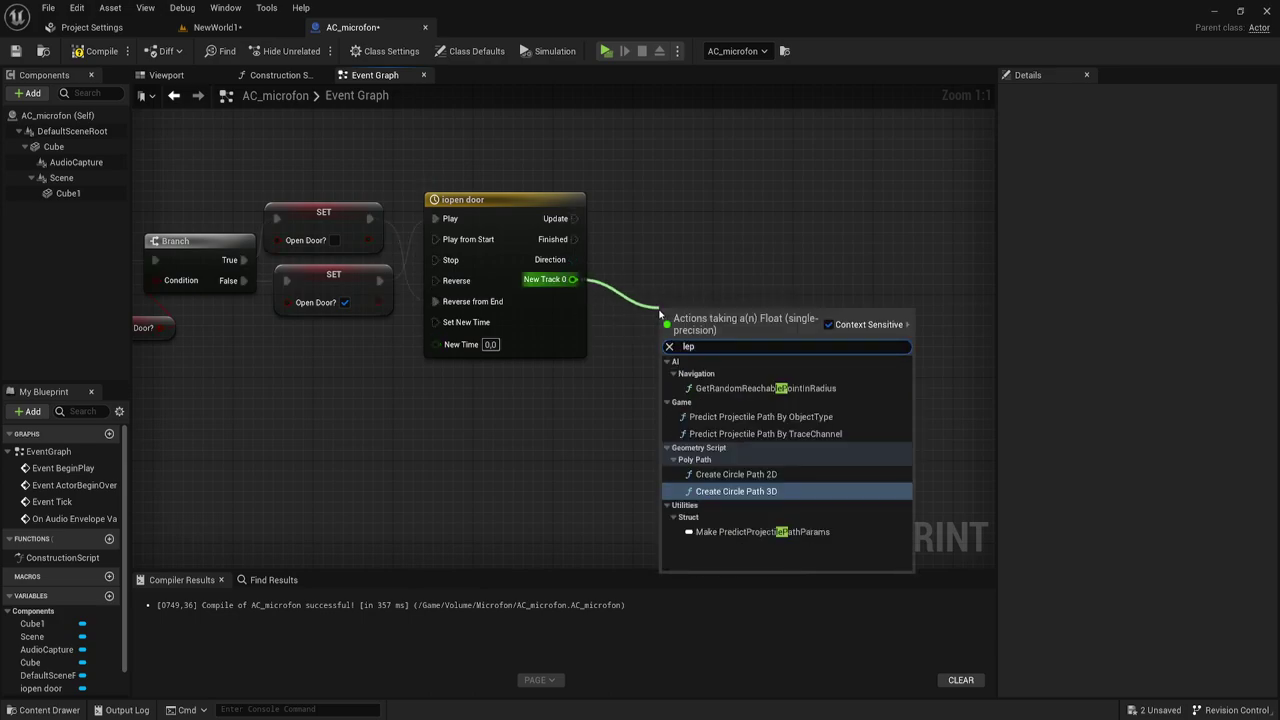
key(Return)
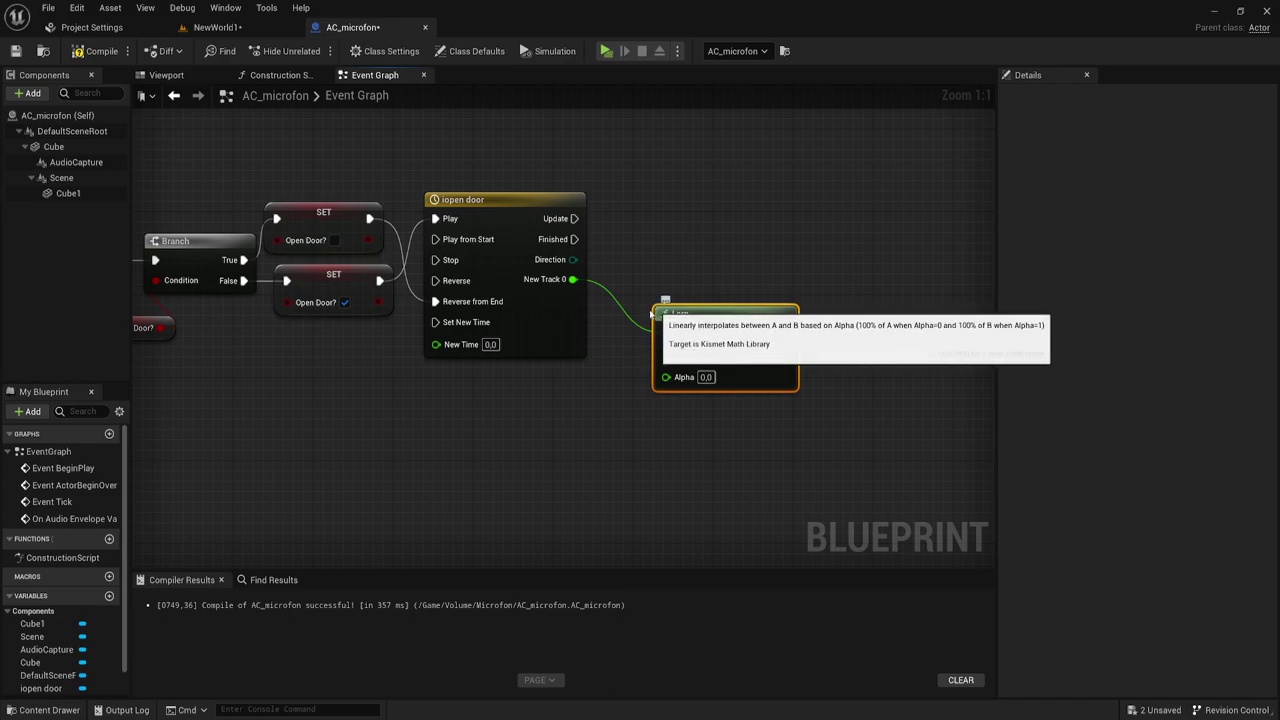
drag(557, 281, 667, 378)
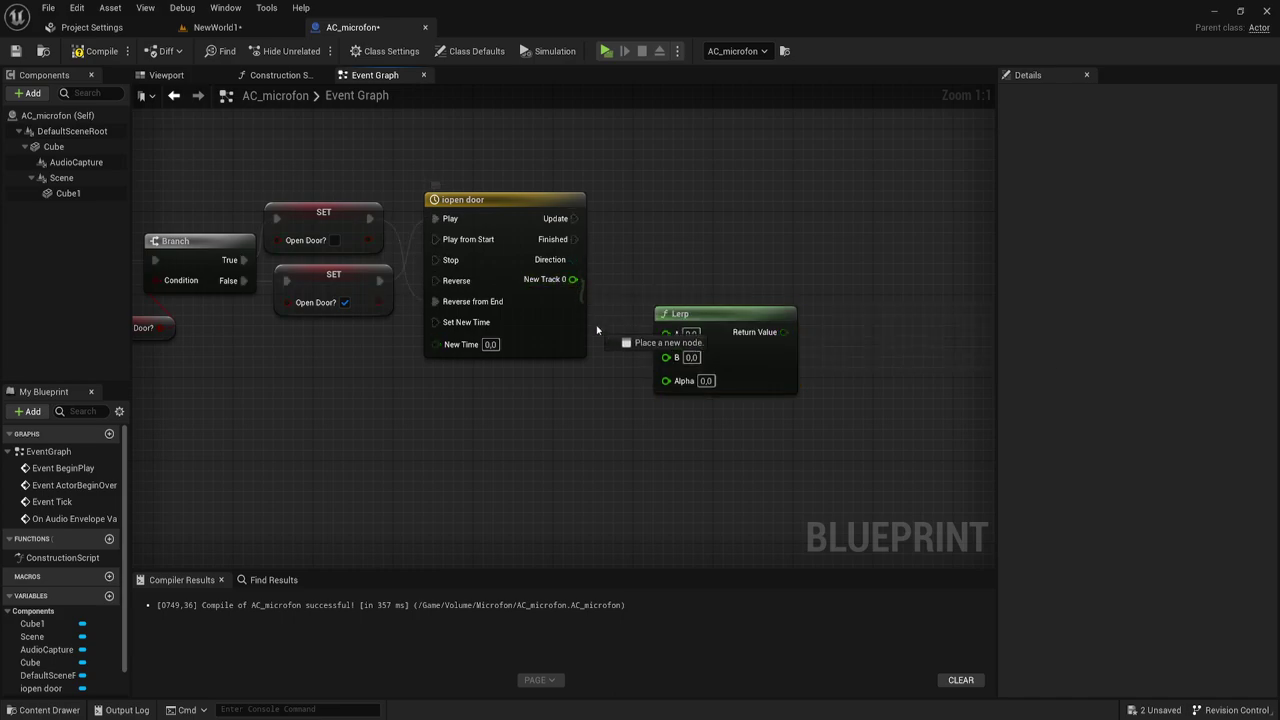
click(691, 358)
text(1)
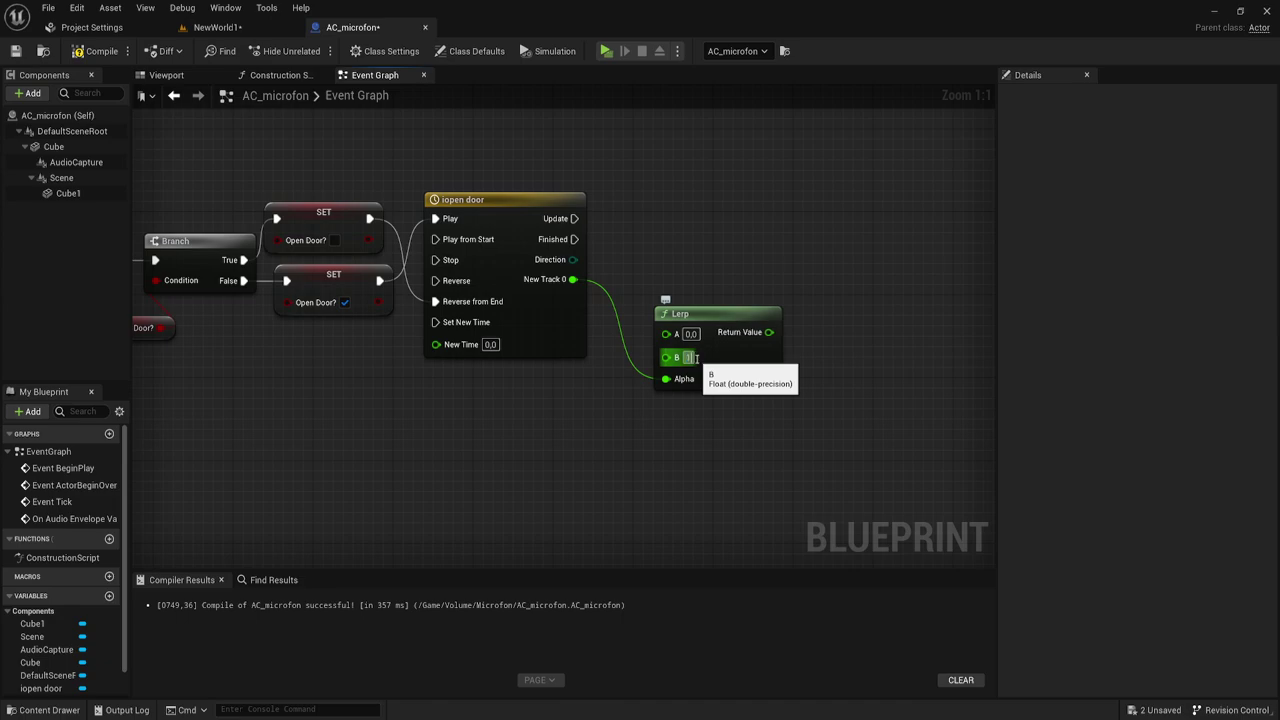
key(Return)
right_drag(820, 449, 733, 448)
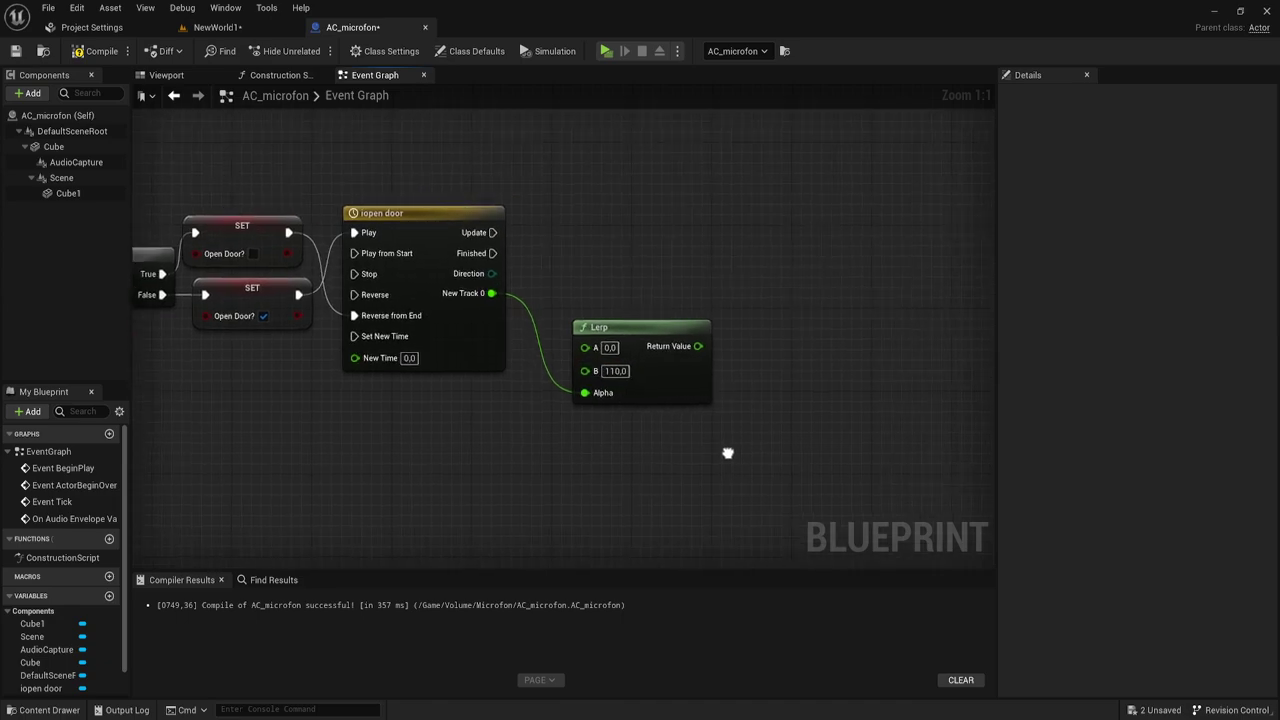
drag(633, 330, 593, 330)
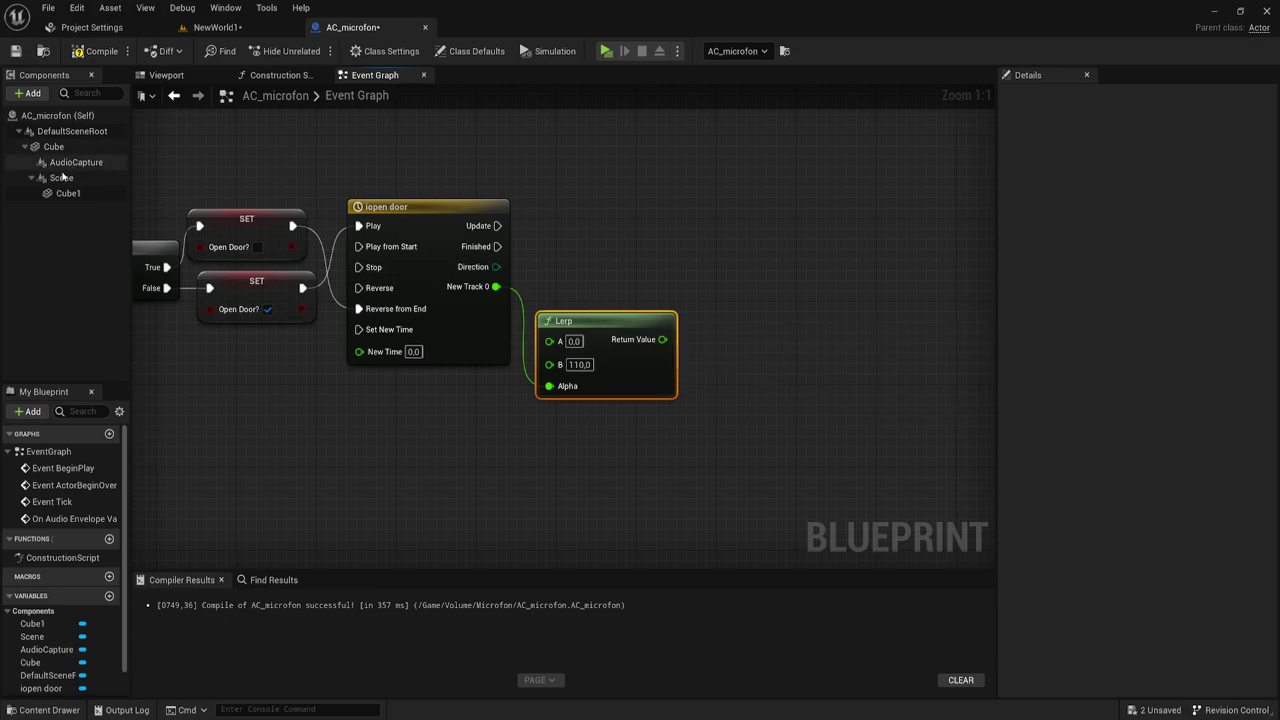
- Add Set Relative Rotation for Scene, split New Rotation, and wire the Lerp result into Z (Yaw)
mouse_move(61, 177)
mouse_down()
mouse_move(585, 170)
mouse_move(679, 203)
mouse_up()
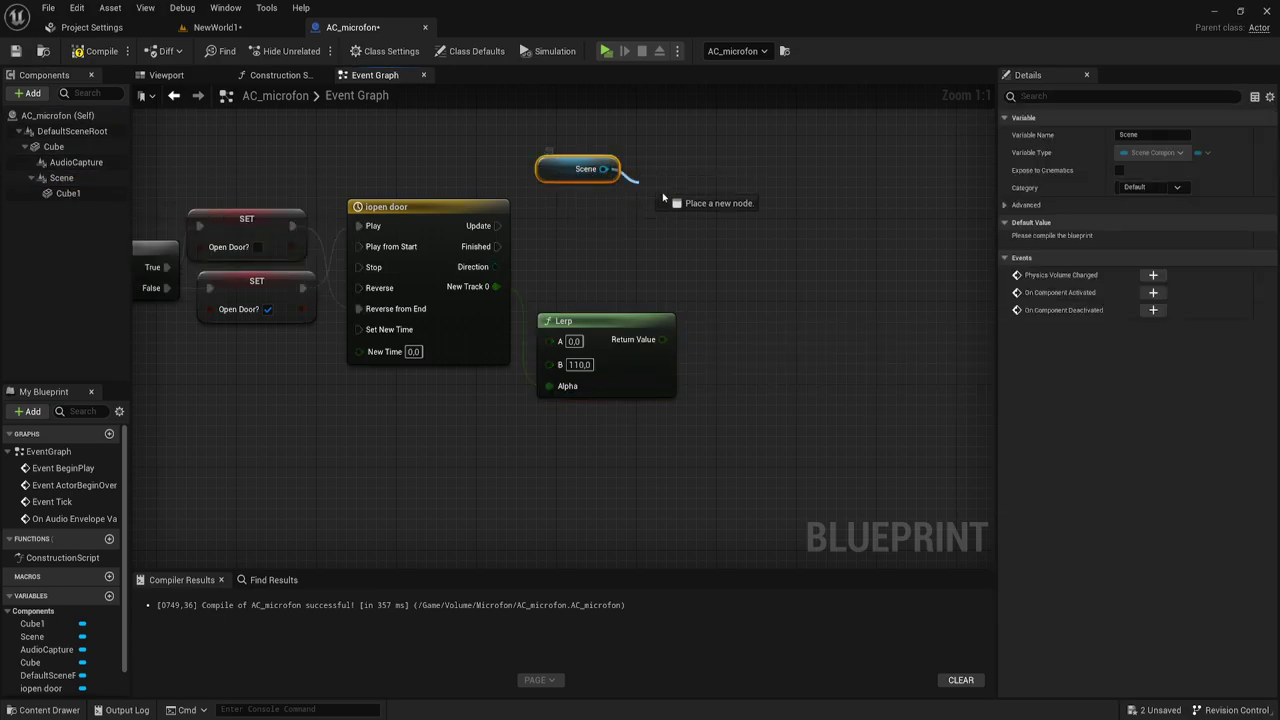
text(set re)
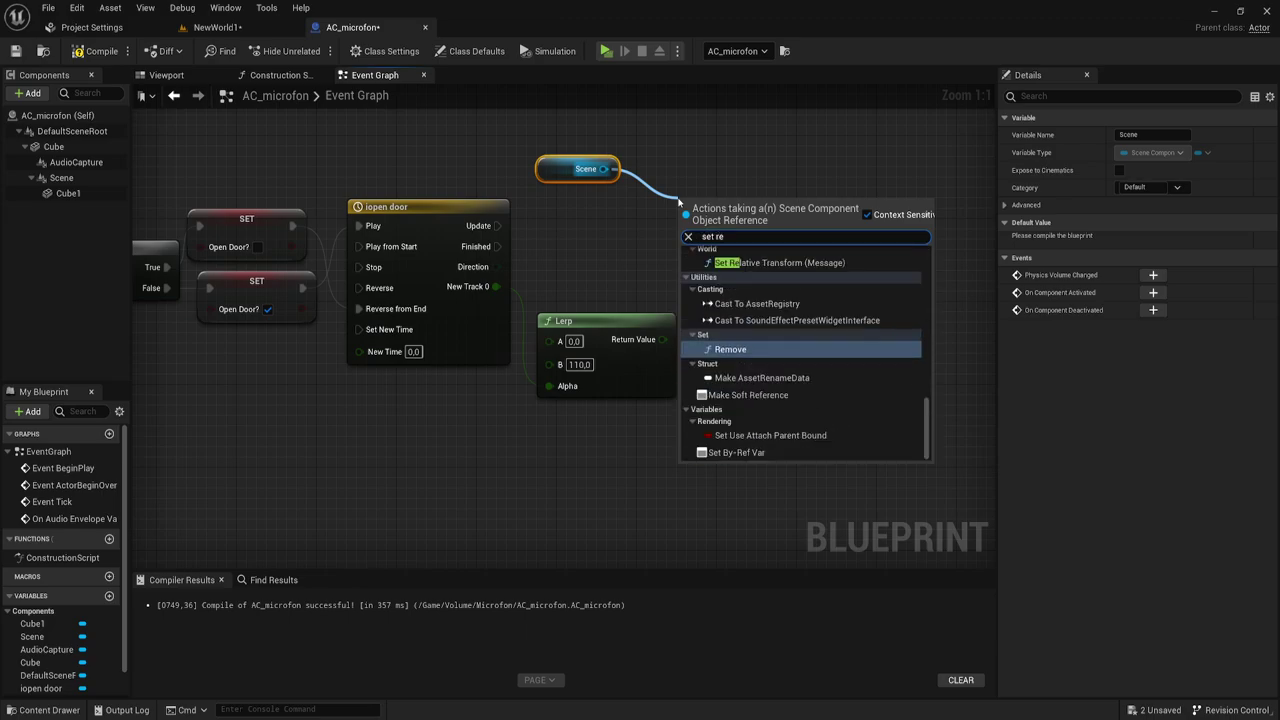
text(la)
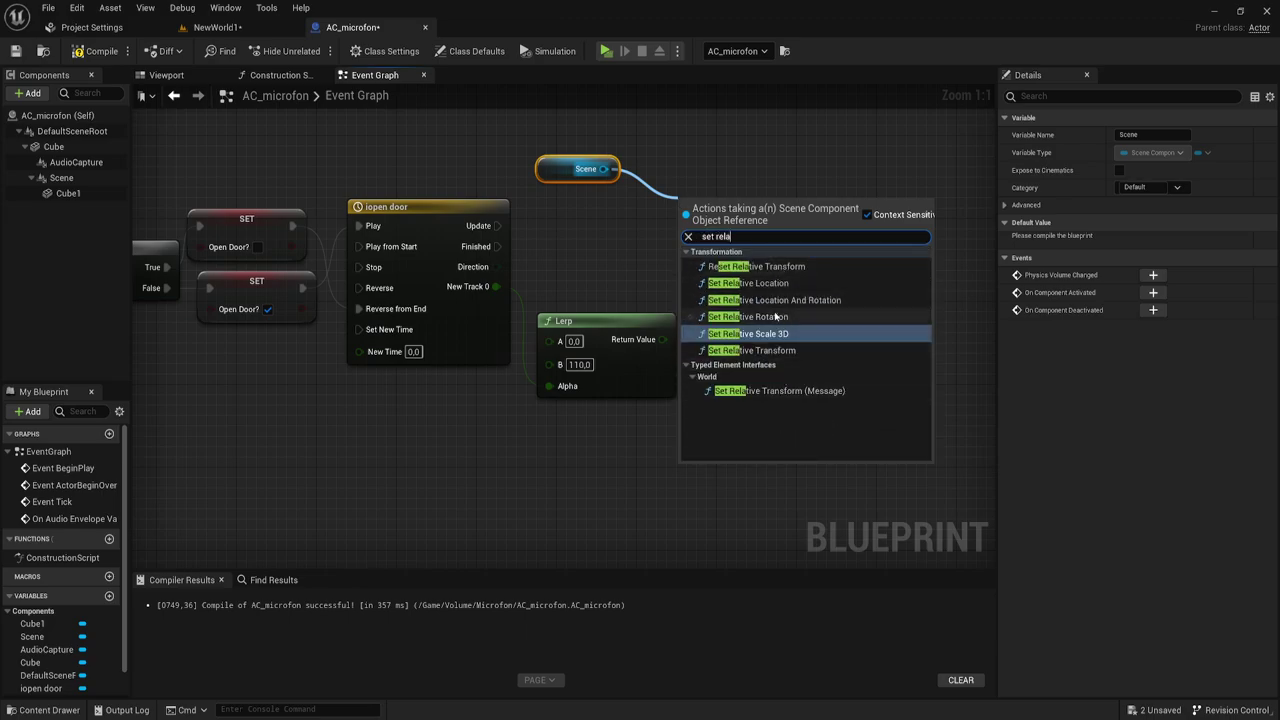
click(757, 316)
drag(703, 264, 748, 273)
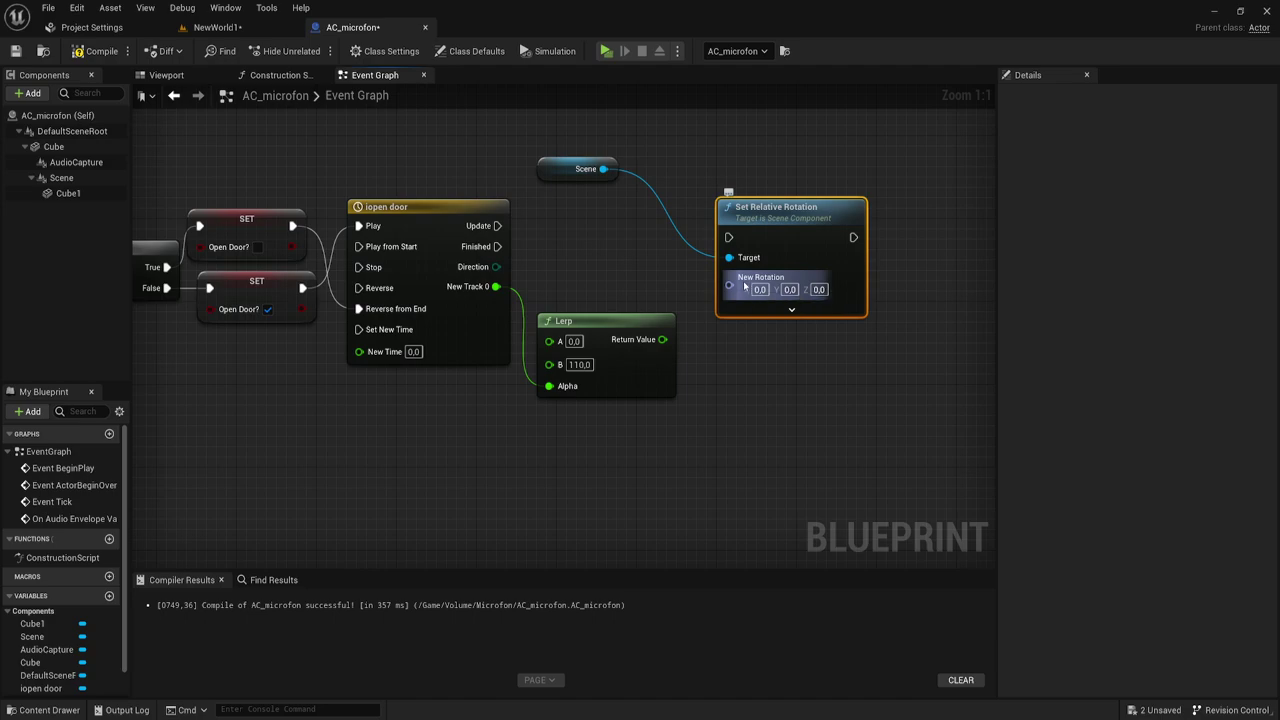
right_click(746, 286)
click(787, 340)
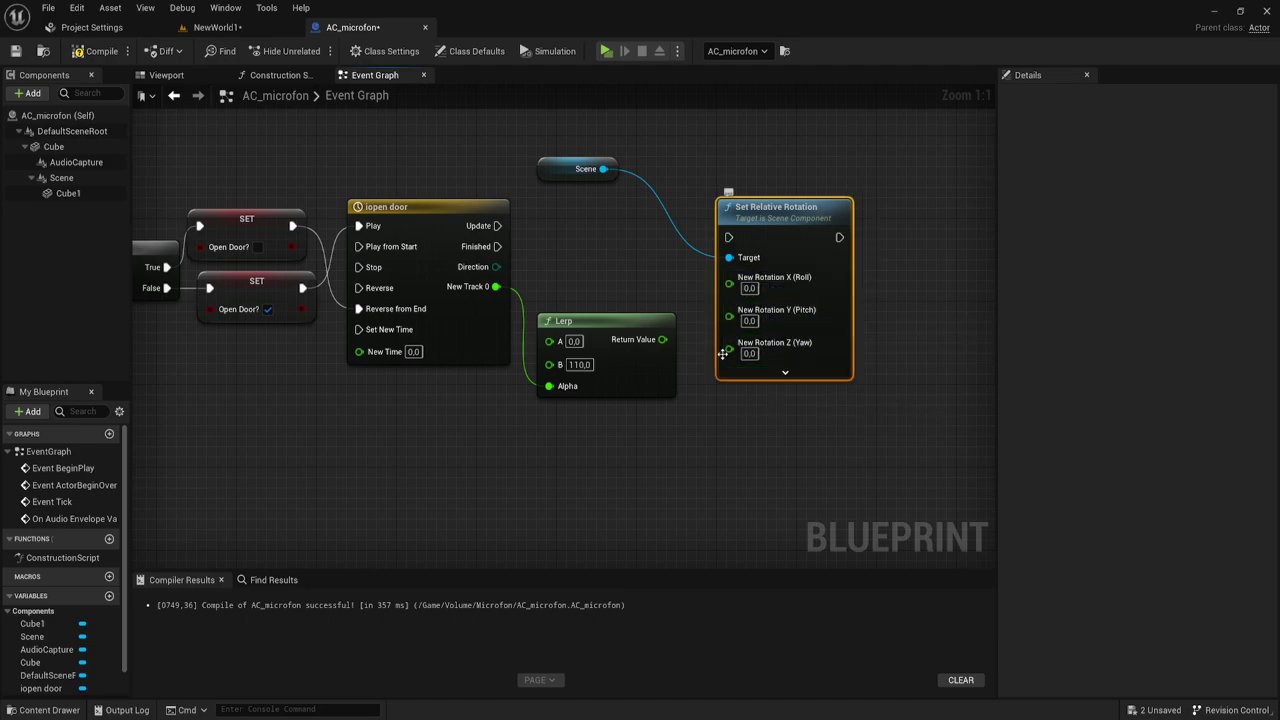
drag(662, 339, 729, 342)
- Attempt wiring the rotation node's execution input, then realign the SET nodes near the Branch
mouse_move(722, 240)
mouse_down()
mouse_move(525, 278)
mouse_move(548, 258)
mouse_up()
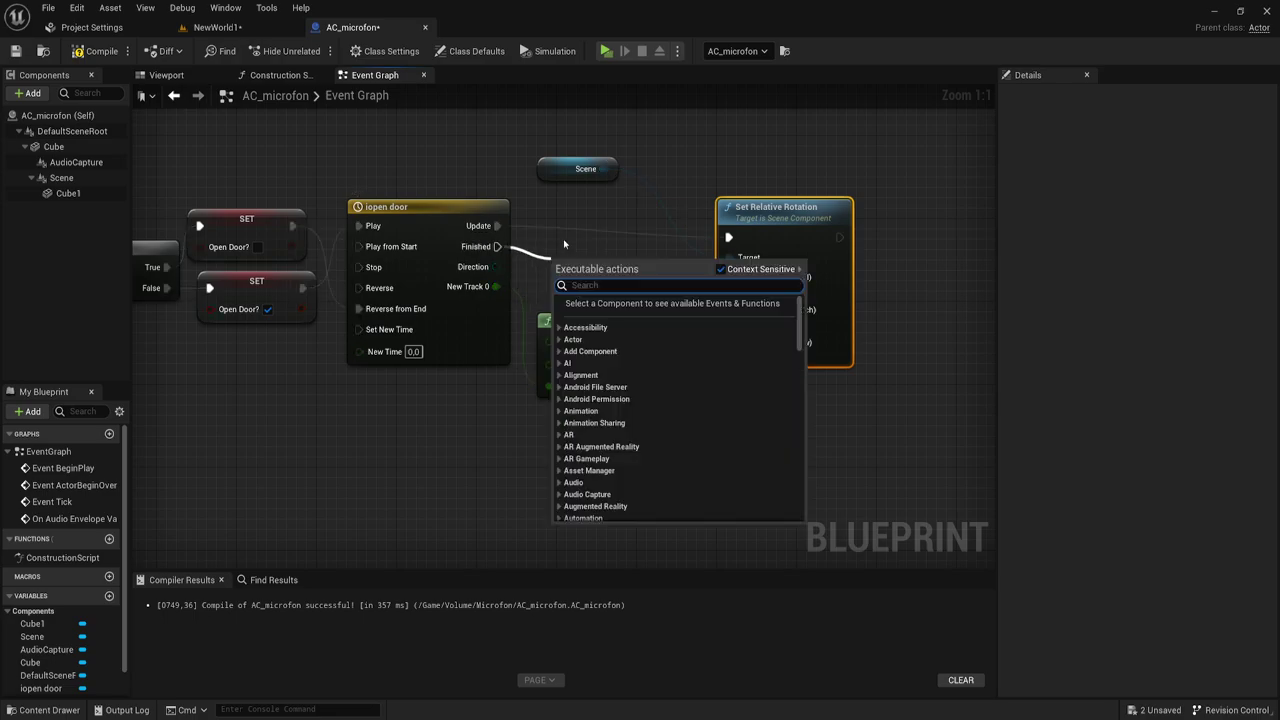
click(564, 244)
right_drag(147, 362, 252, 331)
click(360, 262)
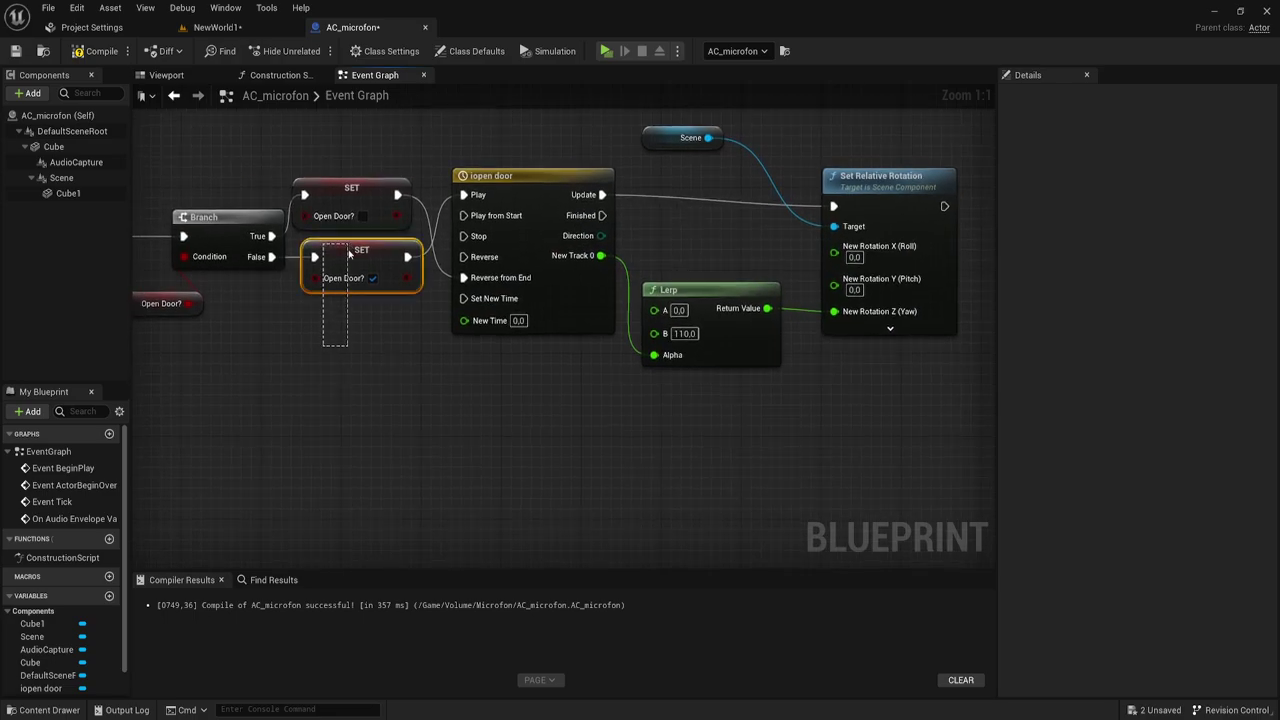
drag(369, 197, 379, 197)
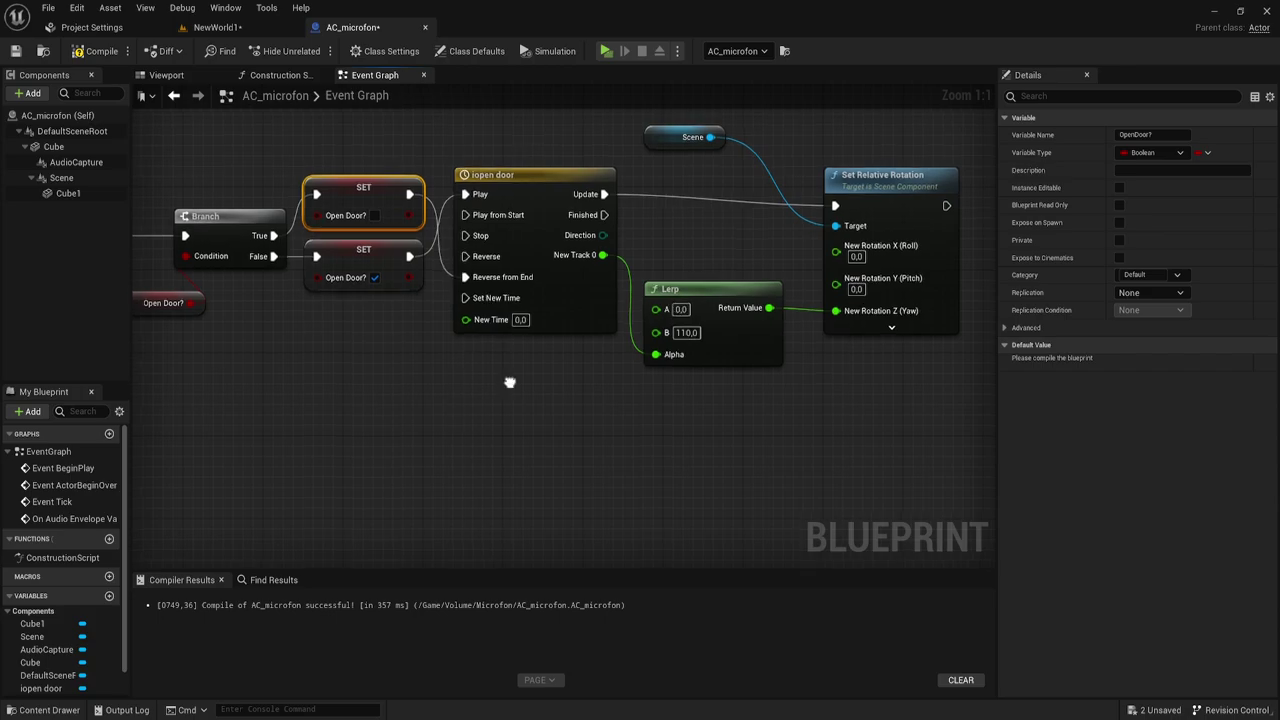
right_drag(593, 256, 705, 253)
- Add a 0.2-second Delay after the timeline's Finished output and wire Completed to Do Once Reset
drag(709, 214, 757, 437)
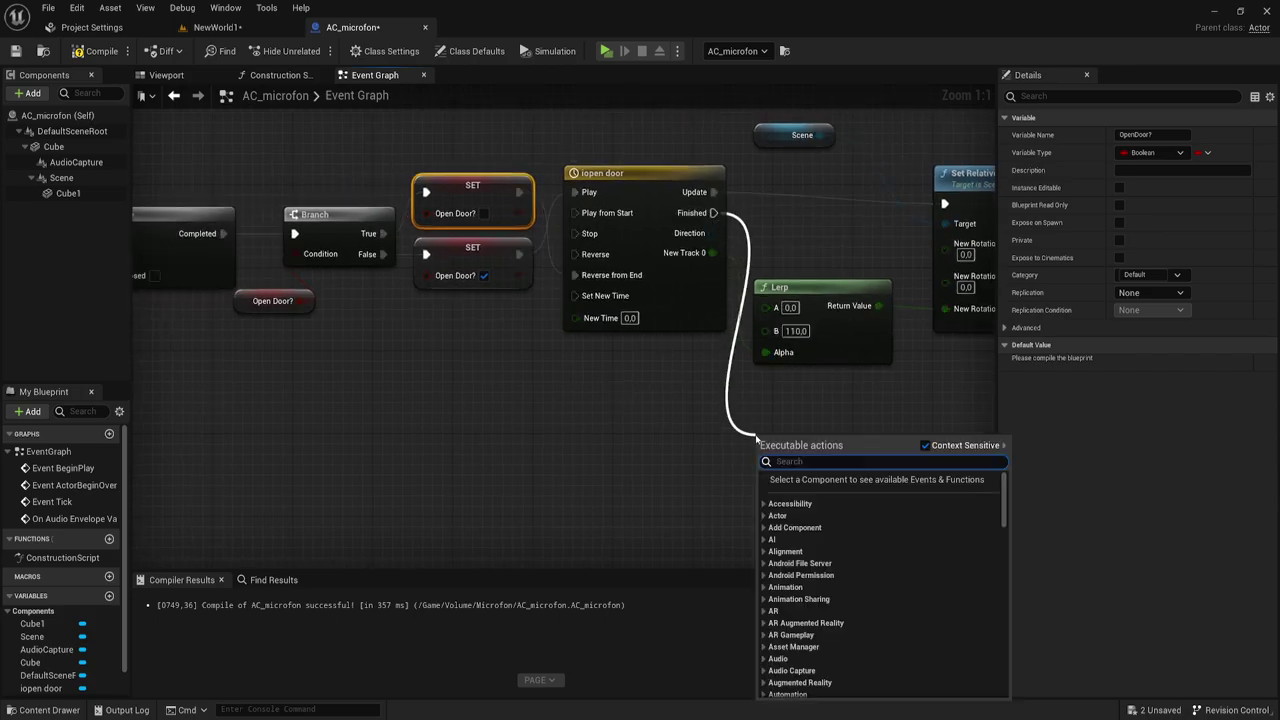
text(dela)
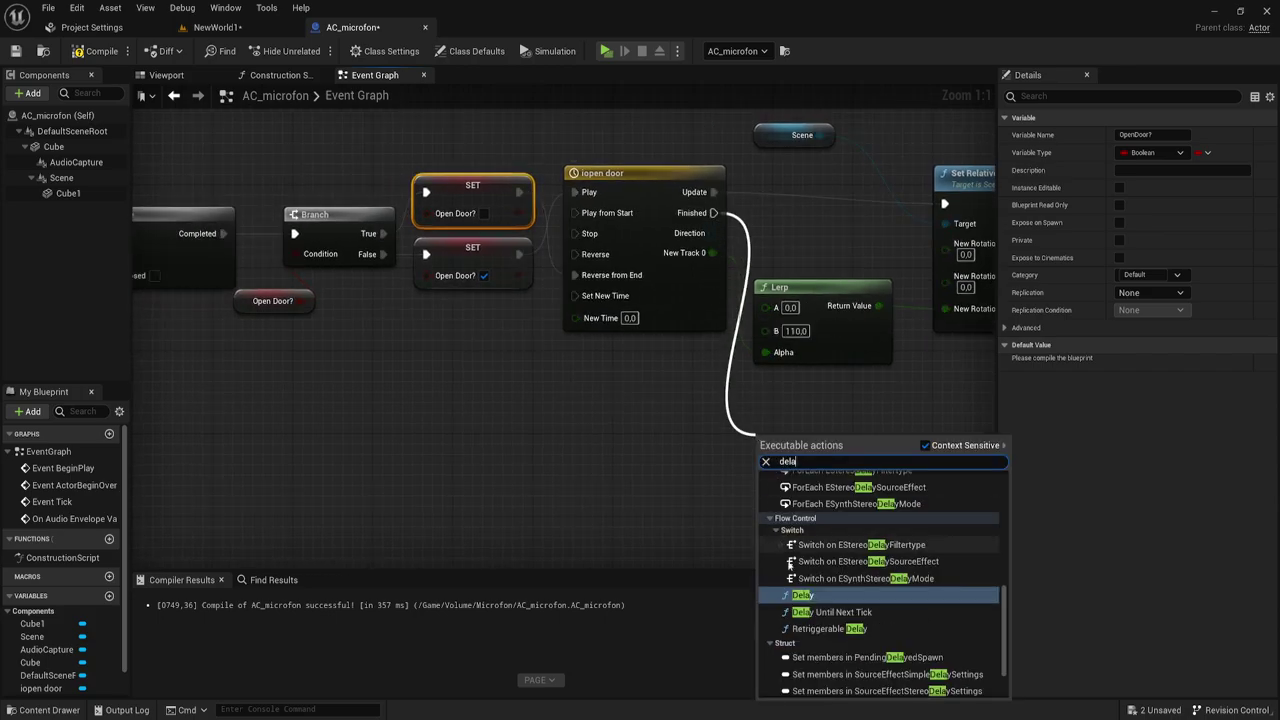
key(Return)
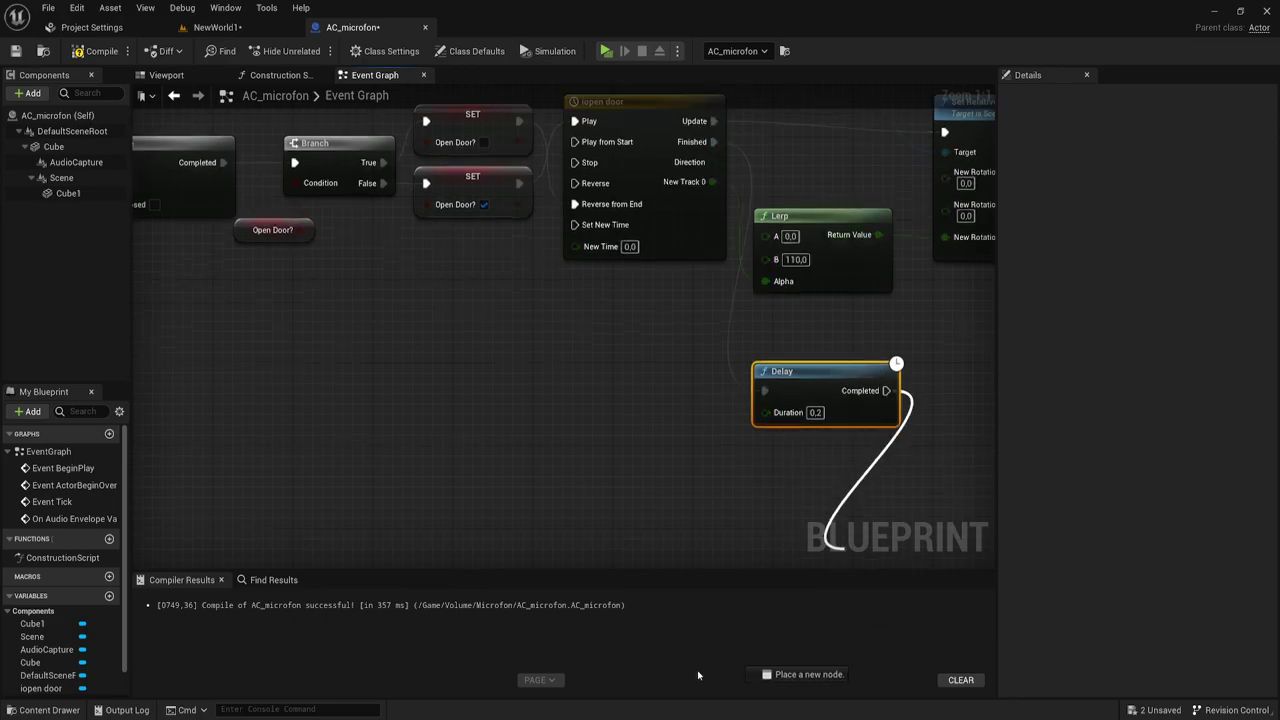
drag(886, 461, 366, 120)
mouse_move(366, 120)
right_down()
mouse_move(654, 413)
mouse_move(577, 269)
right_up()
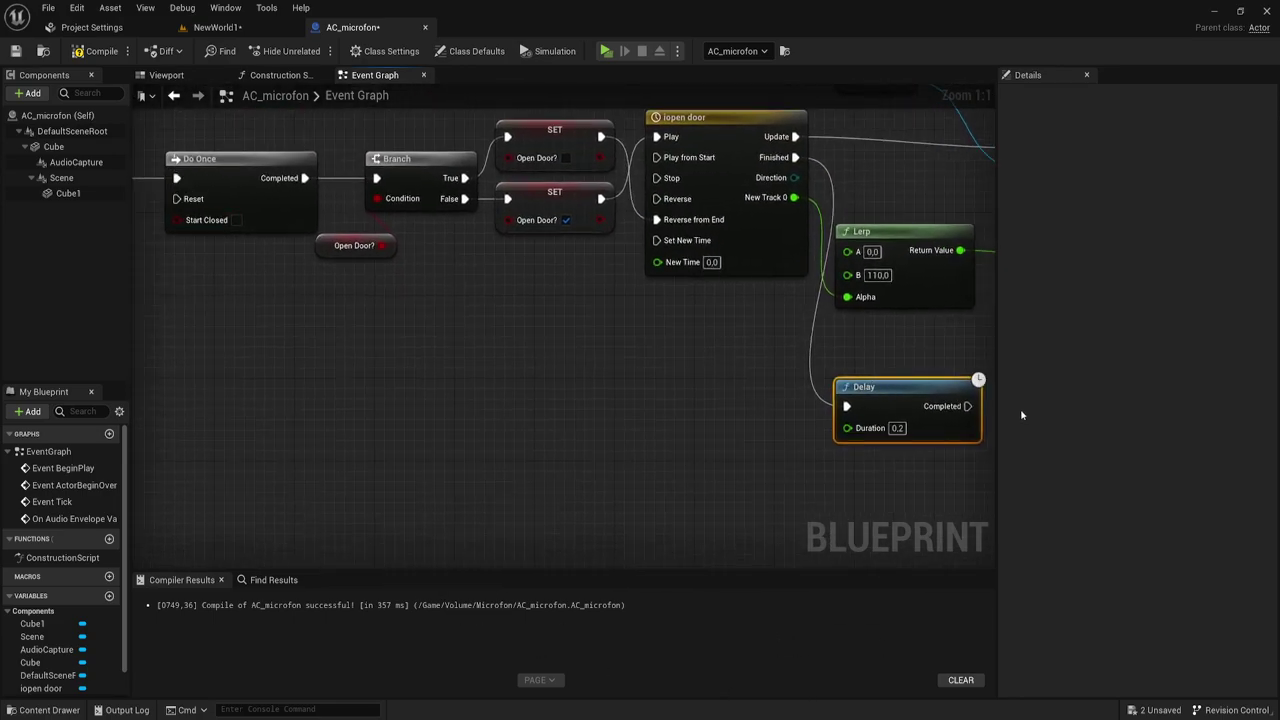
drag(966, 406, 399, 212)
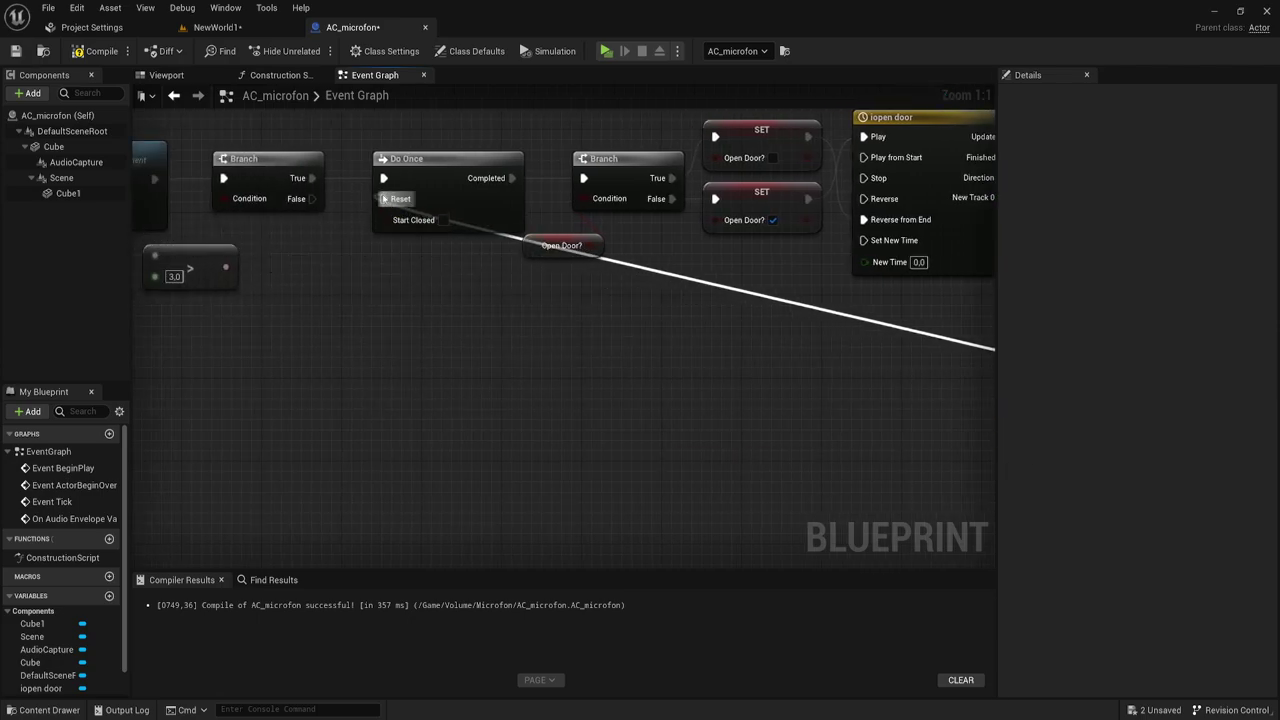
mouse_move(743, 408)
right_down()
mouse_move(480, 363)
mouse_move(566, 421)
right_up()
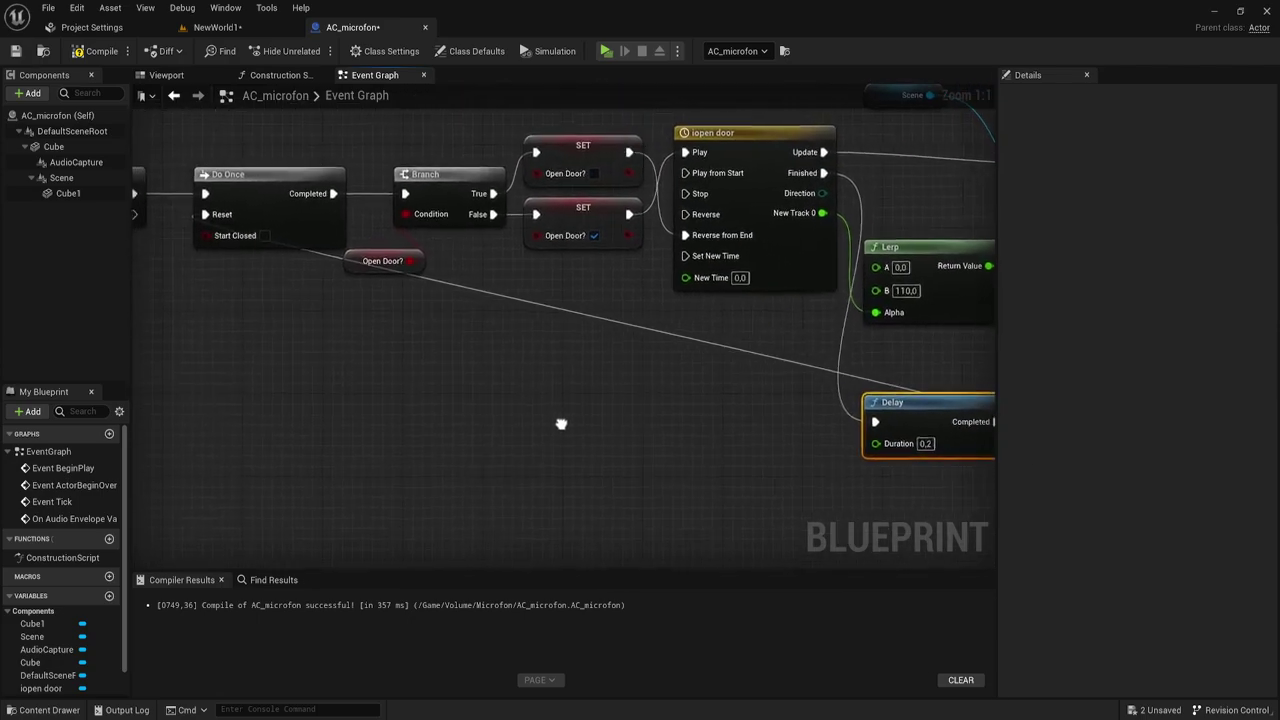
- Route the reset wire below the nodes with two reroute points and move the Delay beside the timeline
double_click(546, 304)
mouse_move(548, 301)
mouse_down()
mouse_move(266, 426)
mouse_move(230, 429)
mouse_up()
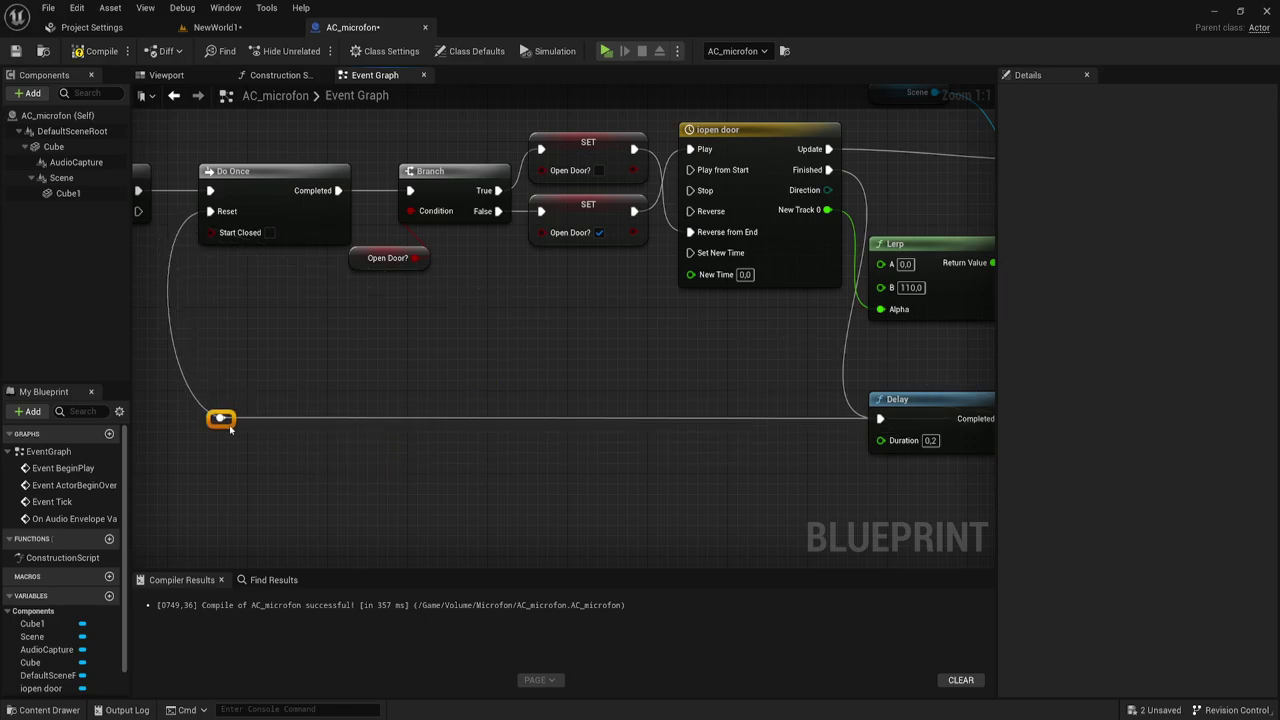
right_drag(746, 450, 623, 437)
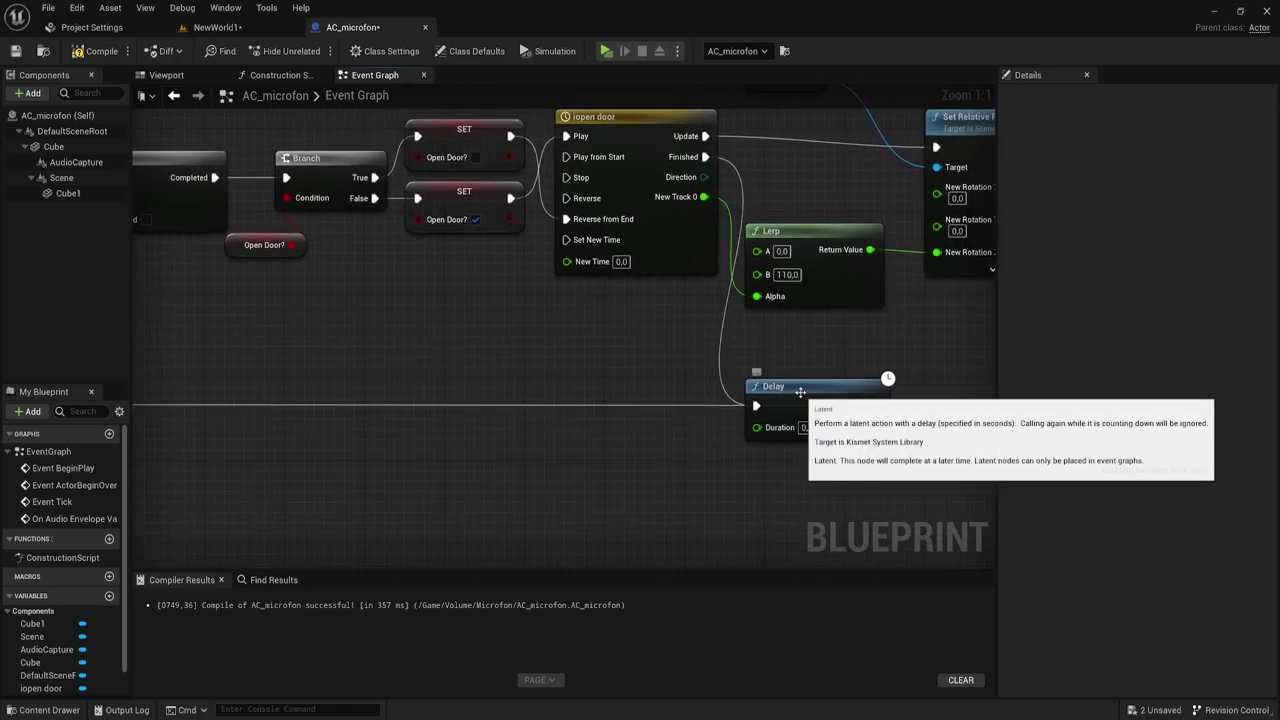
drag(800, 386, 686, 322)
double_click(597, 364)
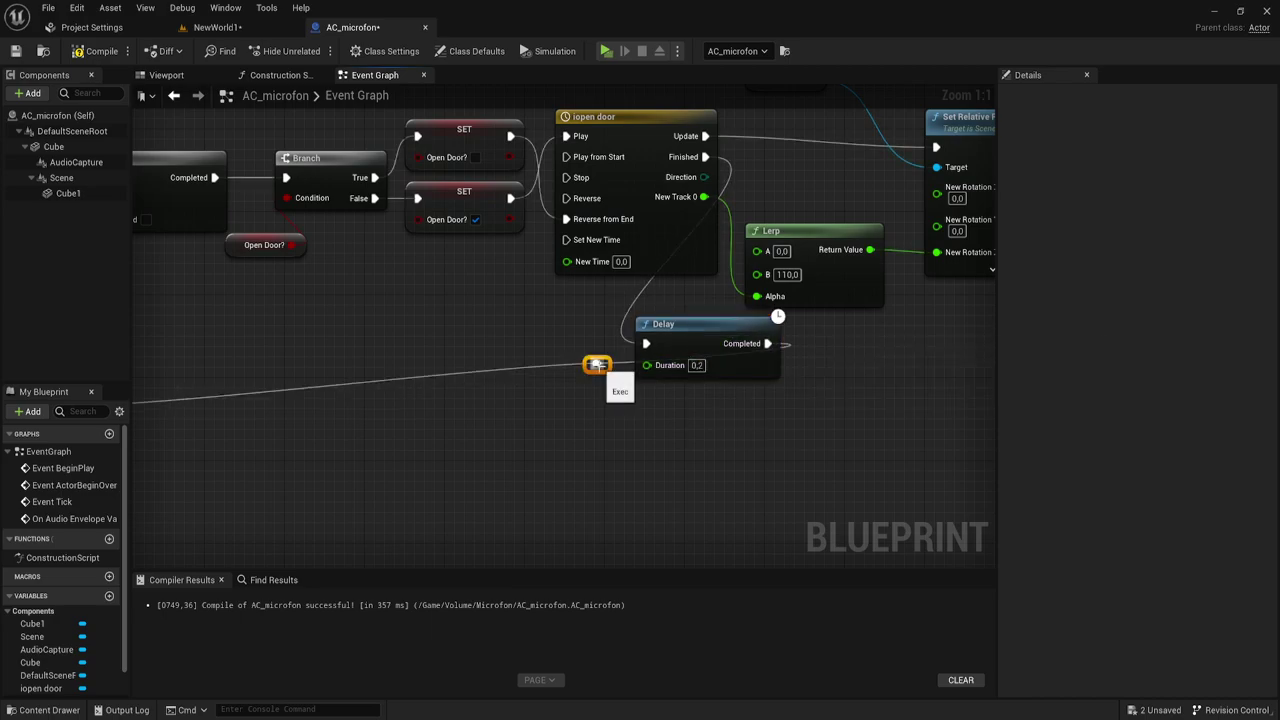
drag(597, 364, 786, 409)
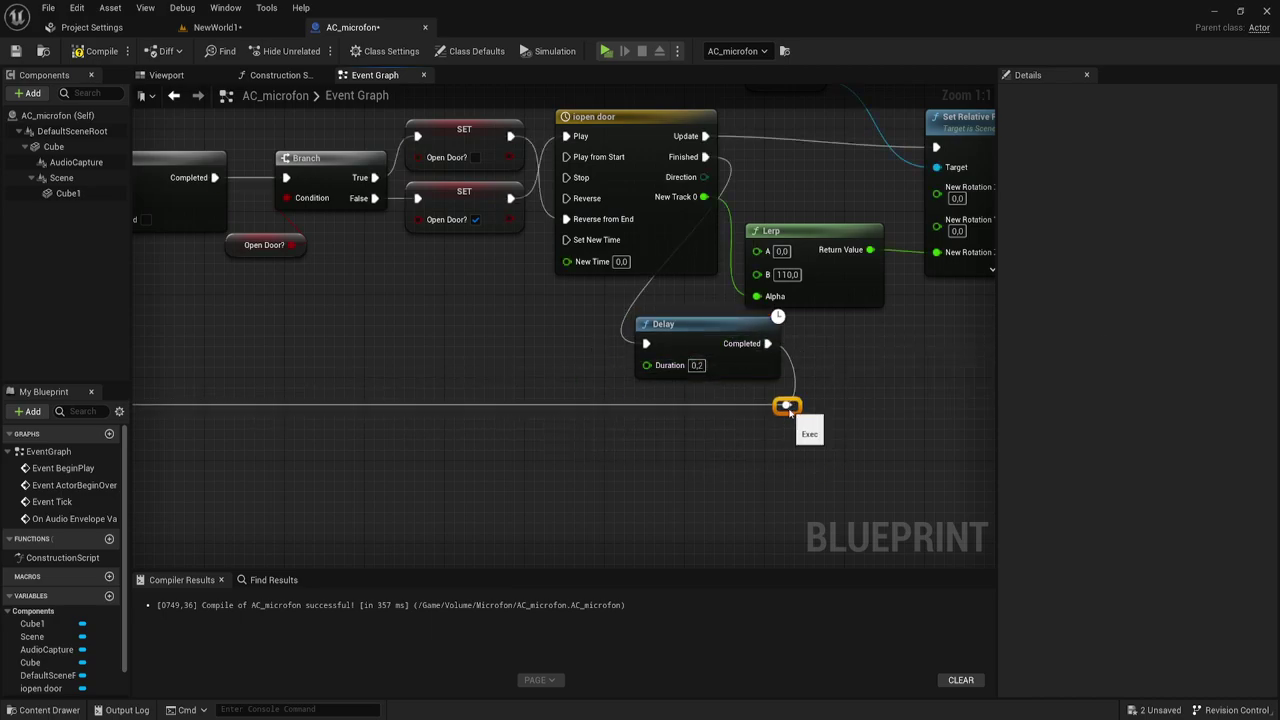
right_drag(607, 433, 697, 432)
- Rearrange the Open Door? SET node and the Scene node beside the rotation node
scroll(697, 432, down, 1)
right_drag(615, 351, 545, 360)
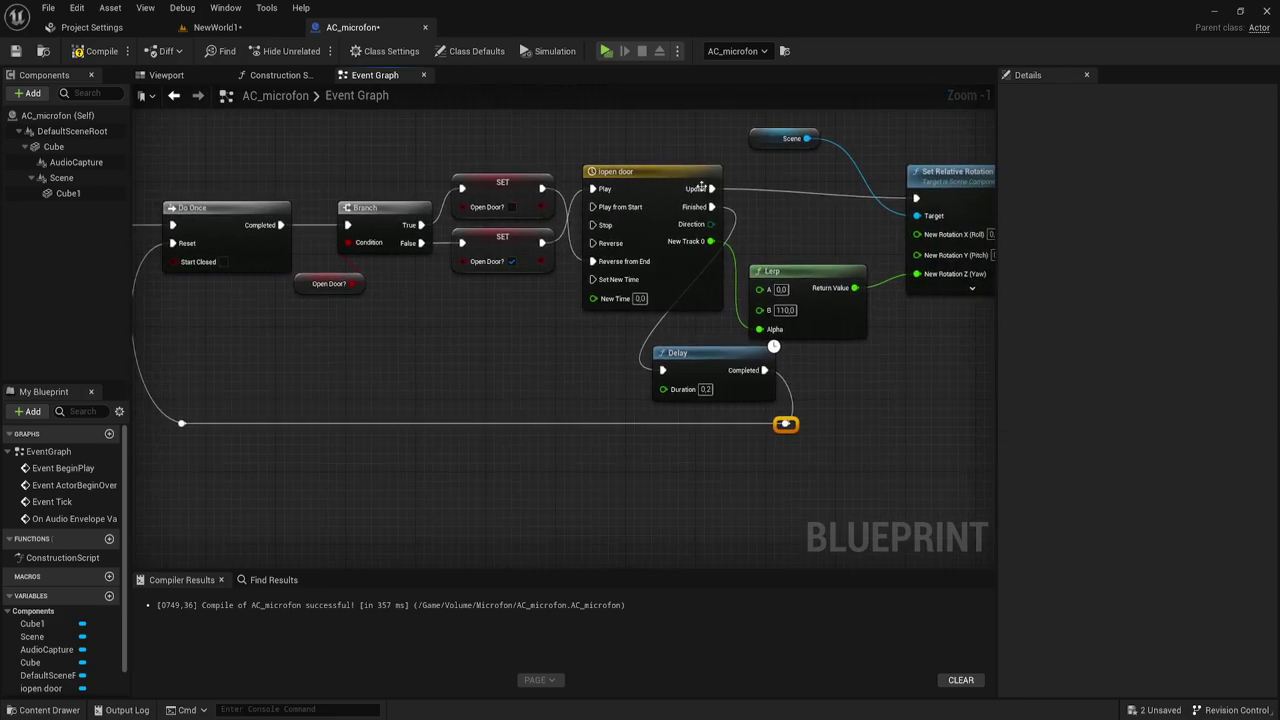
mouse_move(512, 246)
mouse_down()
mouse_move(521, 138)
mouse_move(504, 246)
mouse_up()
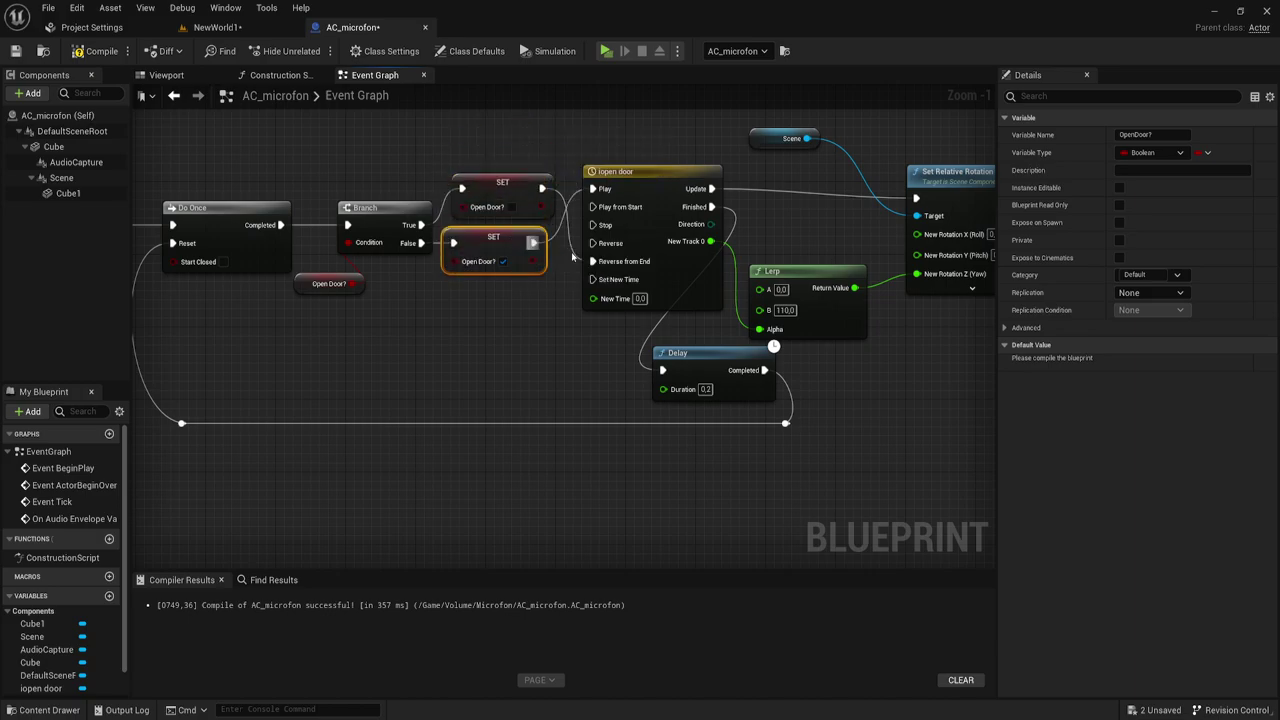
right_drag(830, 256, 794, 278)
drag(755, 160, 789, 205)
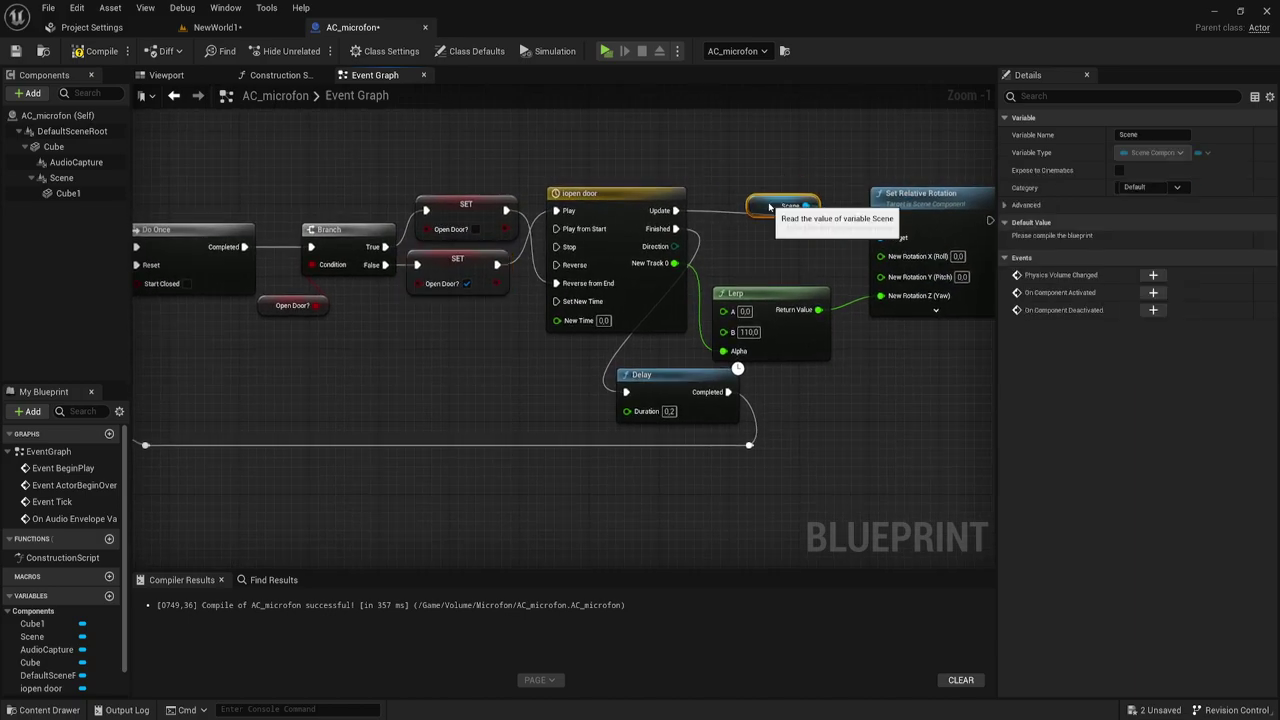
- Save AC_microfon, switch to NewWorld1, and play-test the microphone door, stopping with Esc
click(12, 52)
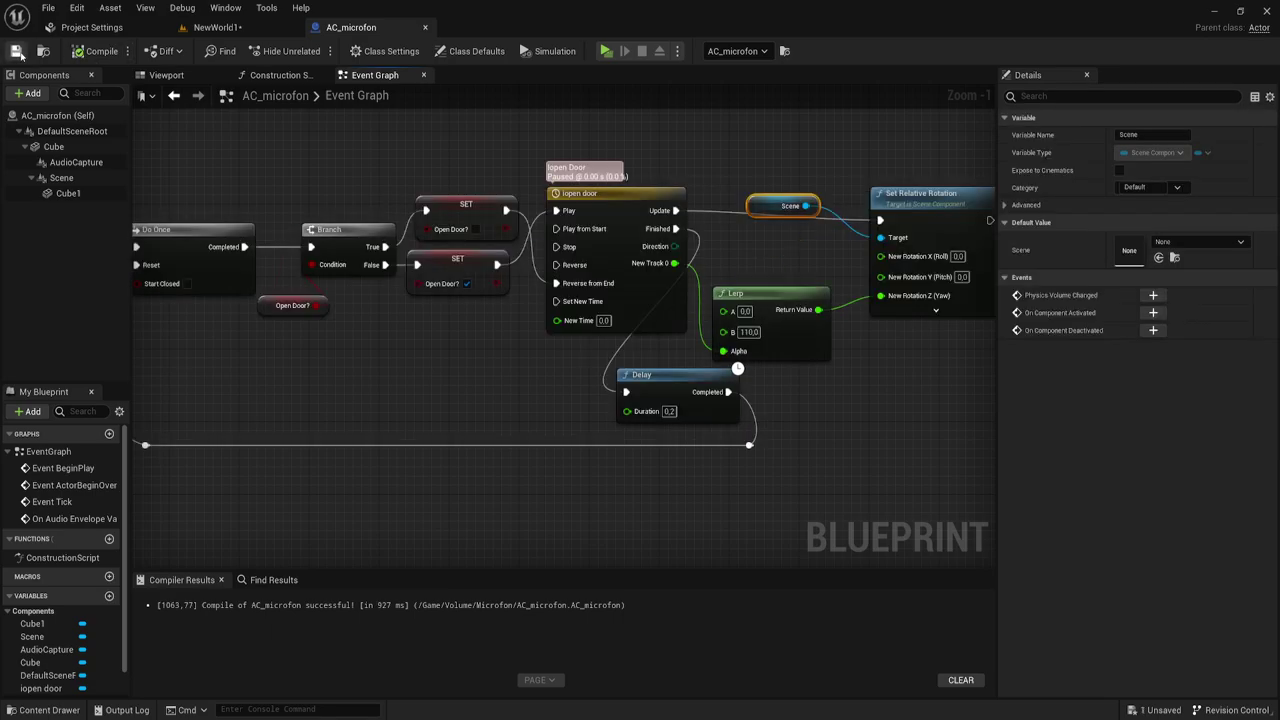
click(215, 27)
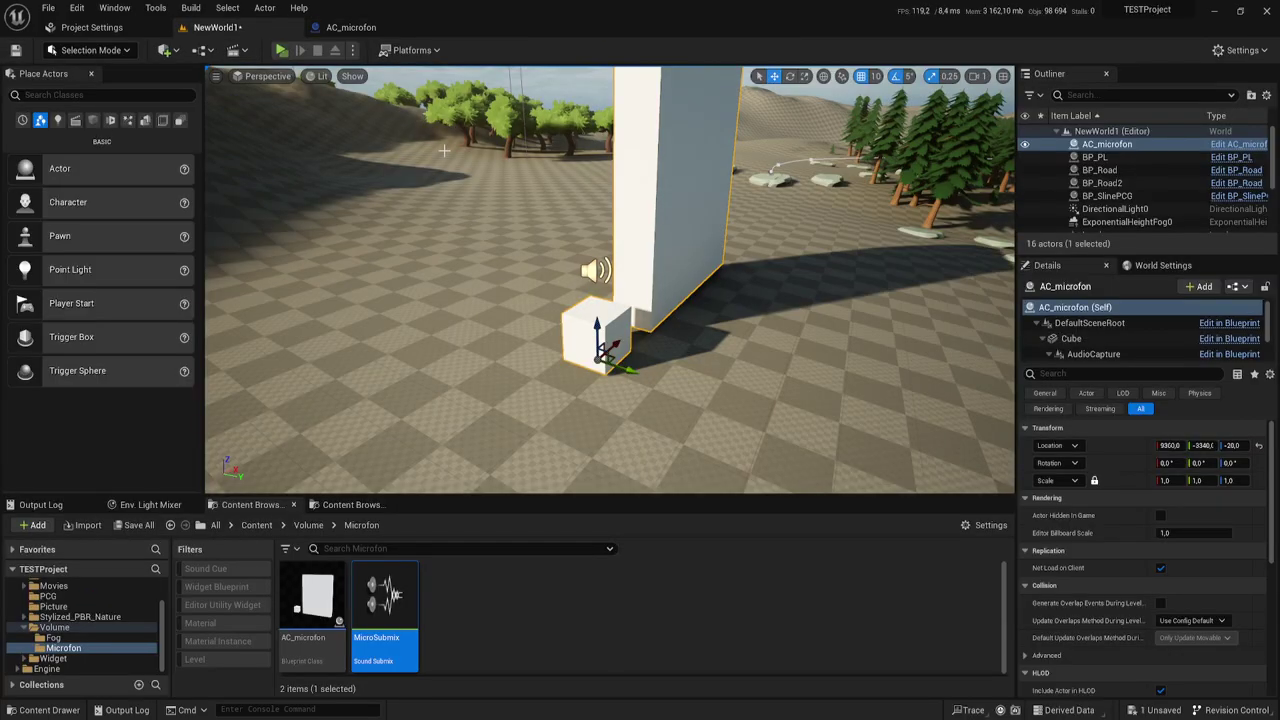
key(f)
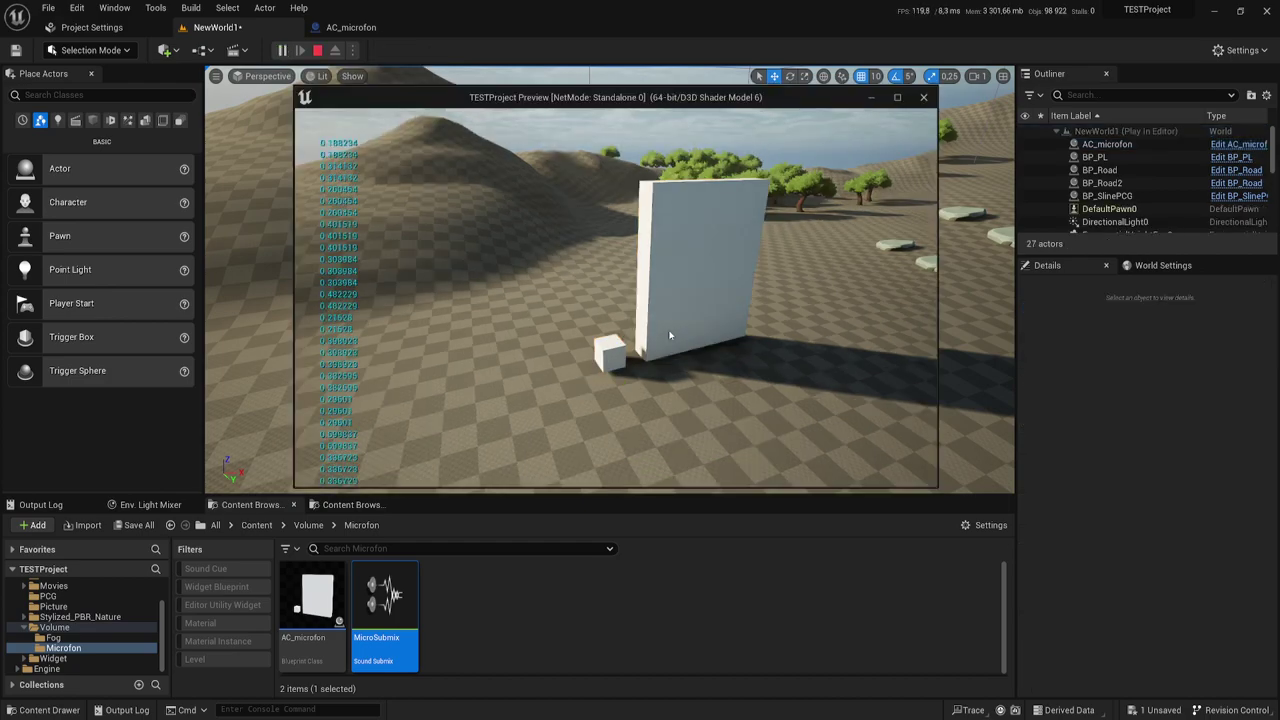
click(670, 335)
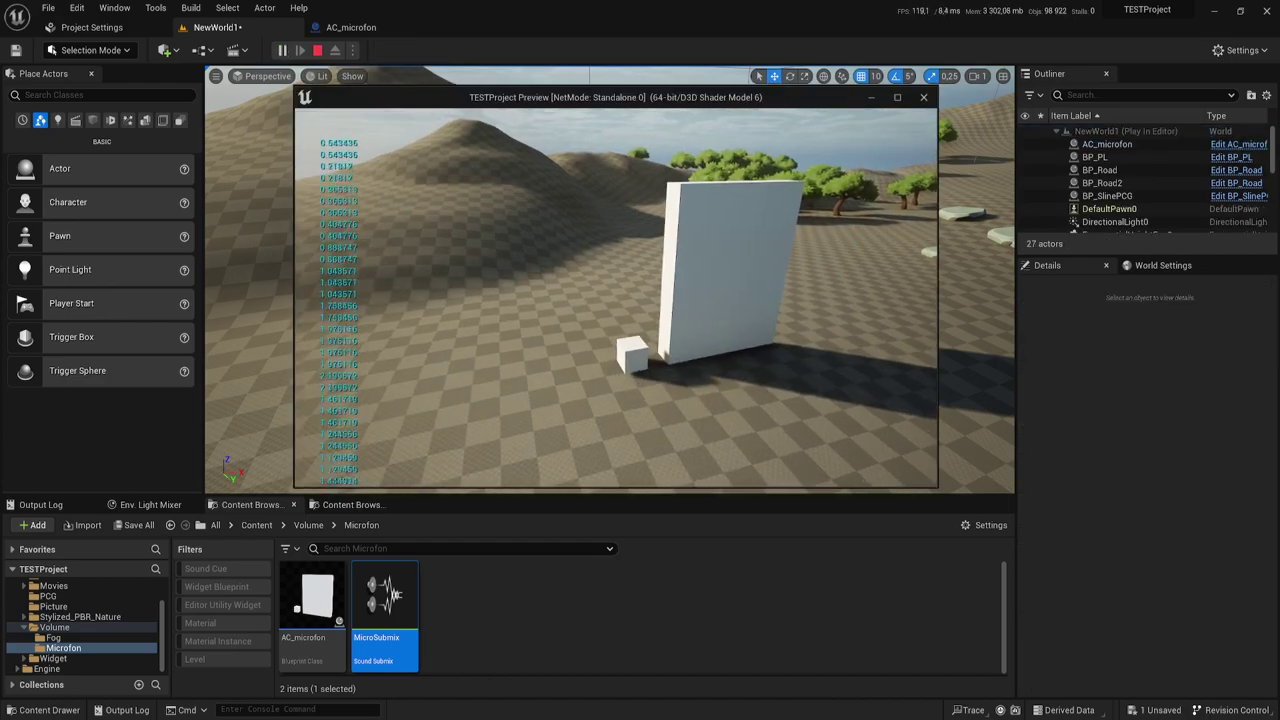
key(Escape)
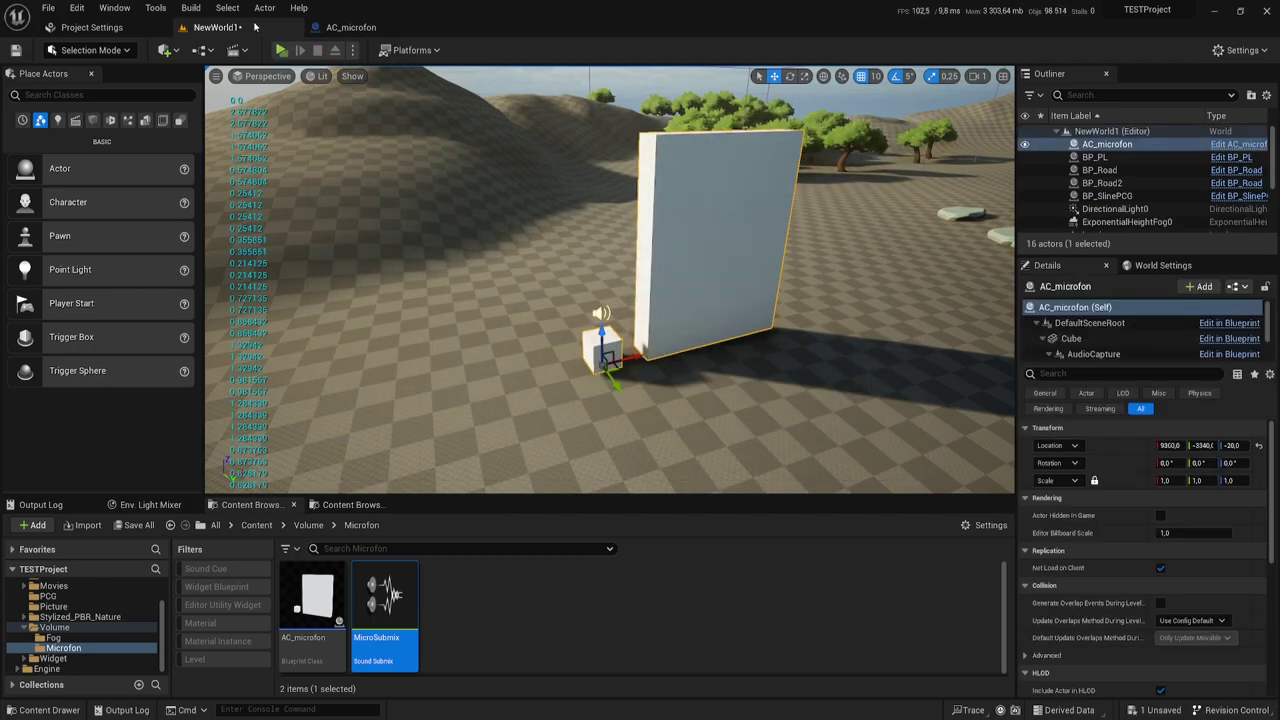
- Reparent the Scene hinge from Cube to DefaultSceneRoot in AC_microfon's Components panel
click(355, 26)
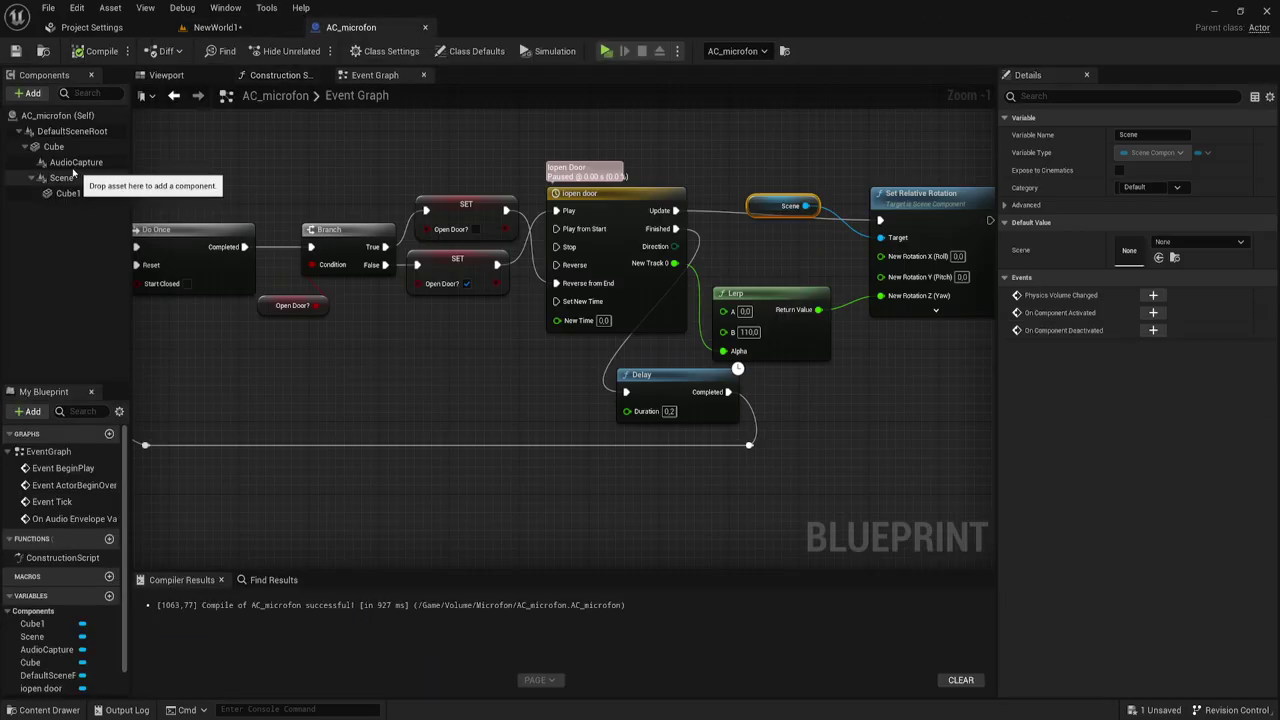
mouse_move(60, 177)
mouse_down()
mouse_move(34, 199)
mouse_move(52, 178)
mouse_move(46, 117)
mouse_move(16, 139)
mouse_up()
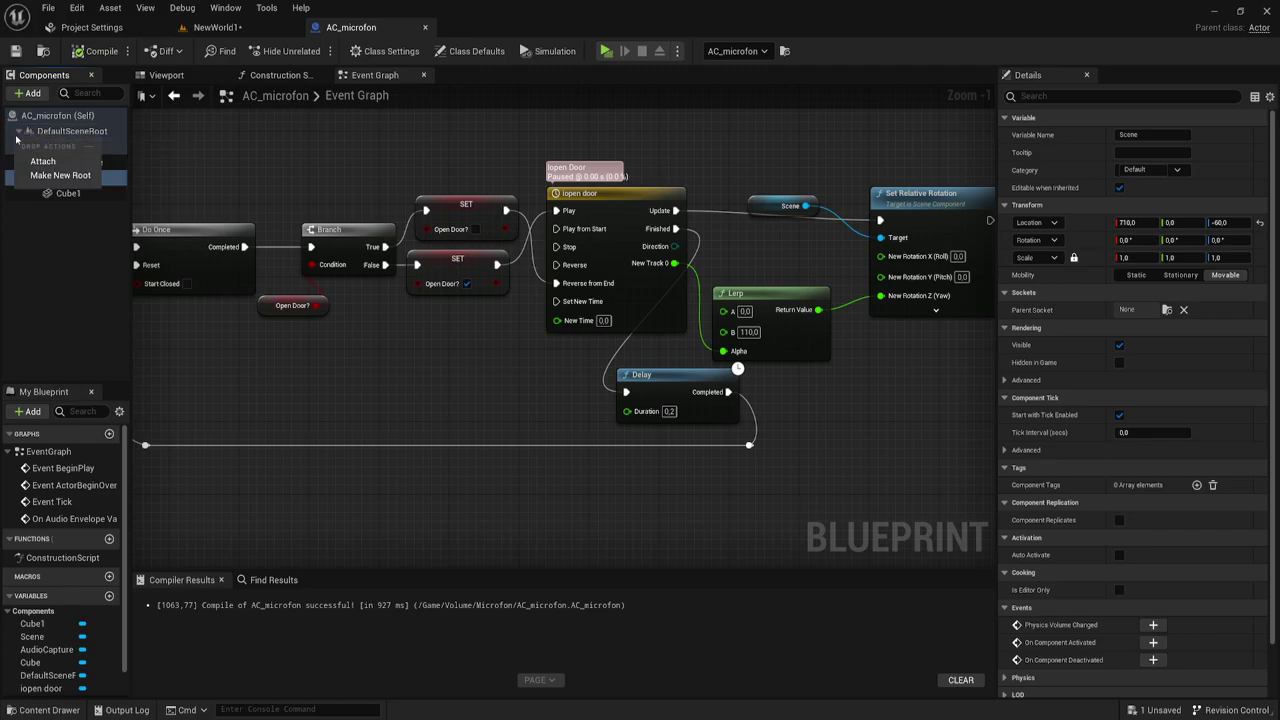
click(40, 163)
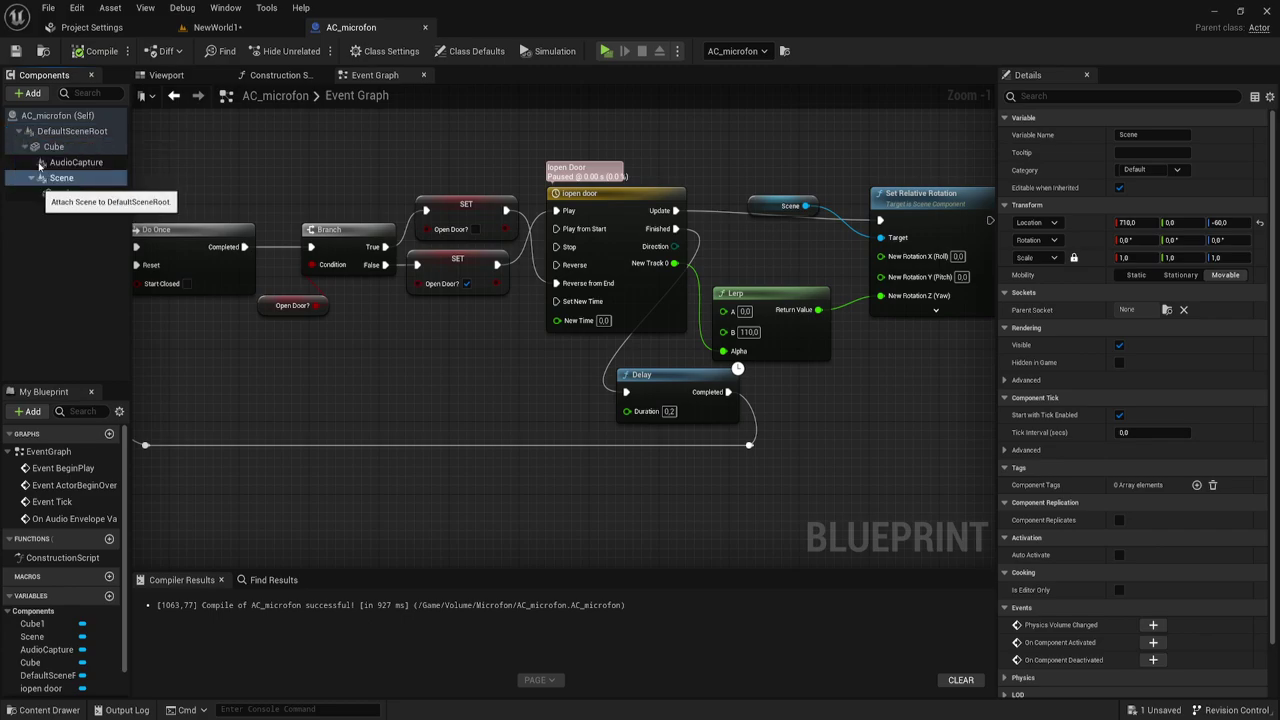
click(78, 281)
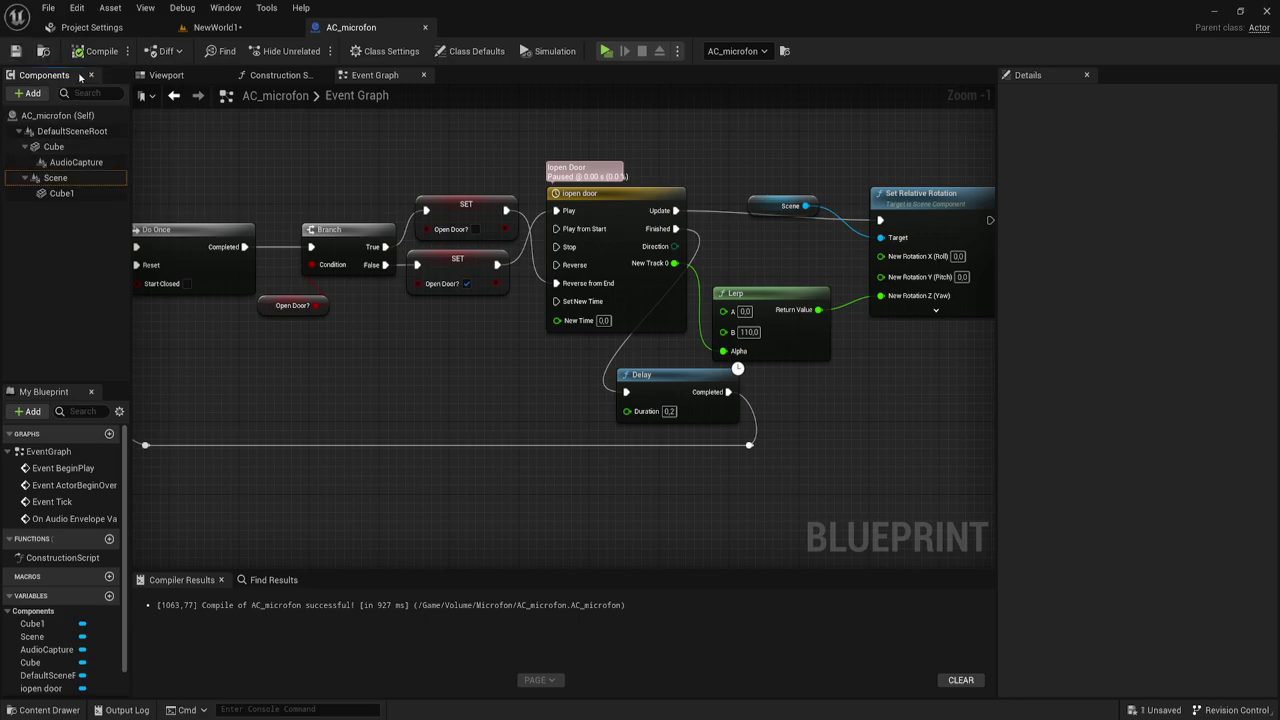
- Play-test NewWorld1 with Alt+P to check the microphone-driven door, then stop the session
click(247, 32)
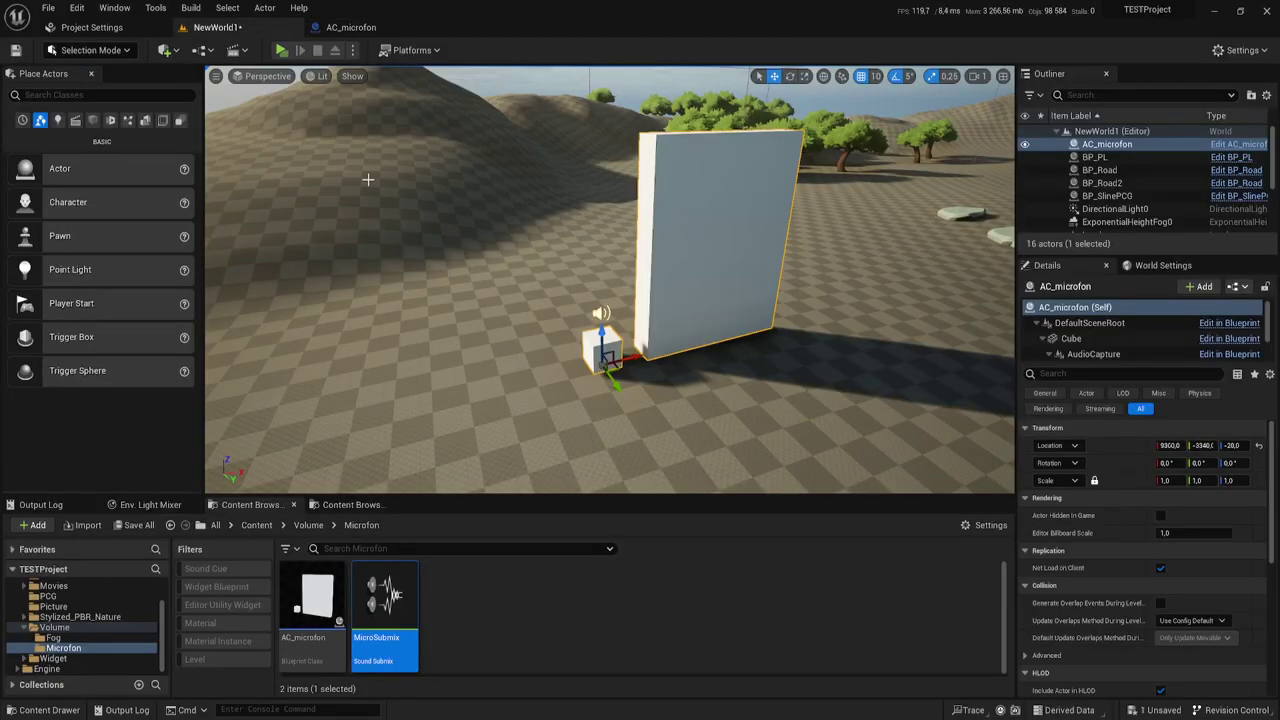
key(alt+p)
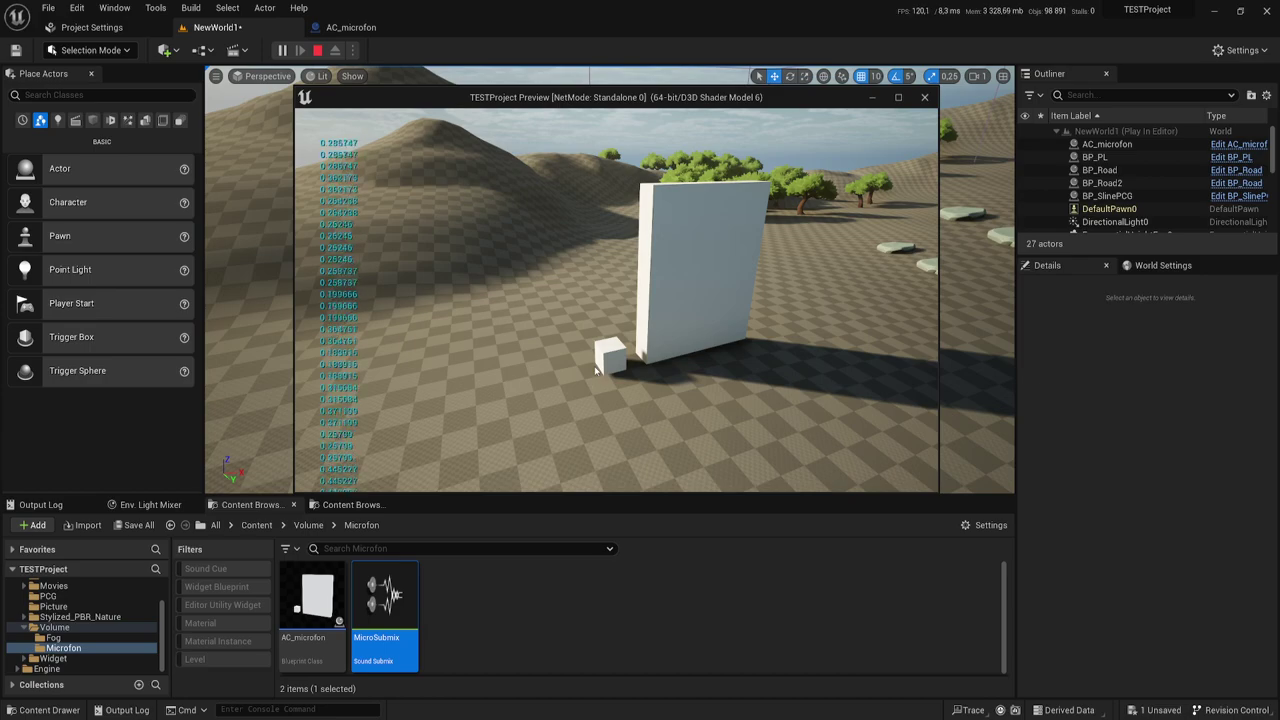
key(Escape)
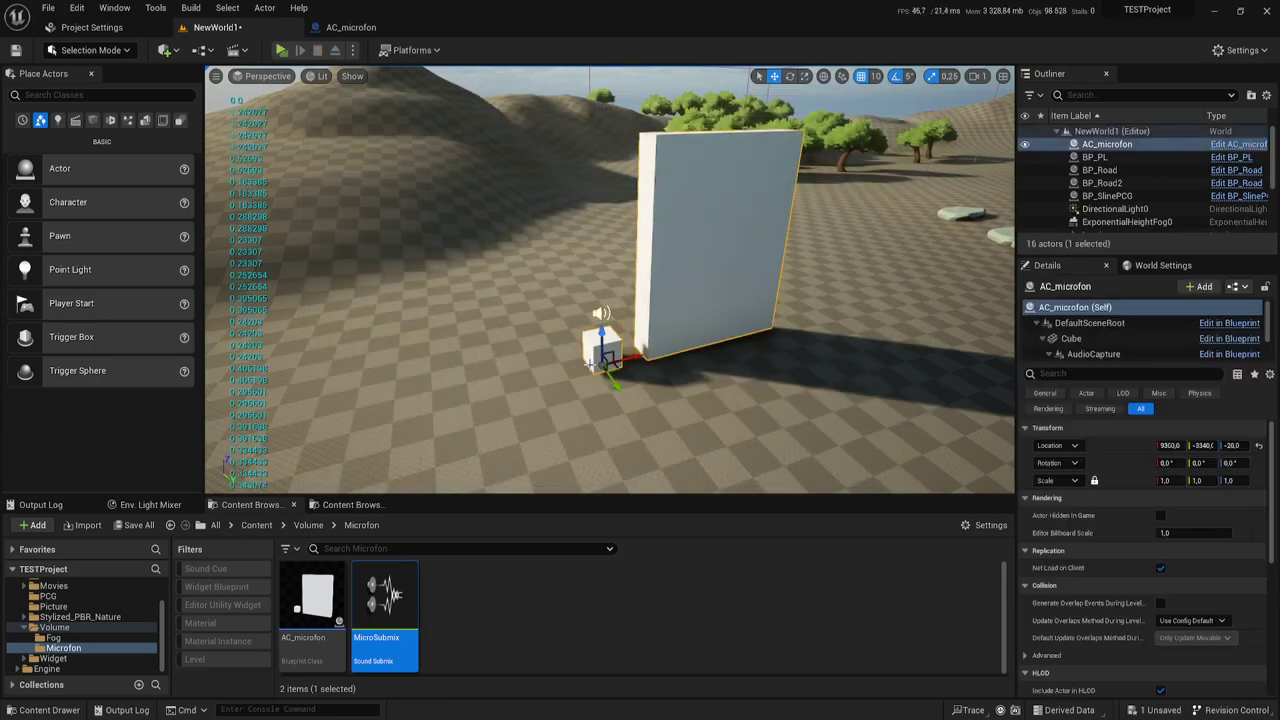
click(376, 27)
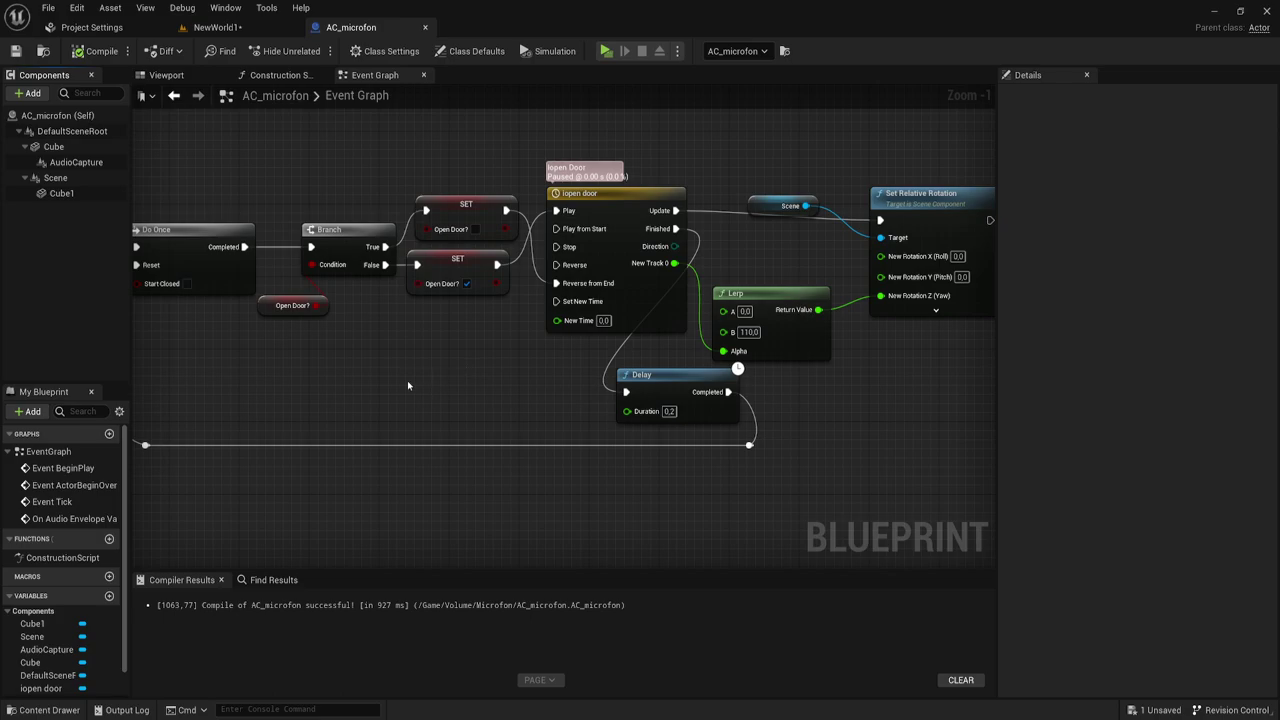
- Lower the Greater-than threshold from 3.0 to 2.0, then compile and save AC_microfon
right_drag(407, 385, 655, 322)
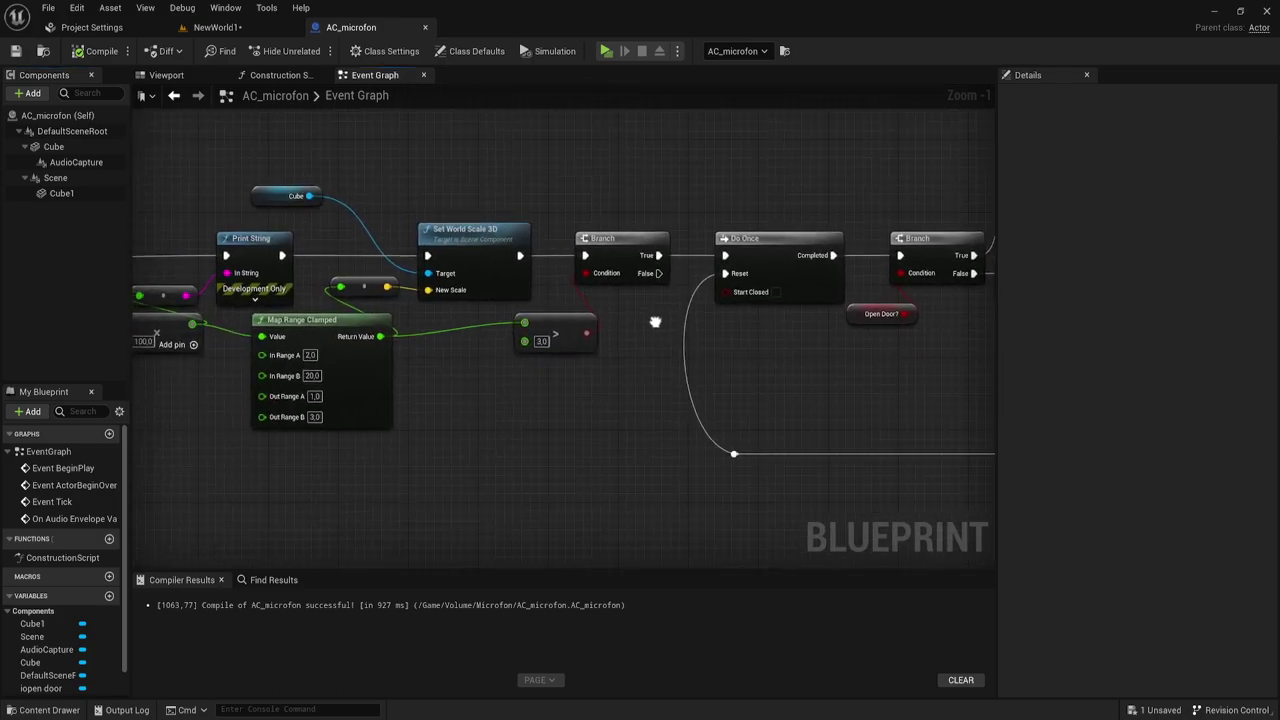
click(541, 341)
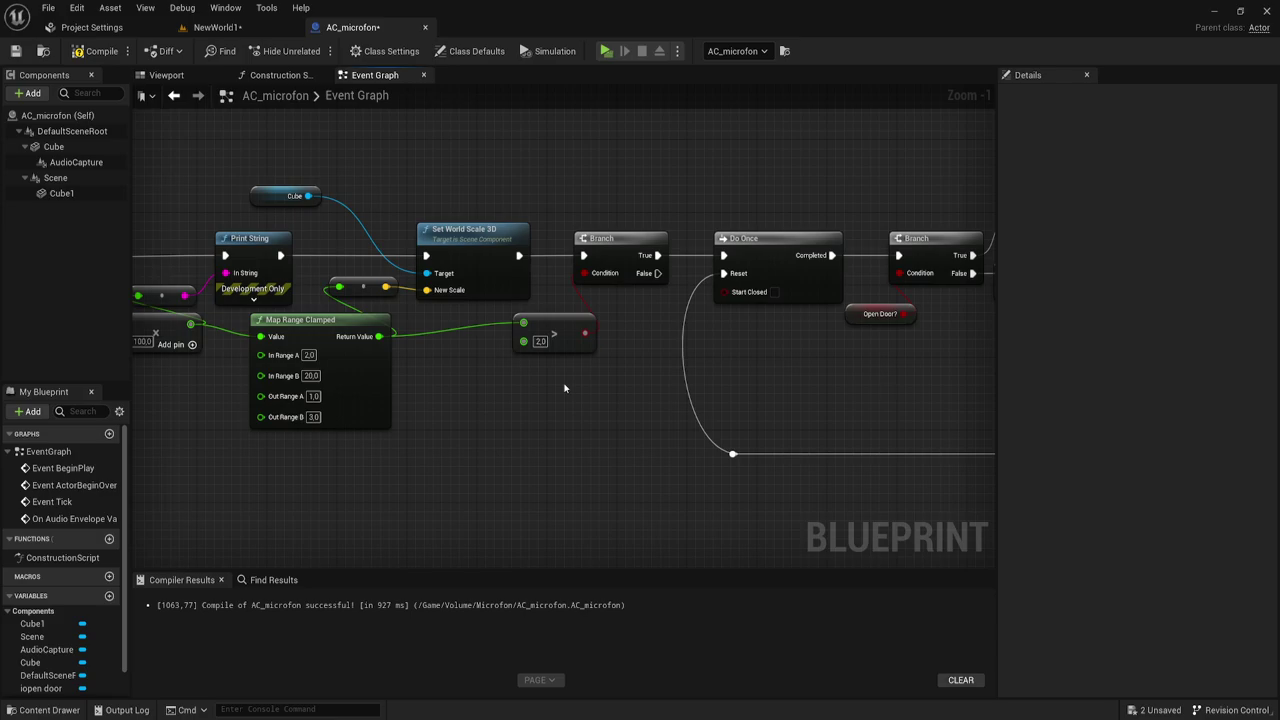
scroll(527, 451, up, 1)
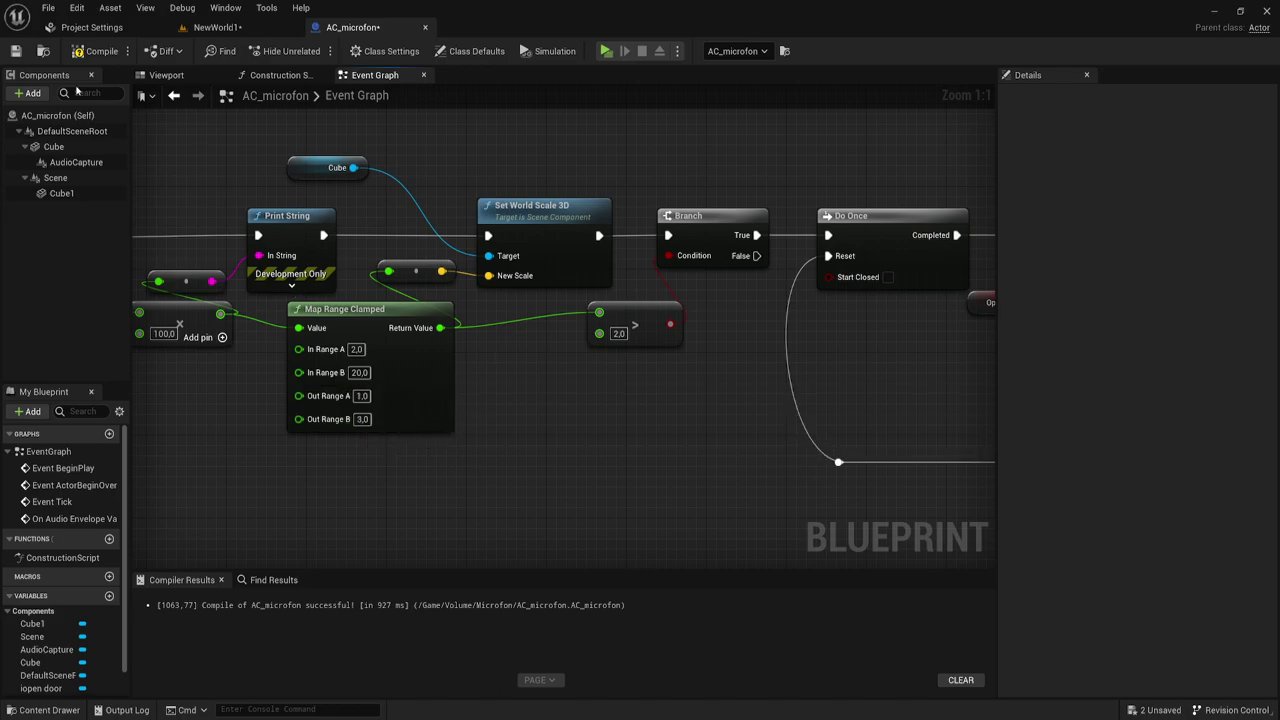
click(16, 51)
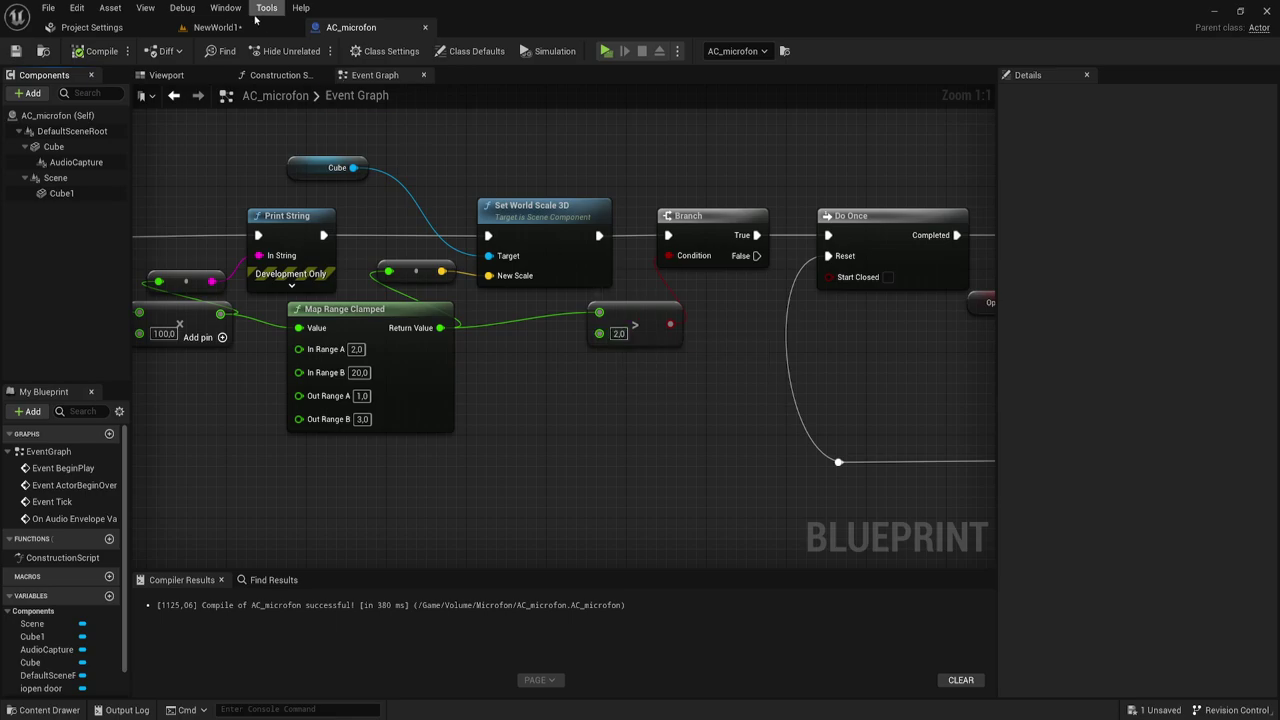
- Run another NewWorld1 play test with the 2.0 threshold, speaking into the mic, then stop
click(215, 27)
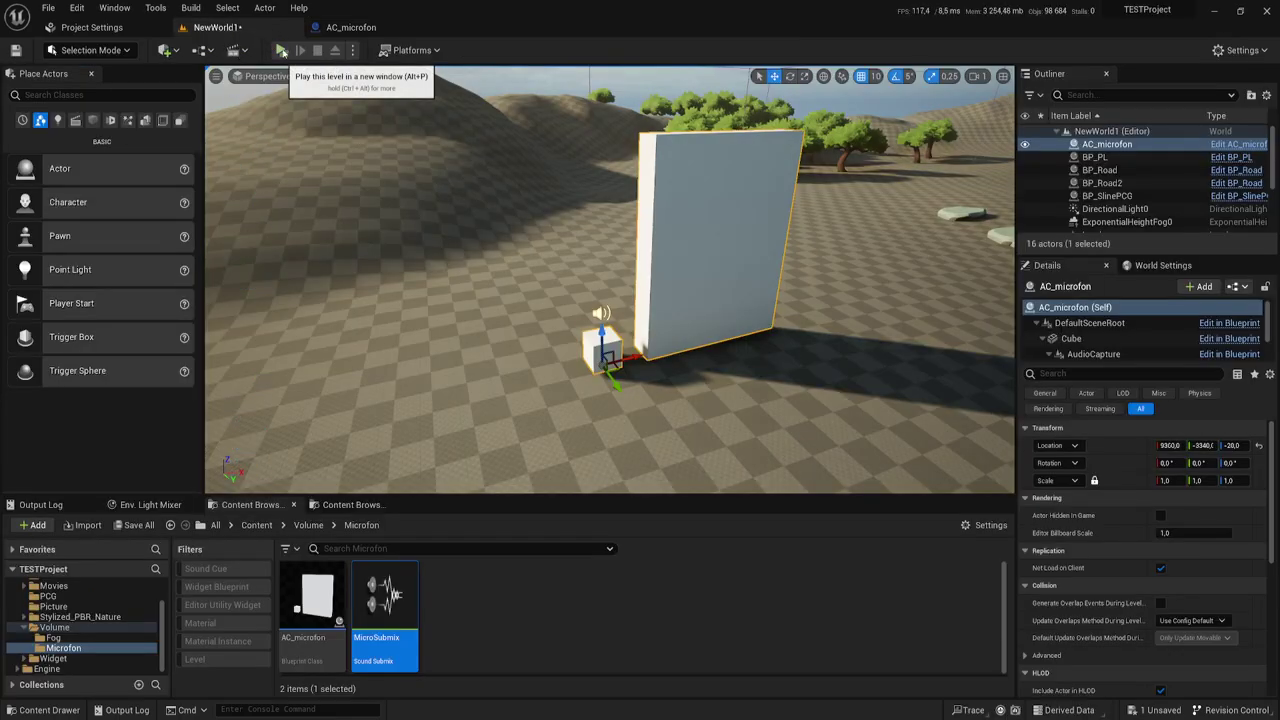
key(alt+p)
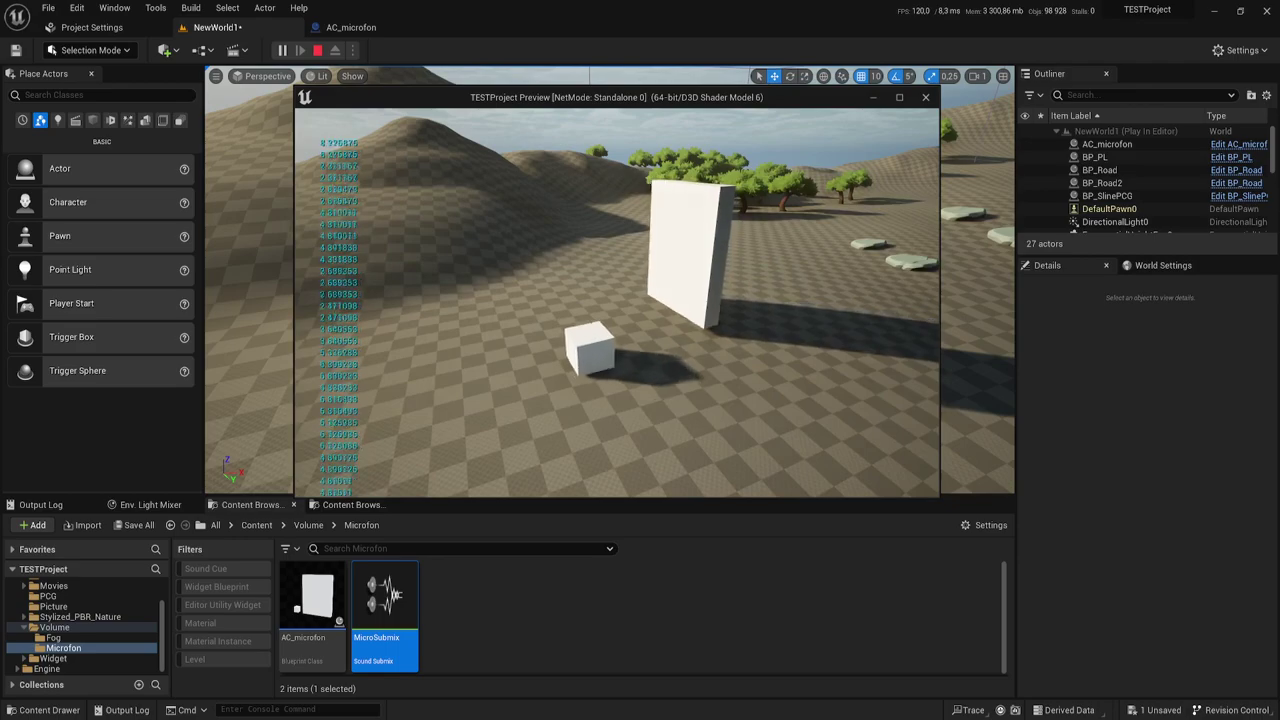
key(Escape)
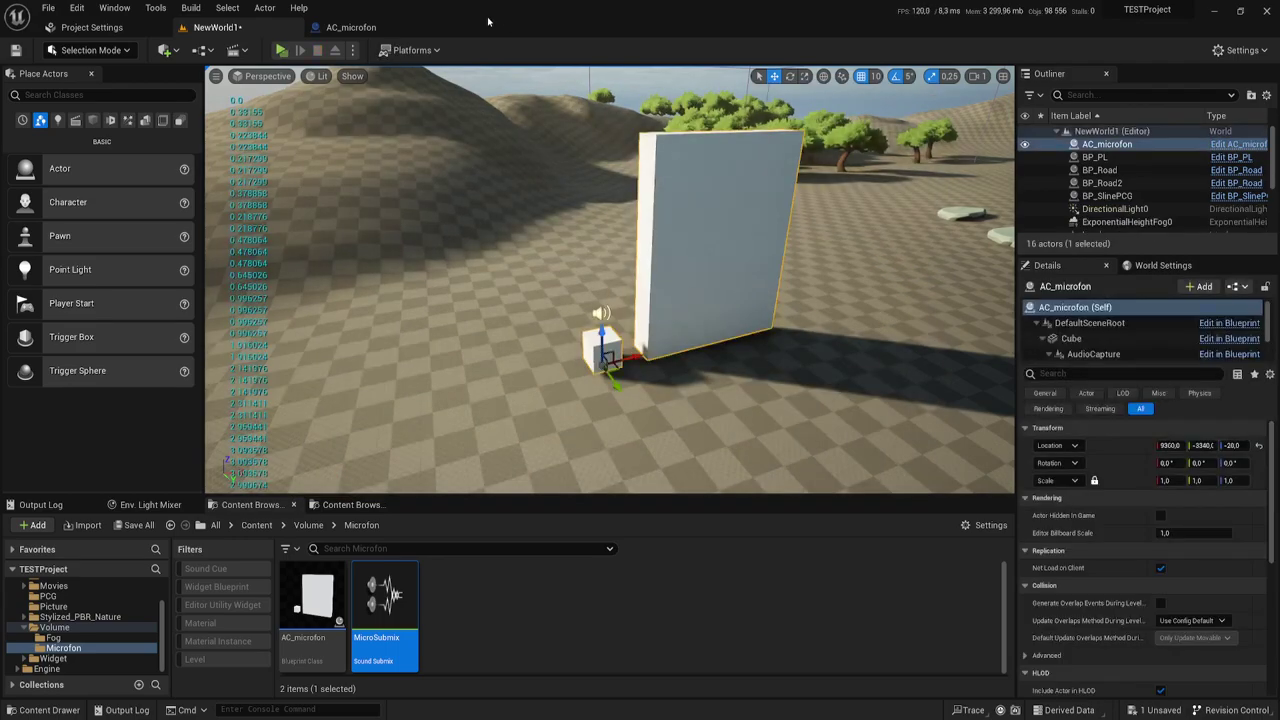
click(350, 27)
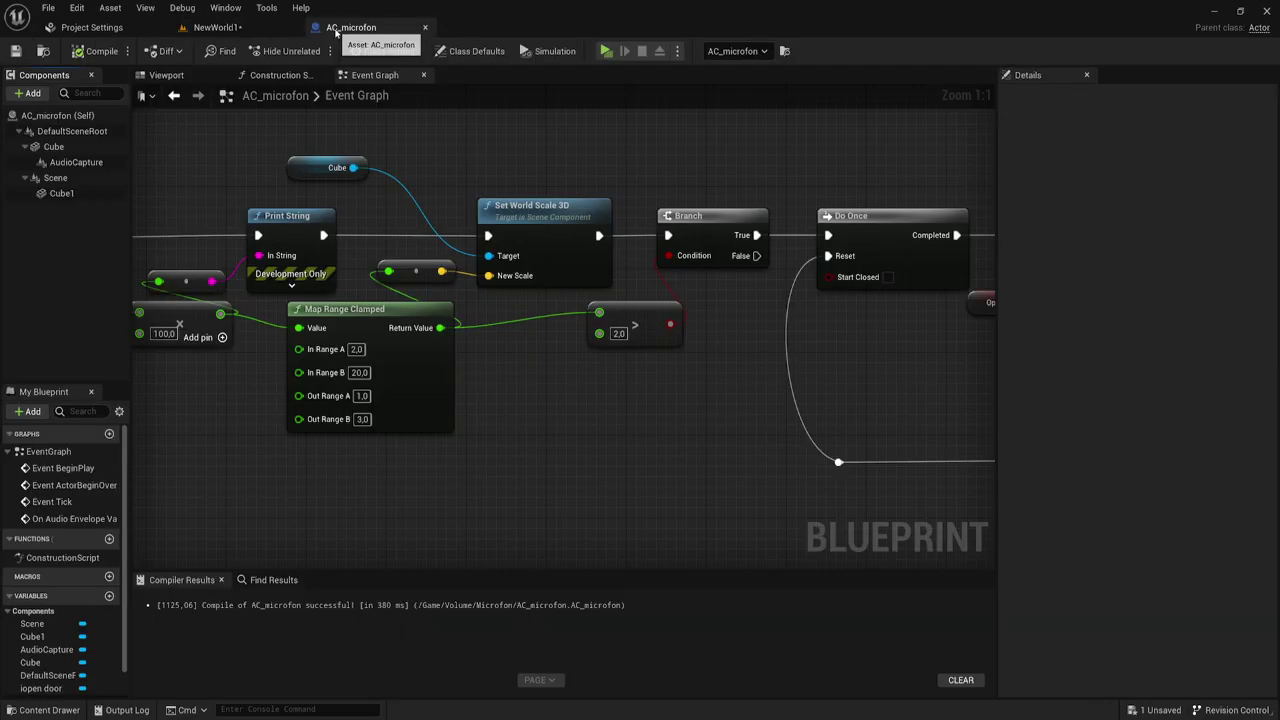
- Change the Greater-than threshold to 2.6, then compile and save AC_microfon
click(618, 333)
text(2)
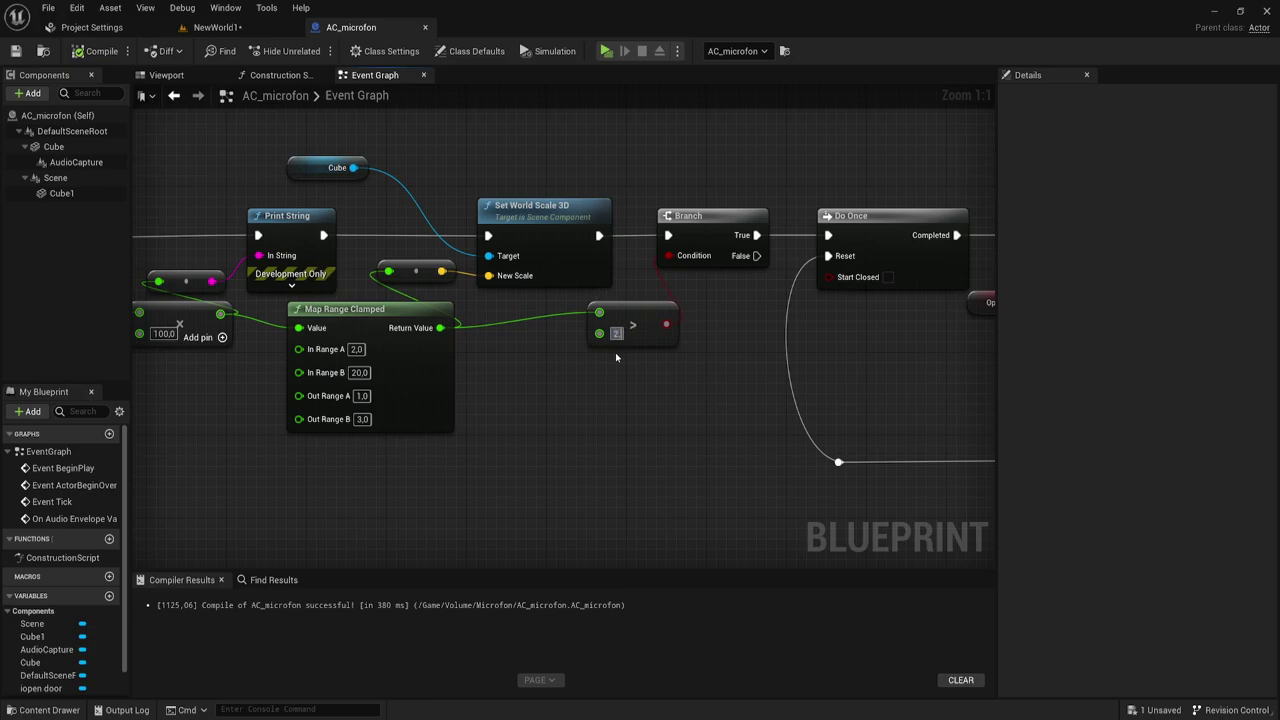
text(,6)
key(Return)
click(100, 51)
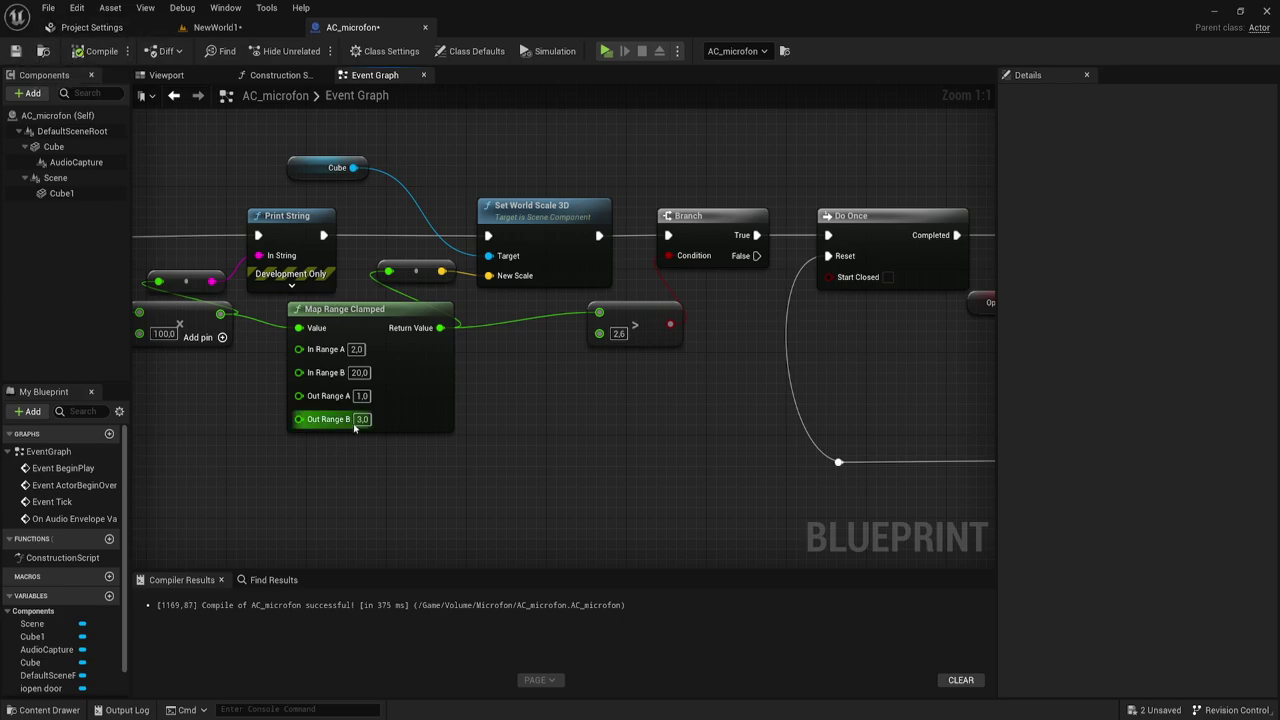
click(15, 51)
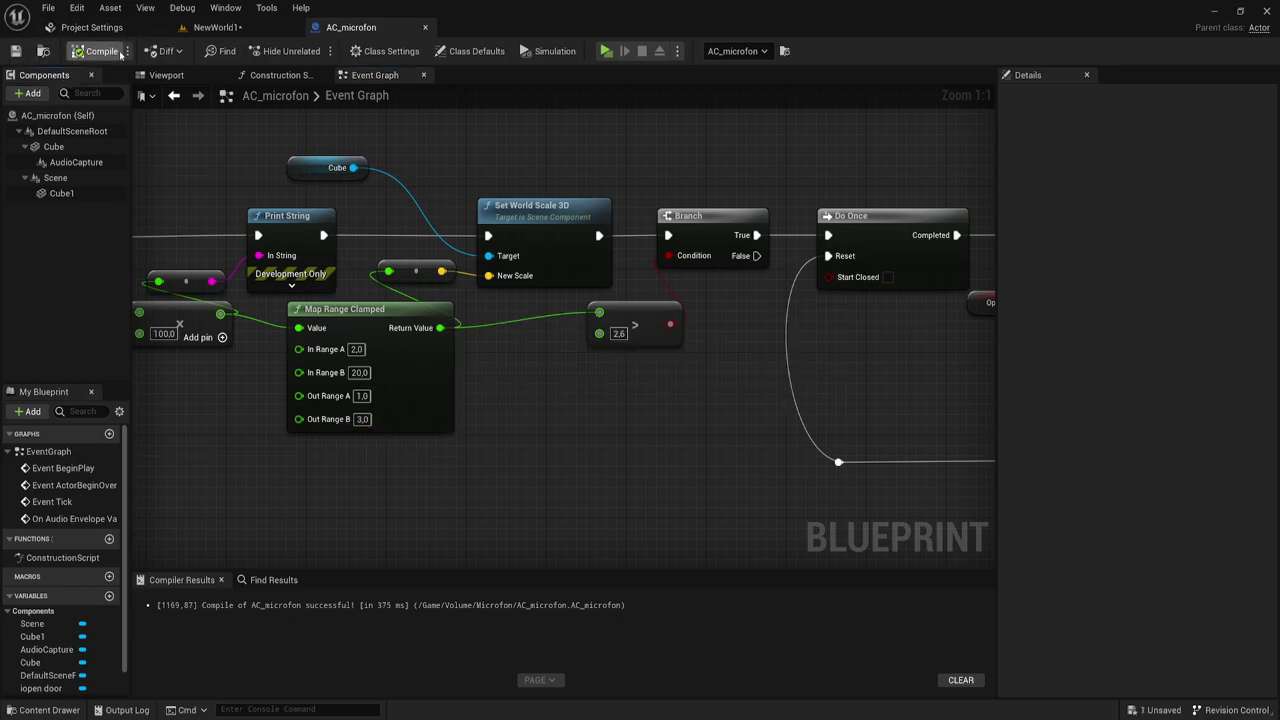
click(215, 27)
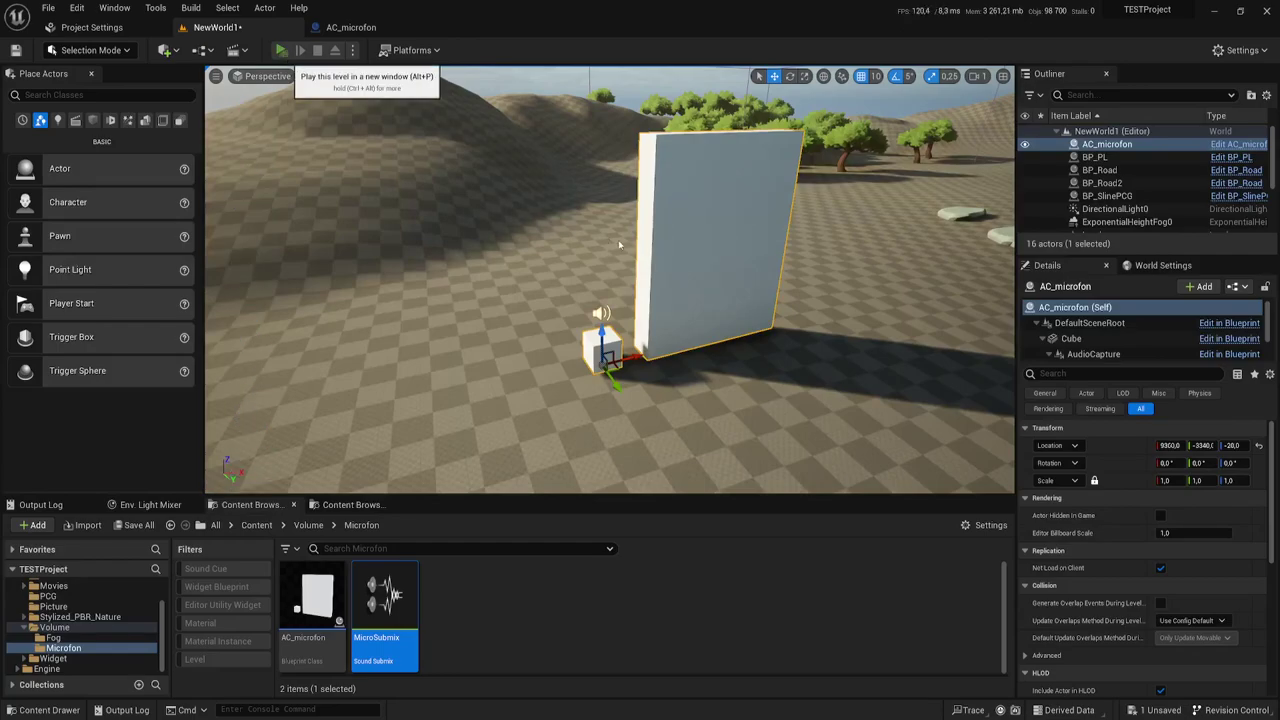
- Play NewWorld1 to test the door with the 2.6 threshold, then stop
key(alt+p)
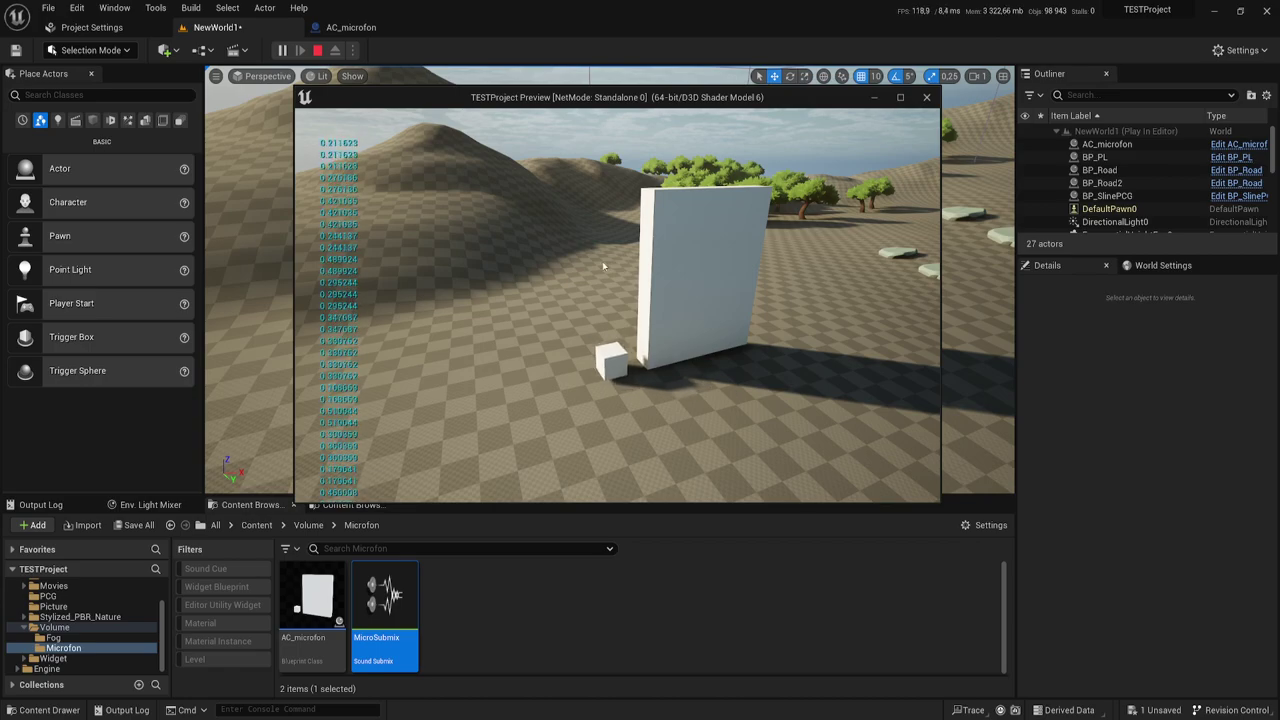
key(Escape)
- Survey the Event Graph's Branch, Timeline and Map Range Clamped nodes
click(351, 27)
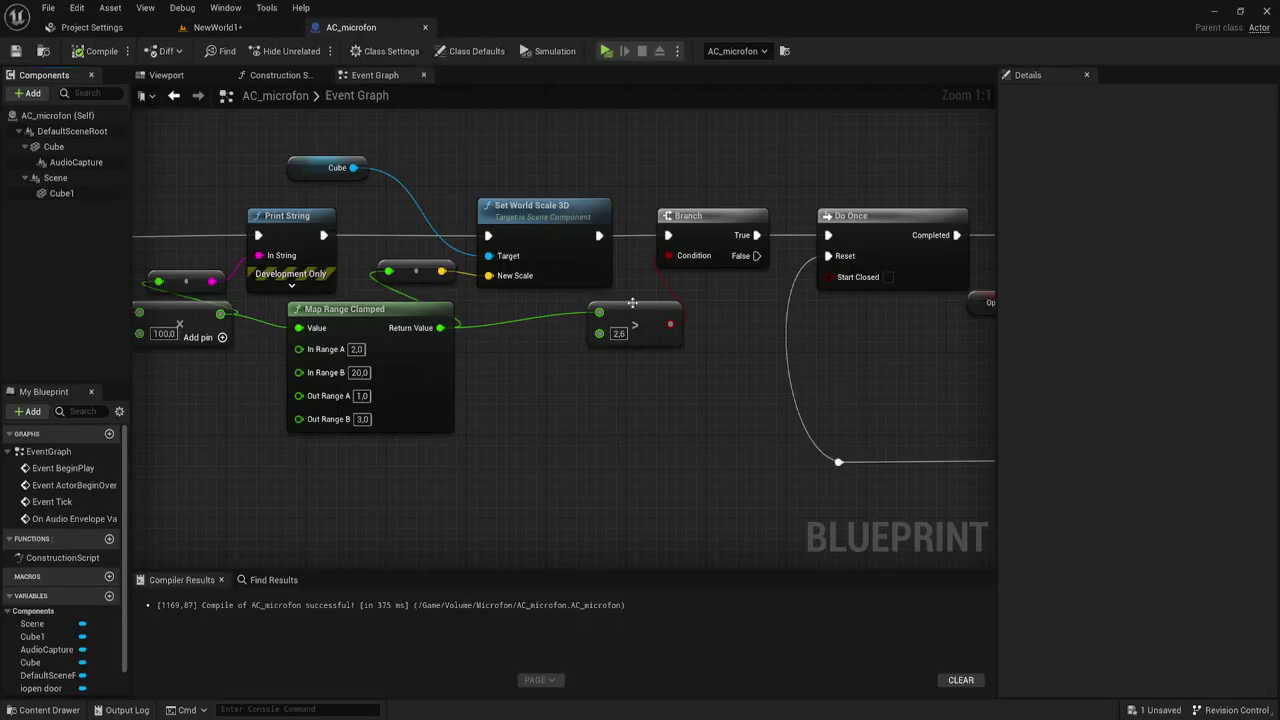
scroll(632, 303, down, 2)
scroll(610, 320, down, 1)
scroll(580, 340, down, 2)
scroll(553, 364, down, 2)
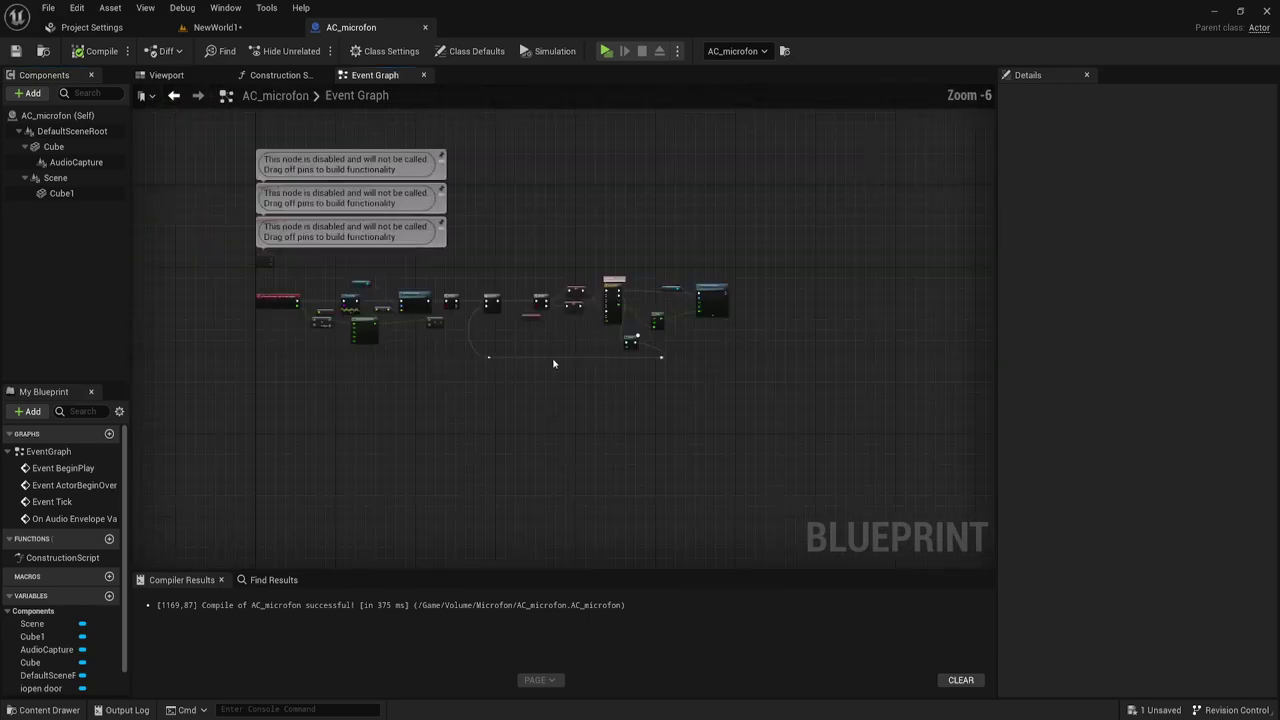
scroll(514, 357, up, 2)
scroll(529, 371, up, 1)
right_drag(540, 380, 481, 377)
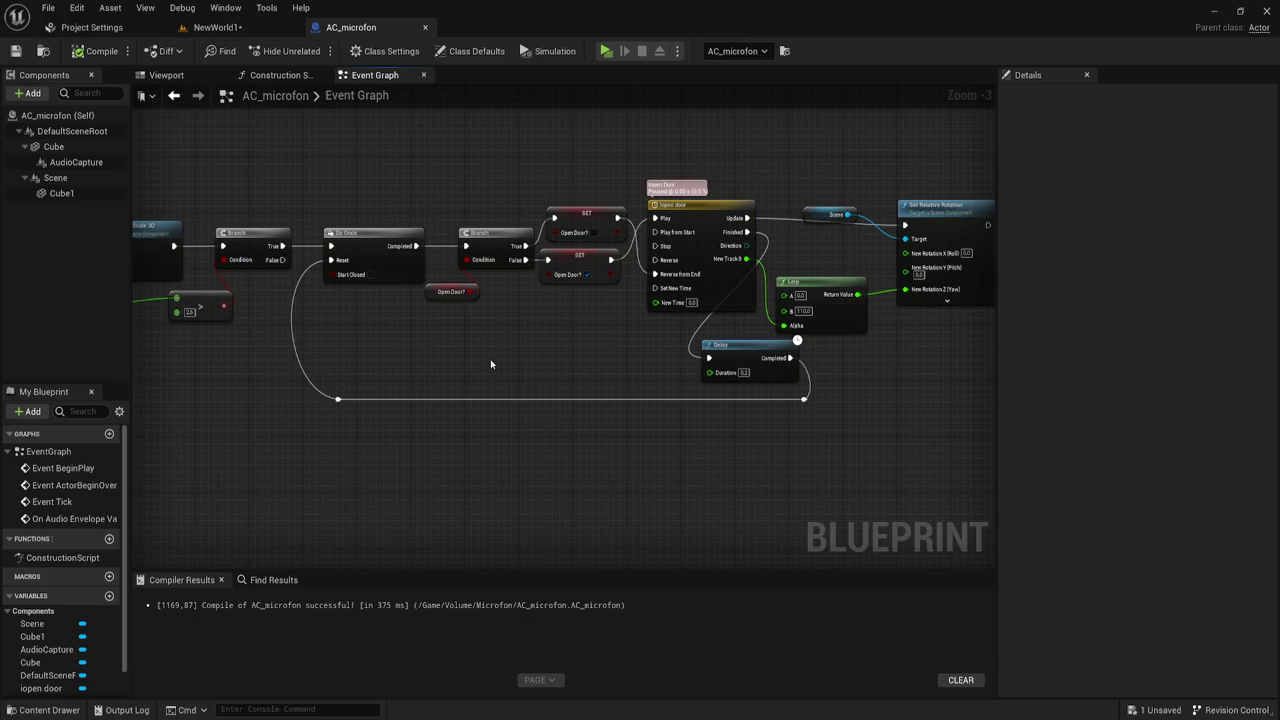
mouse_move(551, 321)
right_down()
mouse_move(514, 331)
mouse_move(520, 340)
right_up()
scroll(540, 341, up, 1)
scroll(540, 341, up, 1)
scroll(517, 340, down, 1)
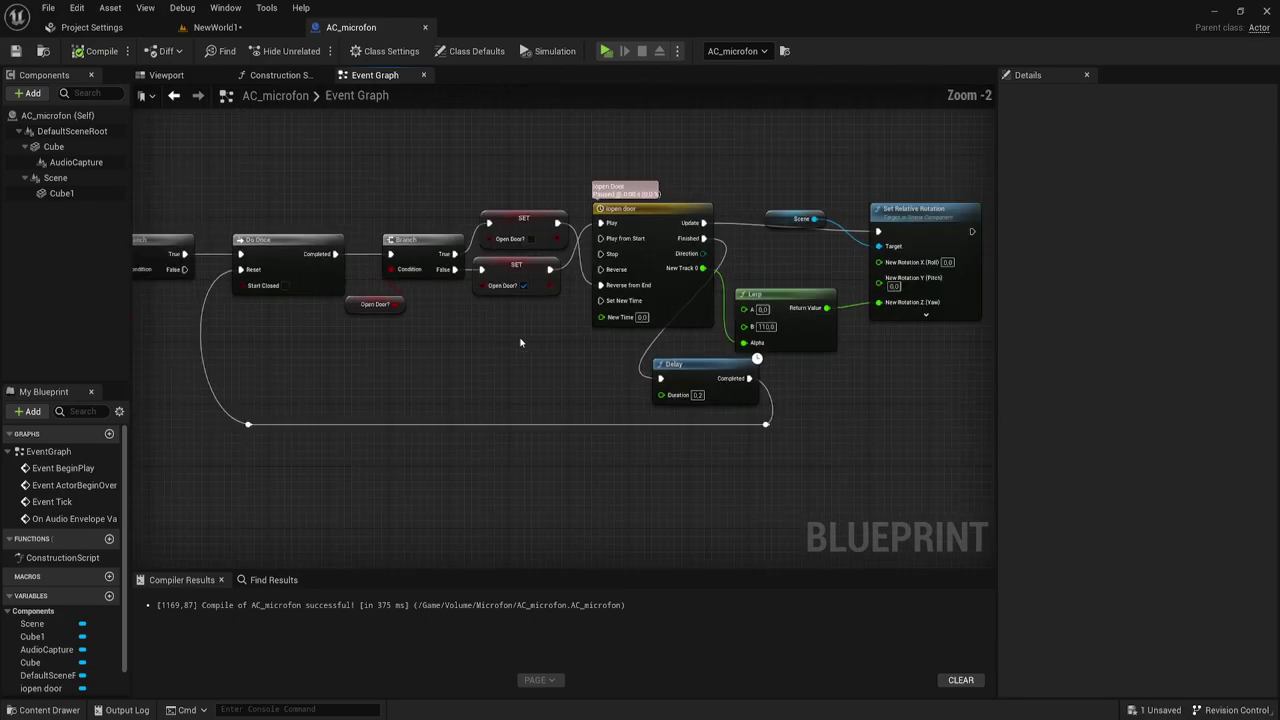
right_drag(135, 355, 385, 353)
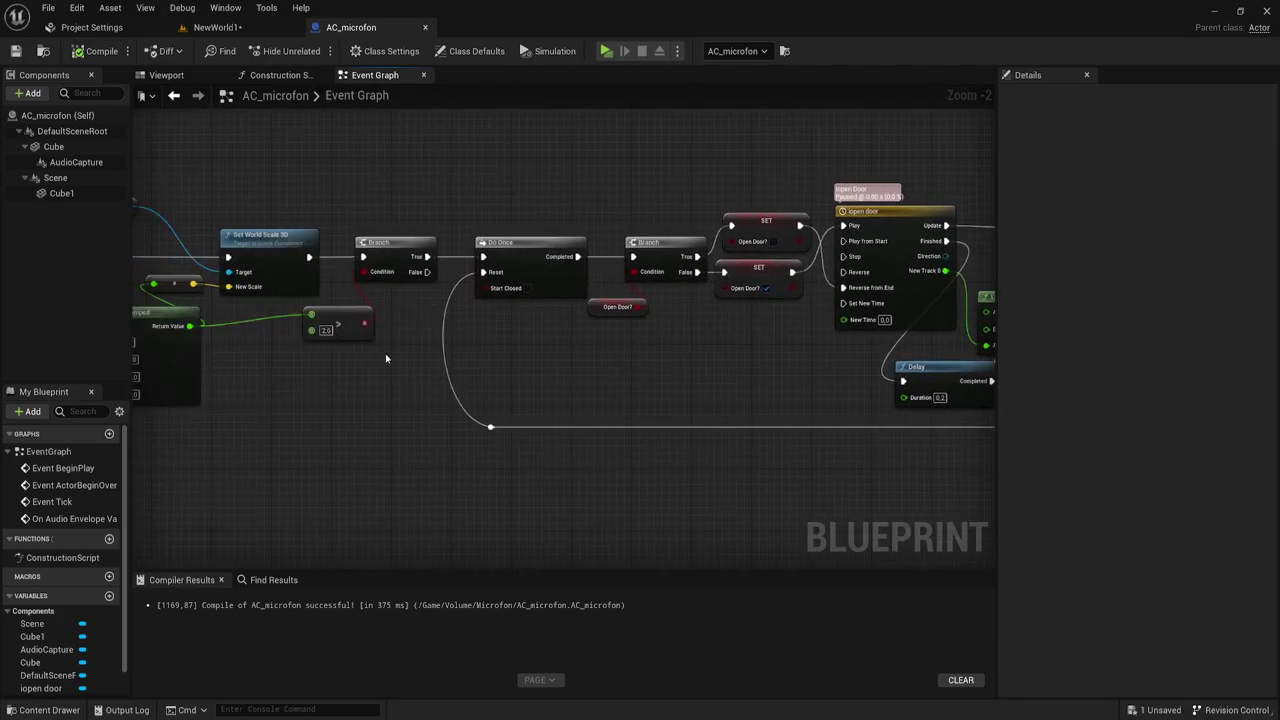
scroll(385, 353, up, 2)
right_drag(357, 397, 427, 398)
- Set Map Range Clamped's Out Range B to 3.0 and select In Range B
click(427, 398)
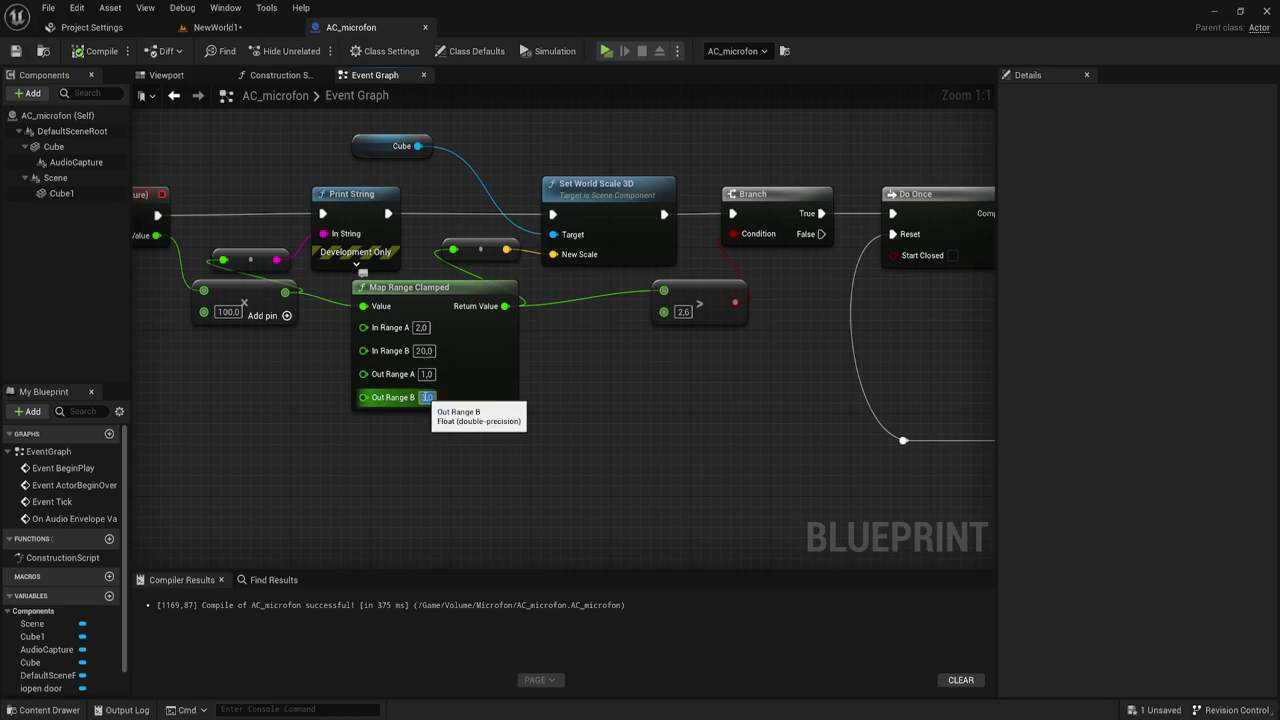
text(3)
key(Return)
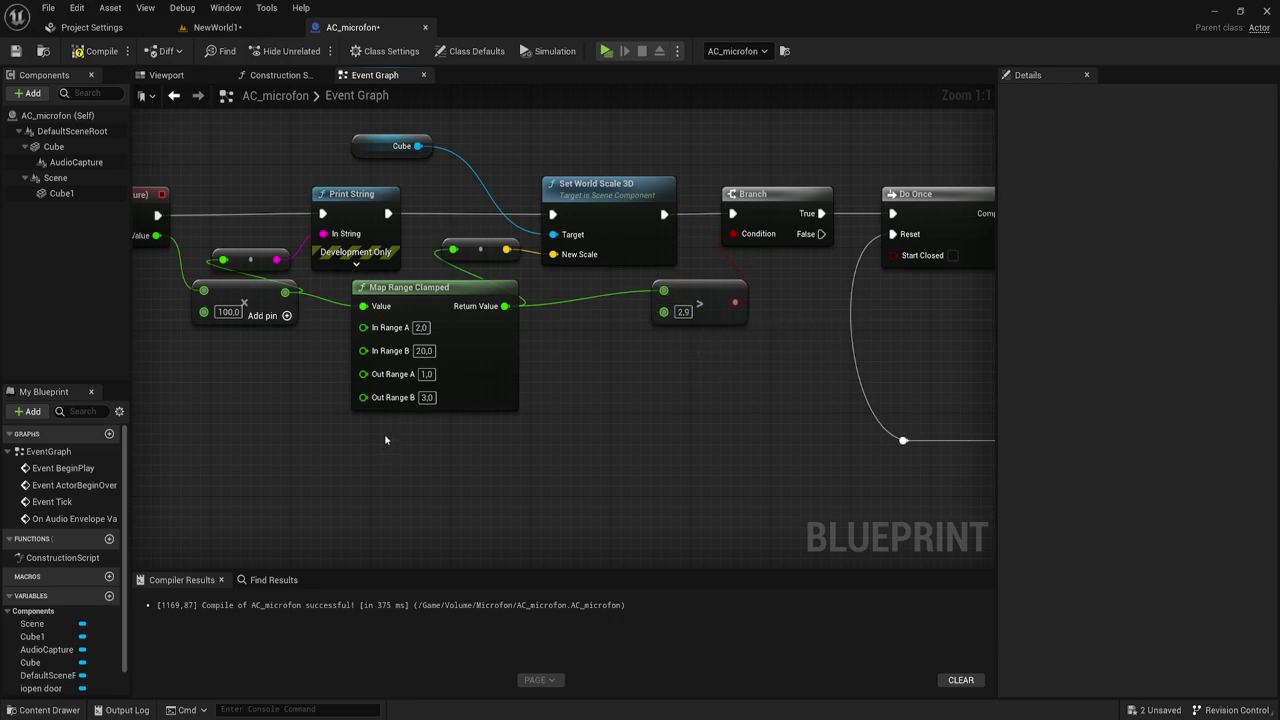
click(427, 397)
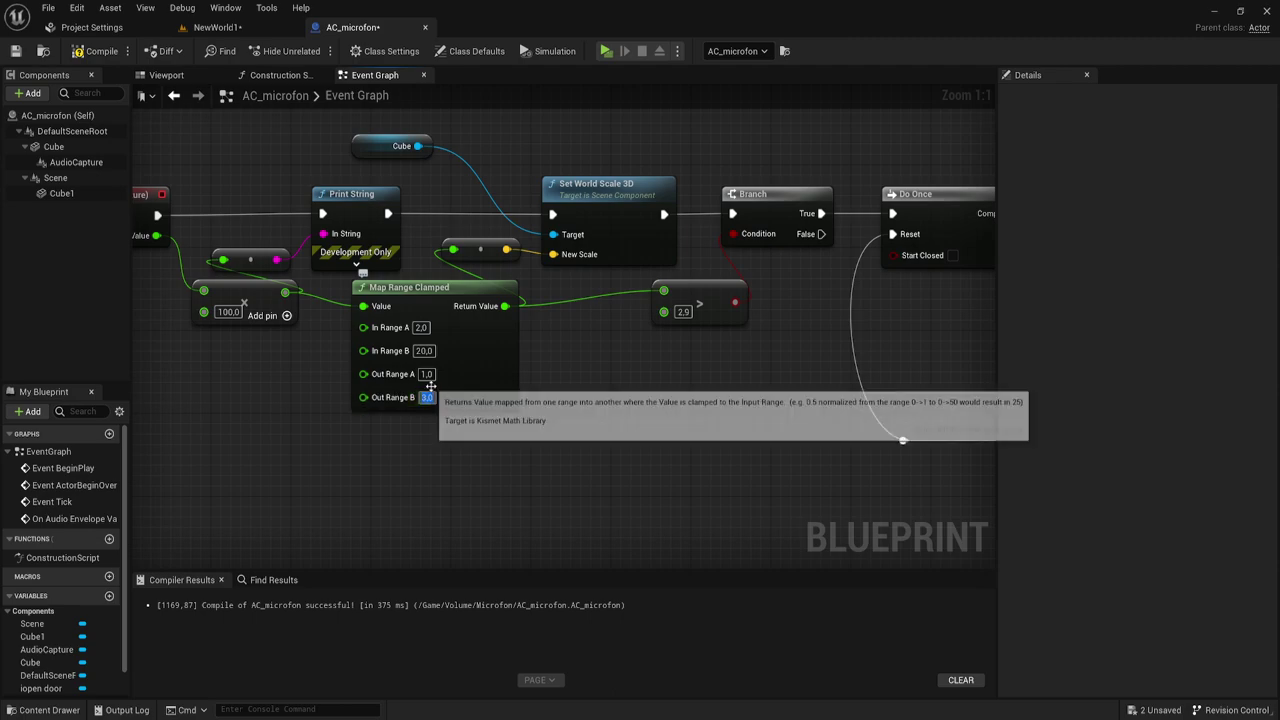
click(424, 351)
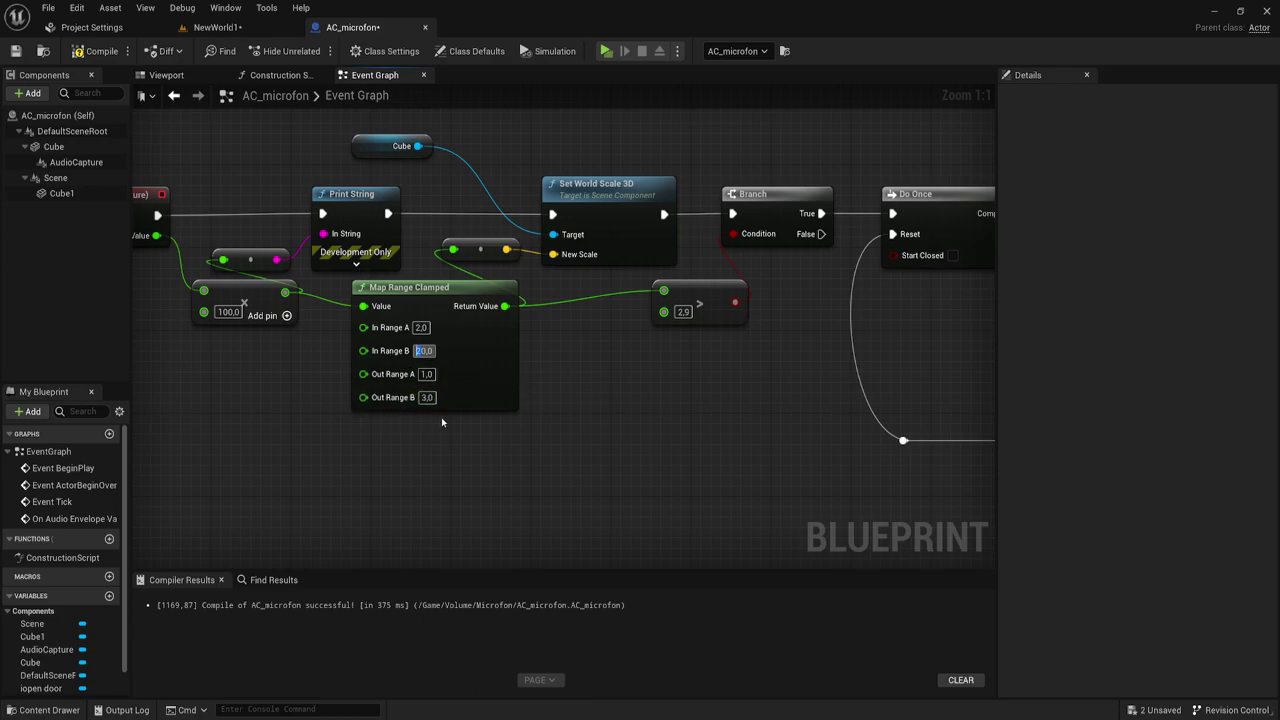
- Zoom out to view the whole microphone-to-door event chain
scroll(606, 404, down, 1)
scroll(597, 380, down, 1)
scroll(500, 383, down, 1)
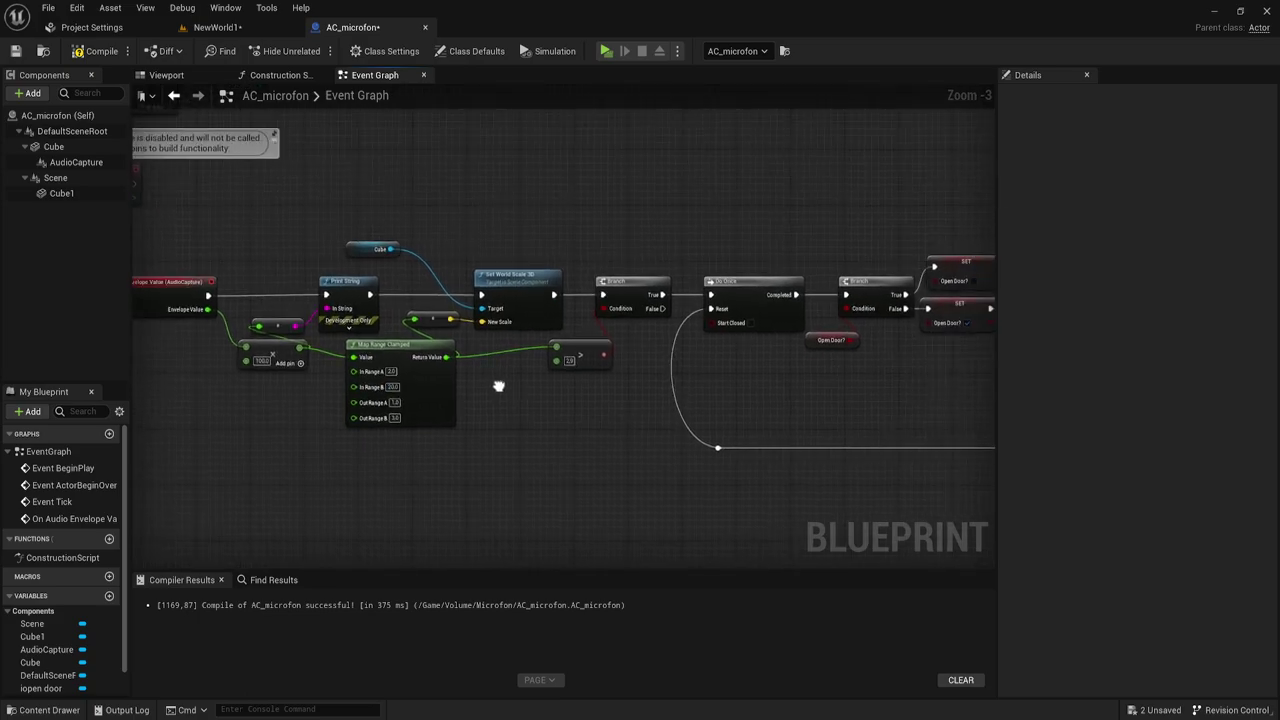
scroll(493, 382, down, 1)
scroll(498, 378, up, 1)
scroll(495, 374, up, 1)
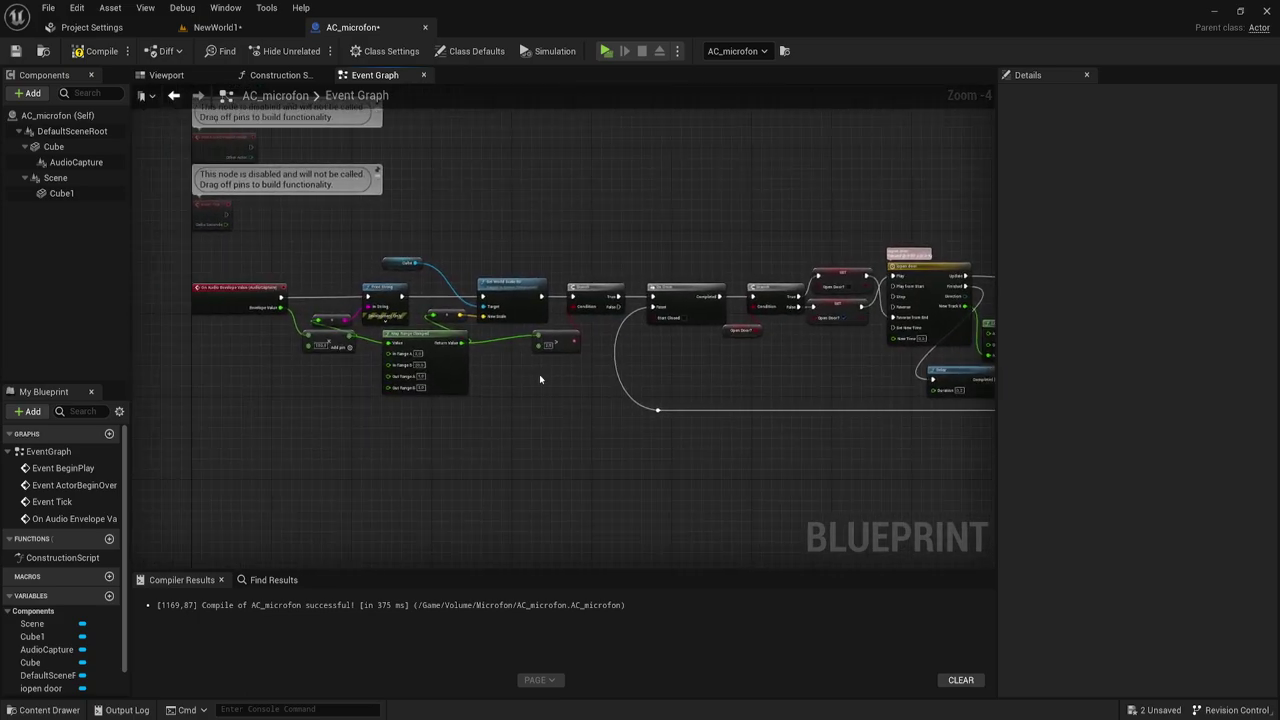
scroll(505, 378, up, 1)
mouse_move(505, 378)
right_down()
mouse_move(650, 423)
mouse_move(598, 424)
right_up()
scroll(646, 403, down, 1)
scroll(648, 410, down, 2)
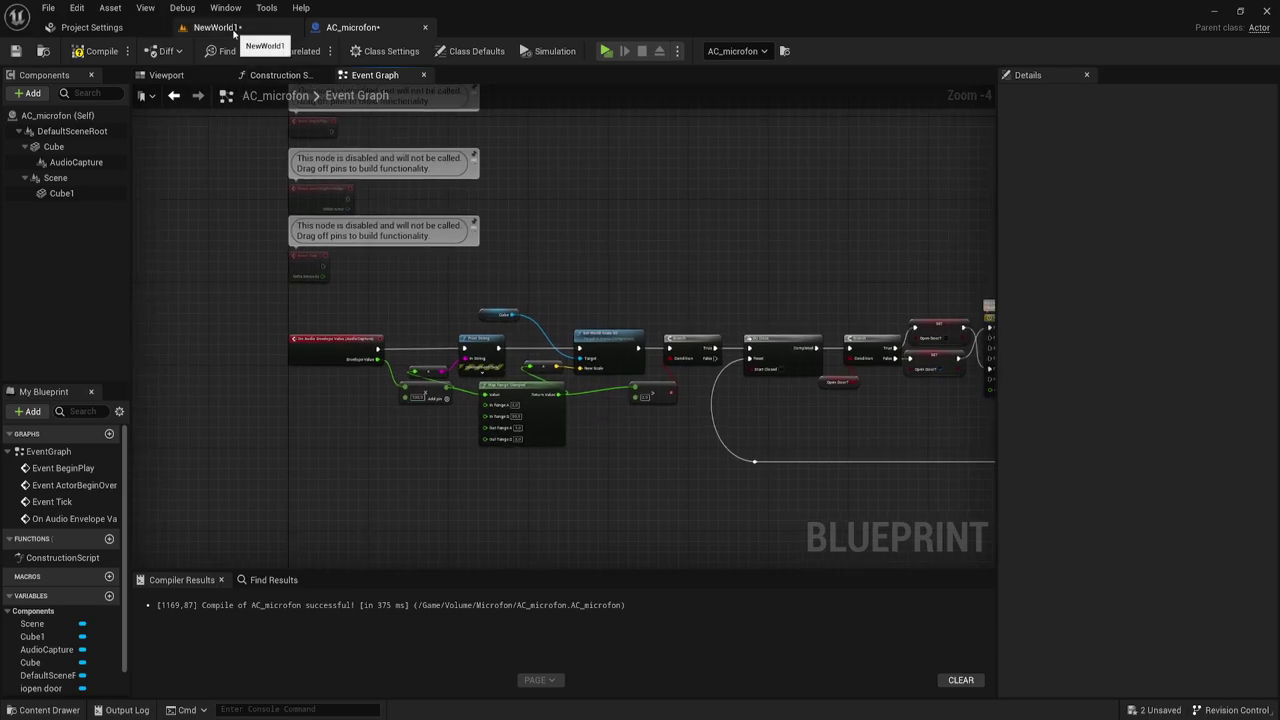
- Orbit the NewWorld1 viewport around the wall and the AC_microfon cube
click(216, 27)
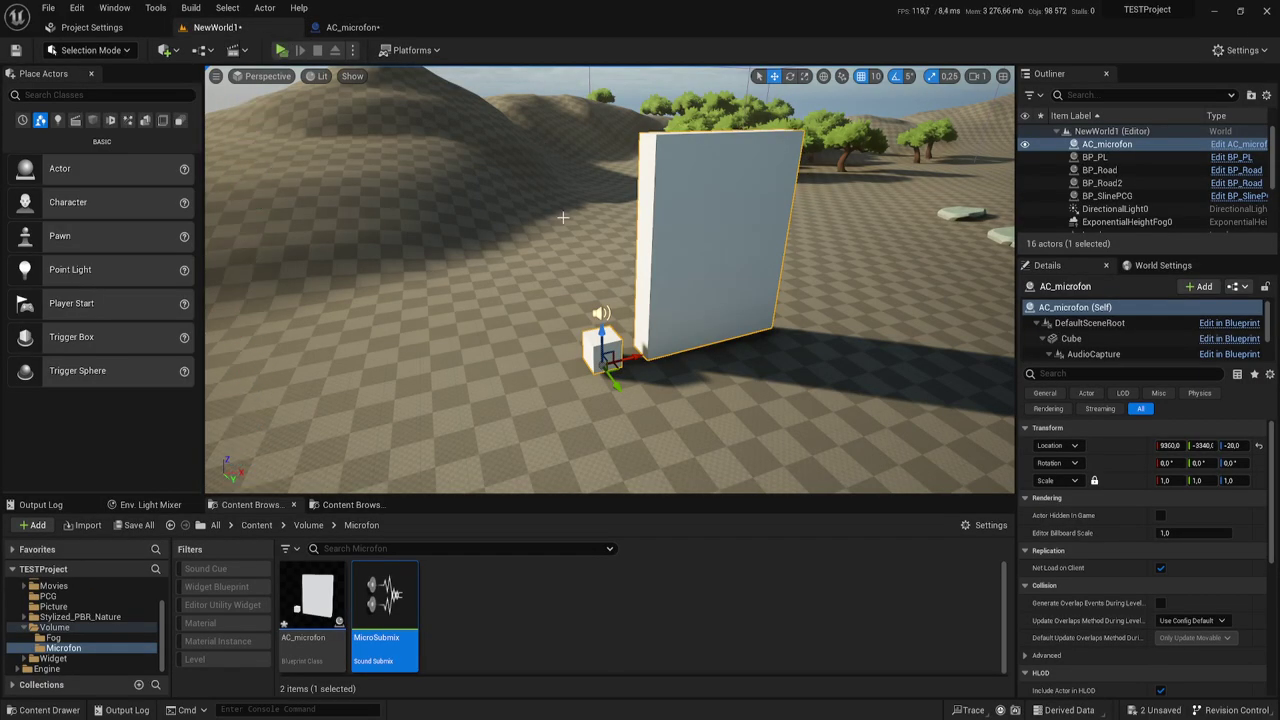
right_drag(563, 217, 563, 217)
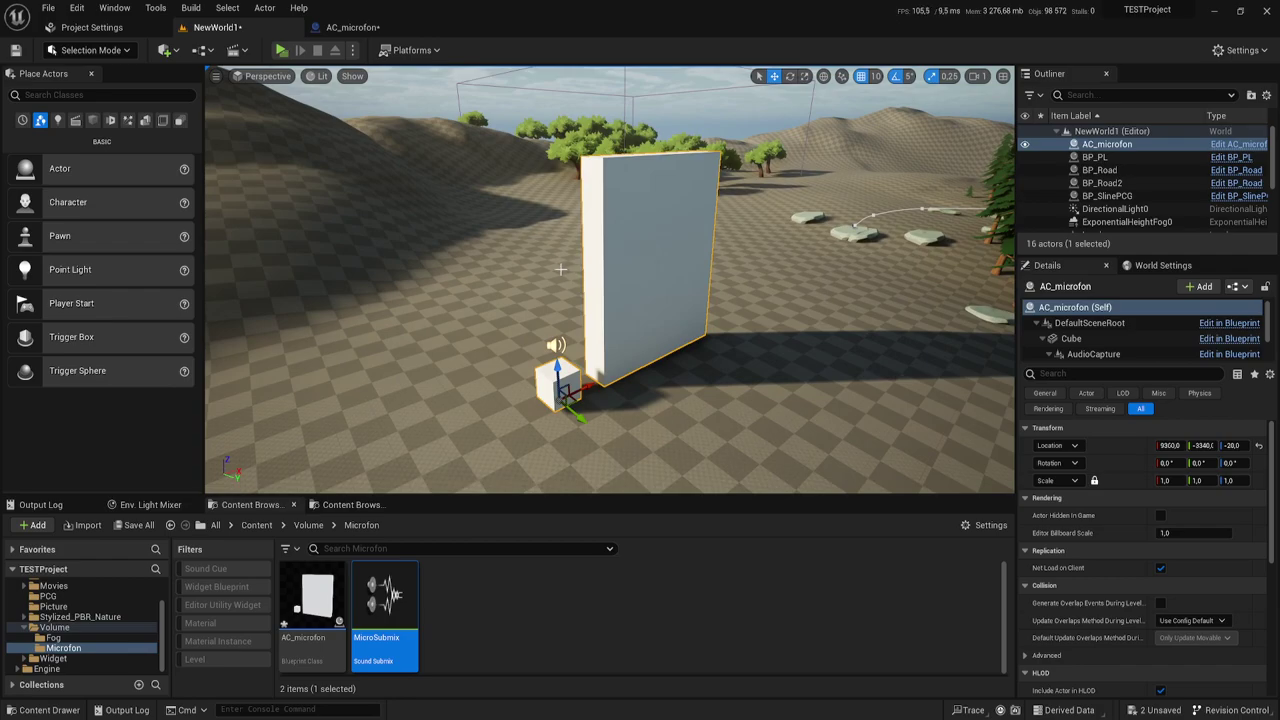